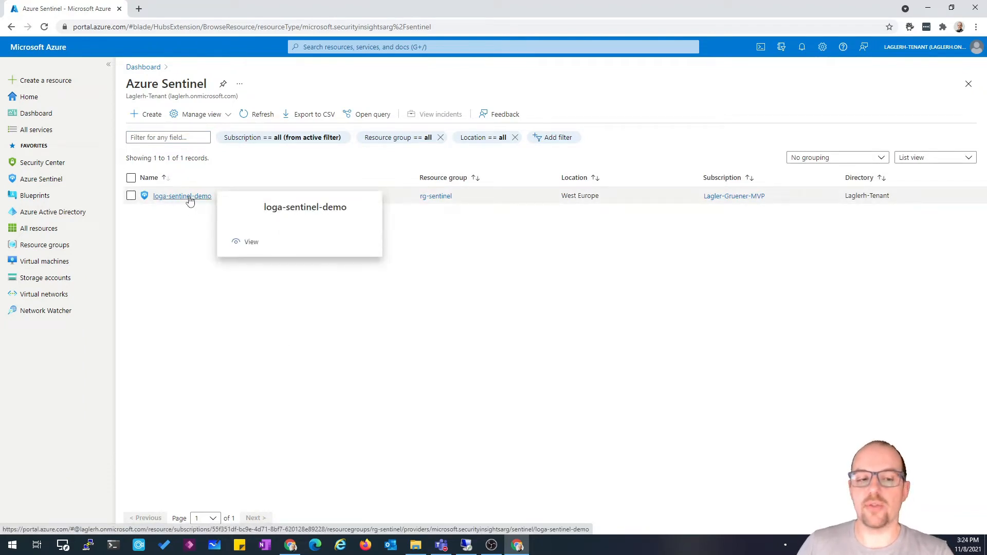
Open the loga-sentinel-demo Sentinel workspace overview
click(189, 200)
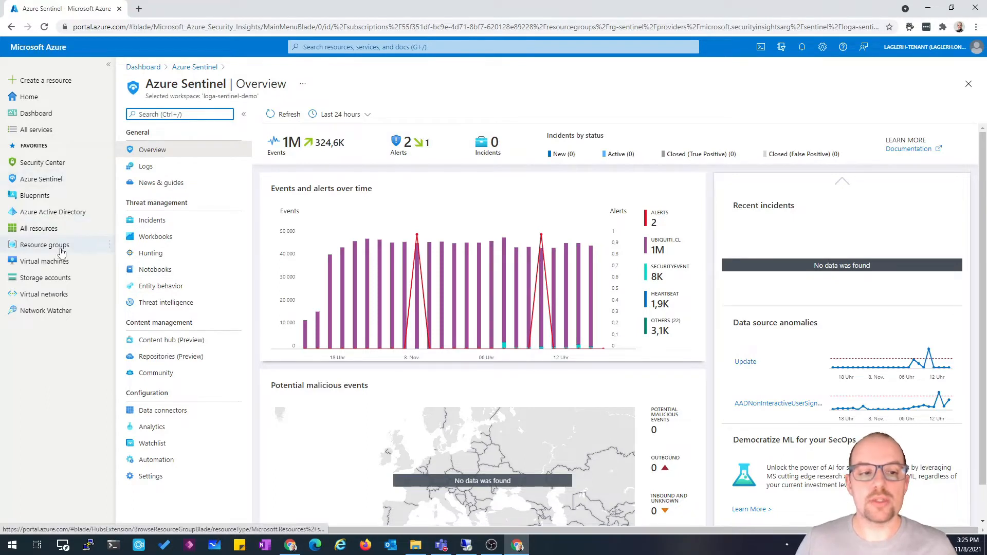
Open access control (IAM) for the rg-sentinel resource group
click(106, 251)
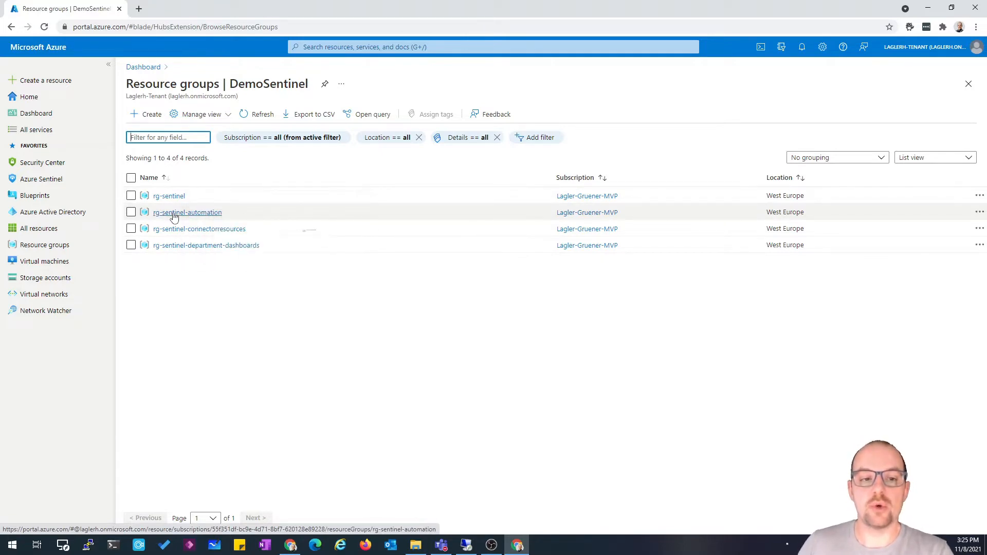
mouse_move(189, 217)
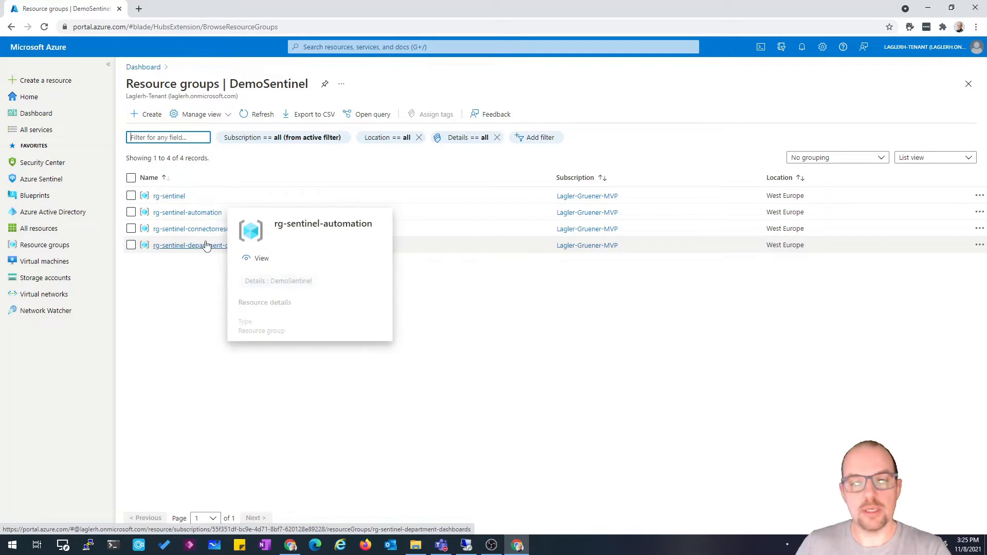
click(171, 200)
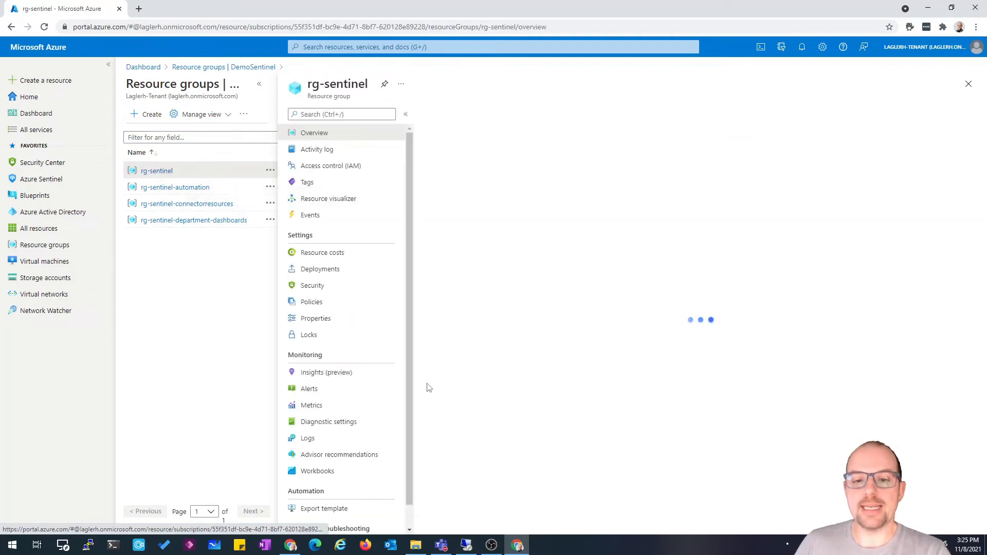
click(358, 167)
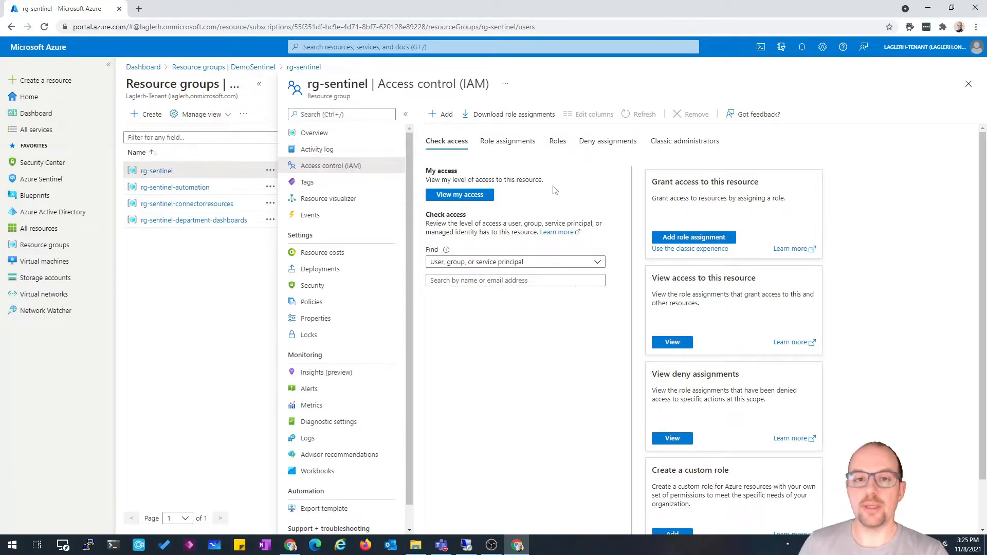
Search rg-sentinel's available roles for Sentine
click(559, 146)
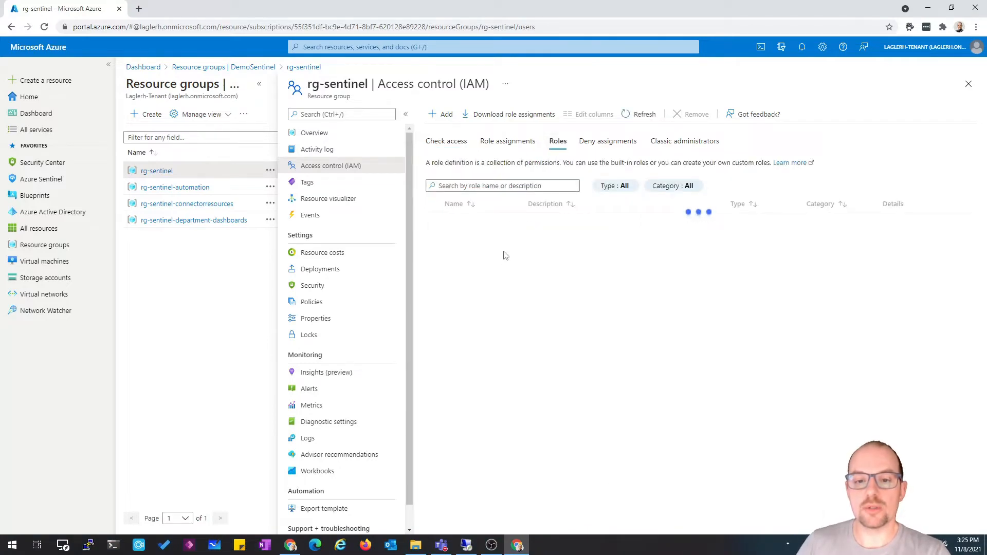
click(515, 186)
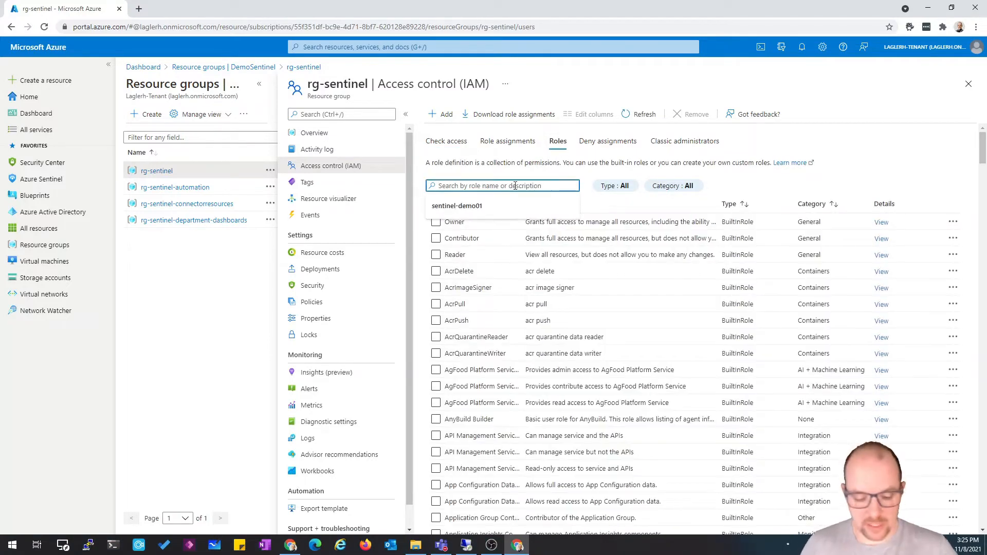
text(Sentine)
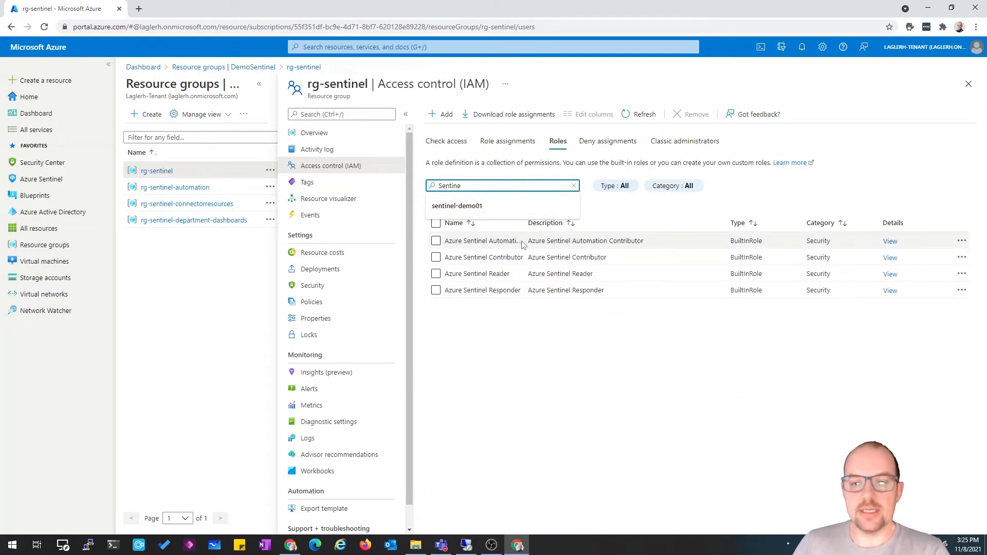
Review the names and descriptions of the Azure Sentinel built-in roles
drag(528, 225, 592, 227)
click(592, 362)
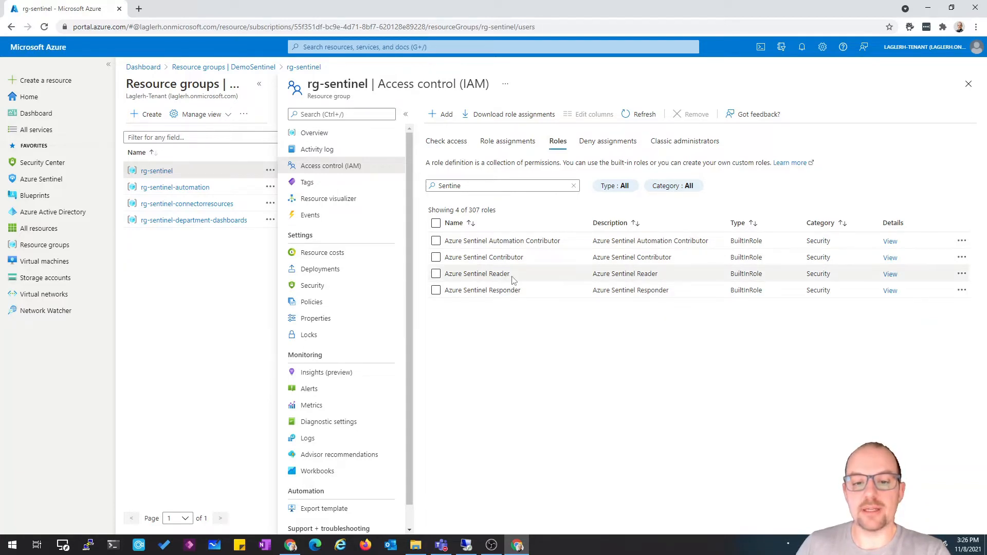
drag(512, 278, 444, 276)
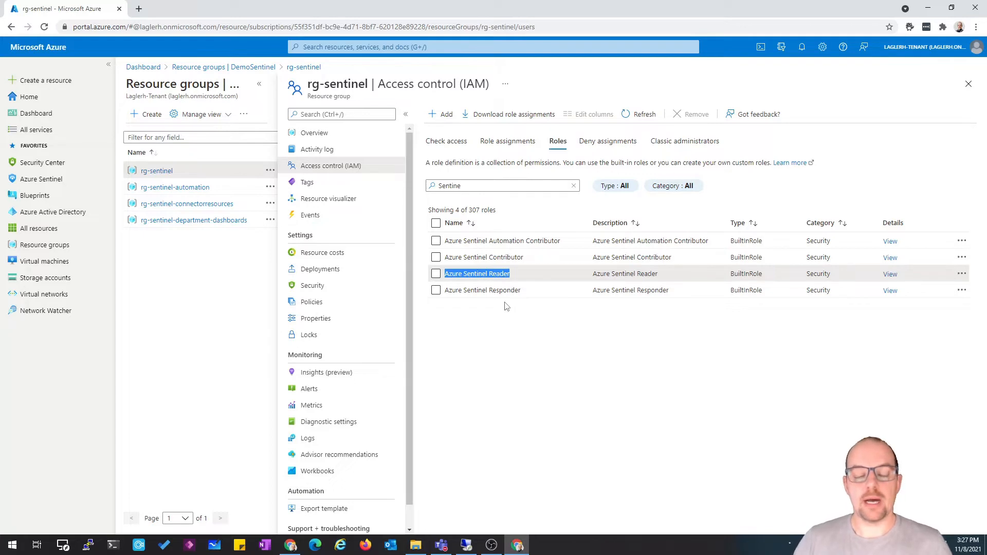
click(529, 297)
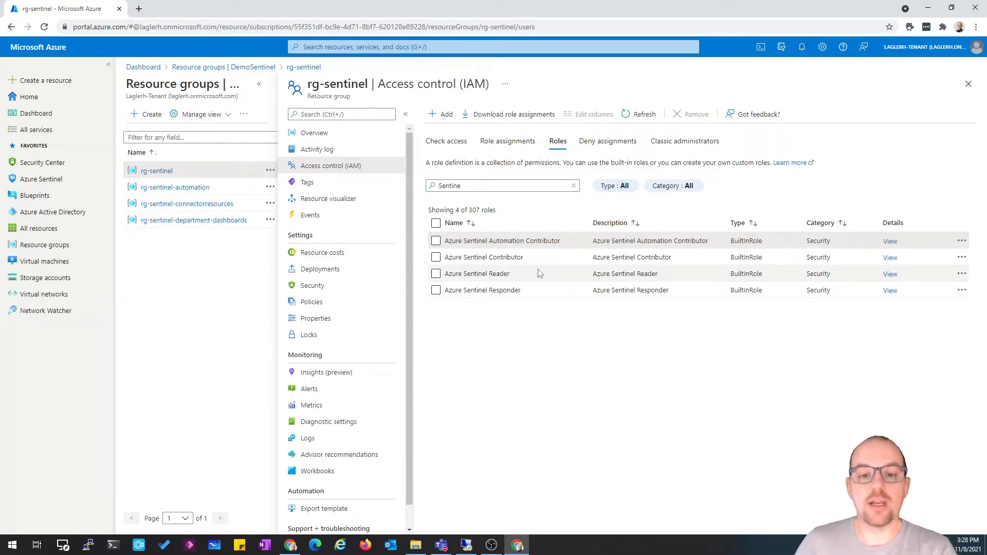
Examine the role assignments on the rg-sentinel resource group
click(504, 141)
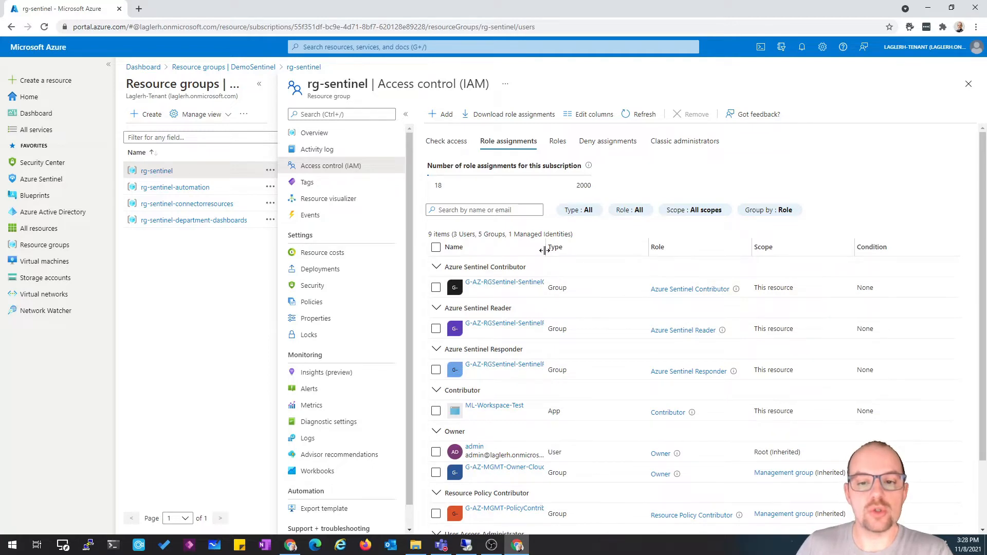
drag(545, 251, 597, 250)
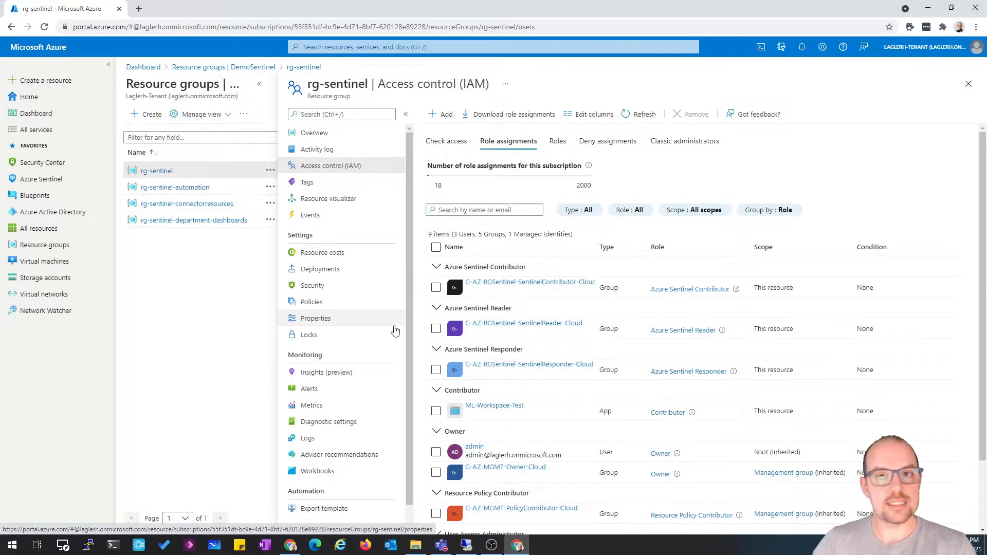
Examine the role assignments on the rg-sentinel-automation resource group
click(190, 188)
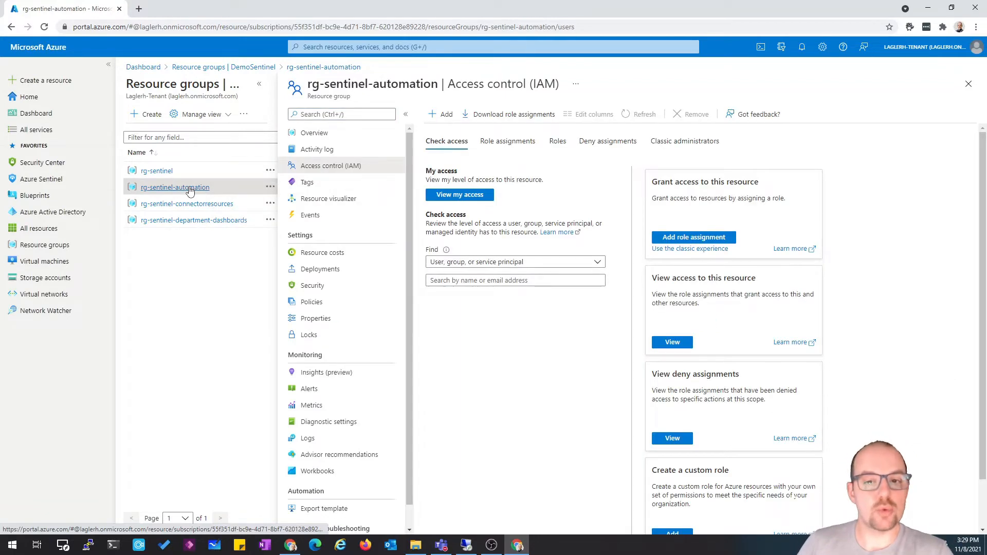
click(507, 143)
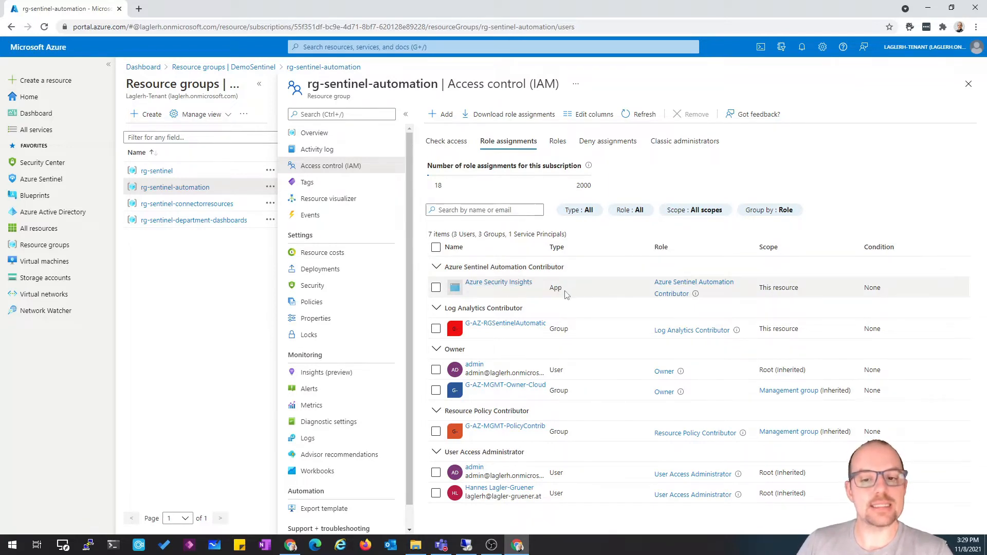
drag(565, 291, 547, 291)
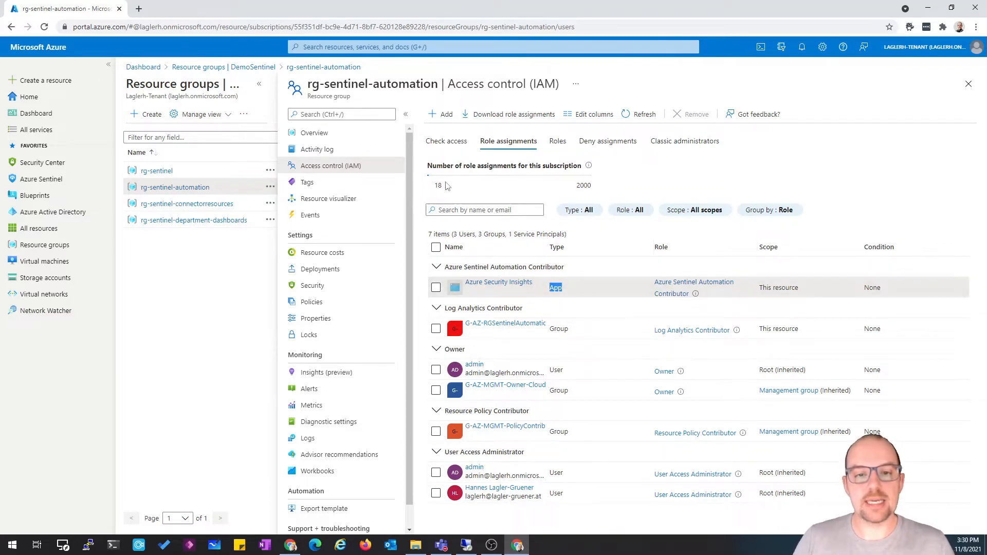
Look up the Logic App roles in a new role assignment for rg-sentinel-automation and leave without assigning
click(439, 121)
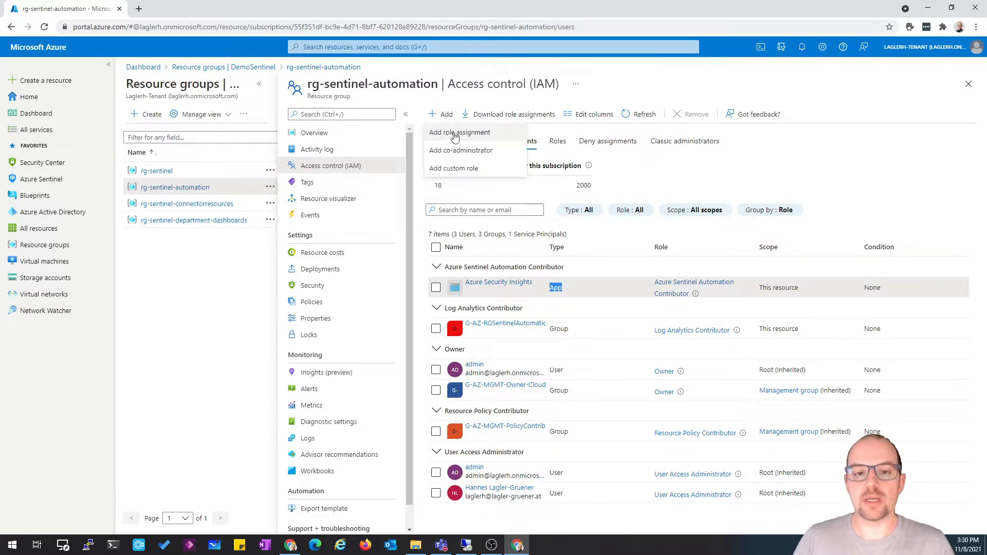
click(454, 134)
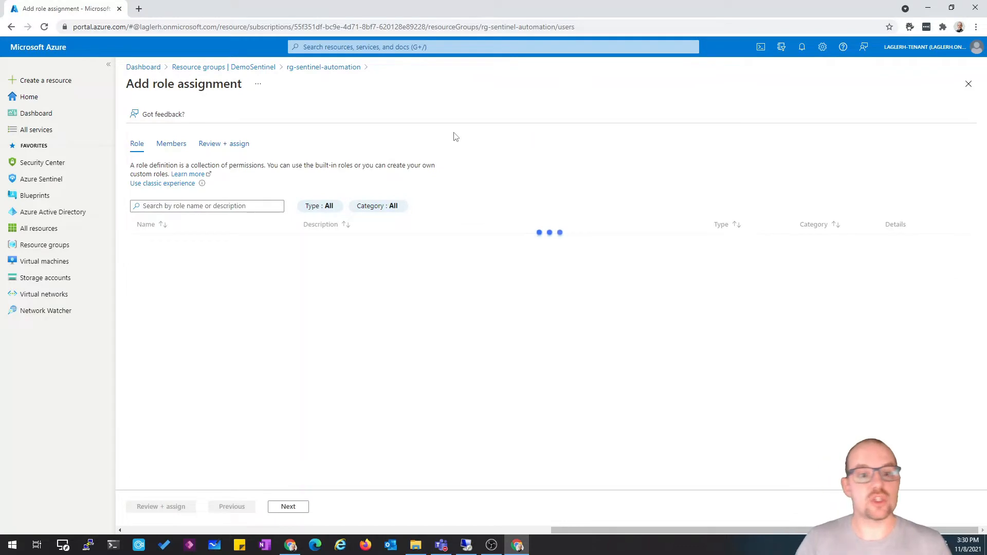
click(186, 208)
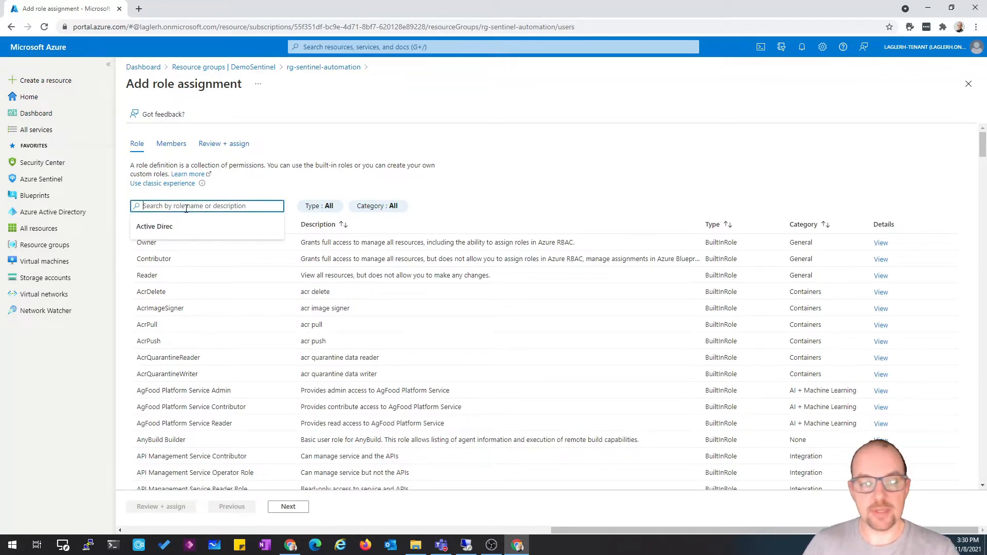
text(Log)
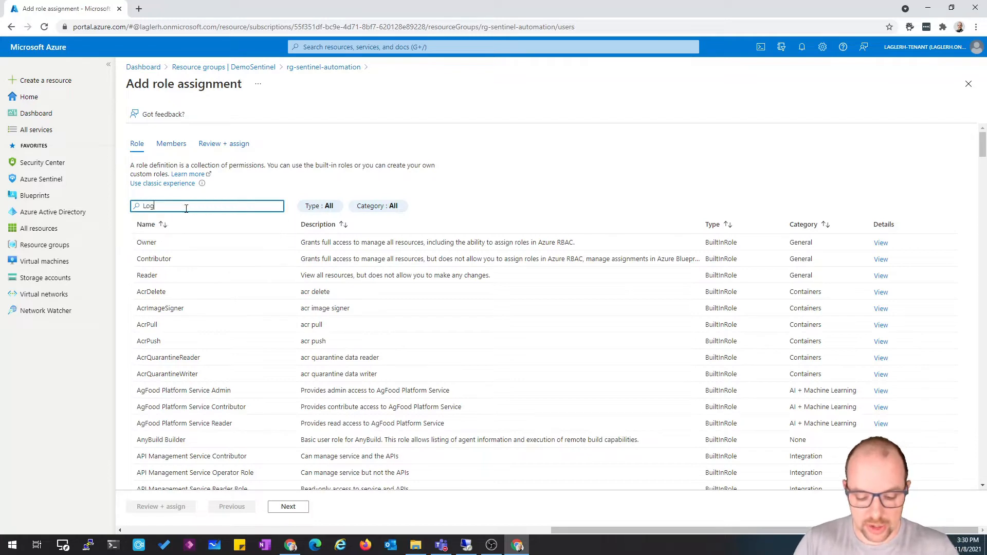
text(ic Ap)
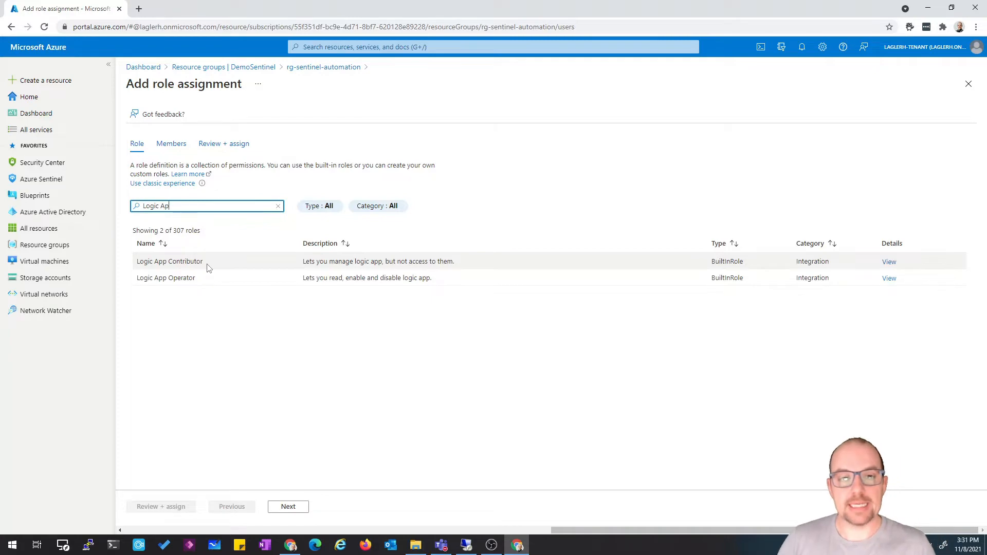
click(327, 69)
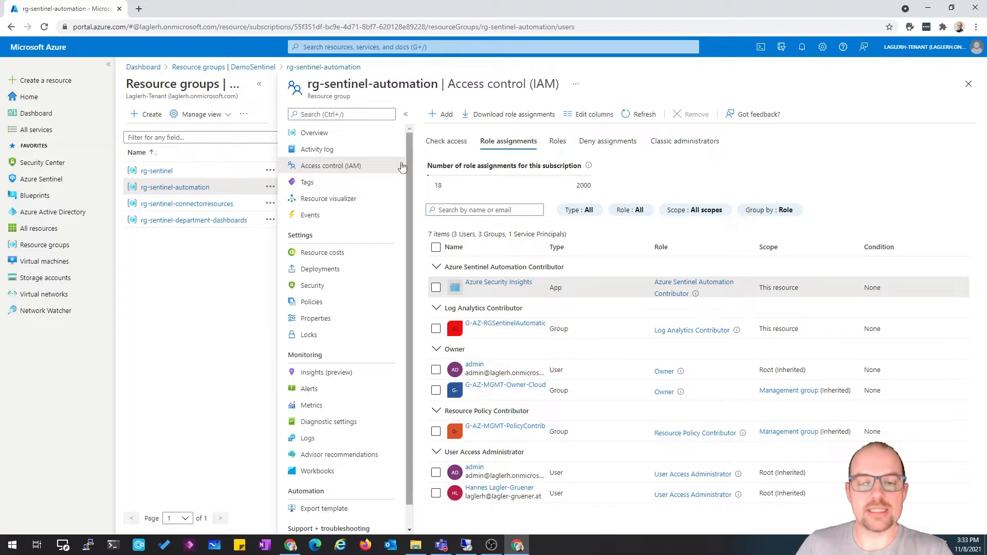
Start a custom role on rg-sentinel named Custom-RBAC-Sentinel
click(192, 169)
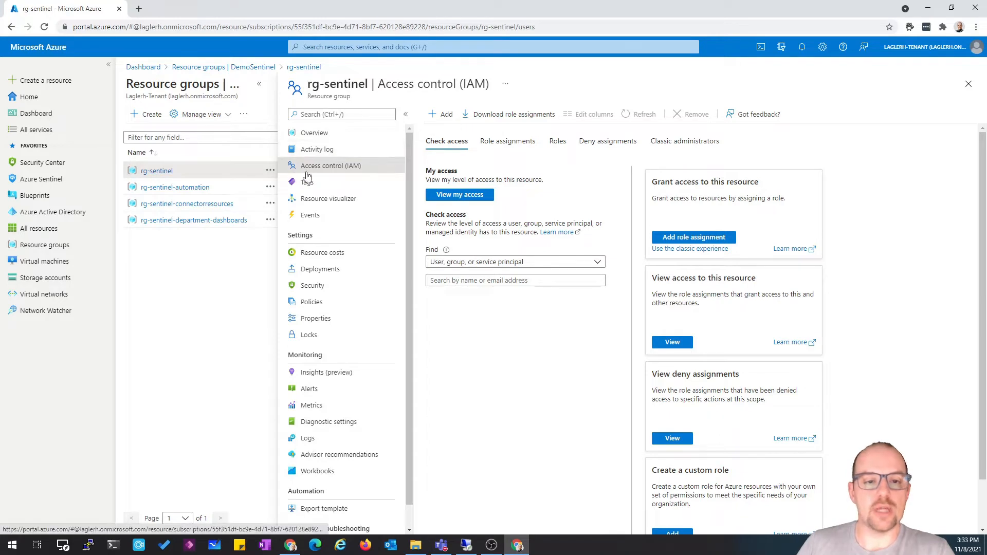
click(441, 116)
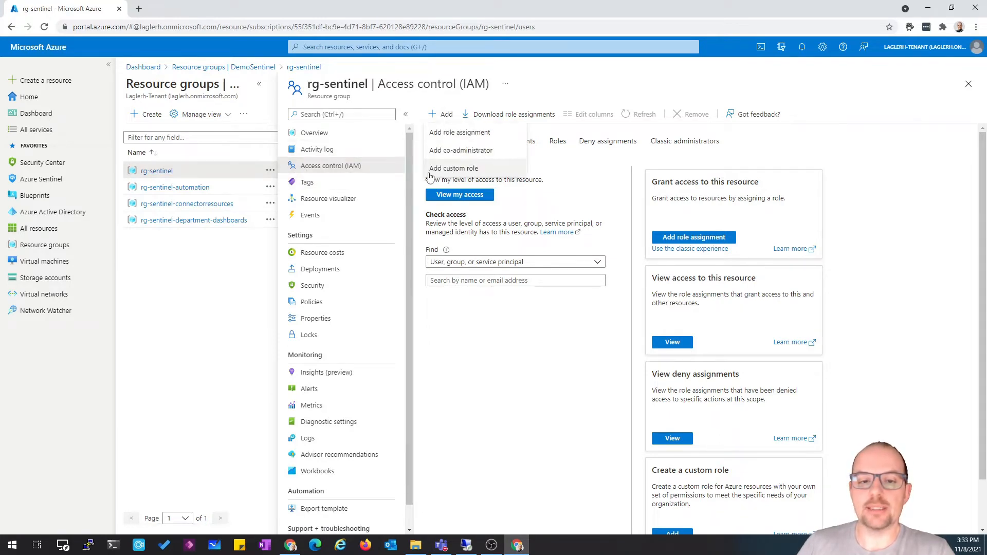
click(464, 174)
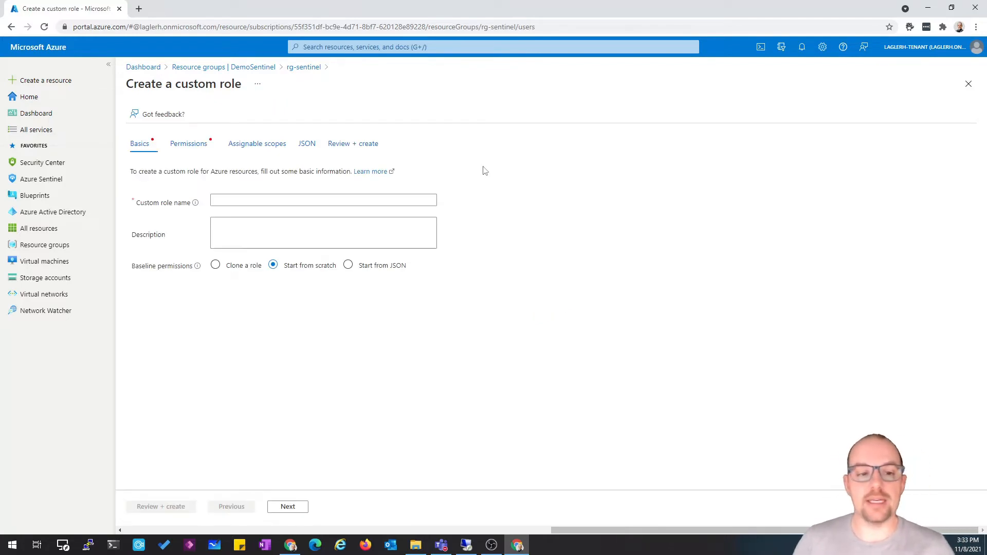
click(251, 200)
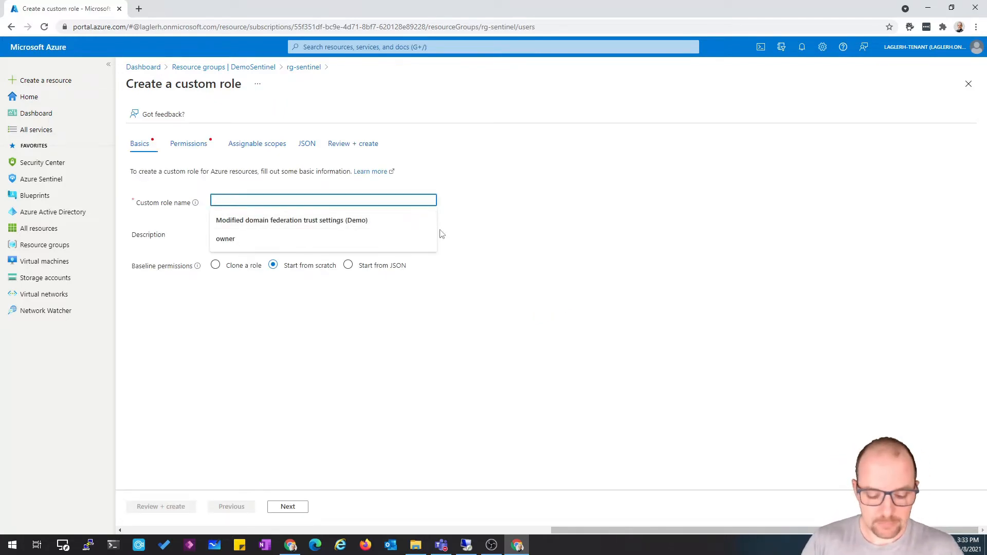
text(Custom-R)
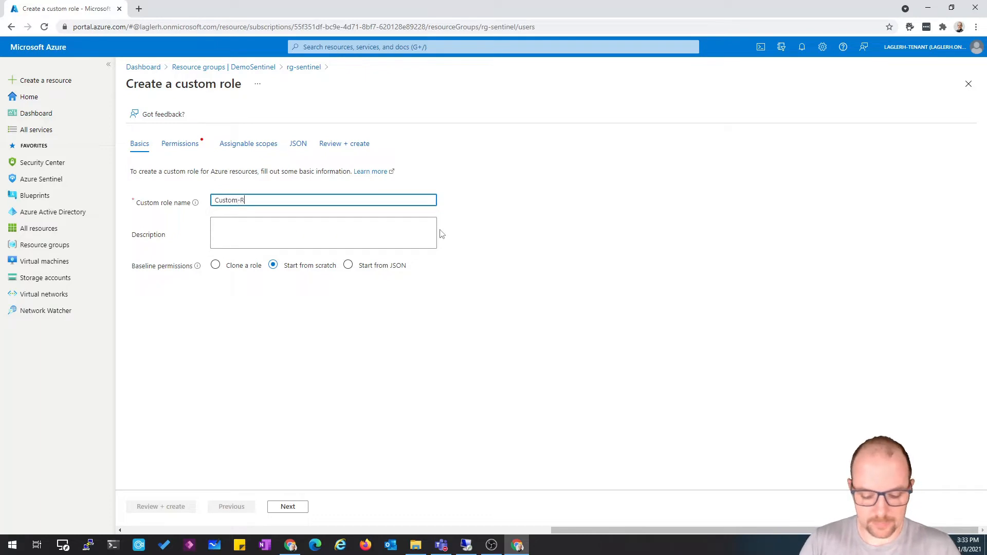
text(BAC-S)
text(entinel)
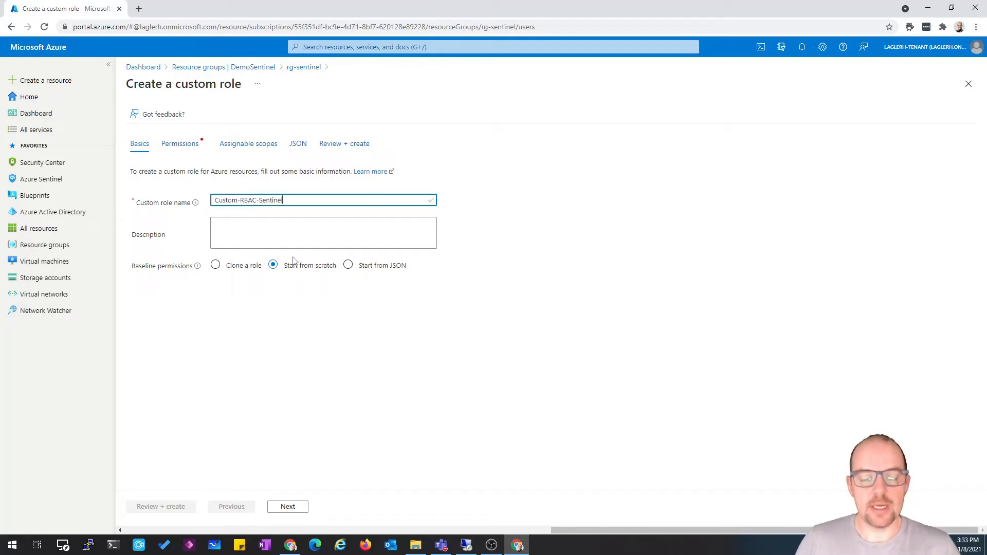
Set the custom role's description to Custom RBAC Permission for sentinel
click(302, 231)
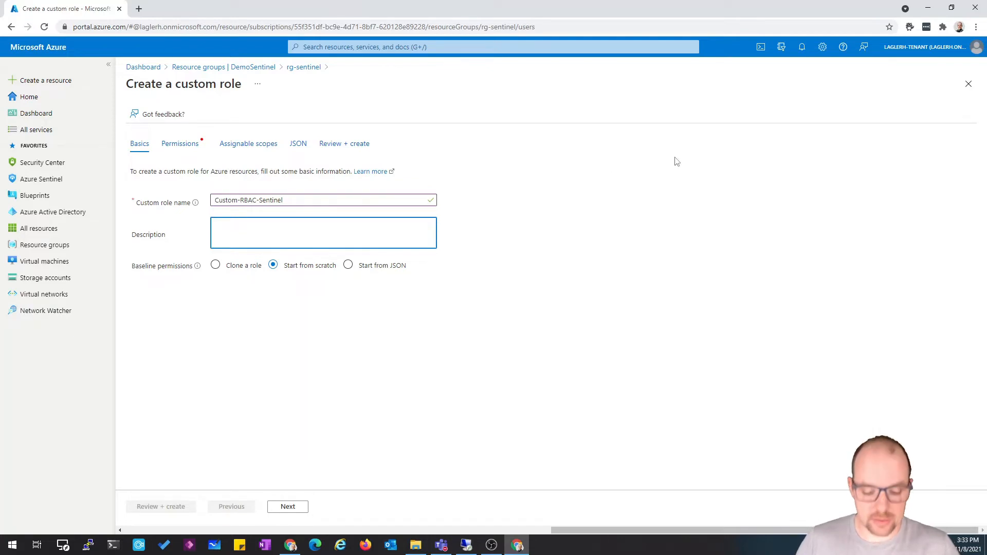
text(Custo)
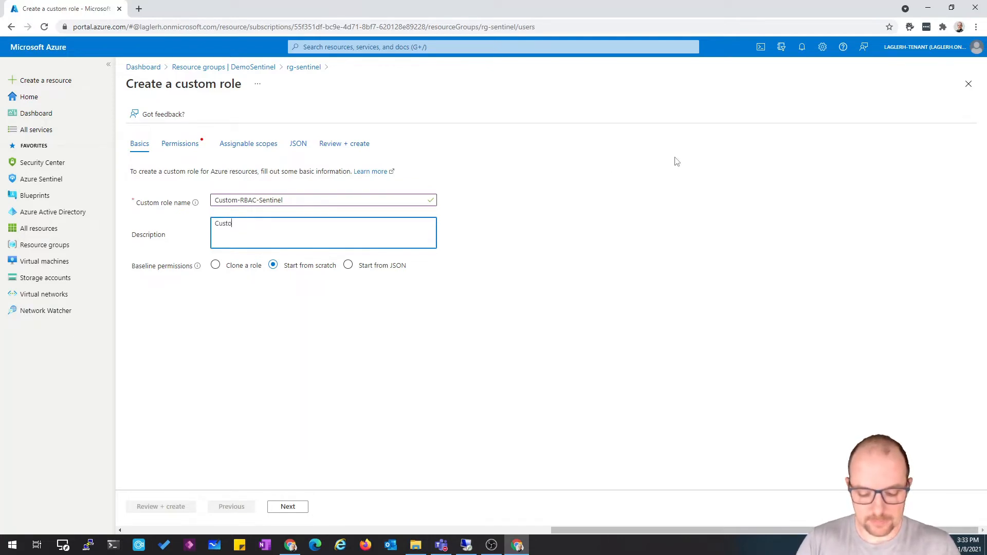
text(m RBAC Permi)
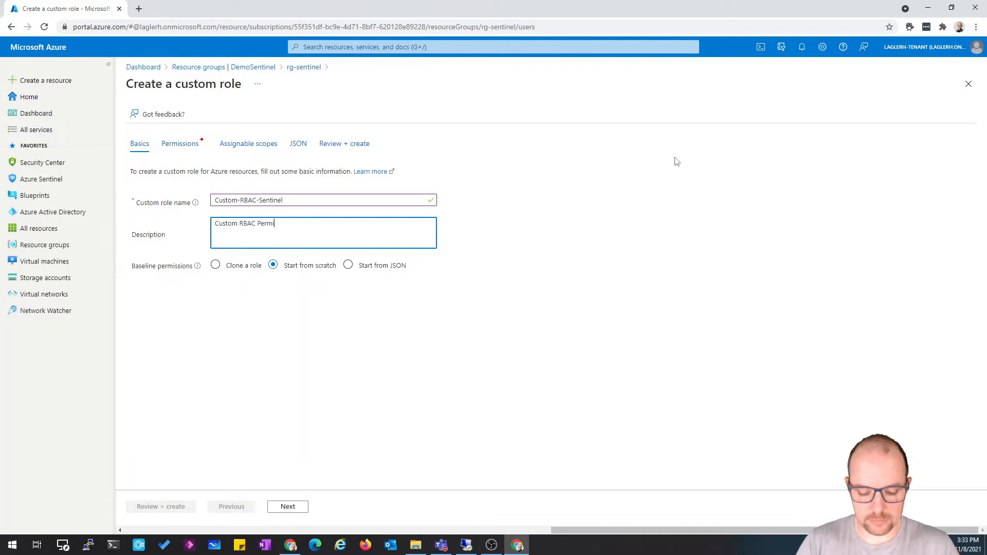
text(ssion for sentinel)
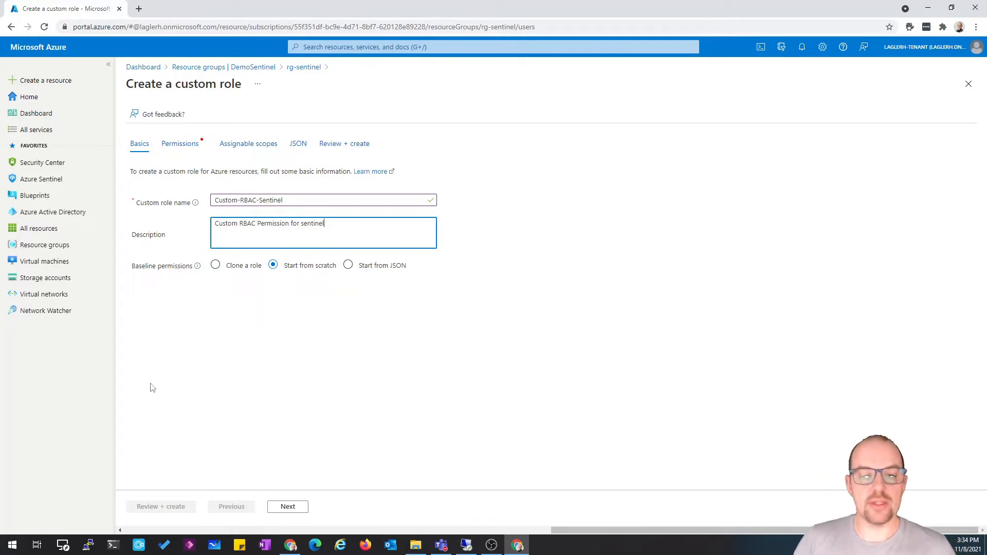
Base the custom role's permissions on a clone of Azure Sentinel Responder
click(230, 274)
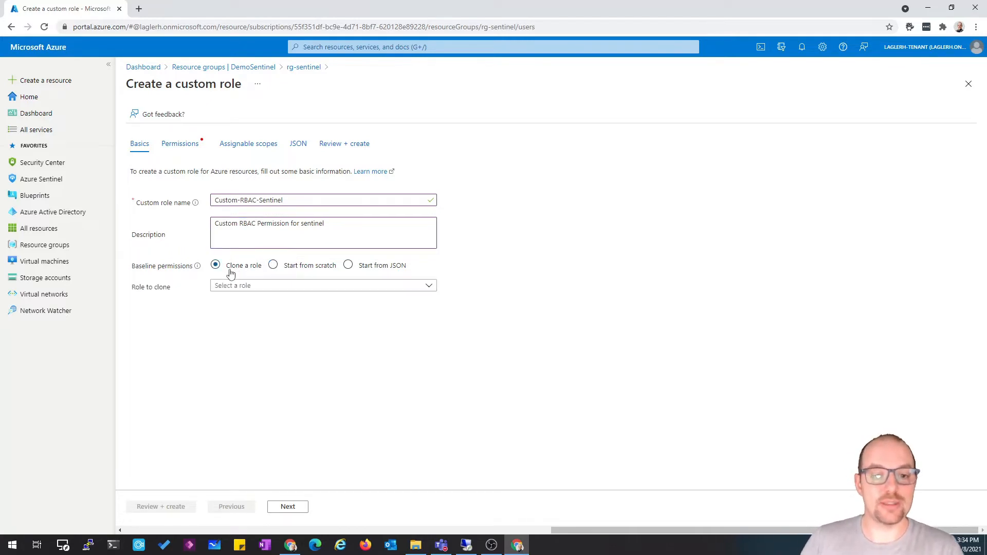
click(360, 286)
text(Sentine)
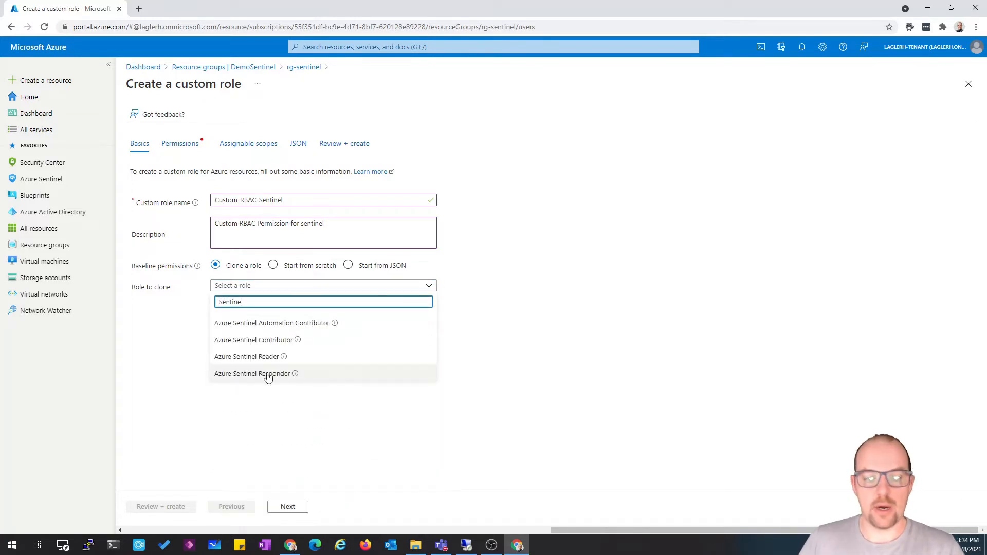
click(268, 375)
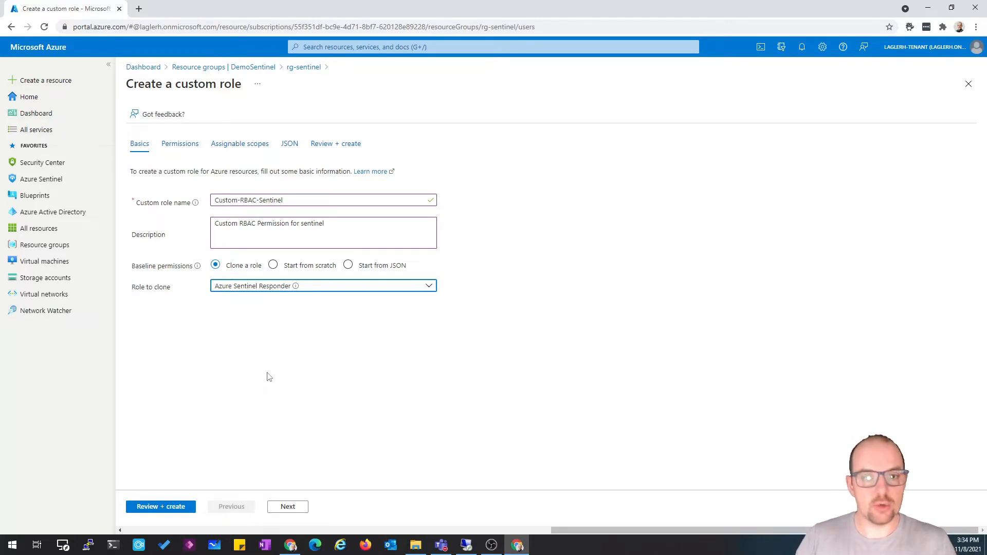
Switch the baseline permissions to Start from scratch and open the Add permissions pane on the Permissions tab
click(311, 266)
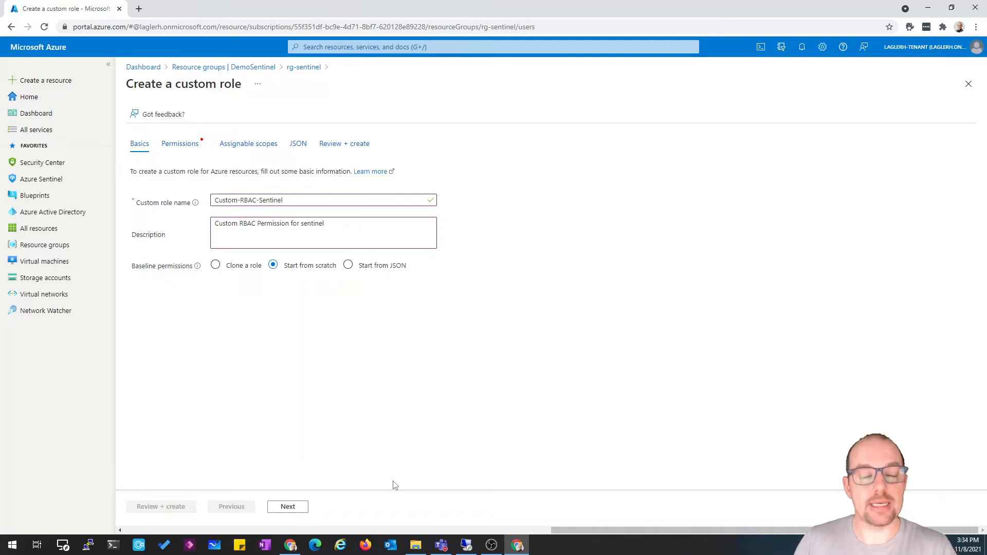
click(288, 506)
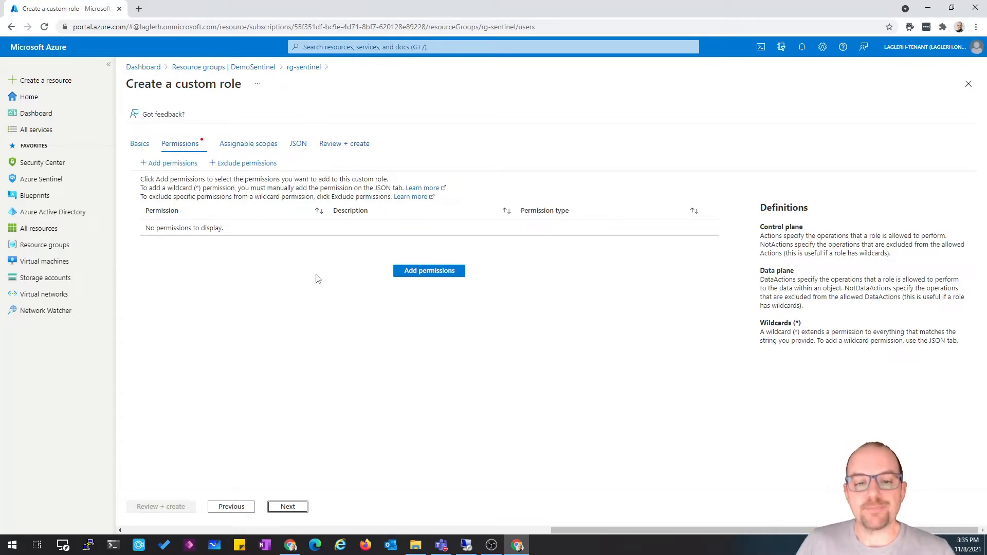
click(439, 275)
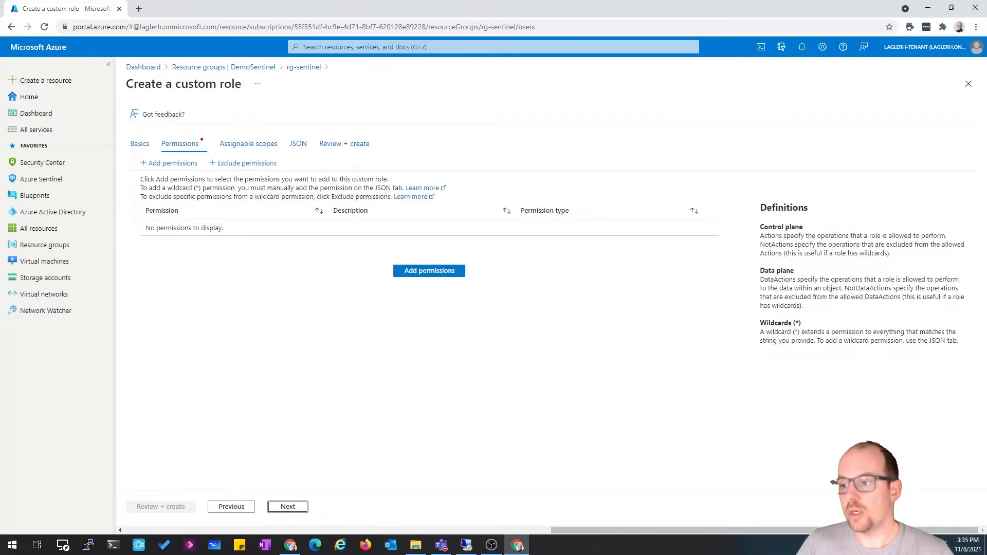
key(alt+Tab)
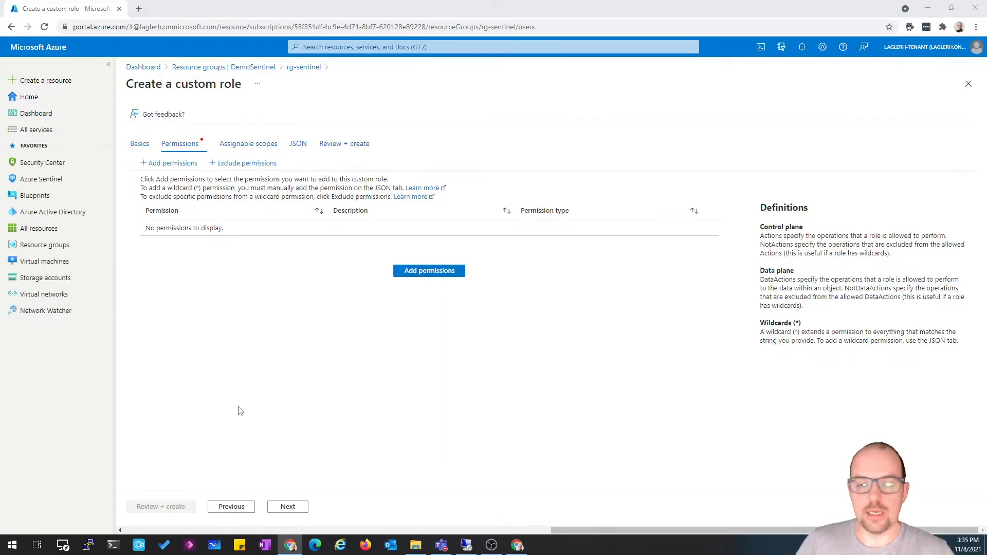
click(447, 274)
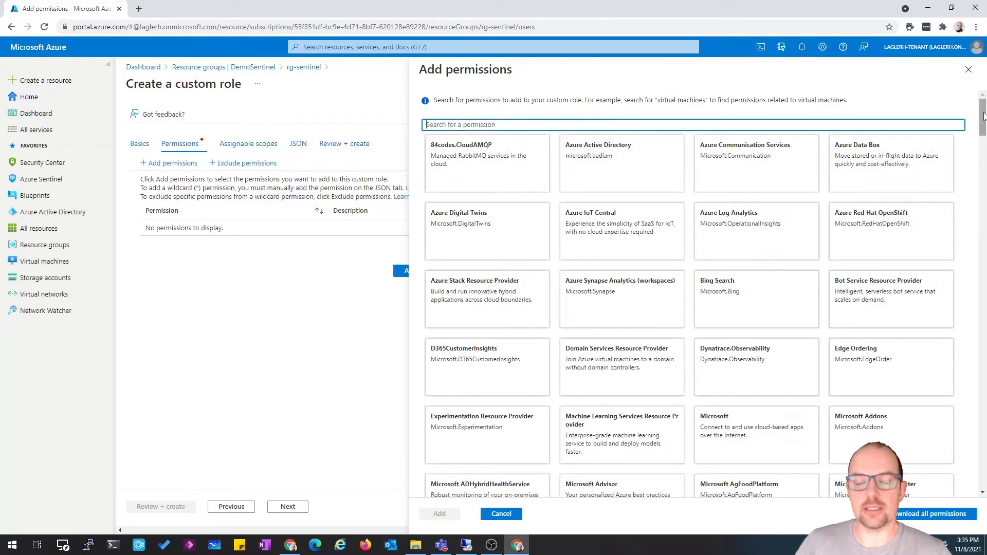
Search the permission providers for Microsoft.Oper and open the Azure Log Analytics permissions
mouse_move(983, 116)
mouse_down()
mouse_move(982, 479)
mouse_move(982, 110)
mouse_up()
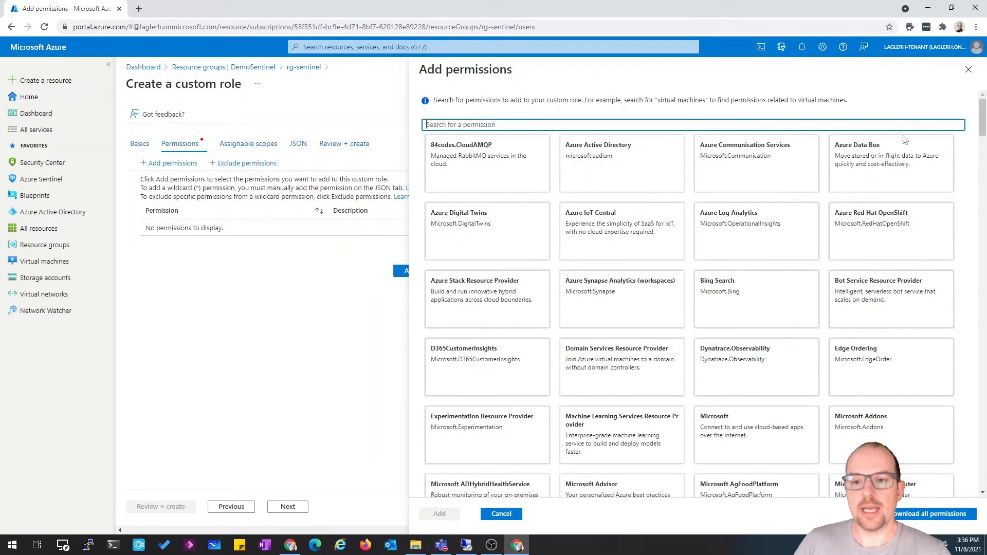
click(711, 124)
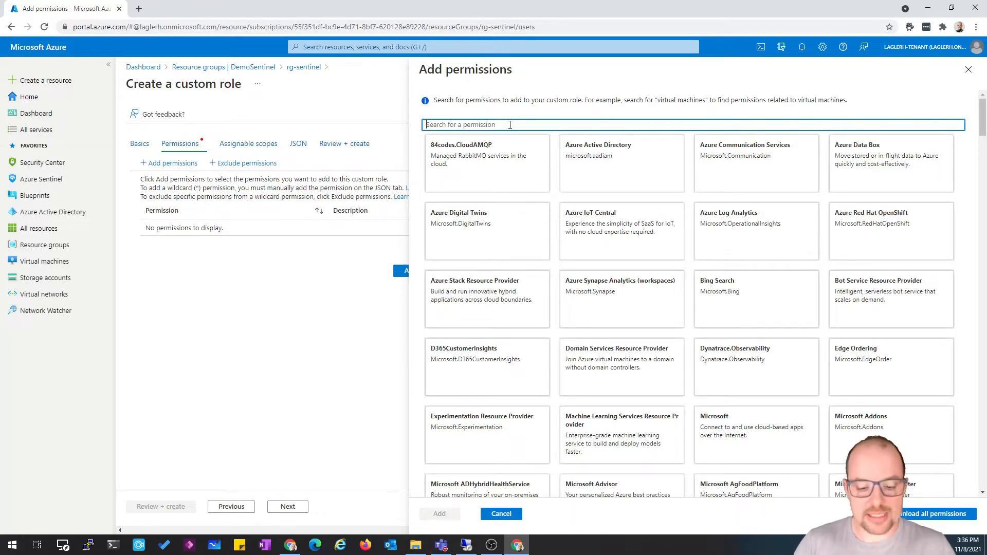
text(M)
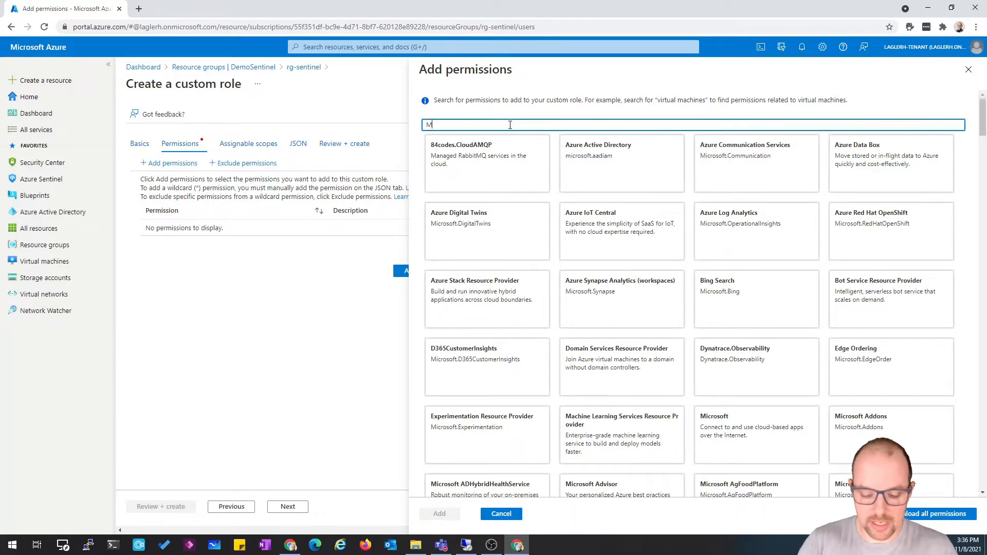
text(icrsoft.)
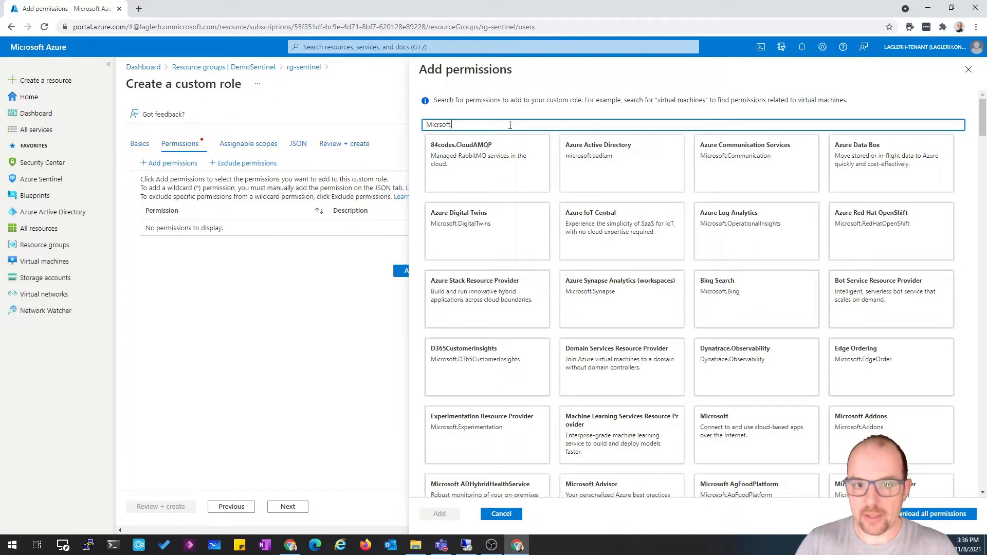
text(Oper)
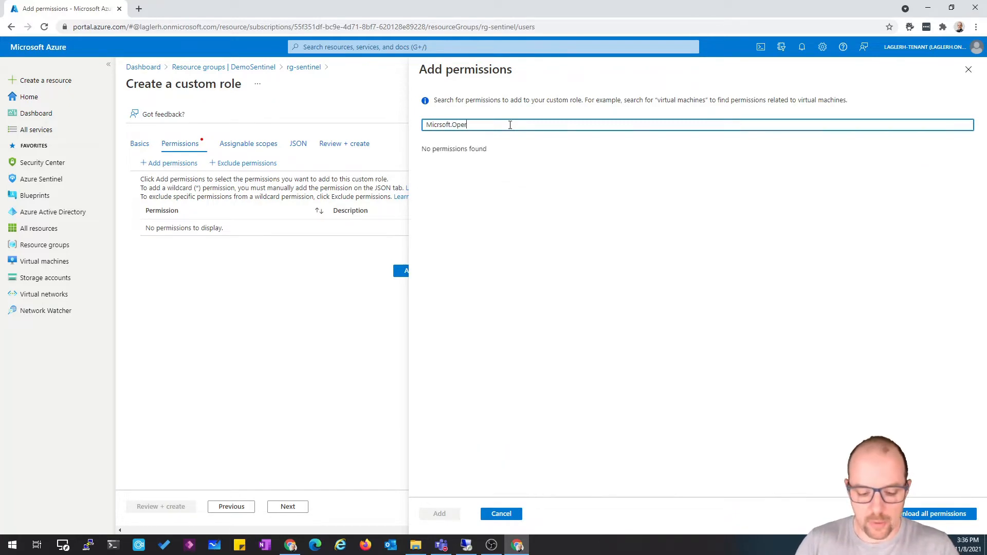
text(ationIn)
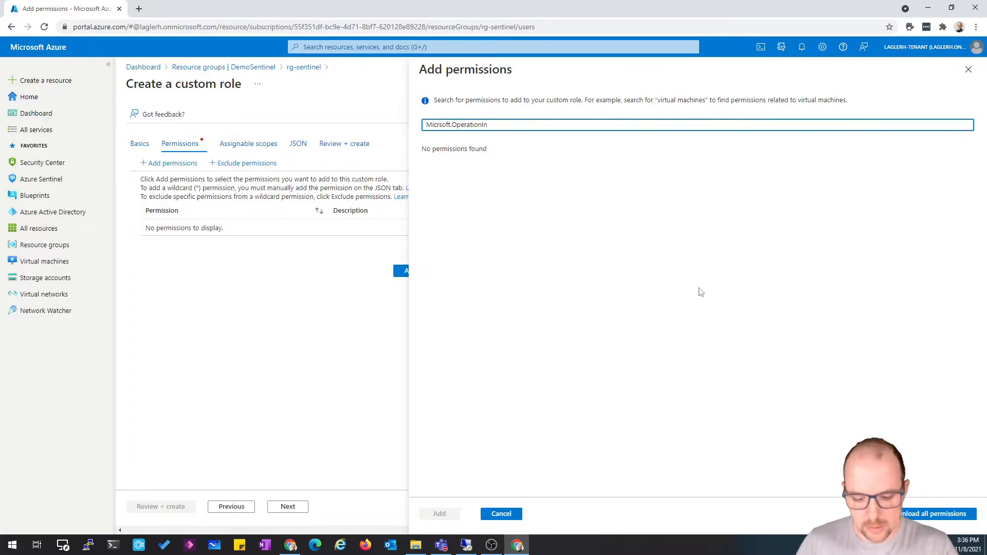
text(o)
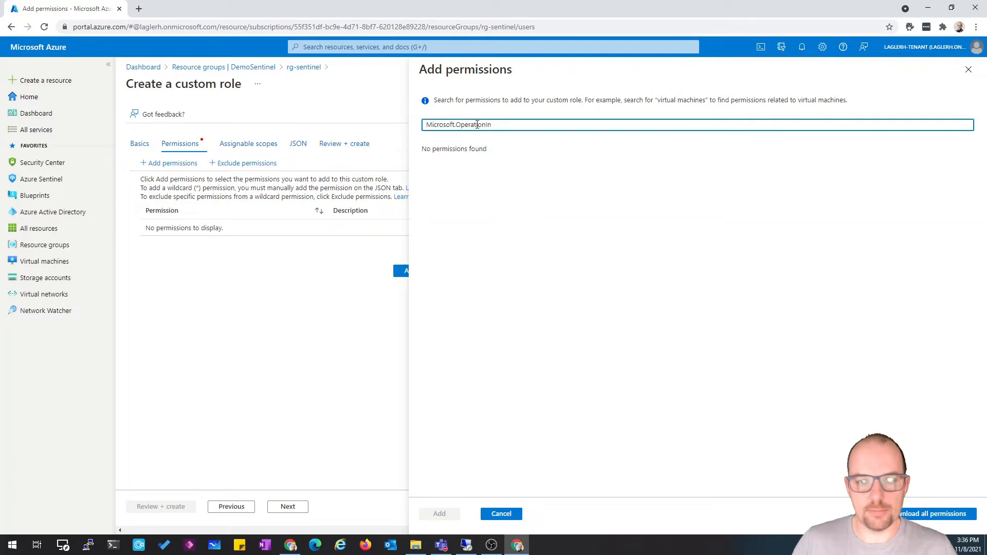
double_click(478, 124)
key(BackSpace)
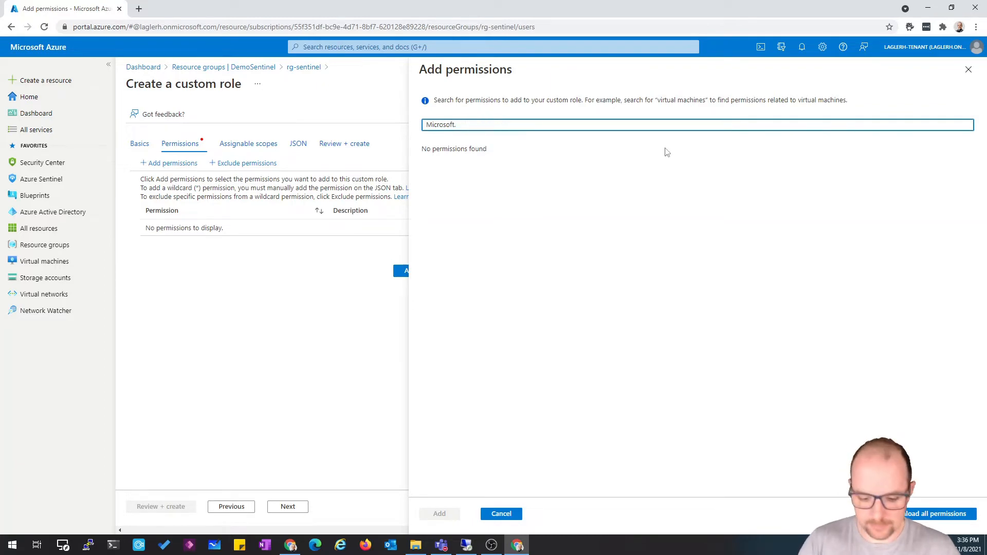
text(Oper)
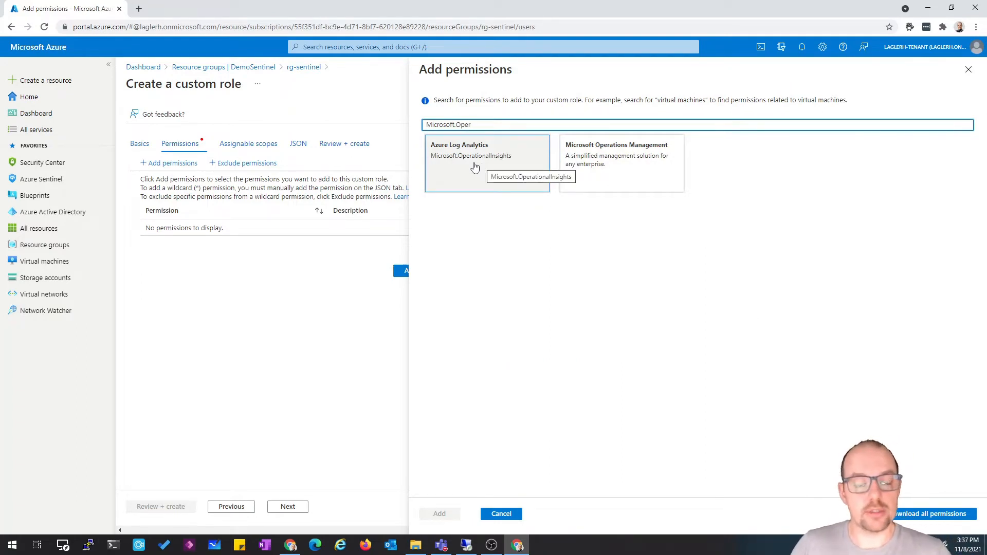
click(474, 167)
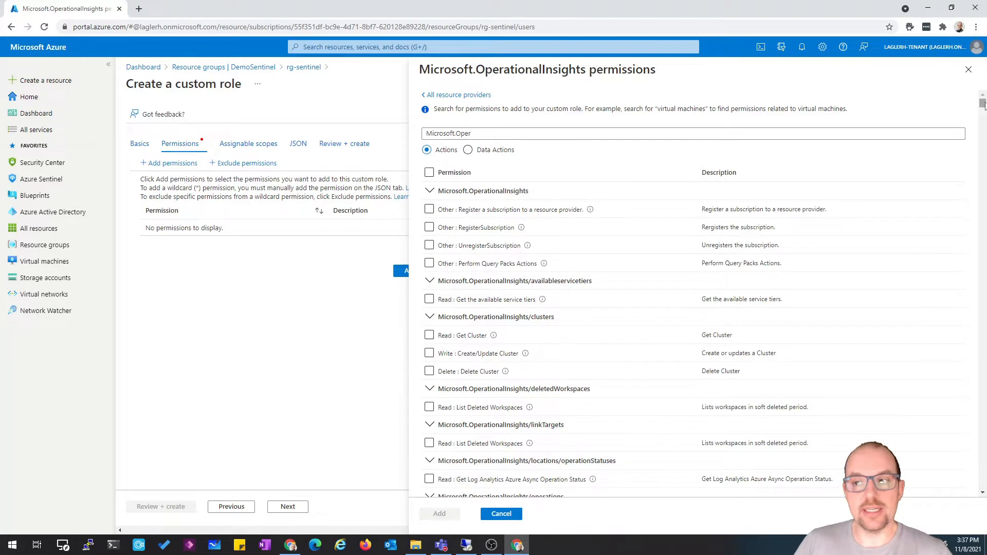
Tick and untick the Get Cluster and Perform Query Packs Actions permissions
mouse_move(983, 102)
mouse_down()
mouse_move(983, 175)
mouse_move(980, 99)
mouse_up()
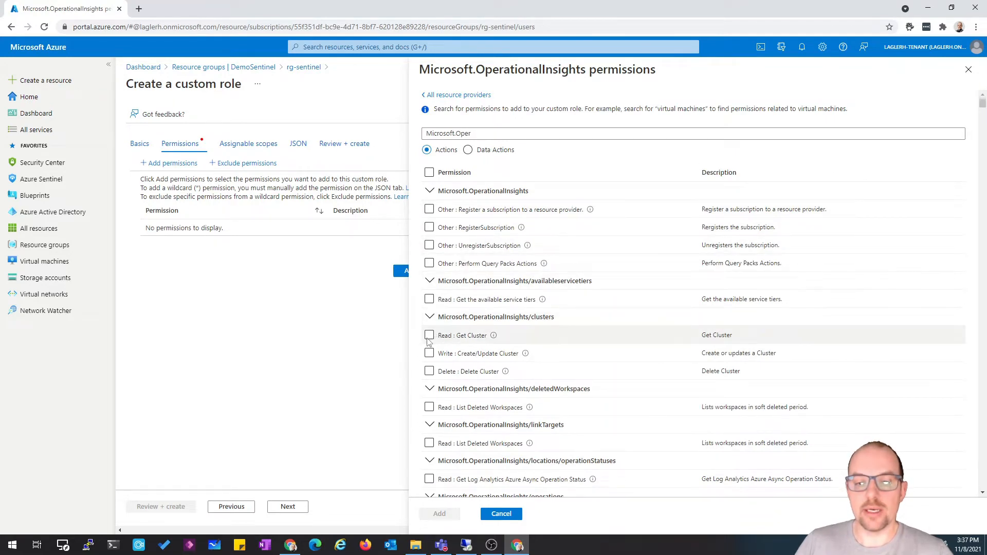
click(429, 336)
click(429, 335)
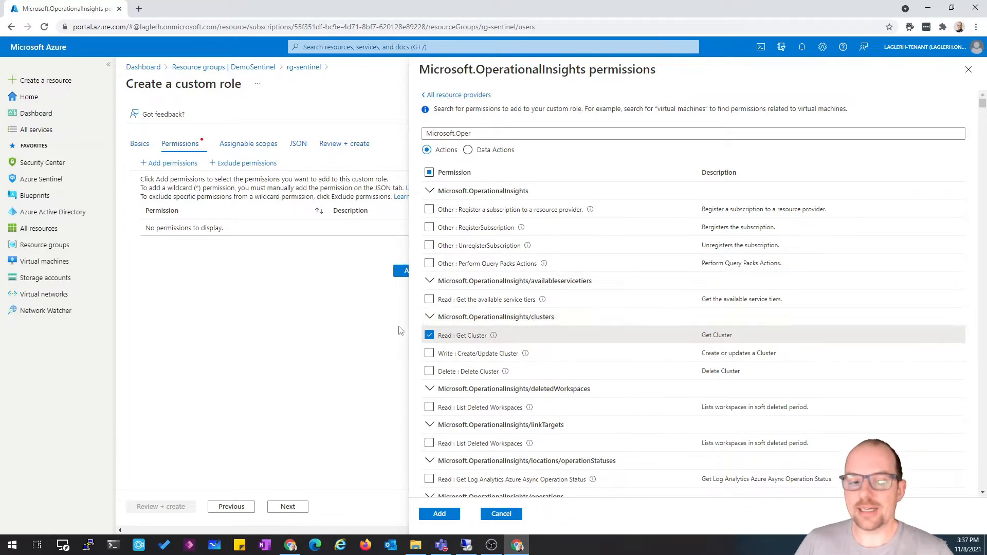
click(430, 335)
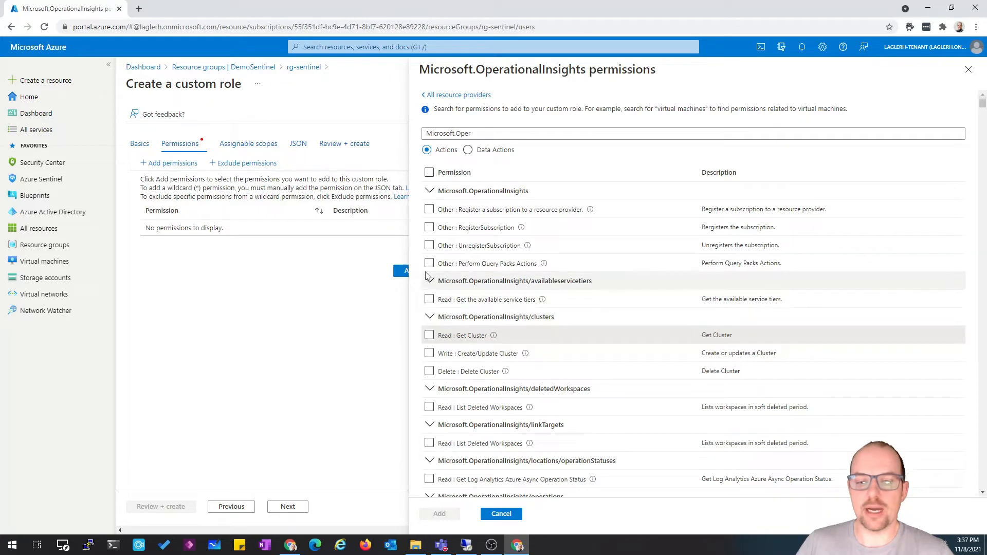
click(429, 264)
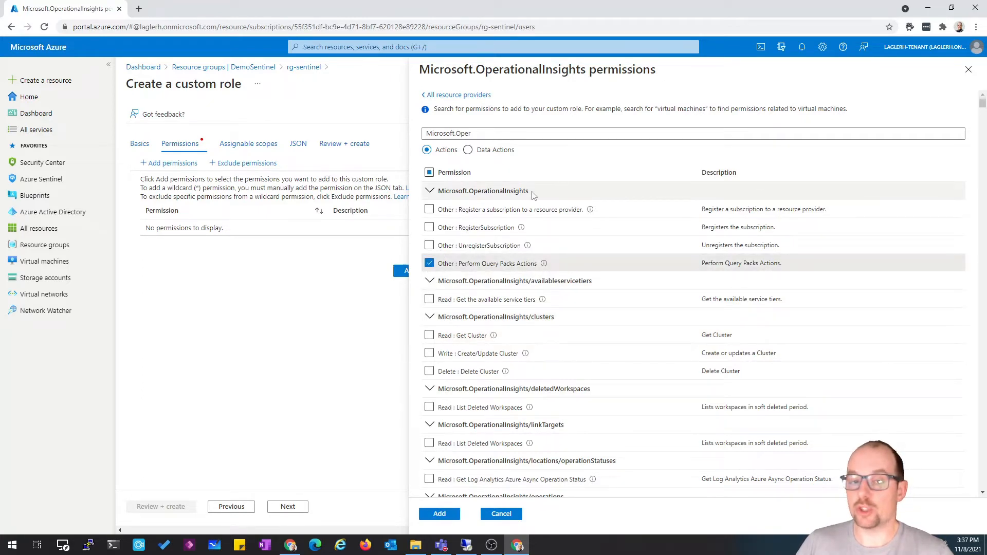
click(429, 263)
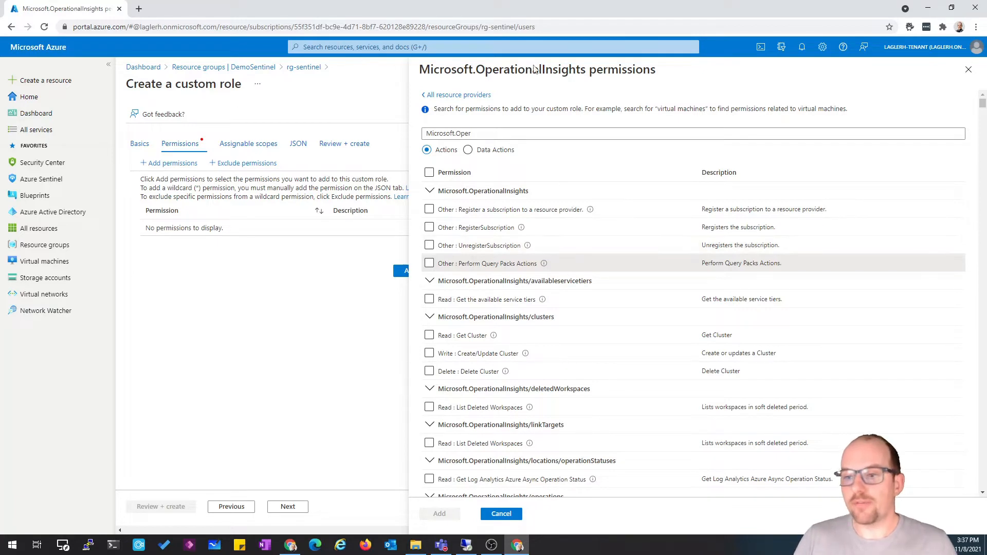
Search the providers for Microsoft.Secu and open the Microsoft Security Insights permissions
drag(455, 133, 692, 154)
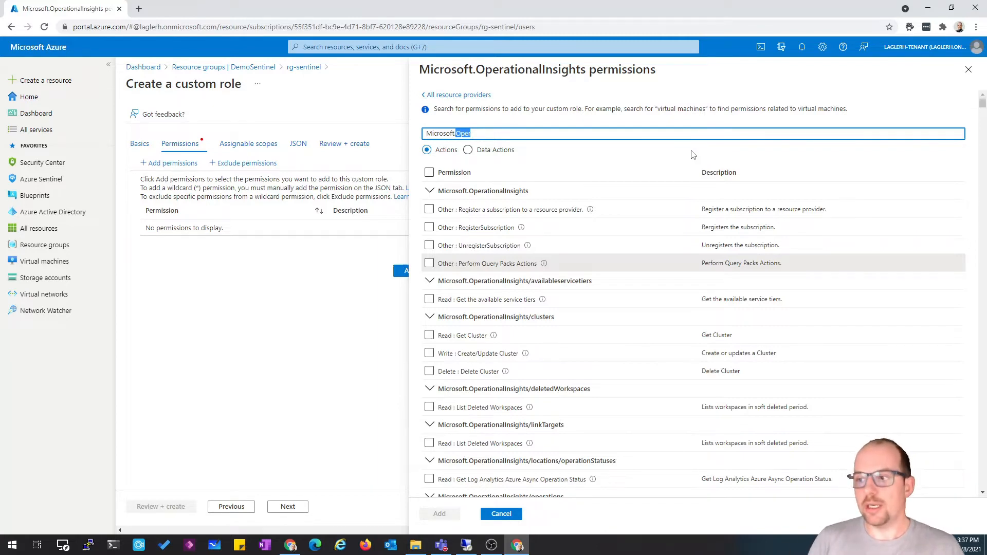
text(Secu)
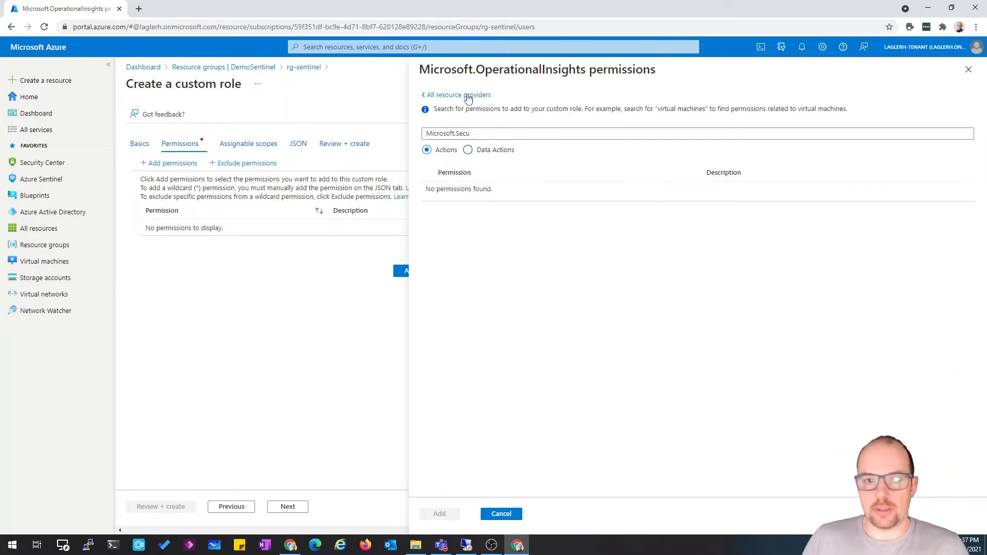
click(465, 95)
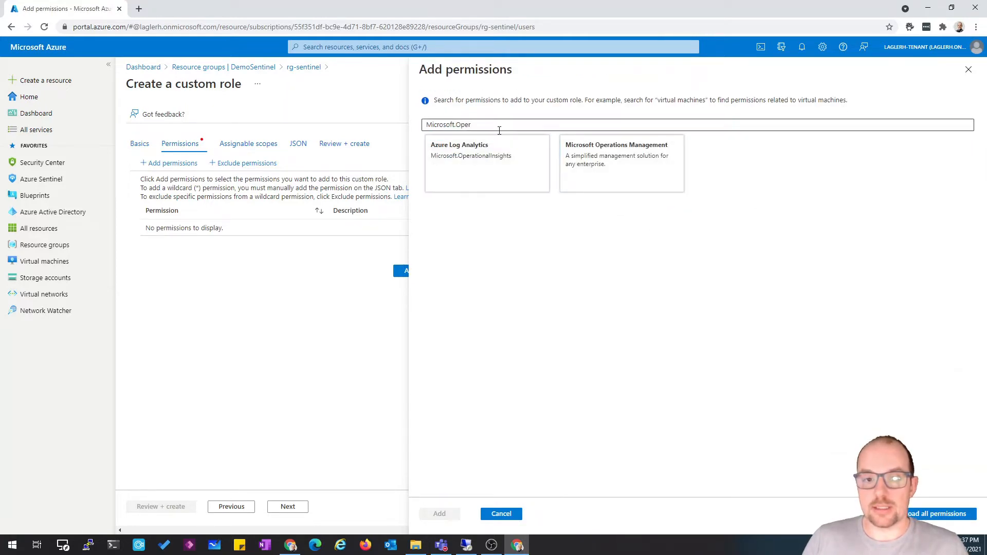
click(499, 129)
key(ctrl+shift+Left)
text(Secu)
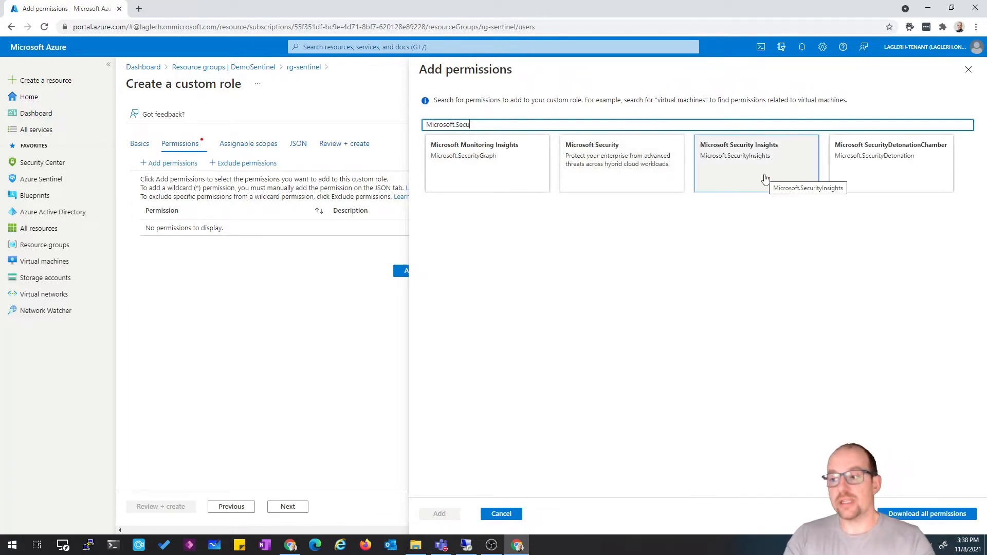
click(766, 178)
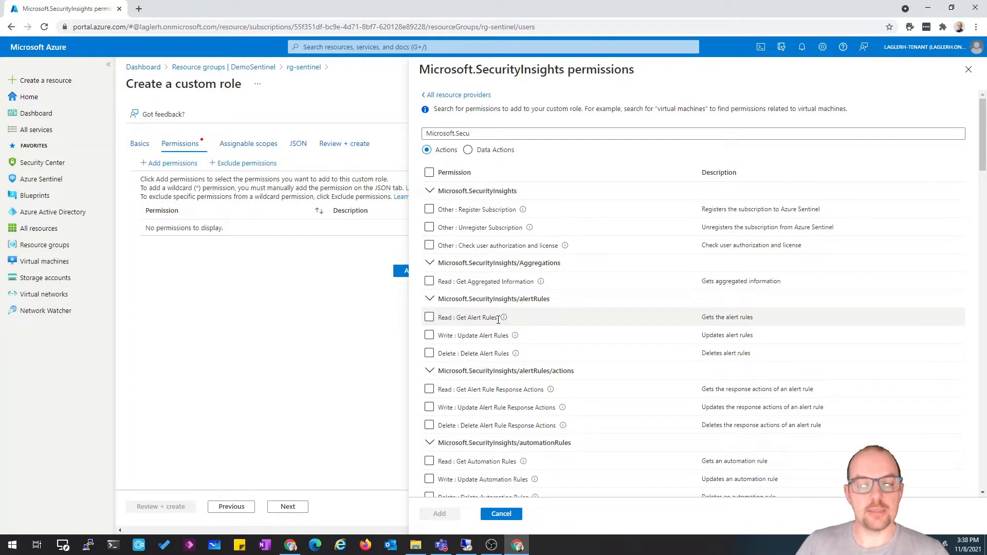
Examine the Security Insights alert rule and automation rule permissions, then close the Add permissions pane
drag(498, 319, 437, 317)
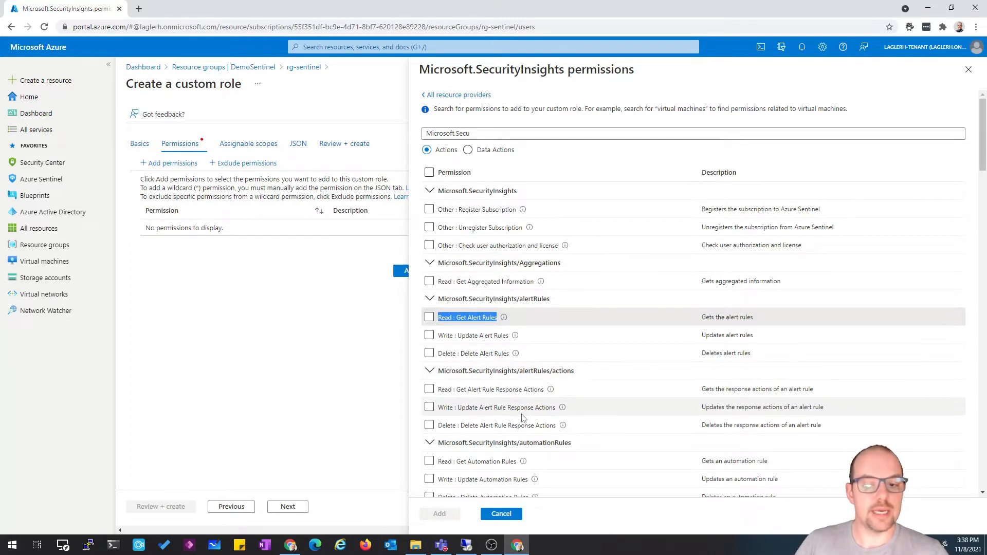
scroll(514, 460, down, 1)
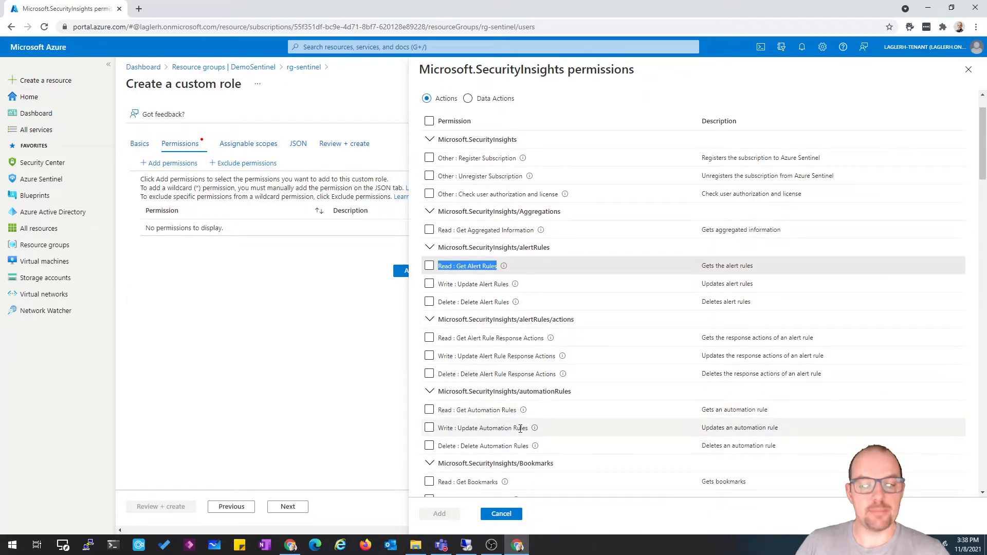
drag(518, 410, 437, 410)
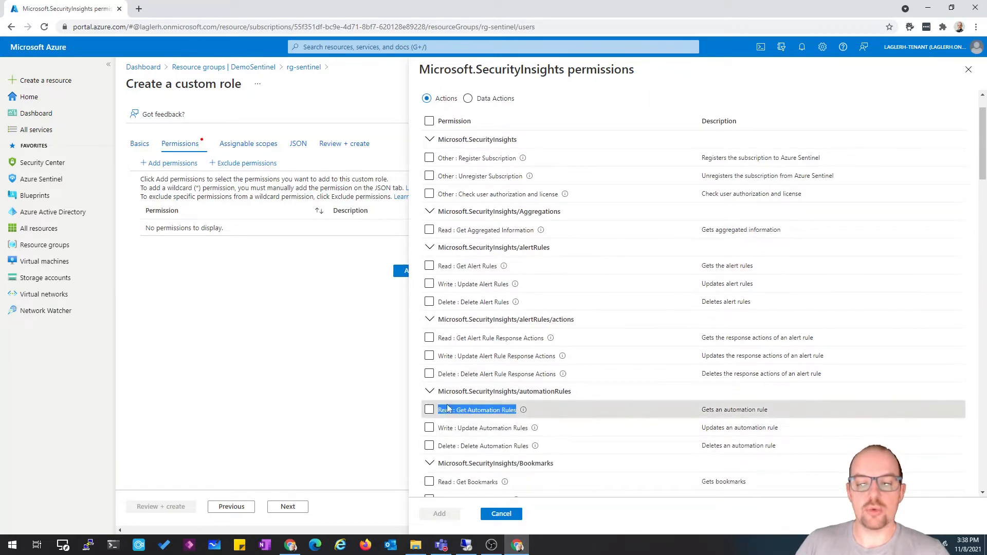
scroll(587, 435, down, 2)
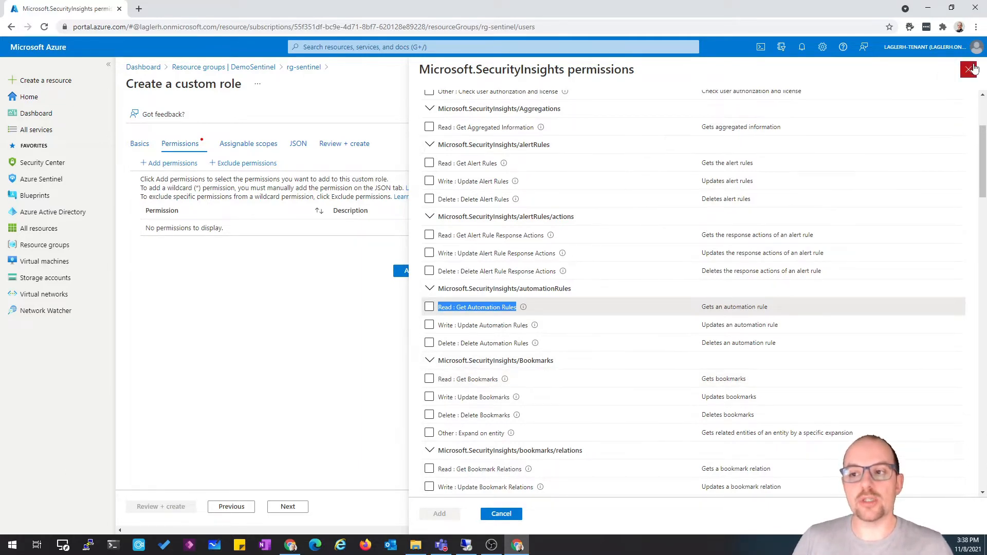
click(969, 69)
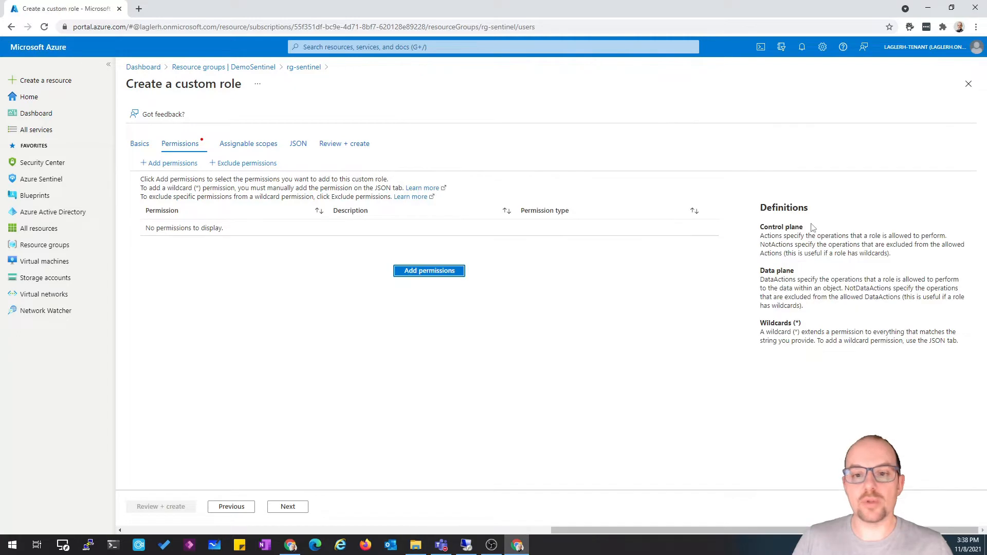
Restore Clone a role with Azure Sentinel Responder as the role to clone and open the Permissions tab
click(232, 507)
click(229, 271)
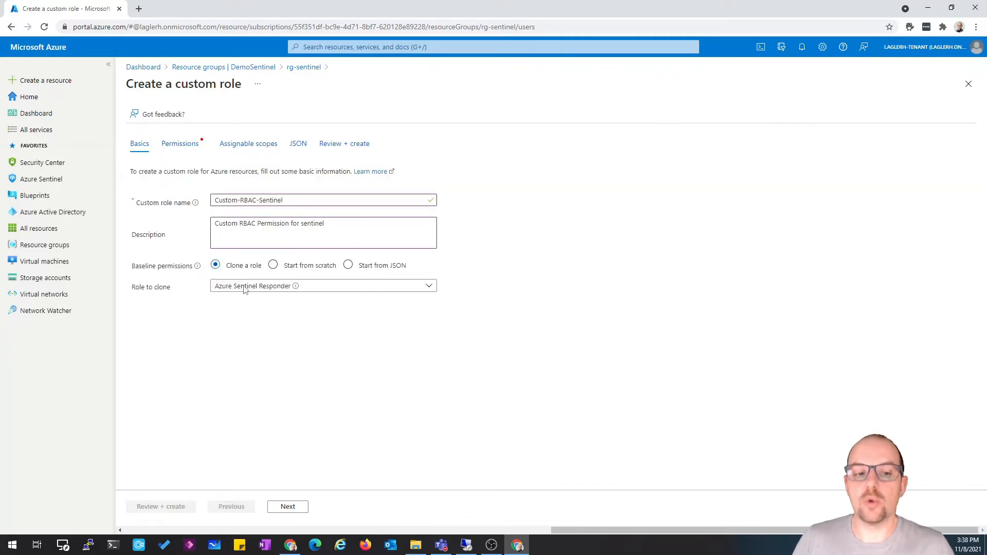
click(288, 507)
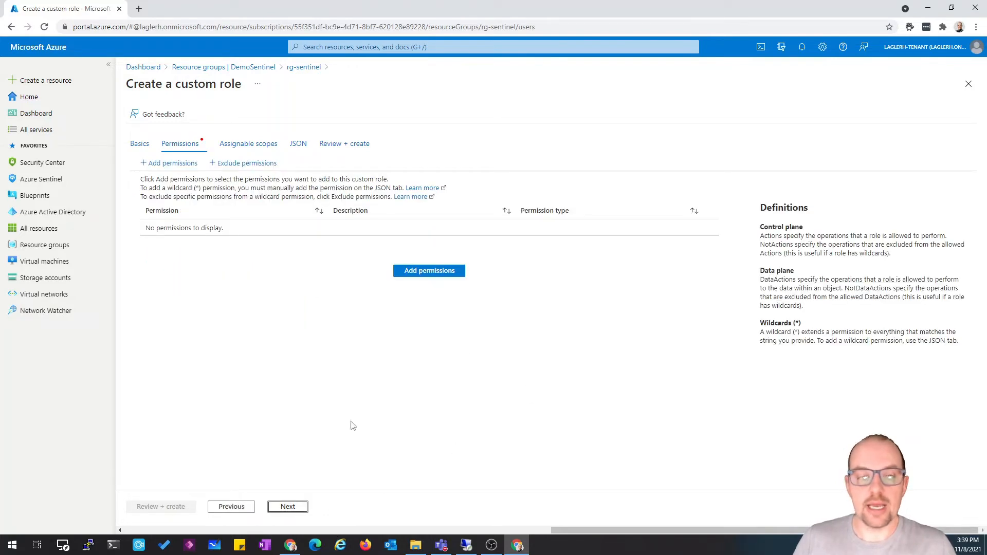
click(232, 508)
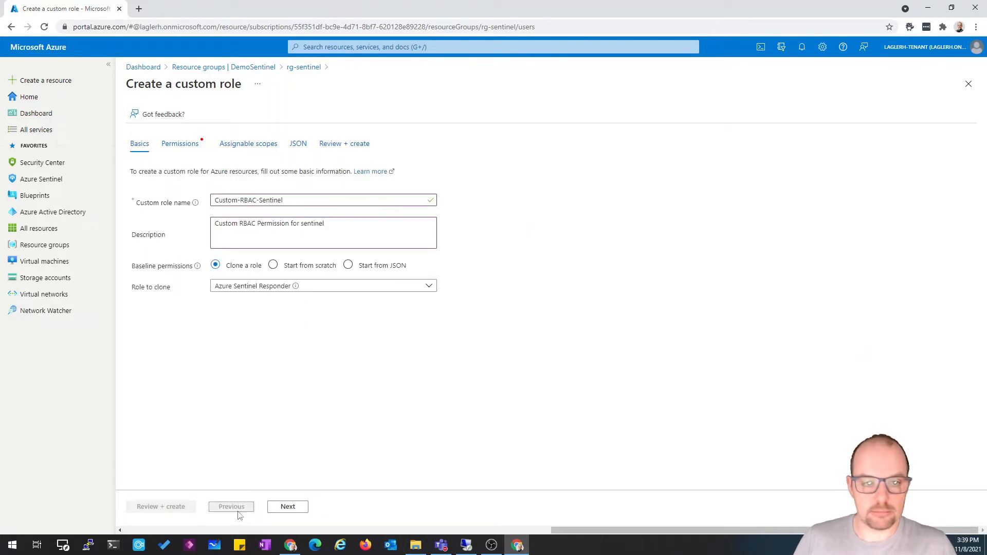
click(277, 288)
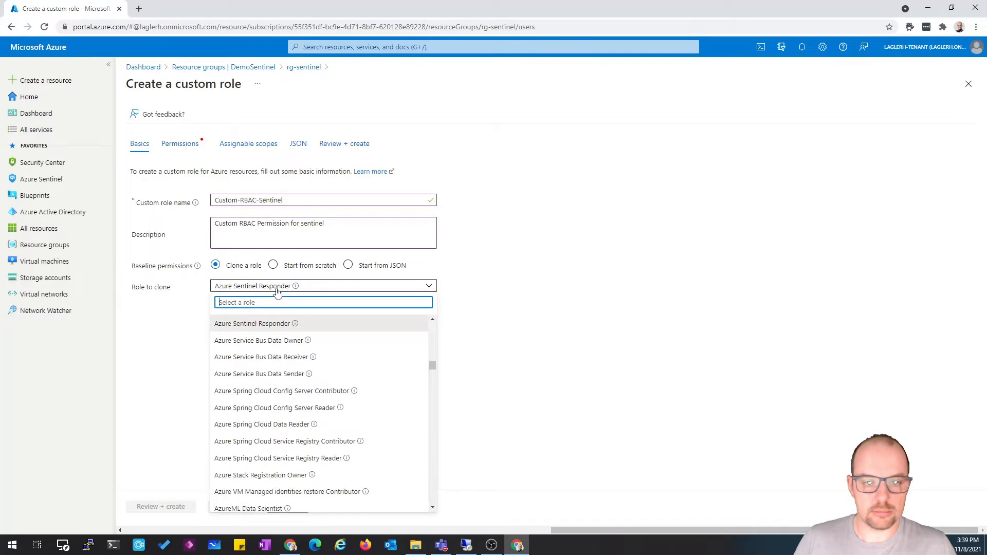
click(256, 325)
click(287, 508)
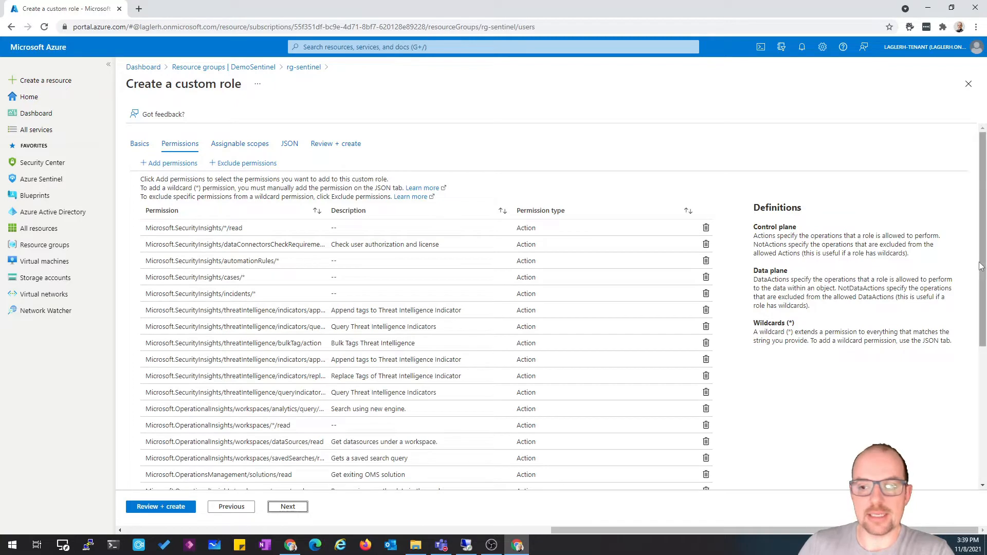
Scroll through the cloned role's permission list and continue to the Assignable scopes tab
drag(980, 266, 984, 423)
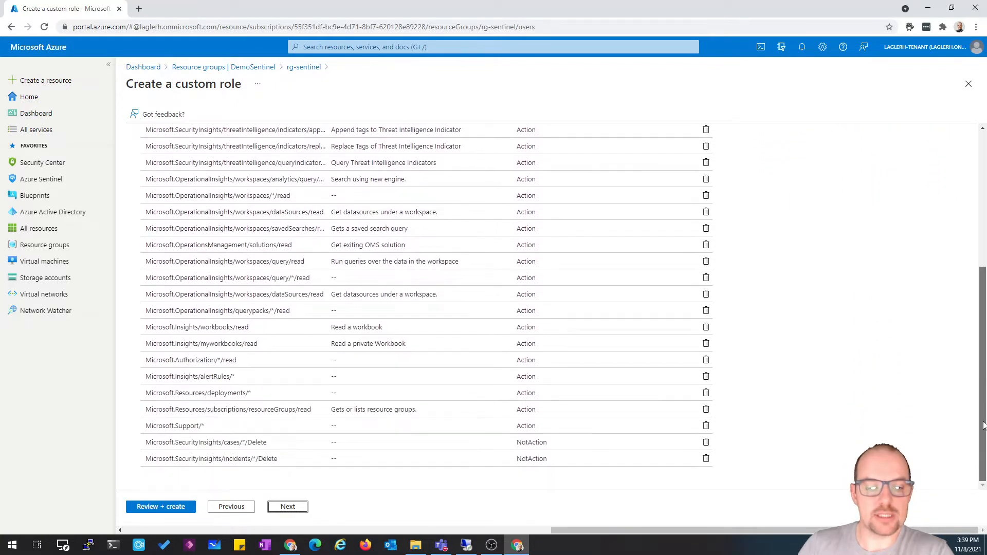
scroll(983, 399, up, 3)
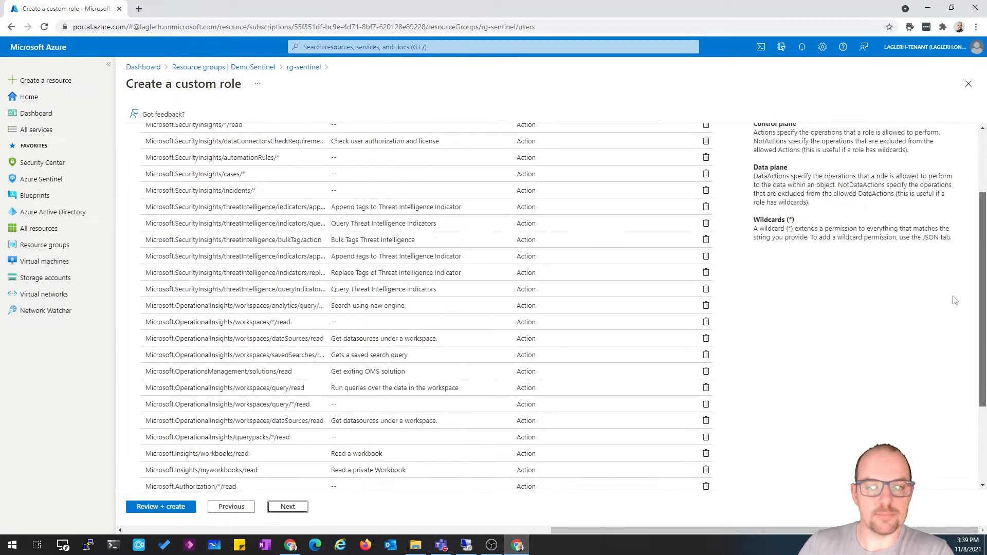
scroll(955, 301, up, 2)
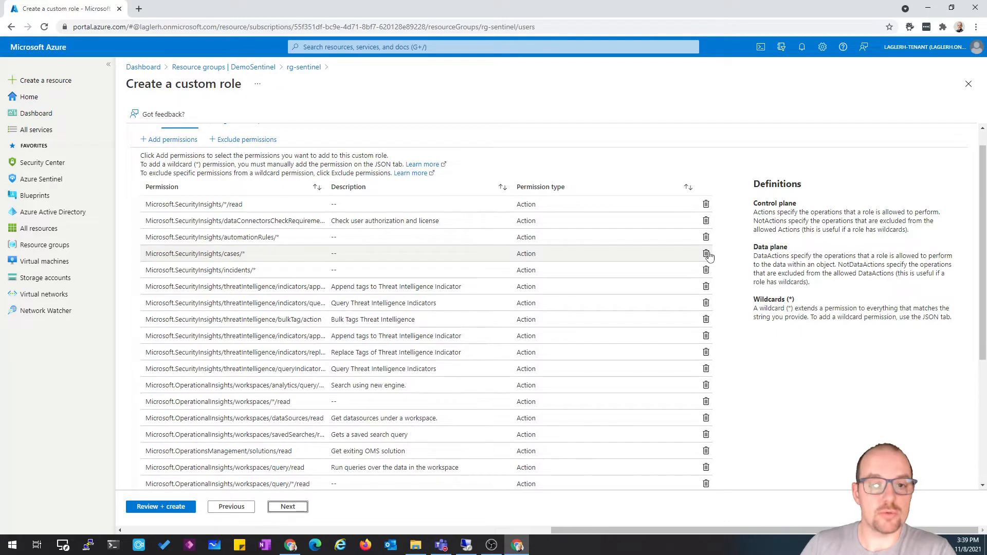
scroll(383, 242, up, 1)
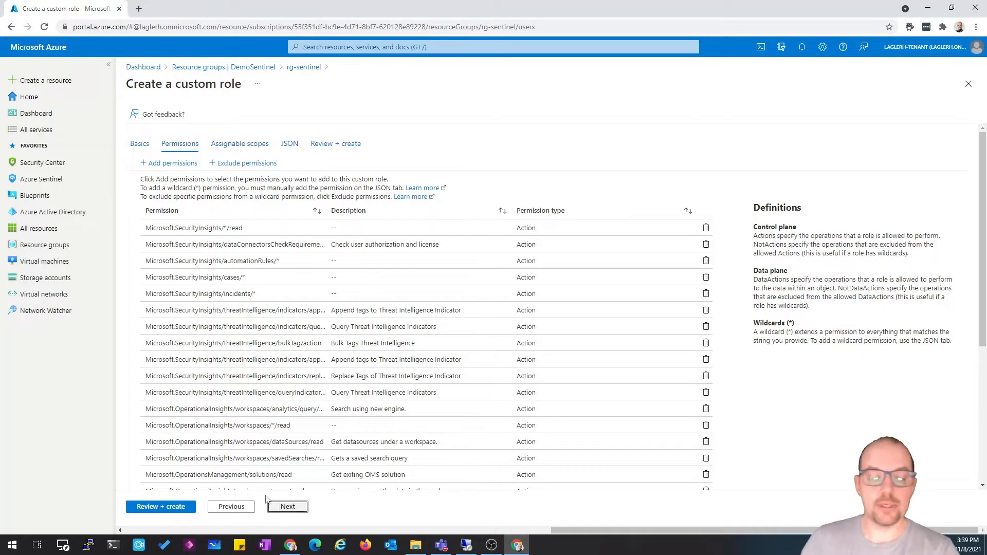
click(296, 509)
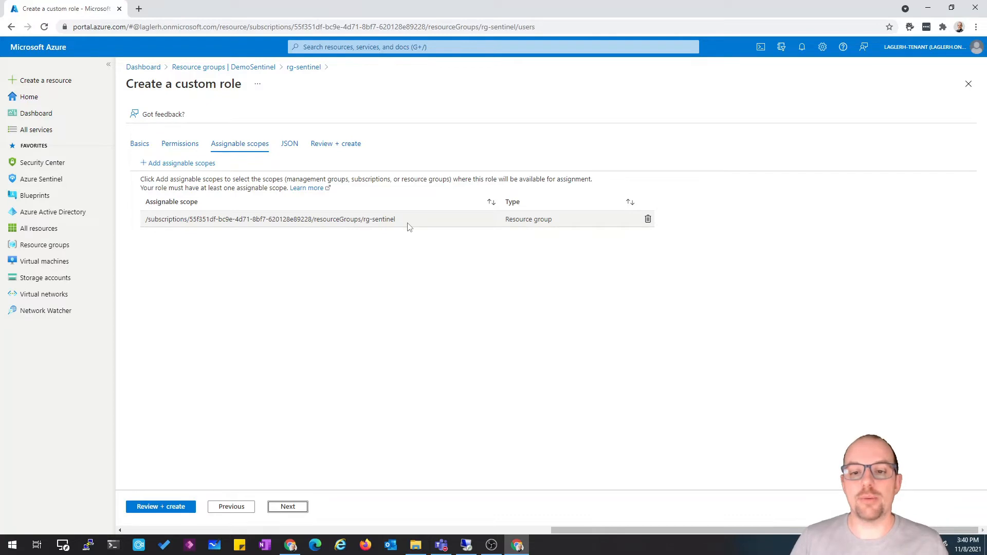
Remove the rg-sentinel resource group assignable scope and open the Add assignable scopes pane
click(648, 220)
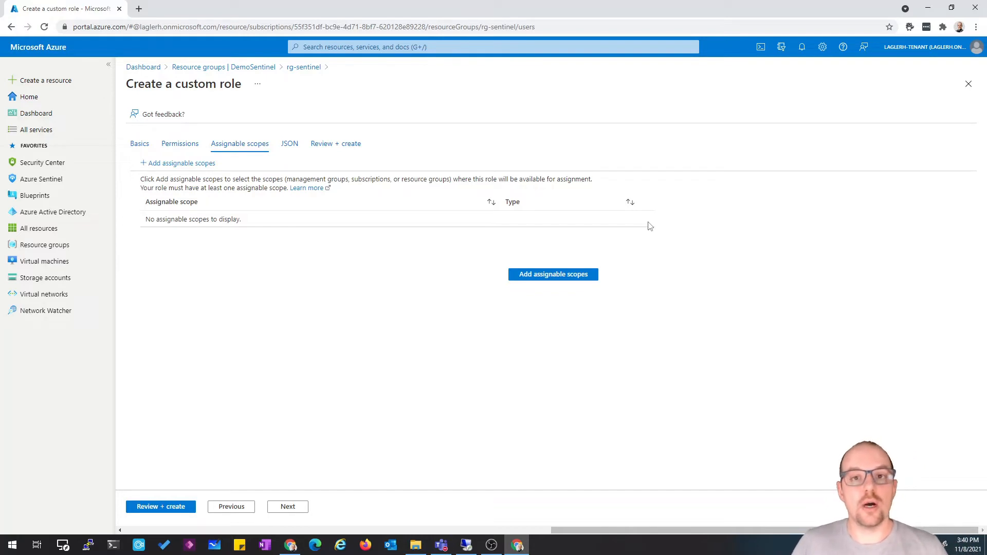
click(561, 280)
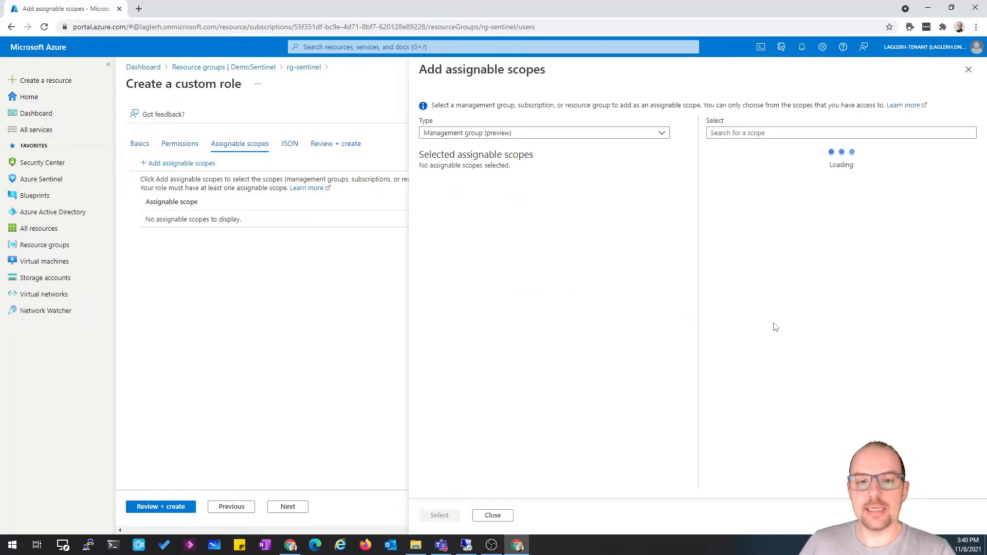
Examine the Resource group, Subscription and Management group scope types, then close the pane discarding edits
click(588, 135)
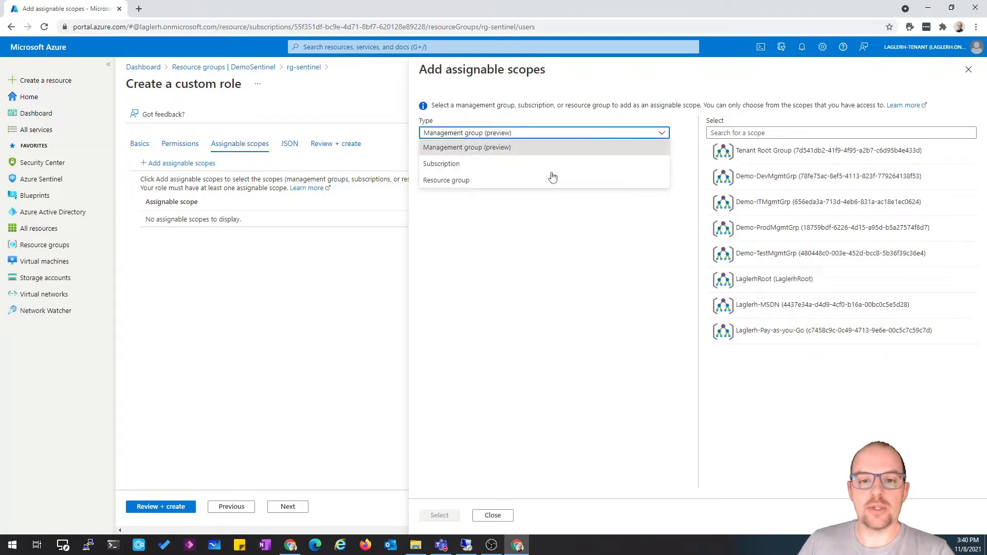
click(505, 181)
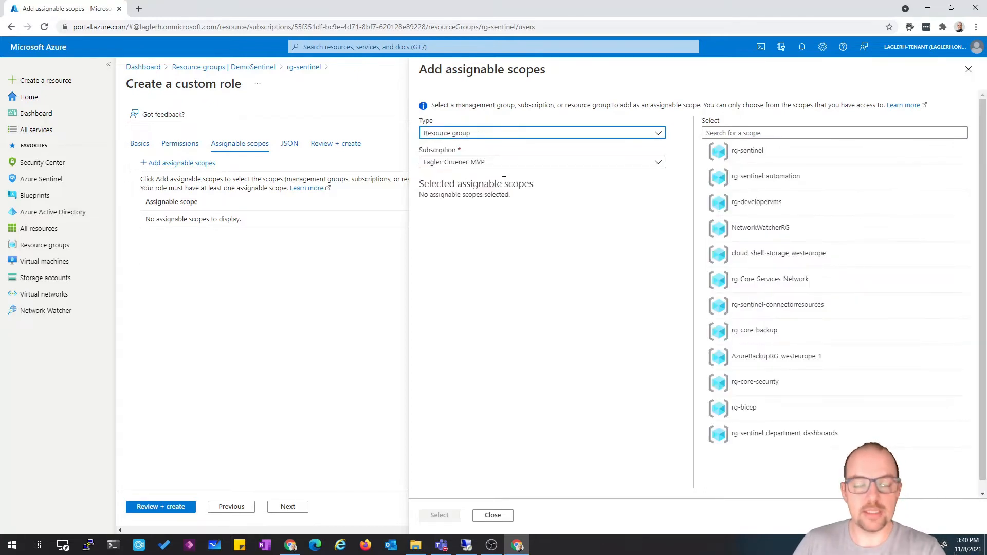
click(551, 133)
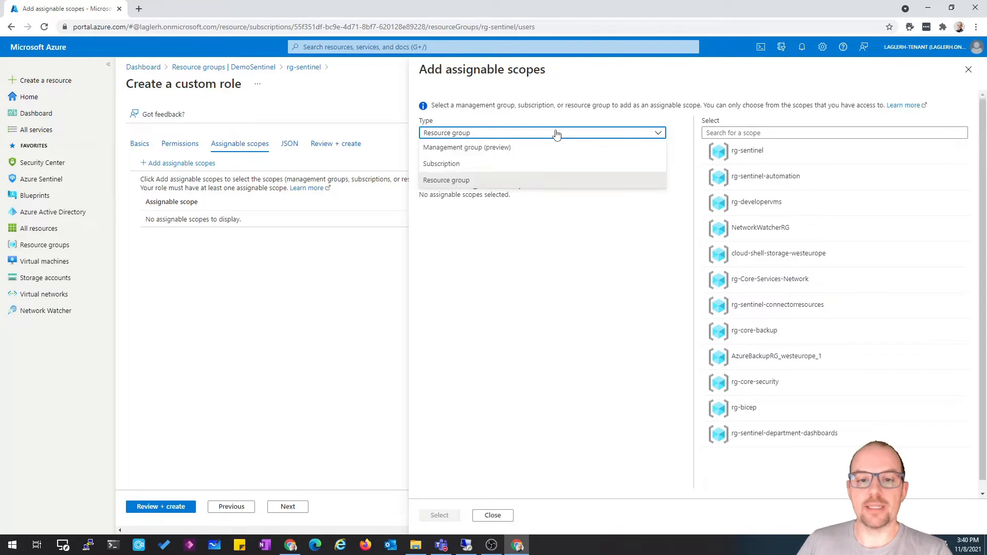
click(541, 164)
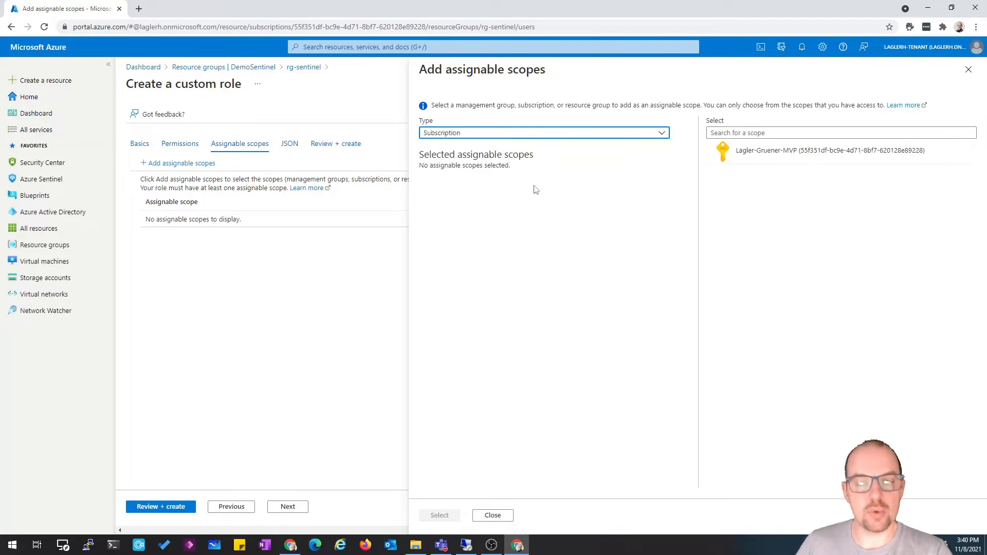
click(573, 135)
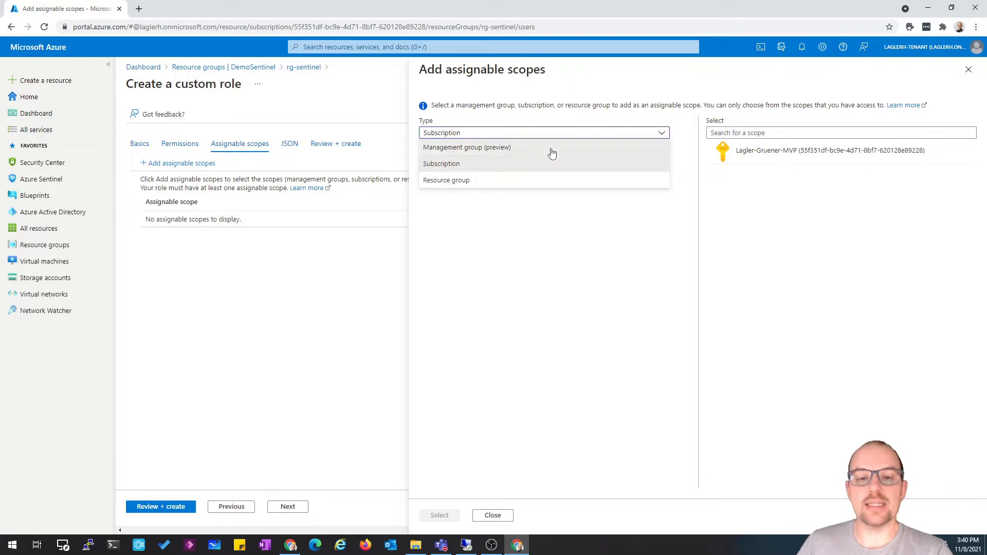
click(552, 149)
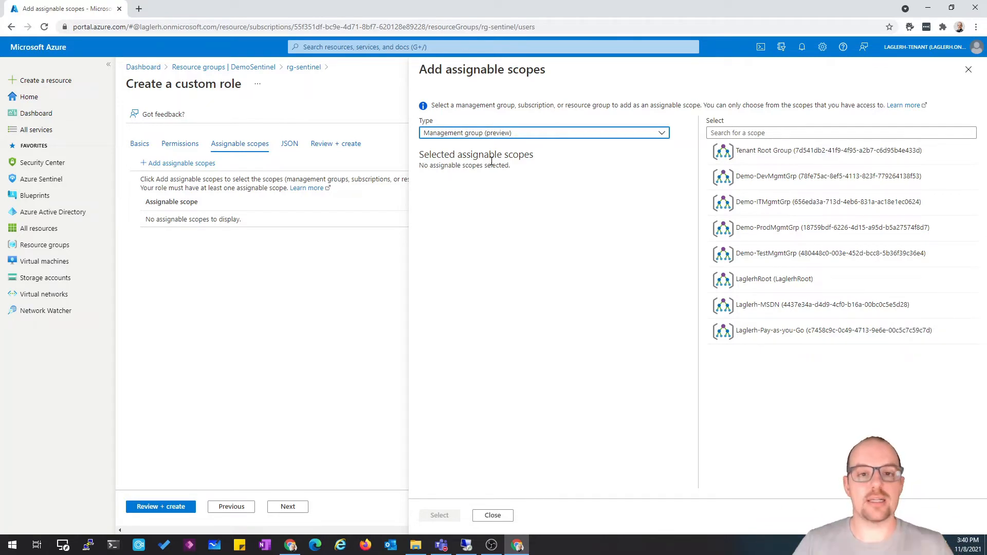
click(533, 133)
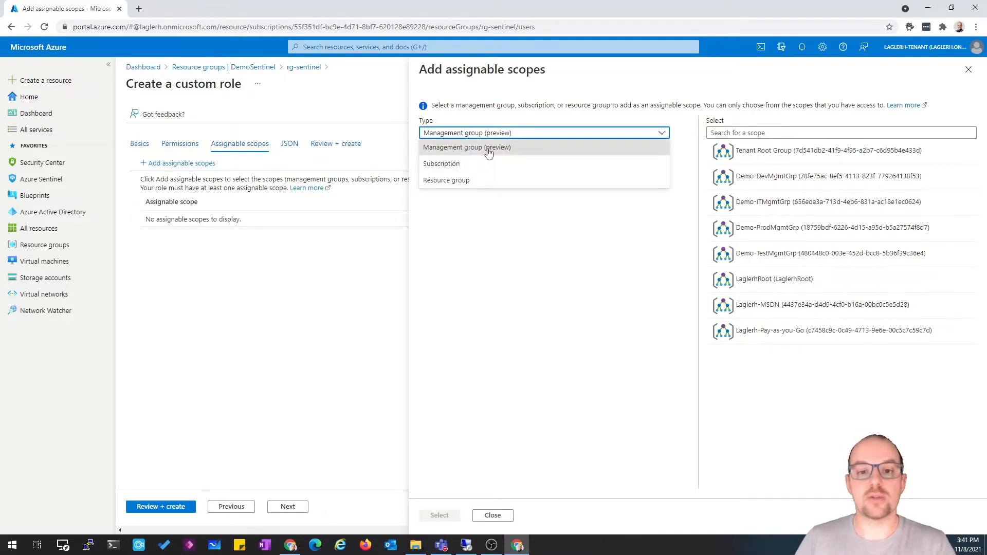
click(972, 71)
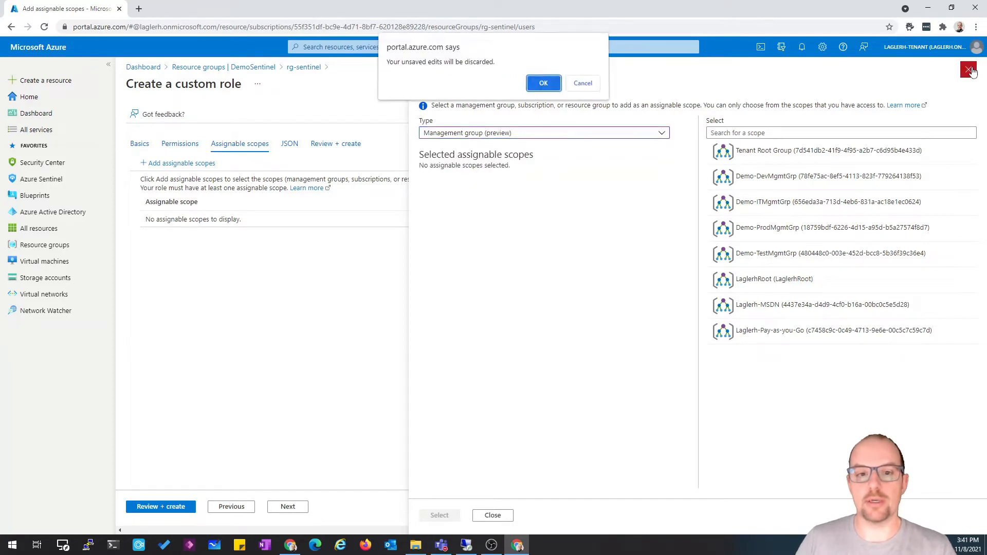
click(539, 82)
Review the role's JSON definition and the Review + create summary, then return to Assignable scopes
click(290, 144)
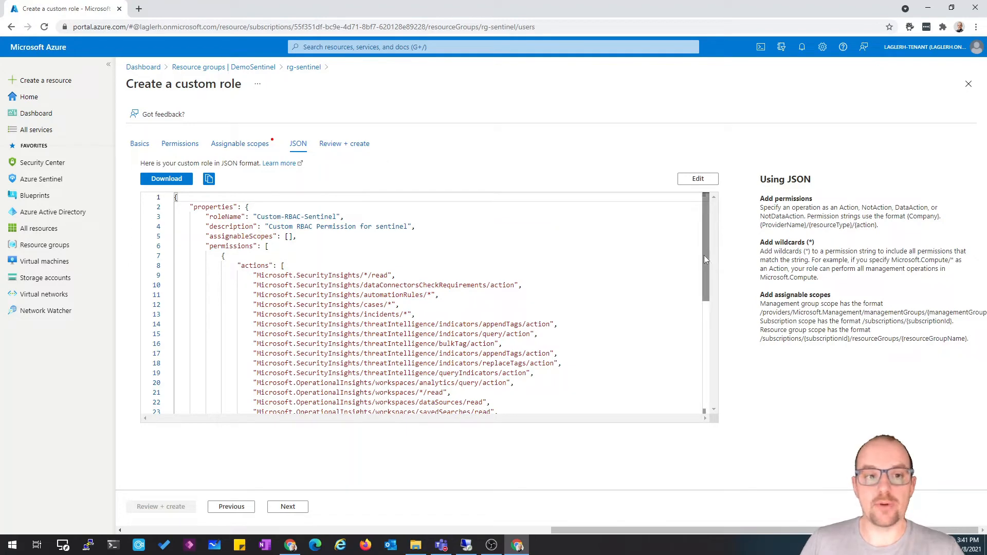
drag(705, 255, 696, 375)
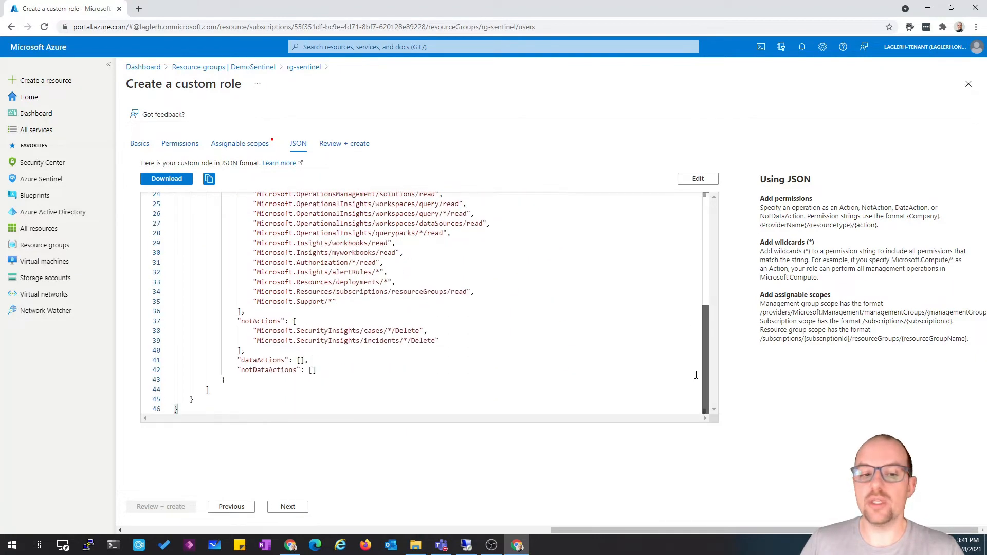
scroll(696, 375, up, 5)
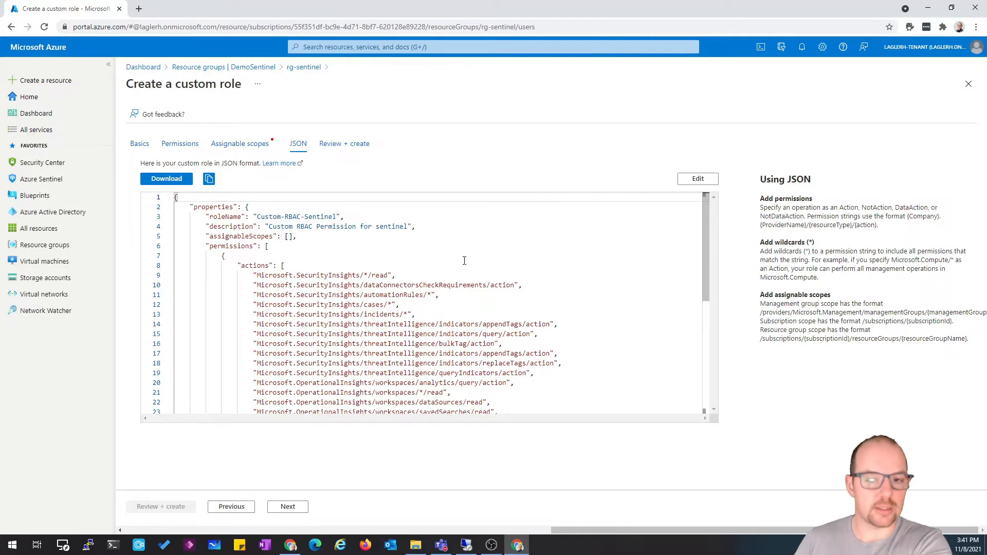
click(333, 146)
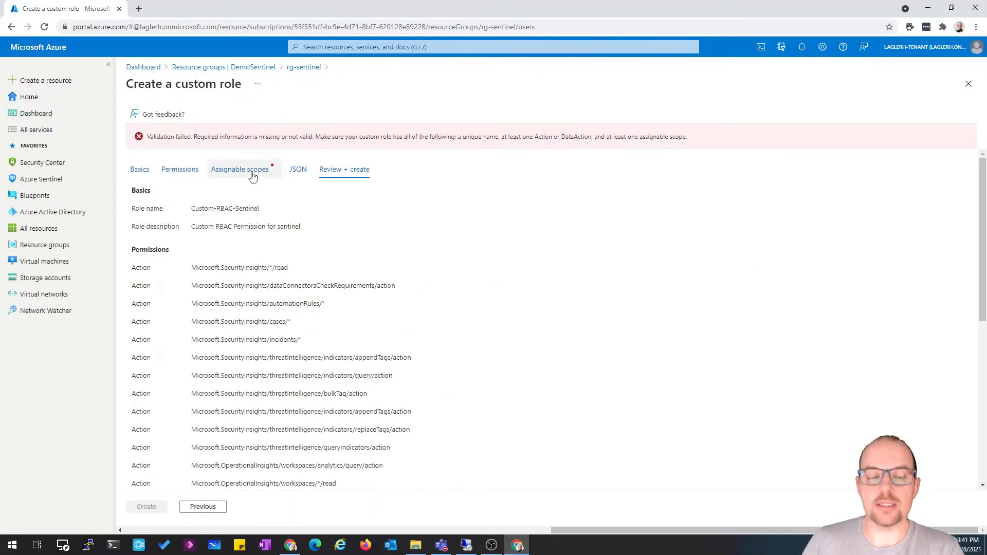
click(253, 175)
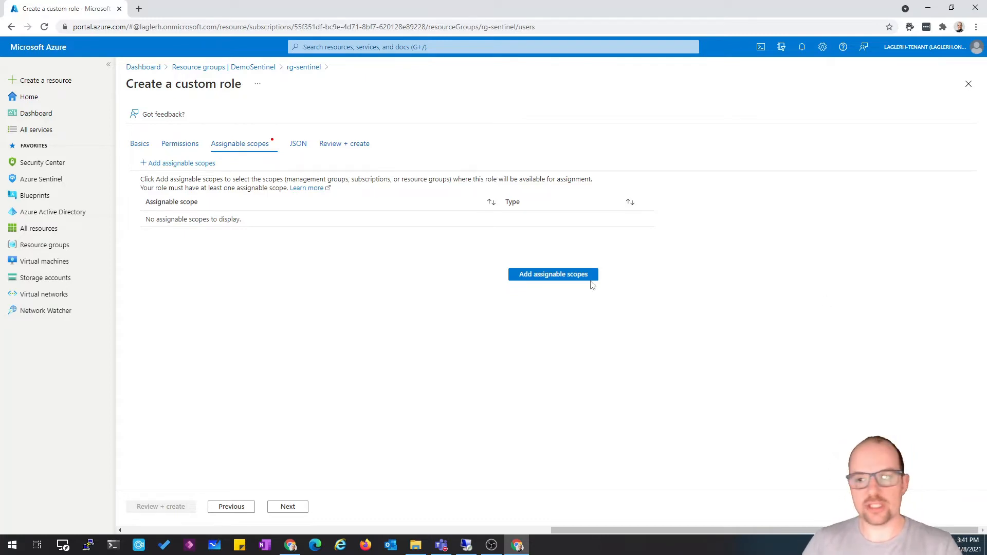
Close the custom role wizard and the access control page, then open the rg-sentinel resource group
click(970, 85)
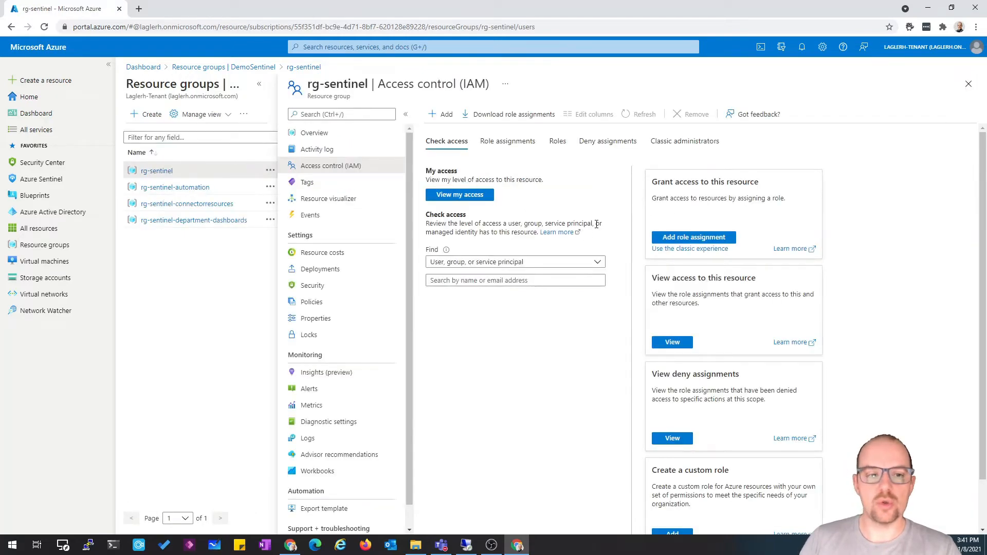
click(970, 85)
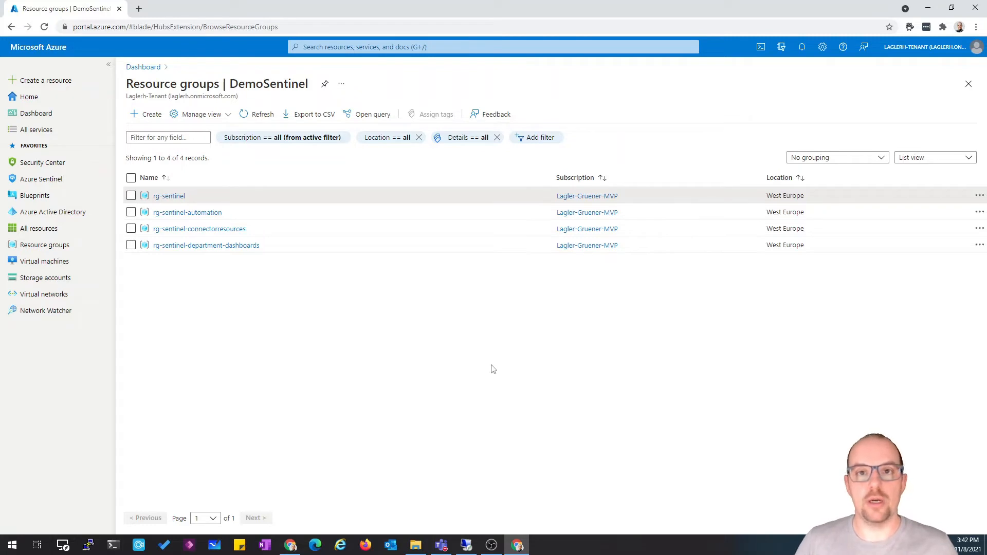
click(170, 196)
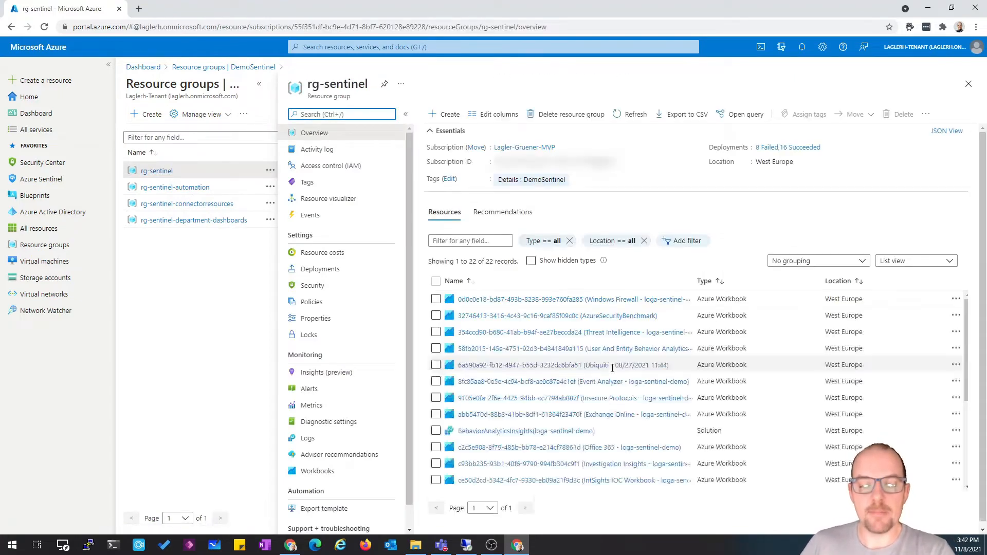
Open the loga-sentinel-demo Log Analytics workspace from the resource list and go to its Logs
scroll(524, 400, down, 4)
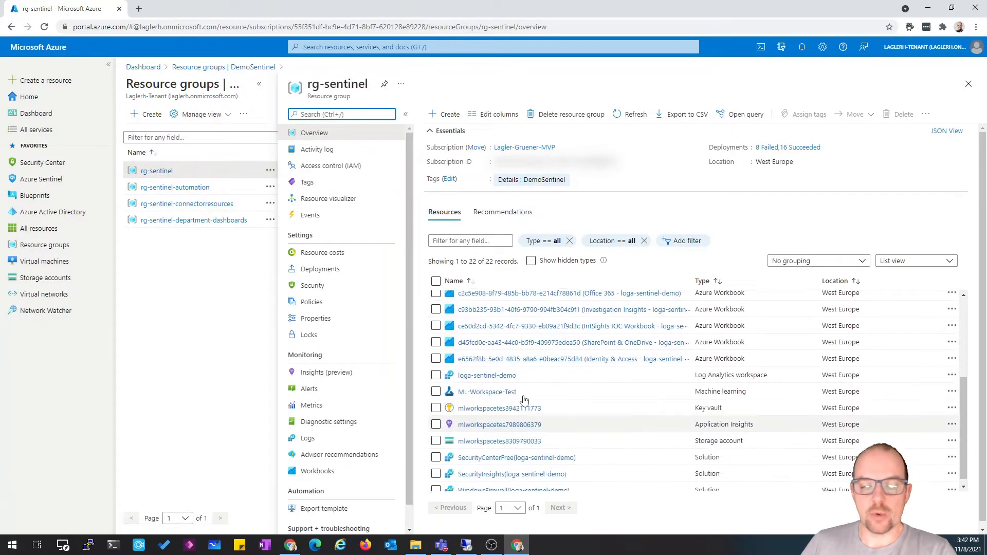
click(488, 376)
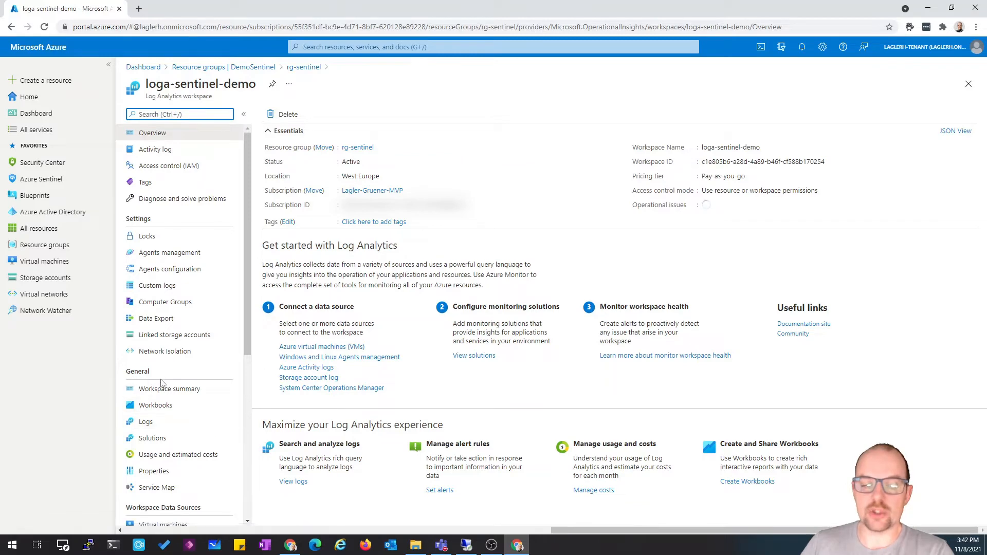
click(144, 425)
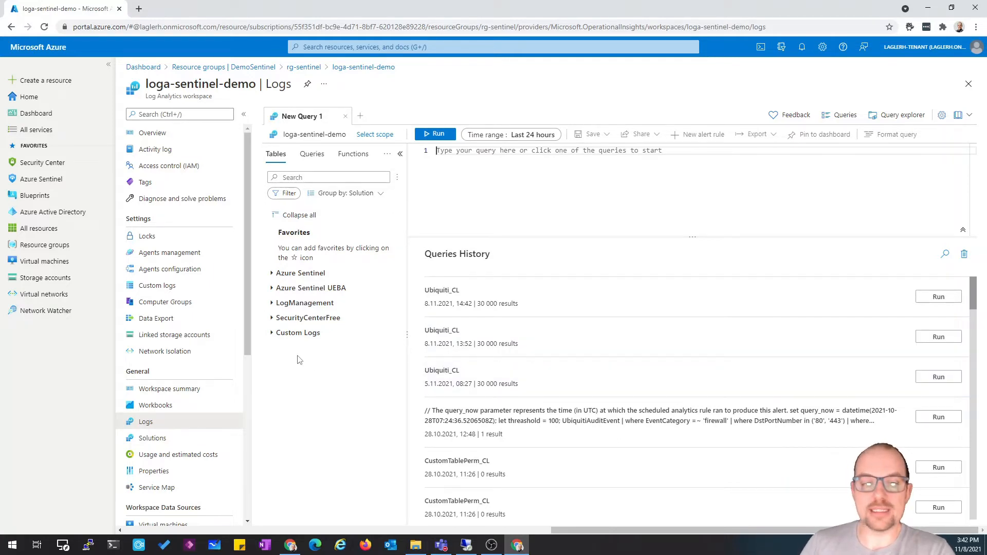
Expand the Azure Sentinel tables and run a query on the SecurityAlert table
click(274, 278)
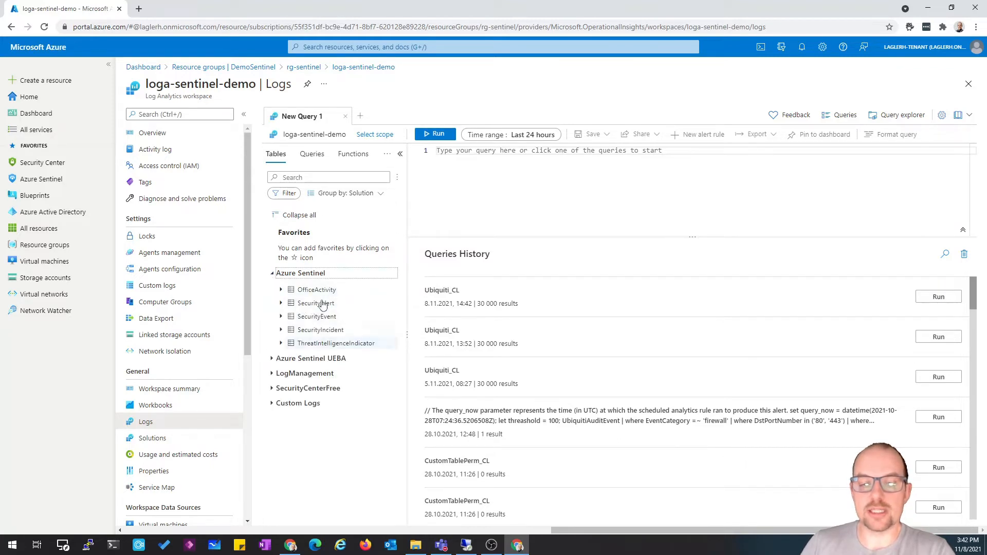
mouse_move(339, 295)
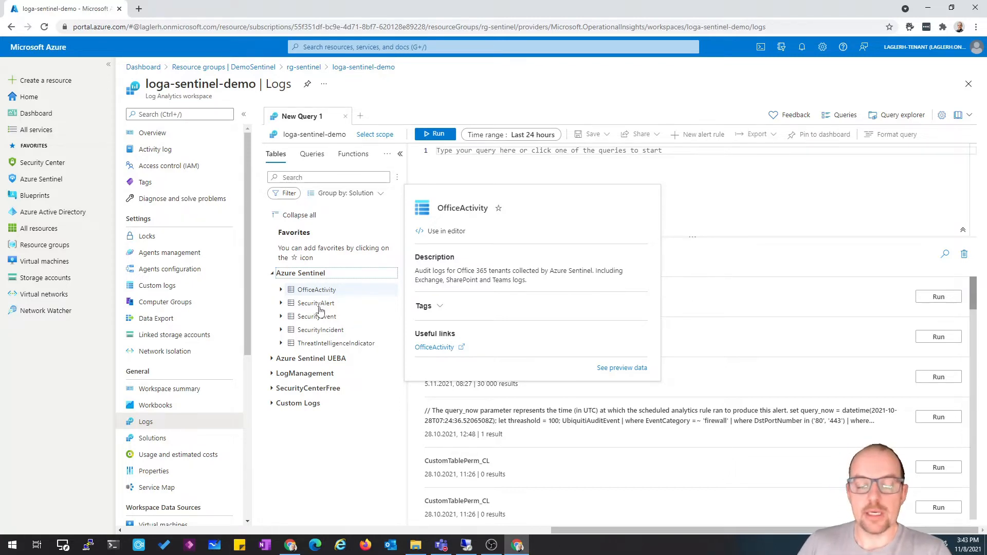
mouse_move(310, 307)
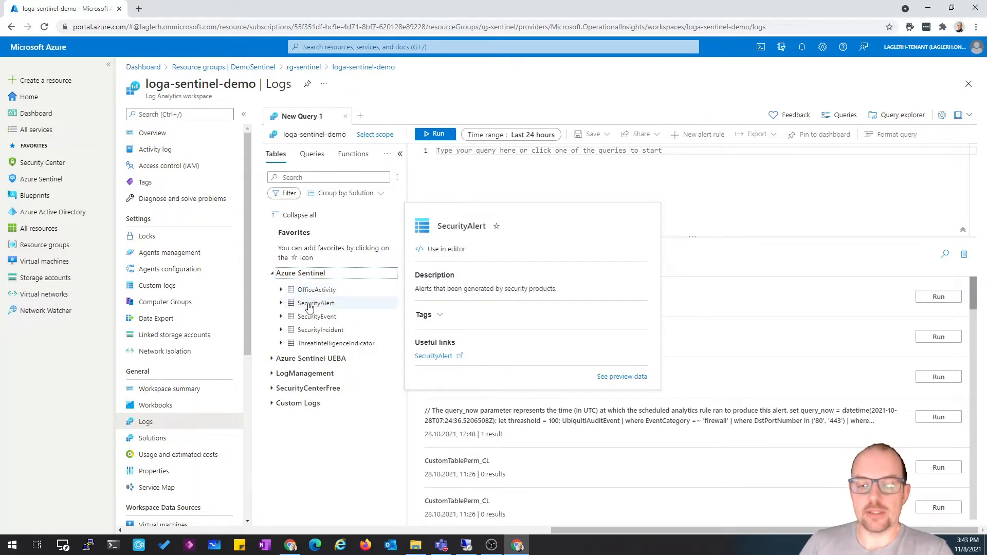
double_click(310, 303)
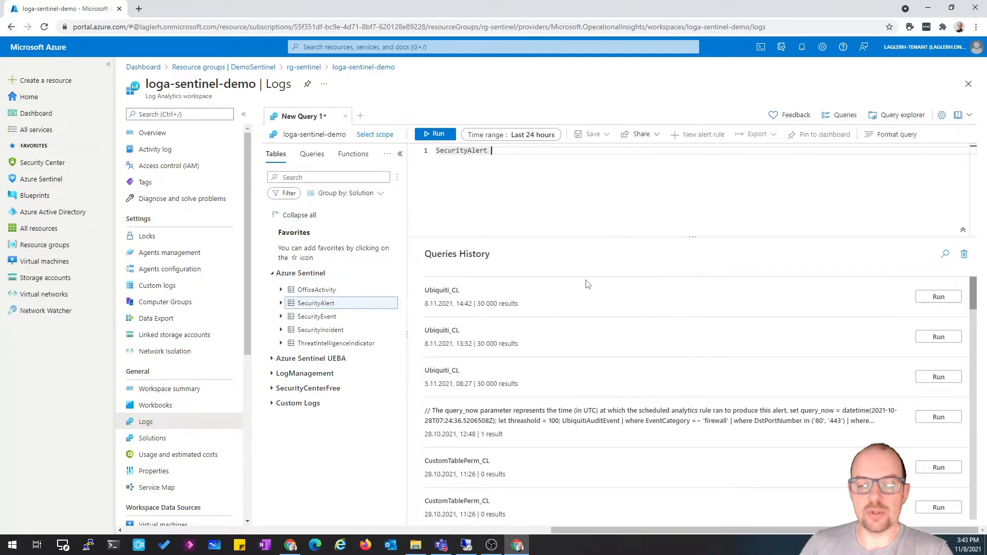
key(shift+Return)
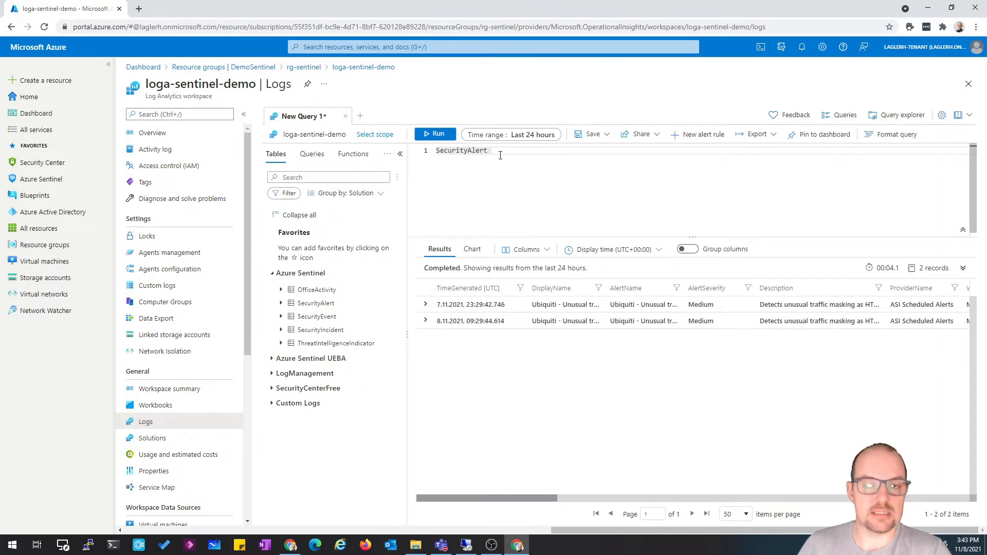
Clear the query editor, collapse Azure Sentinel and expand the LogManagement table group
drag(500, 155, 419, 156)
key(BackSpace)
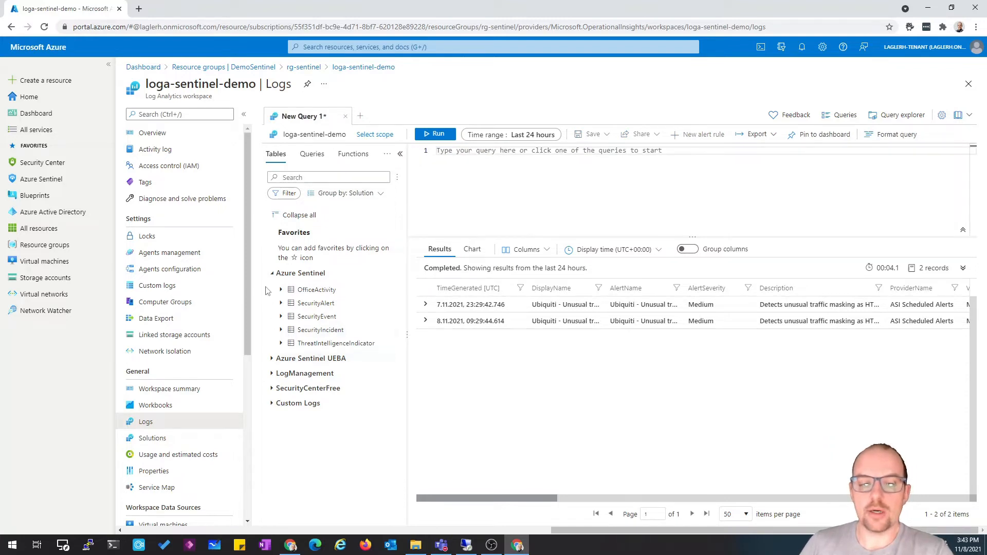
click(272, 273)
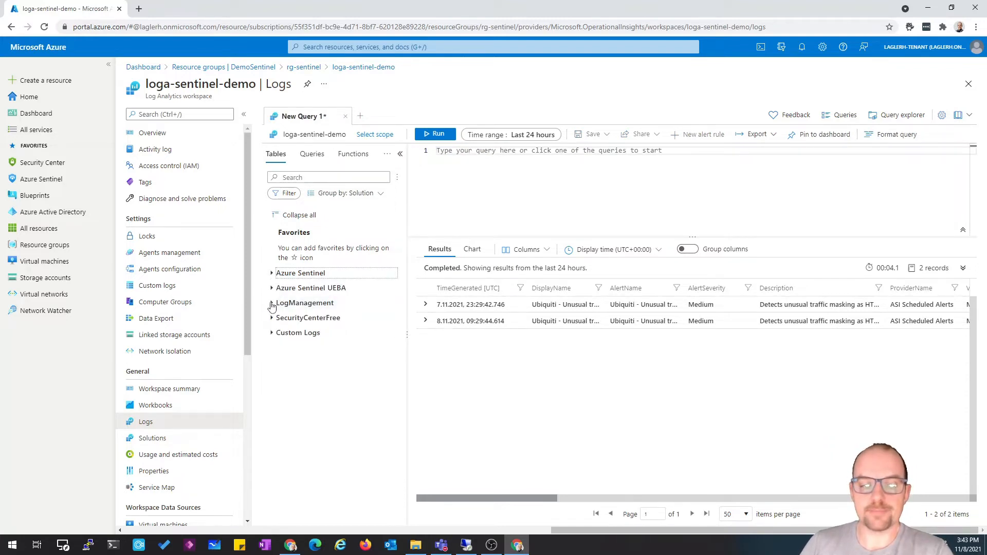
click(272, 305)
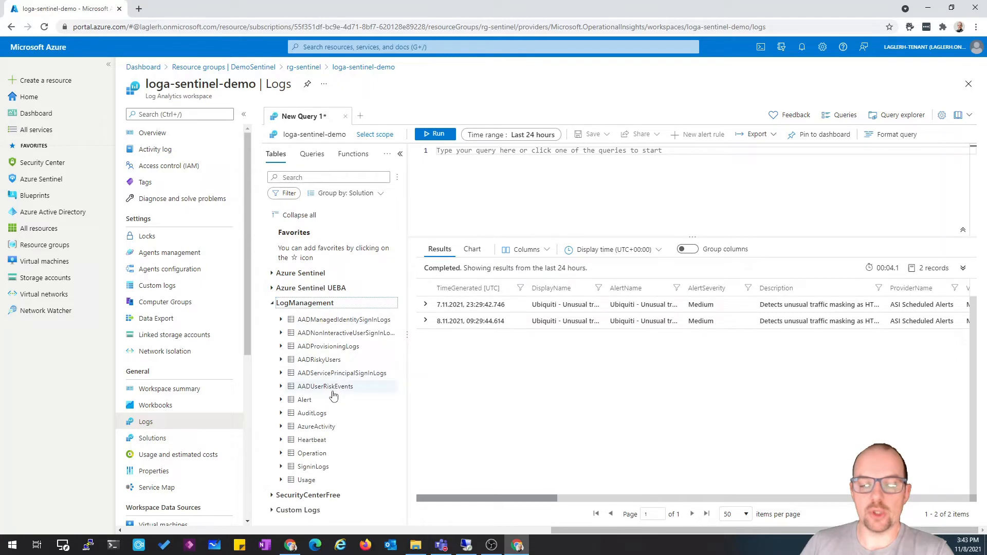
mouse_move(333, 395)
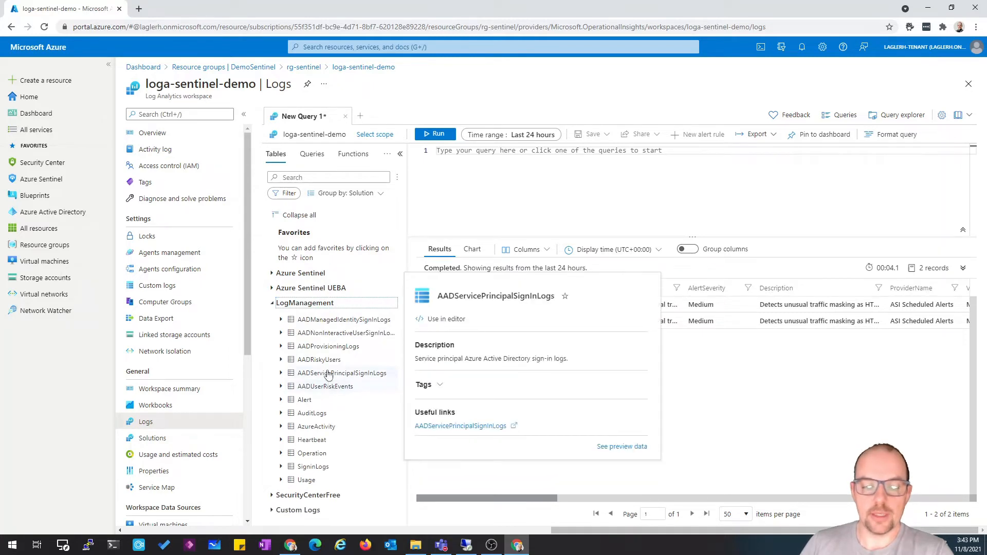
Insert the AzureActivity table into the query editor and run the query
double_click(317, 426)
key(shift+Return)
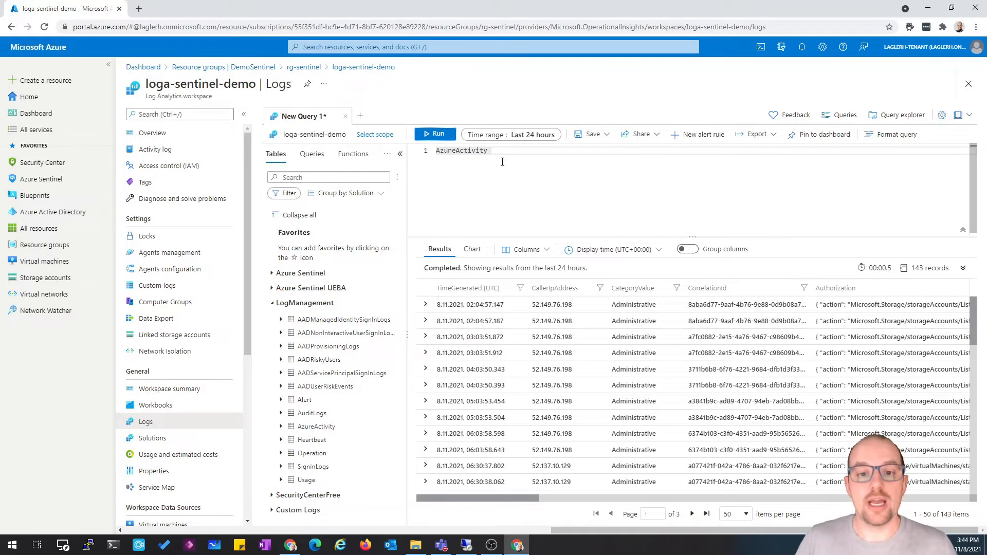
Clear the query editor and collapse the LogManagement table group
key(ctrl+a)
key(Delete)
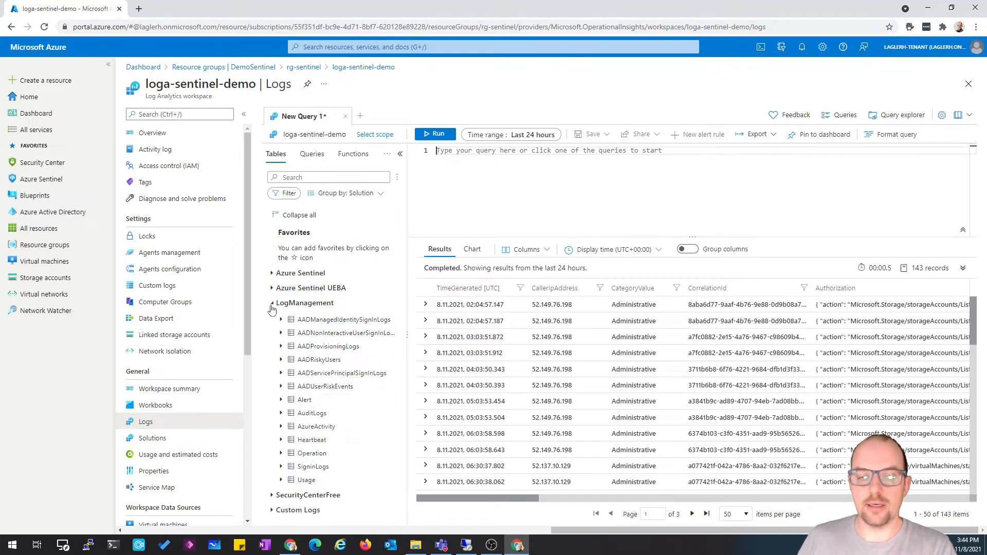
click(272, 305)
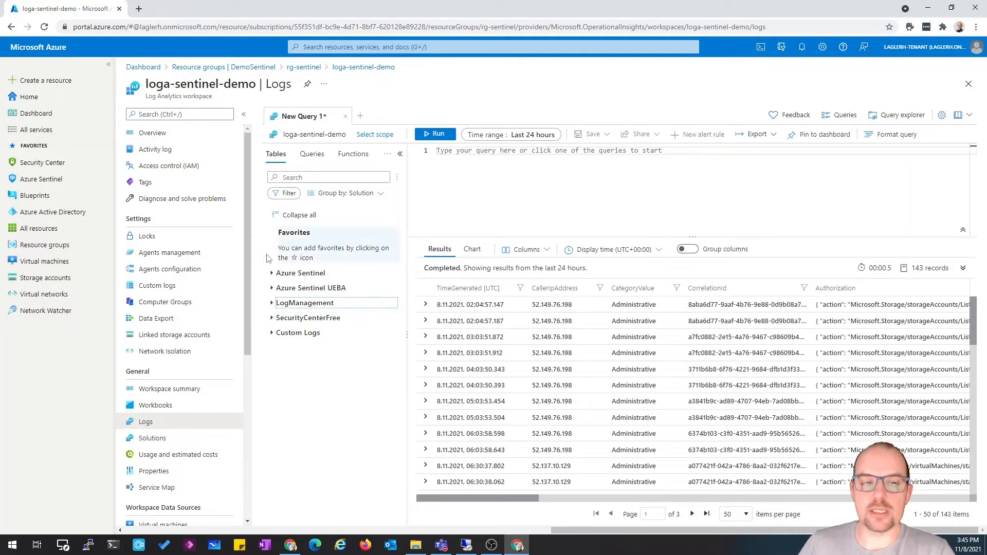
Open the workspace's Access control (IAM) page, discarding the unsaved query edits
click(176, 168)
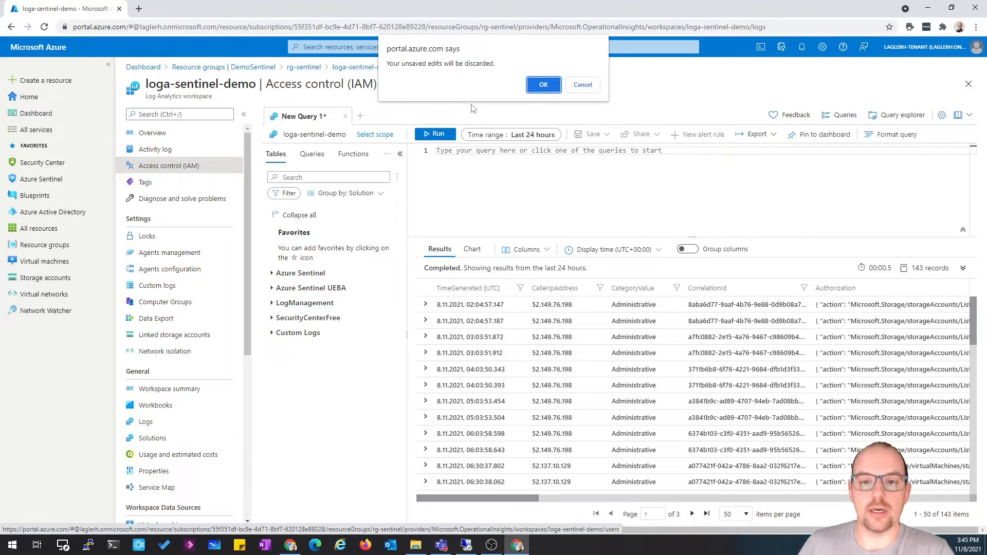
click(543, 85)
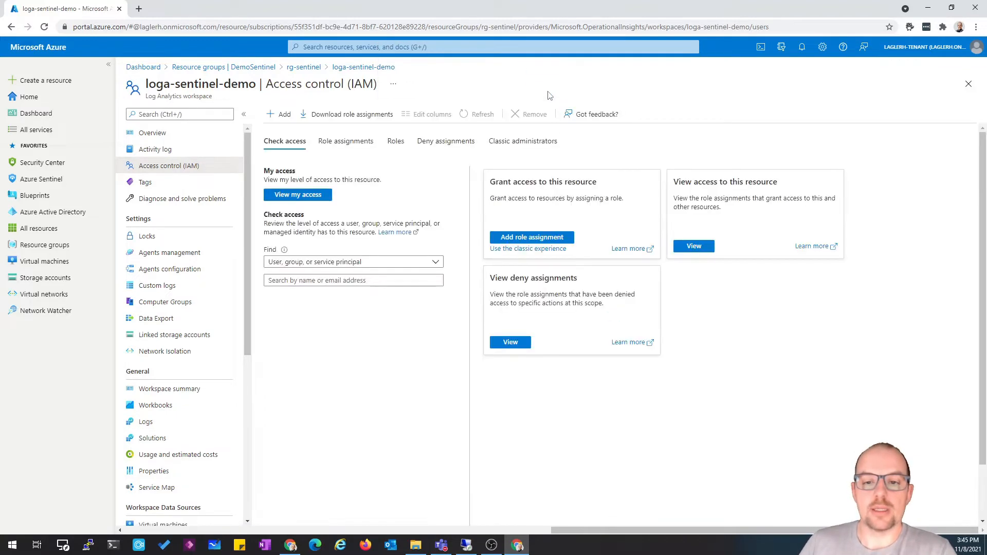
Check the workspace's Add options, then return to the rg-sentinel resource group
click(282, 114)
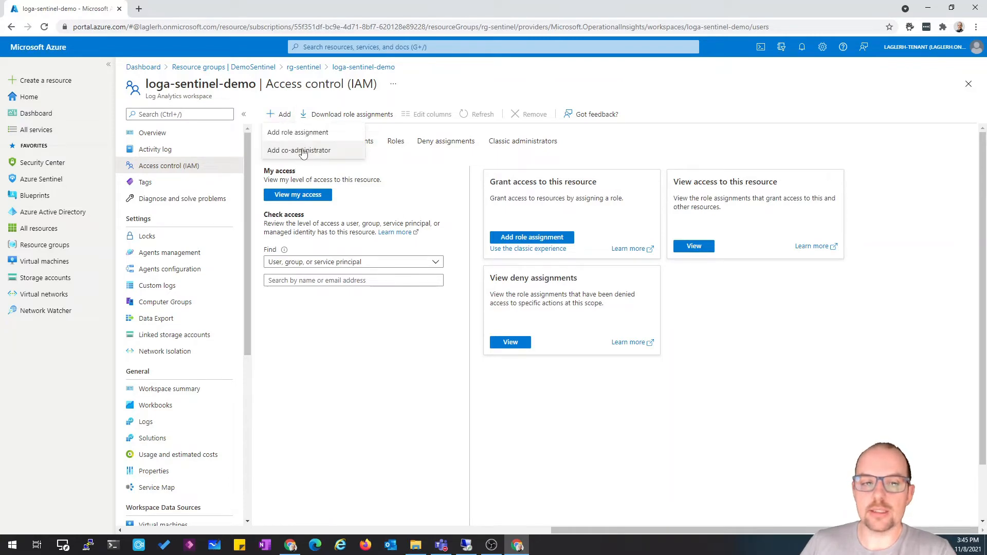
click(342, 68)
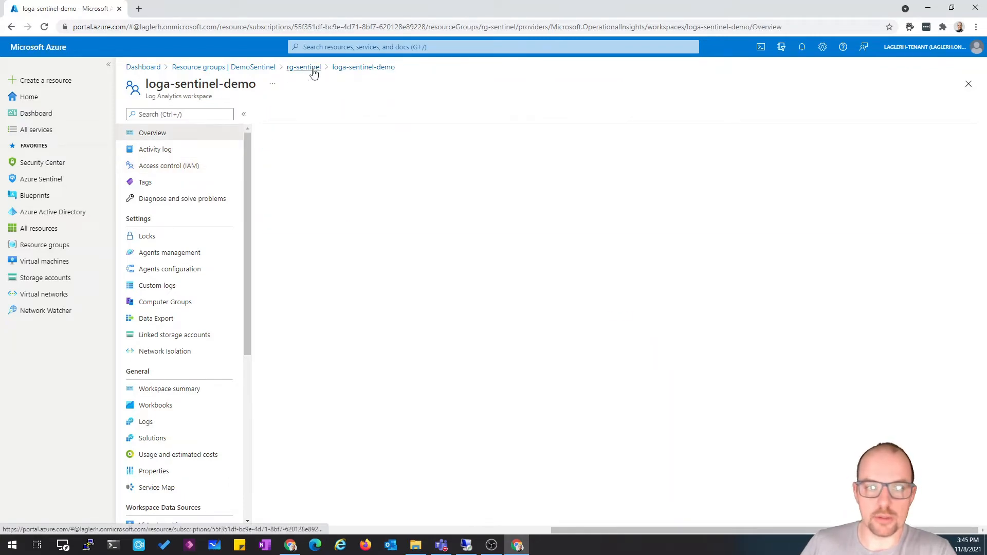
click(308, 68)
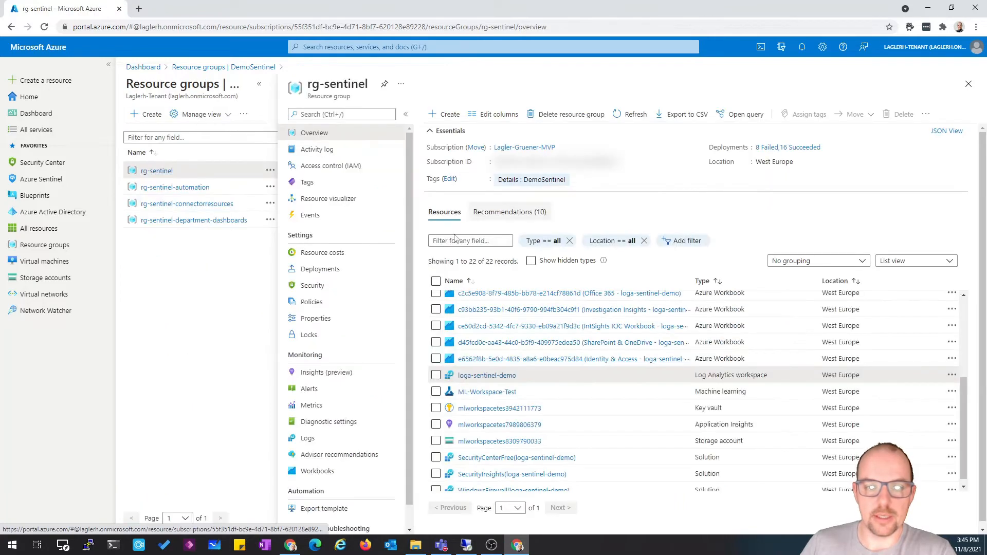
Open rg-sentinel's access control and start adding a custom role
click(332, 167)
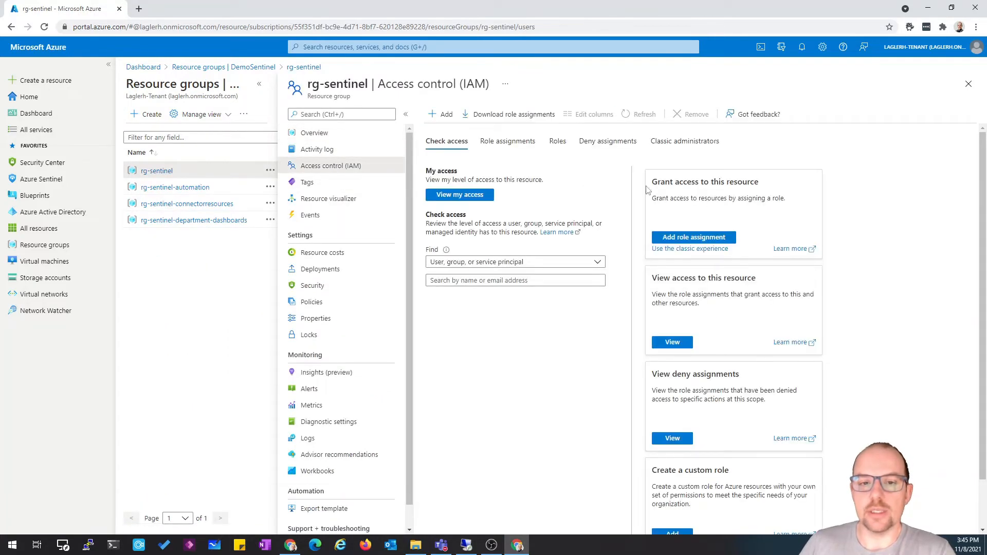
click(443, 114)
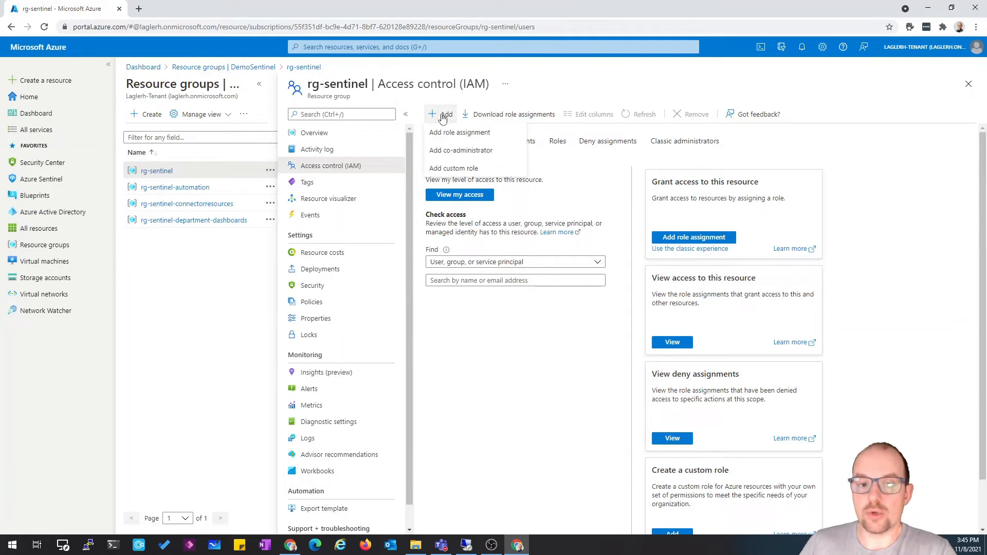
click(449, 169)
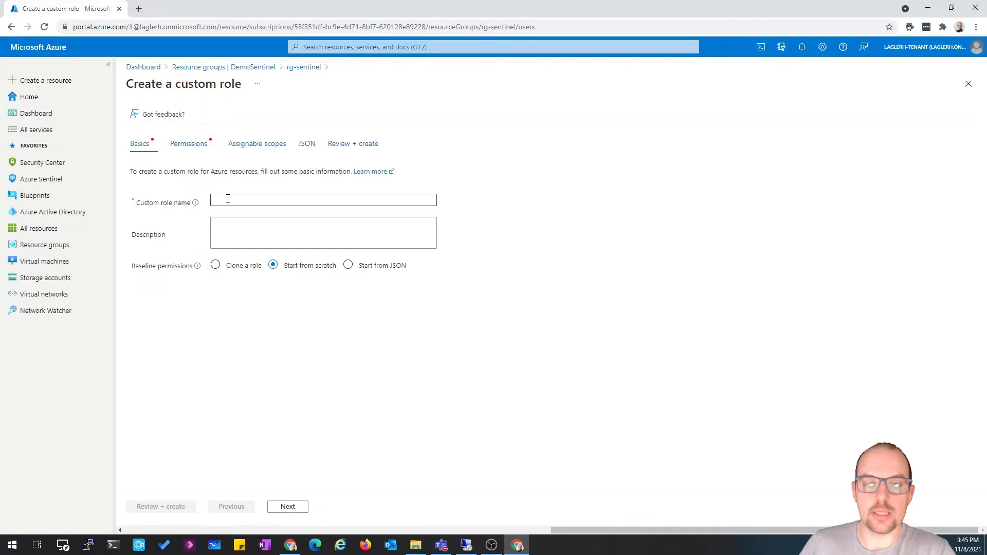
Add permissions to the role, searching for Microsoft.Oper and opening the Azure Log Analytics provider
click(189, 146)
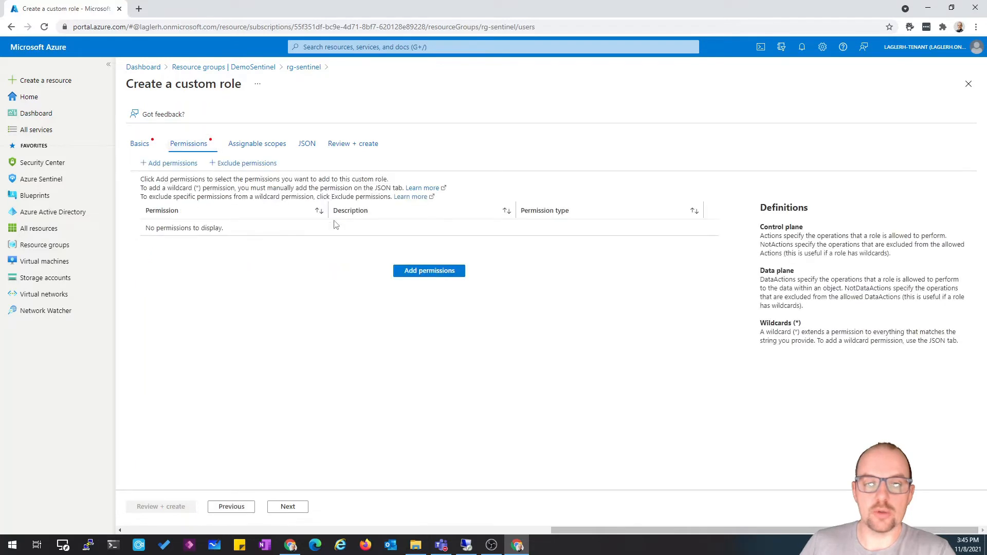
click(445, 273)
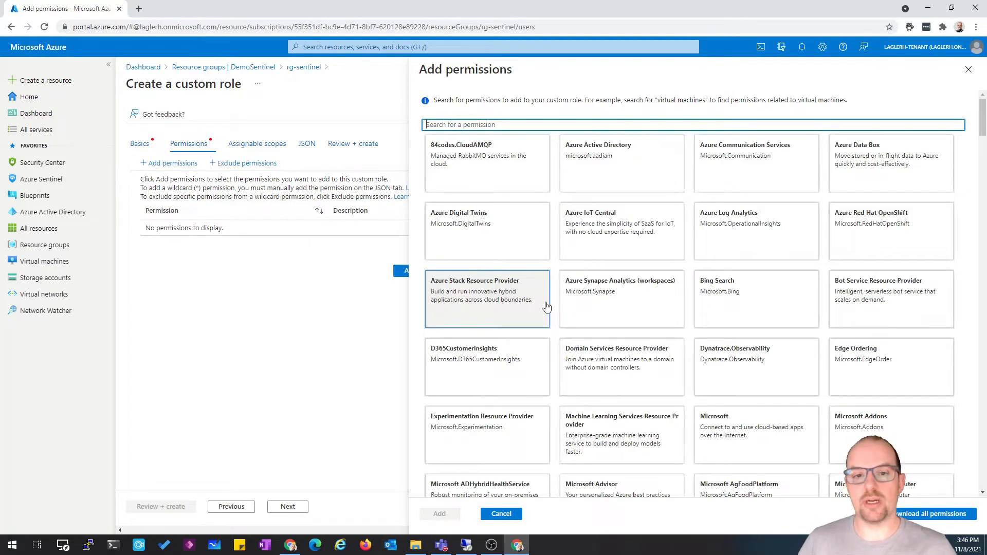
click(615, 124)
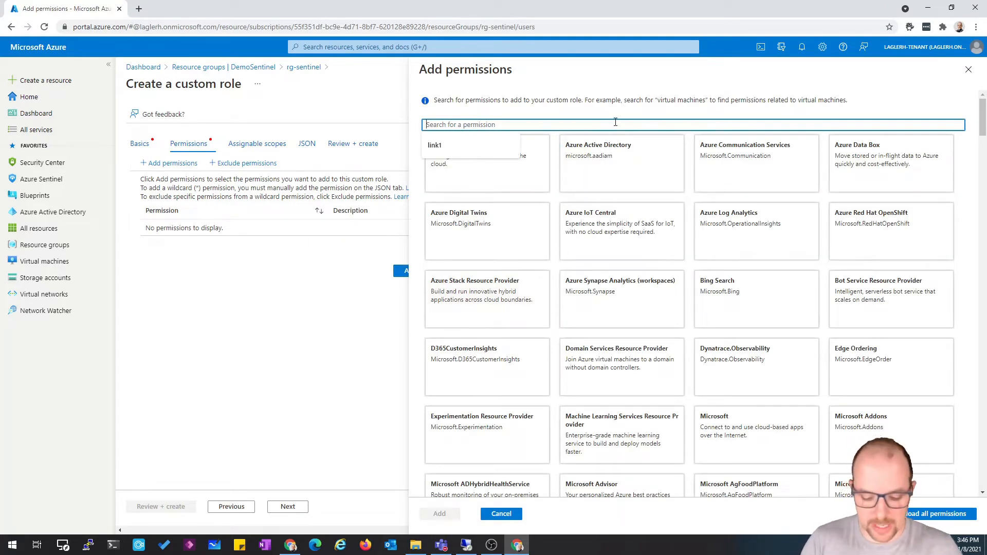
text(Microsoft.Oper)
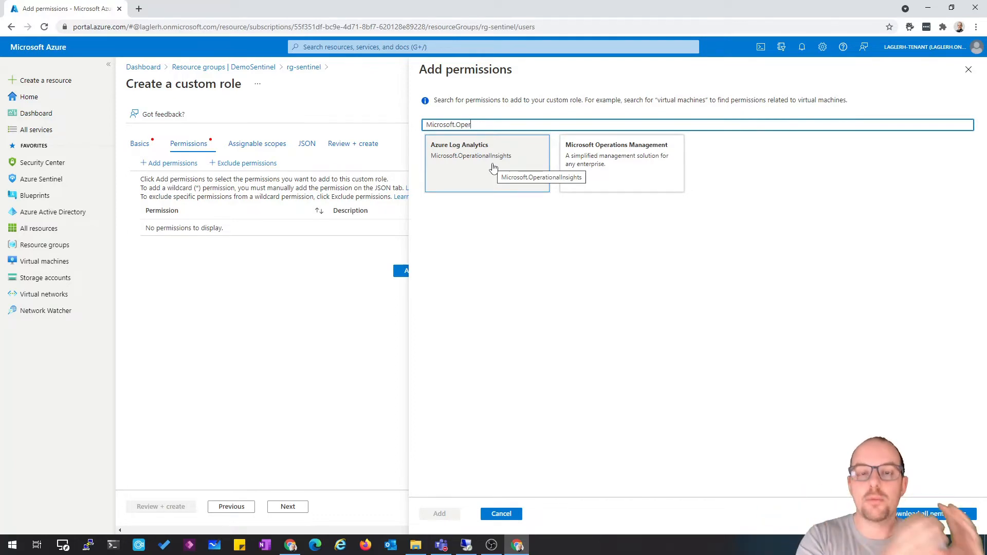
click(492, 167)
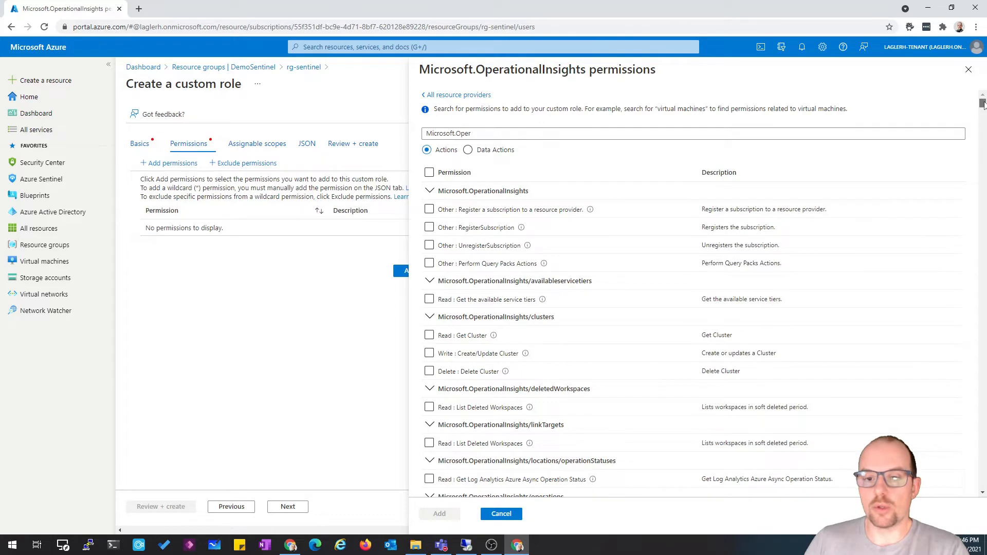
Scroll through the Microsoft.OperationalInsights permissions to the workspace query table permissions
drag(981, 106, 981, 130)
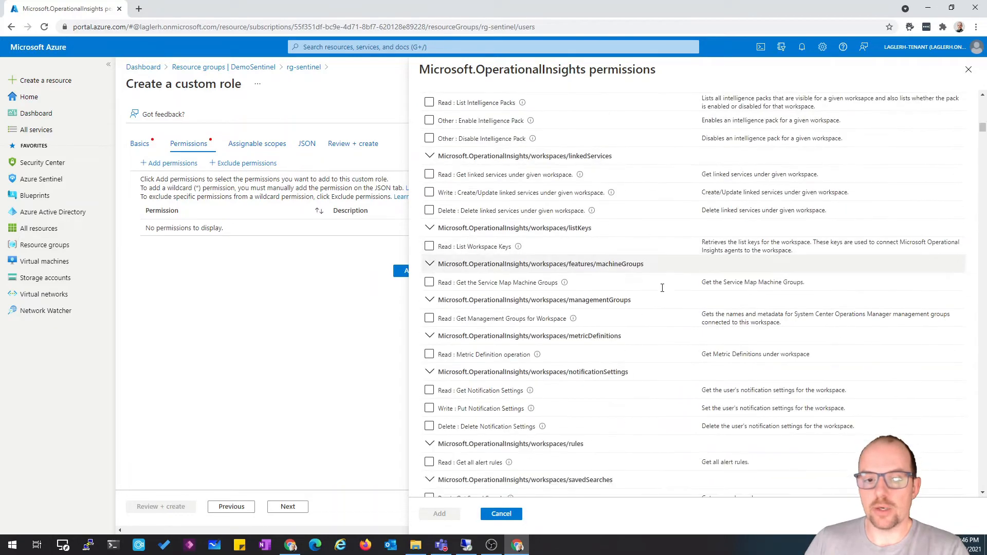
scroll(607, 305, down, 10)
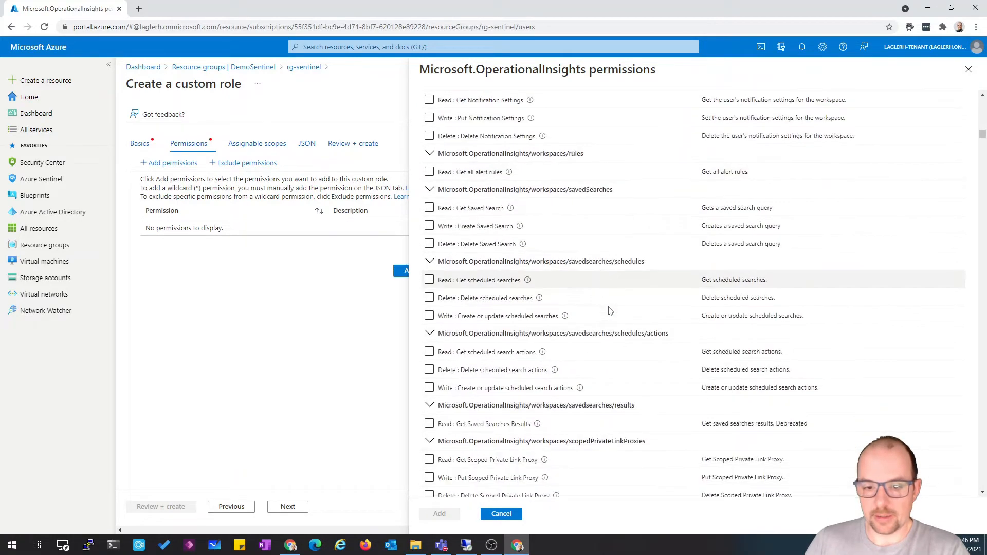
scroll(609, 310, down, 10)
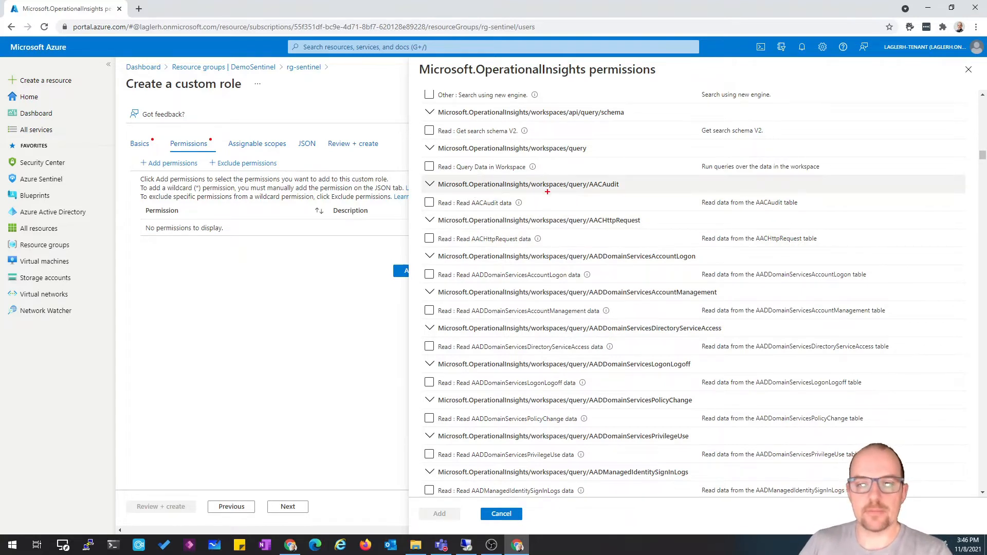
drag(531, 185, 578, 189)
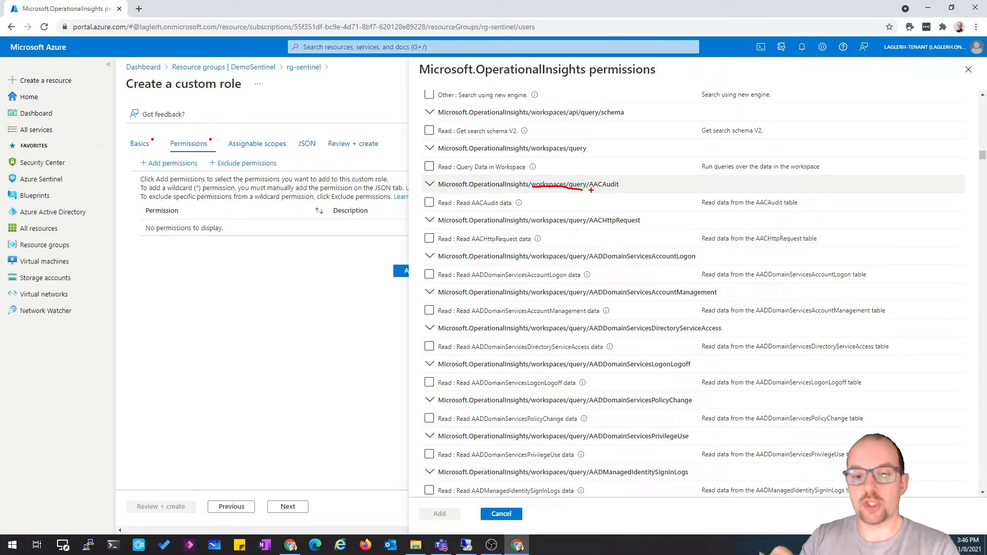
key(Escape)
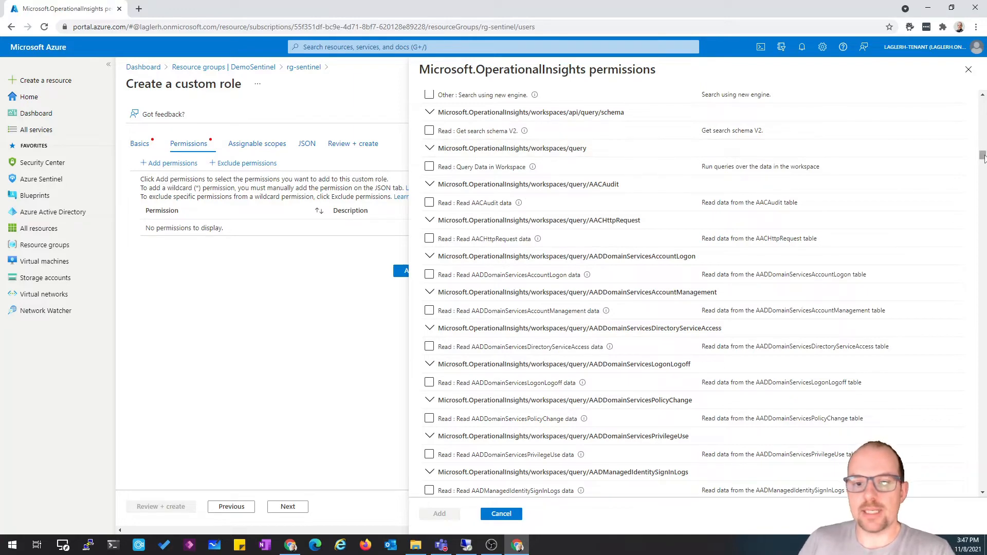
Scroll down to the OfficeActivity table permission and select Read OfficeActivity data
drag(983, 171, 971, 382)
scroll(648, 315, down, 8)
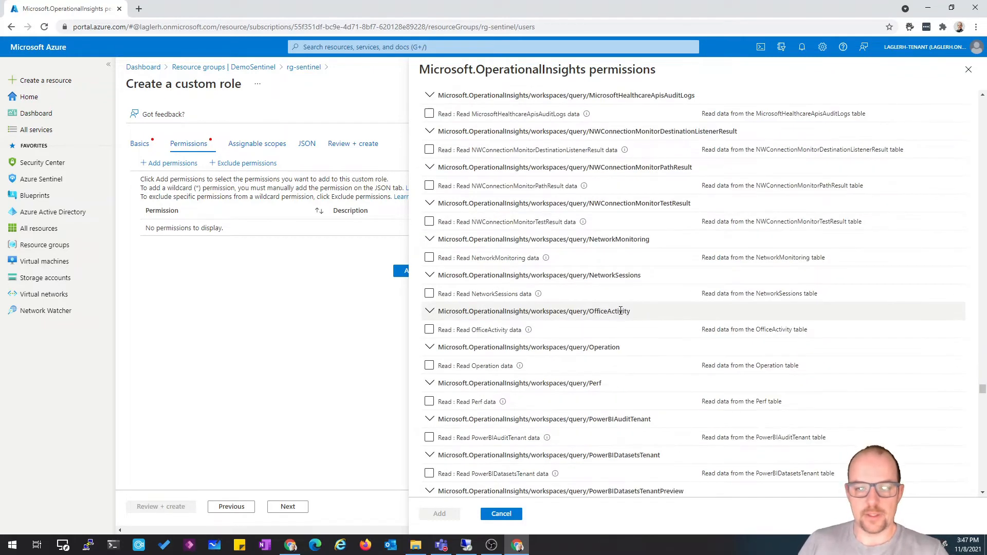
drag(640, 314, 437, 314)
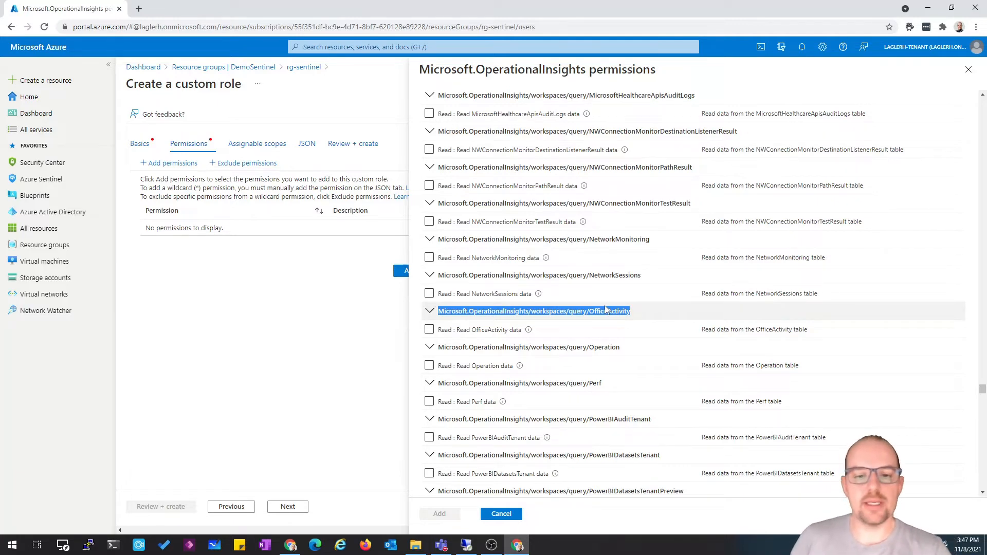
click(664, 330)
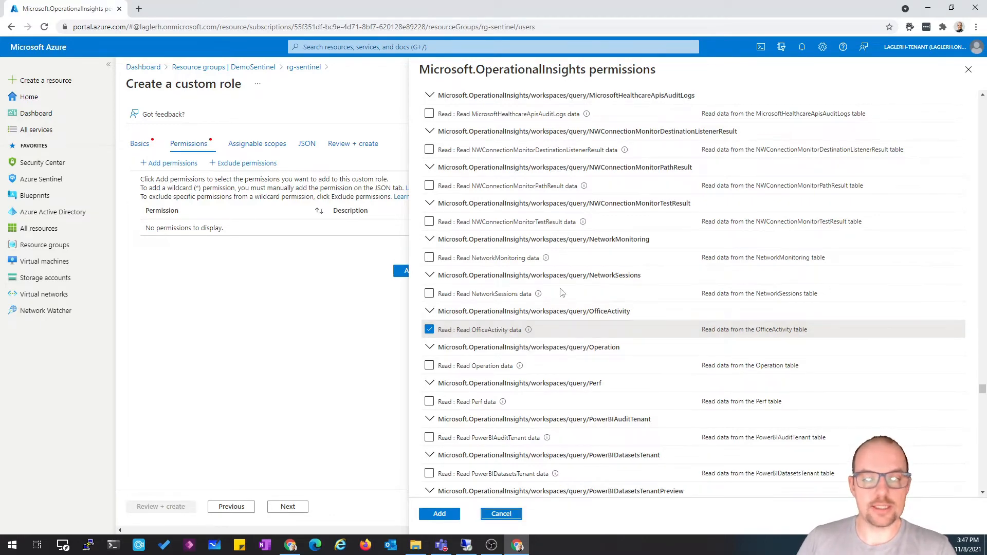
Name the custom role Demo-Sentinel-RBAC-OfficeActivity on the Basics tab
click(139, 144)
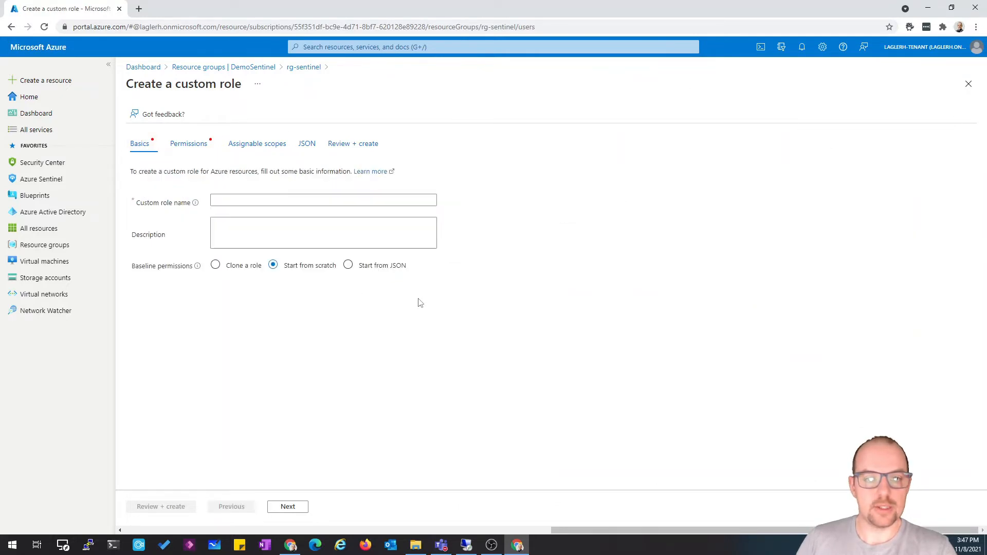
click(232, 195)
text(De)
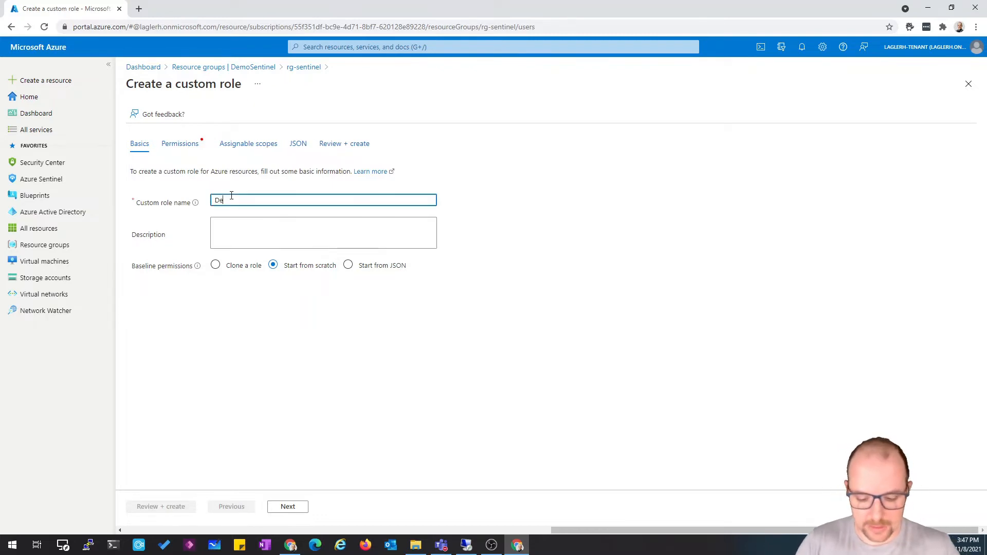
text(mo-Sentinel)
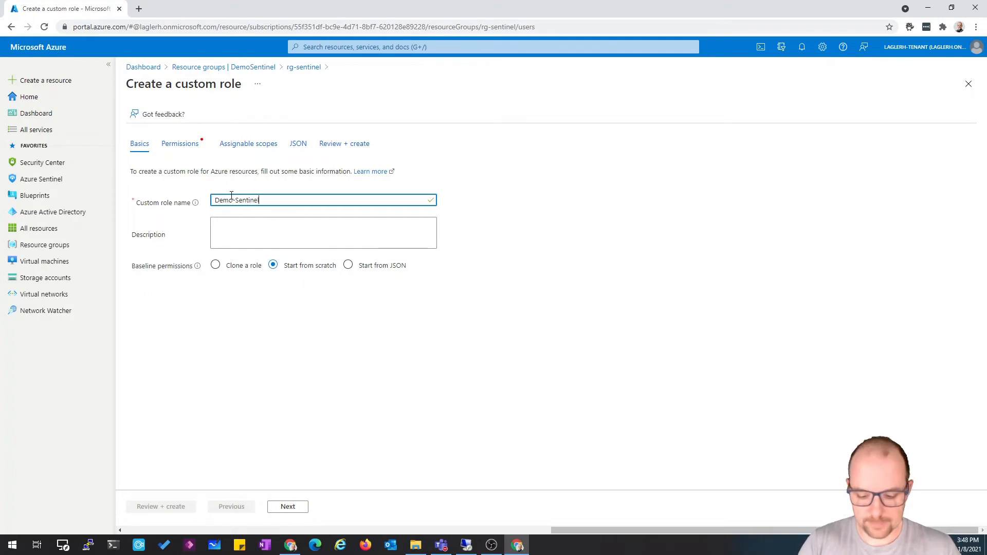
text(-RBAC-OfficeActivity)
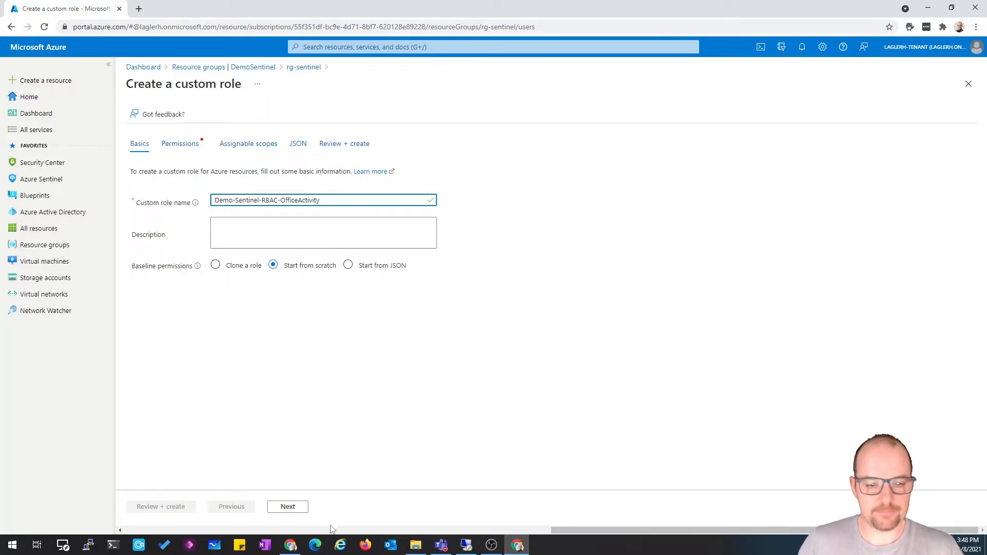
On the Permissions tab, add the Azure Log Analytics permission Read OfficeActivity data to the custom role
click(289, 507)
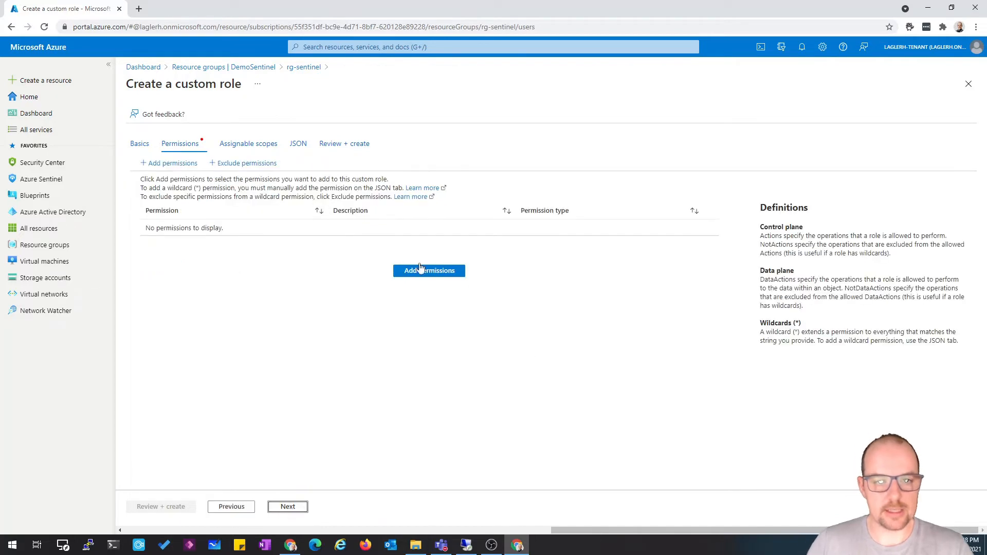
click(438, 281)
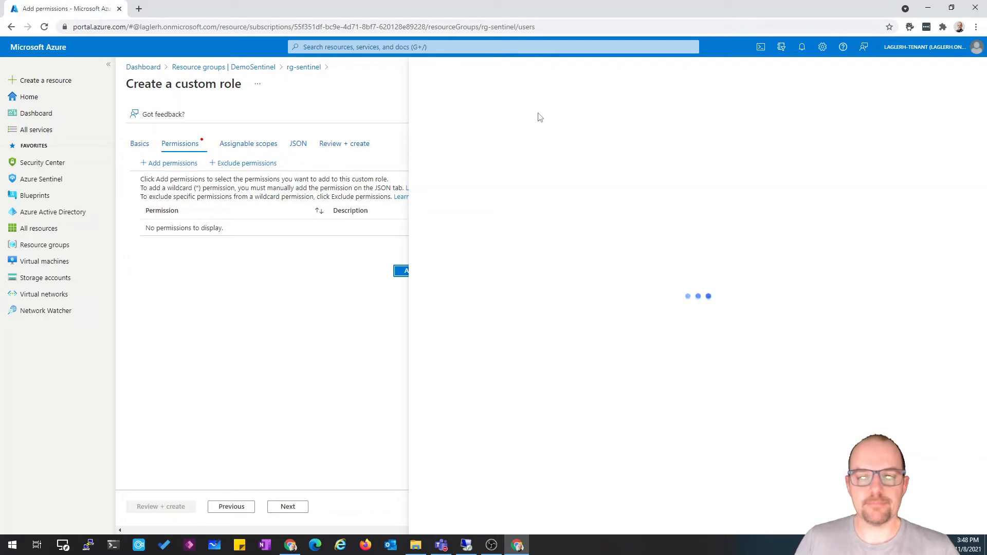
click(513, 128)
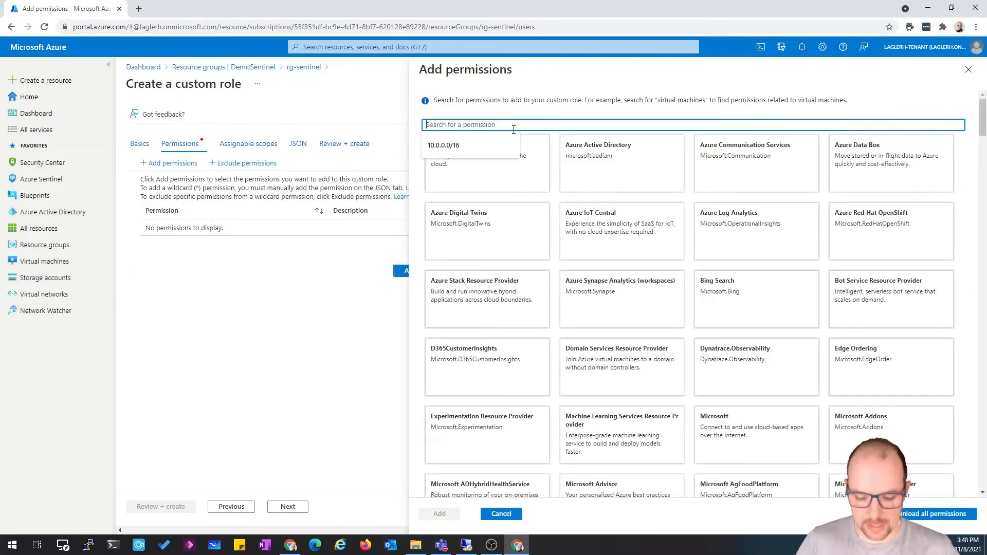
text(Microsoft)
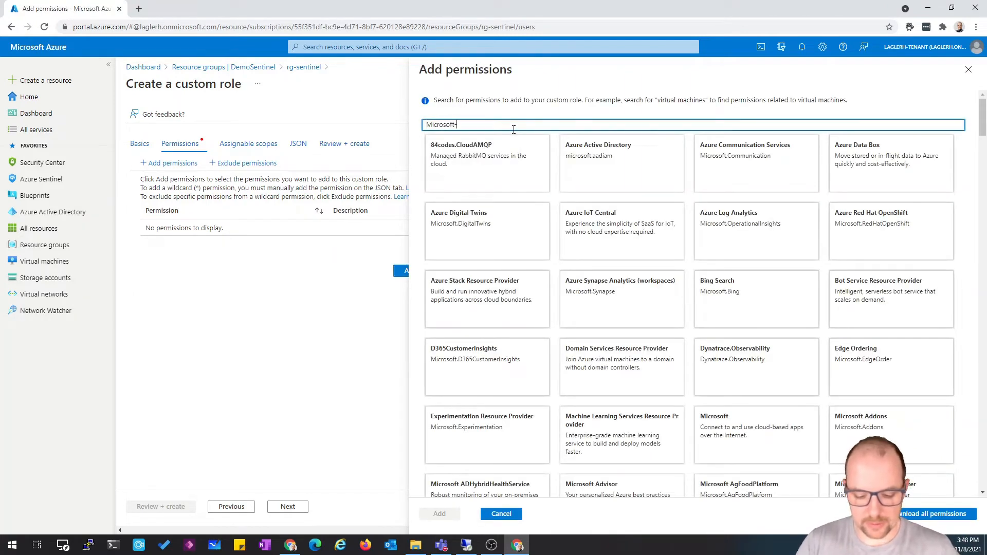
text(.O)
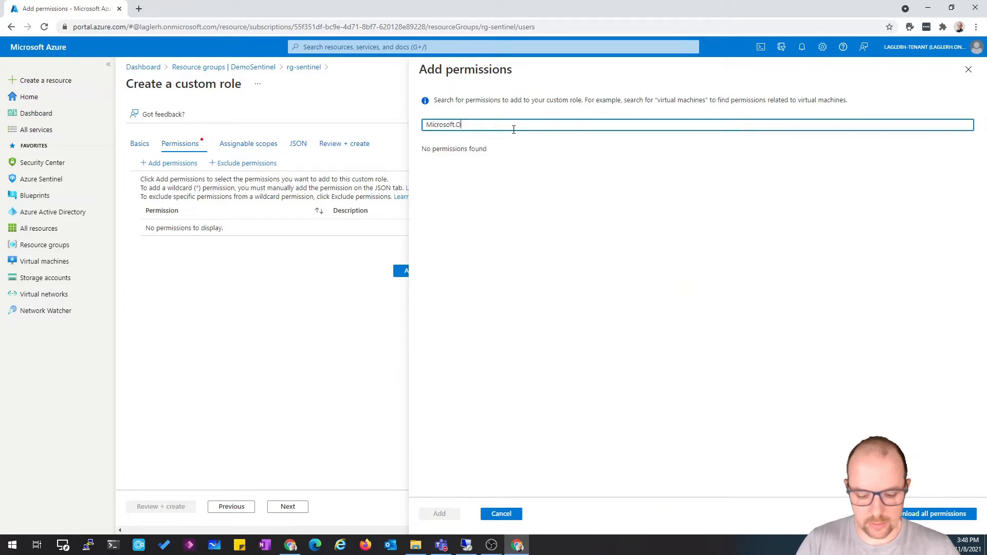
text(per)
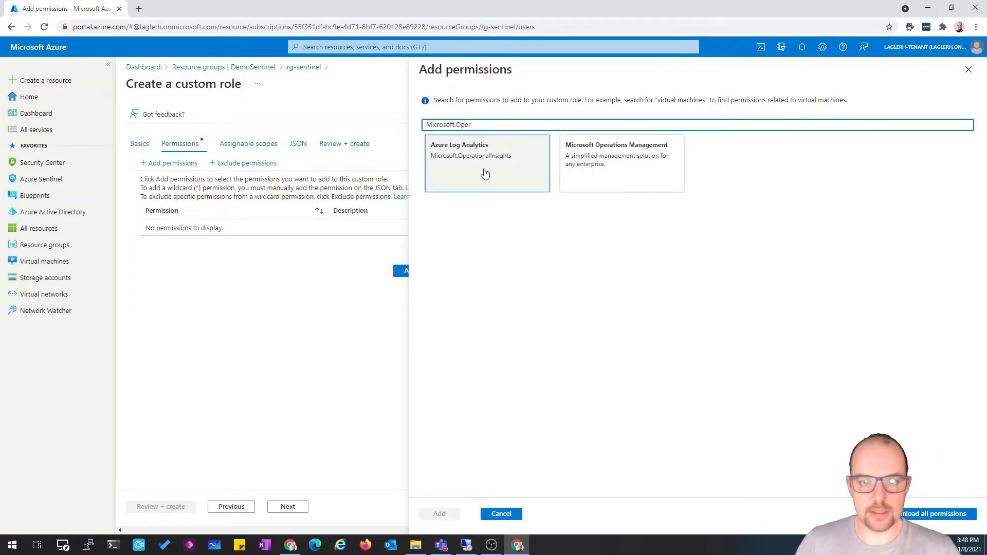
click(485, 173)
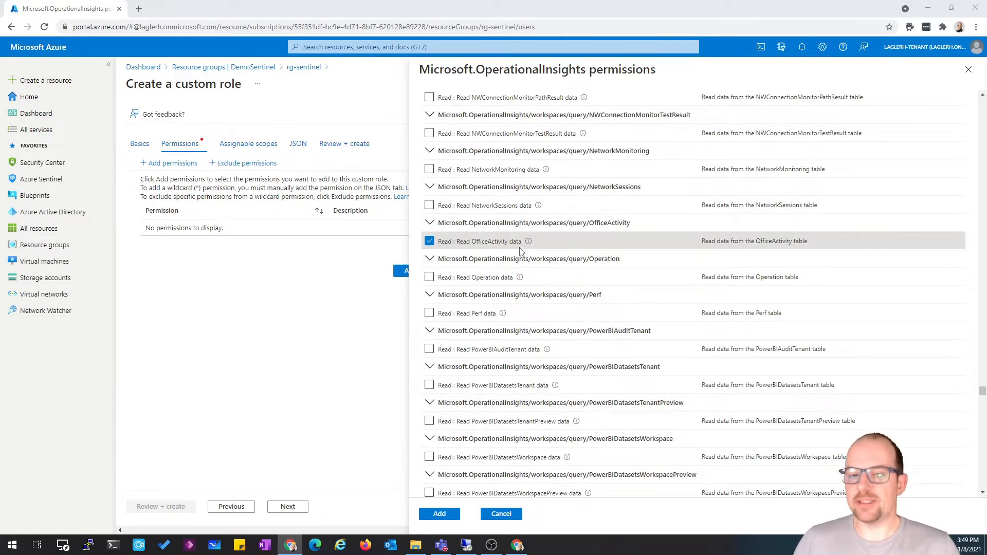
click(439, 514)
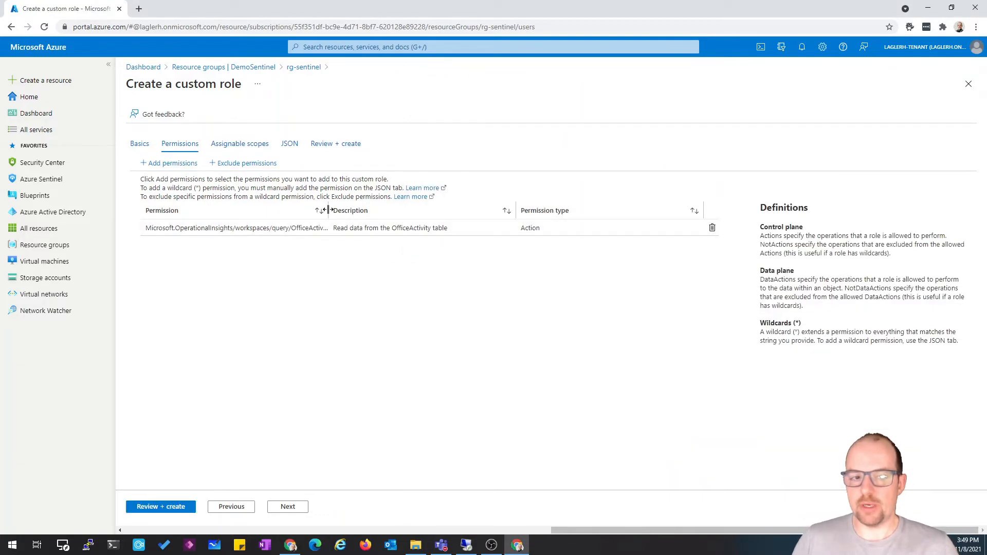
Add the Microsoft.OperationalInsights/workspaces/read (Get Workspace) permission to the role
drag(325, 208, 364, 215)
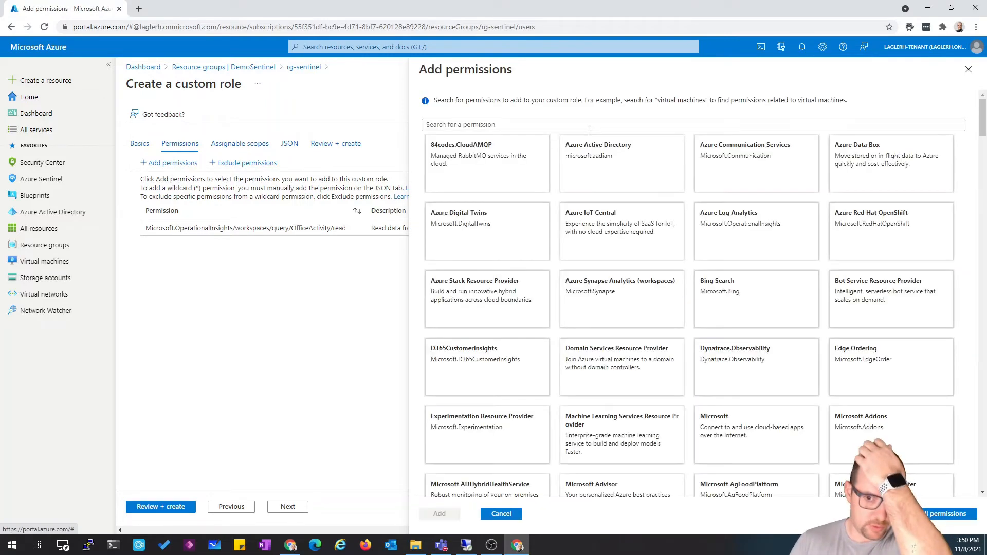
text(Microsoft.Oper)
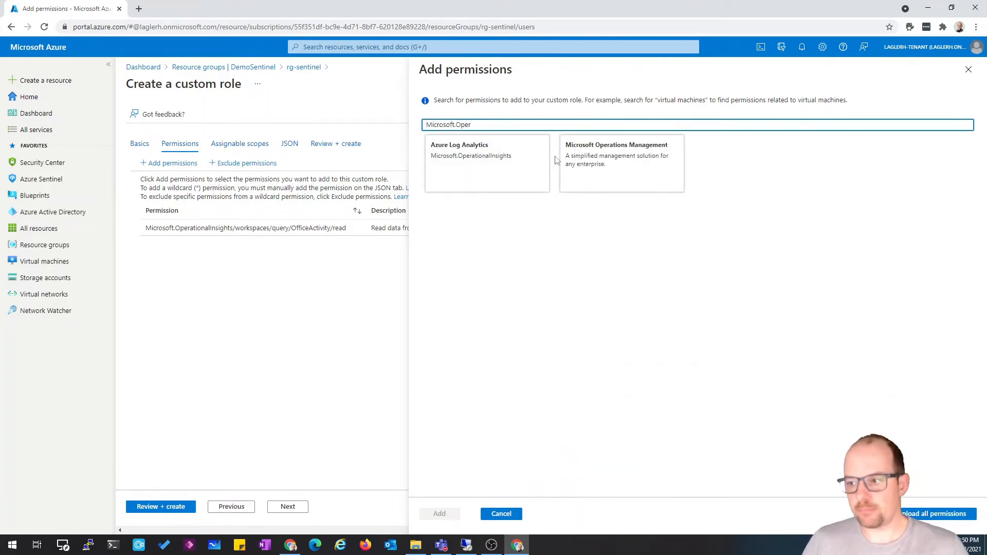
click(514, 176)
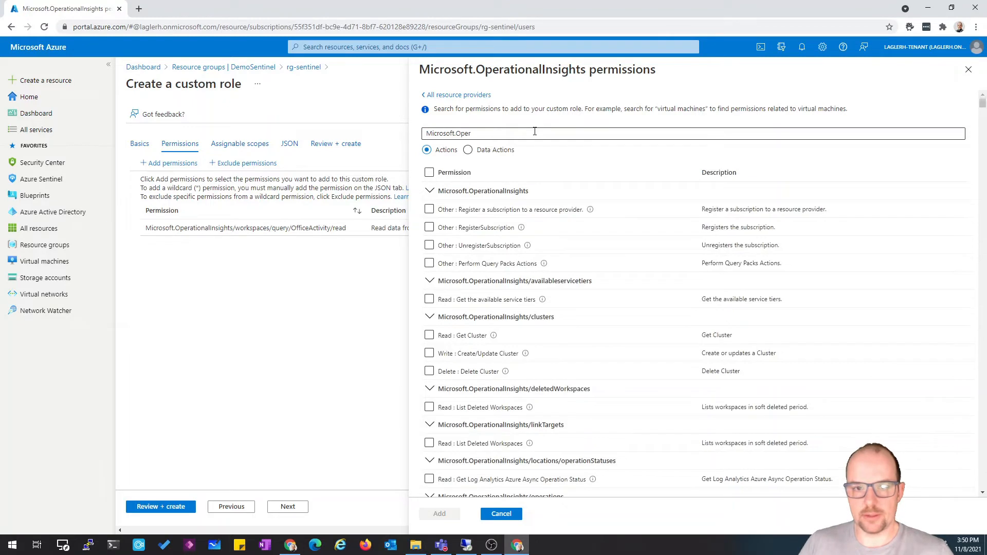
triple_click(535, 130)
text(workspace/read)
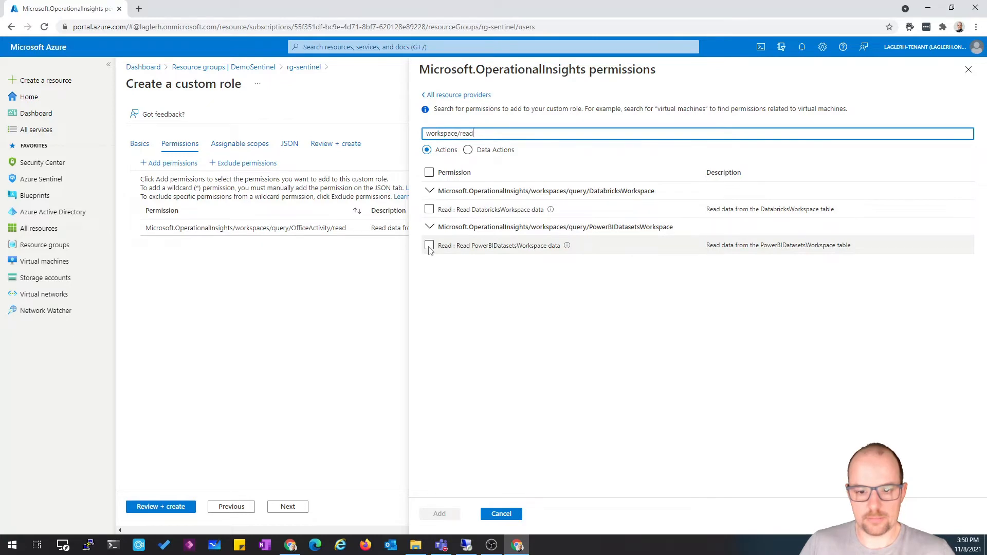
key(ctrl+a)
text(Microsoft.OperationalInsights/workspaces/read)
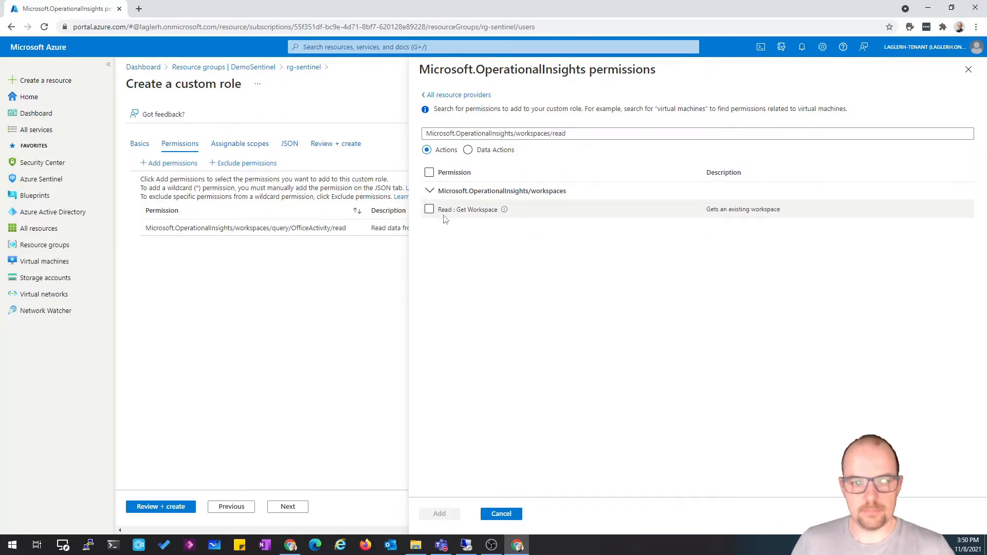
click(429, 209)
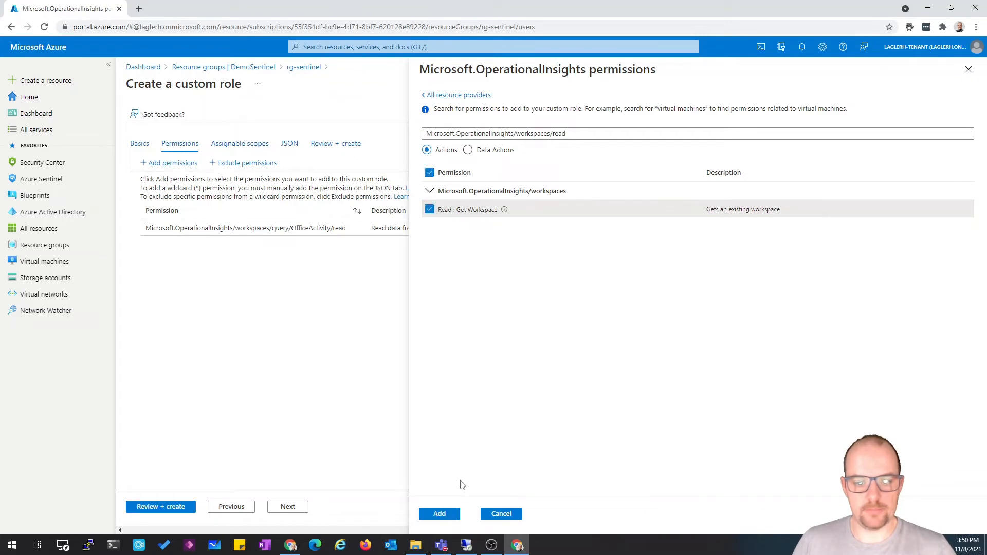
click(439, 514)
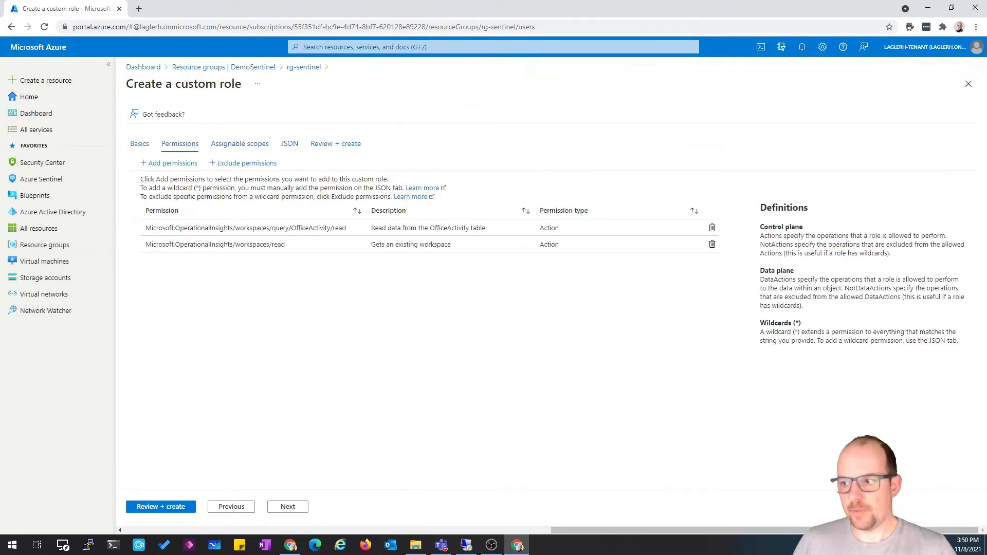
Add the Microsoft.OperationalInsights/workspaces/query/read (Query Data in Workspace) permission to the role
key(alt+Tab)
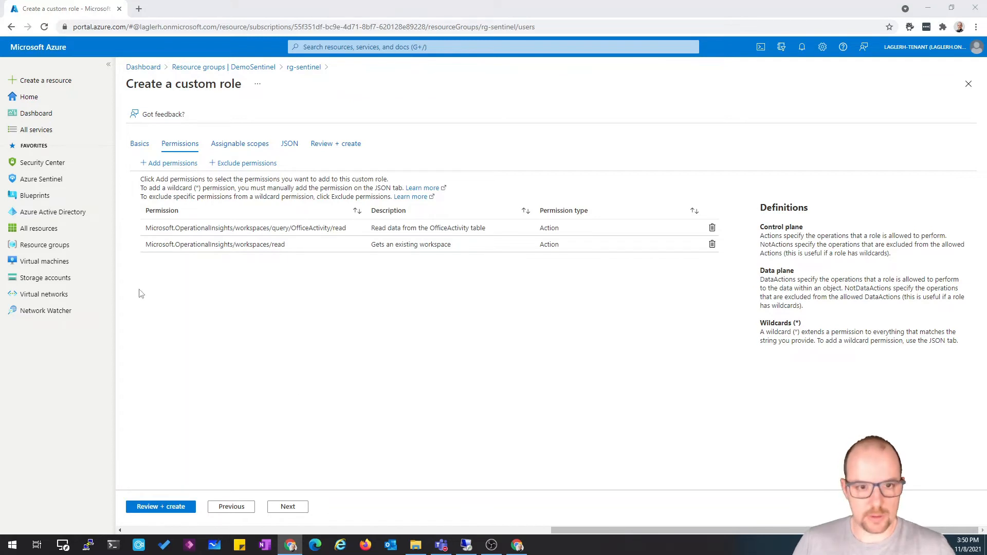
click(195, 180)
click(169, 163)
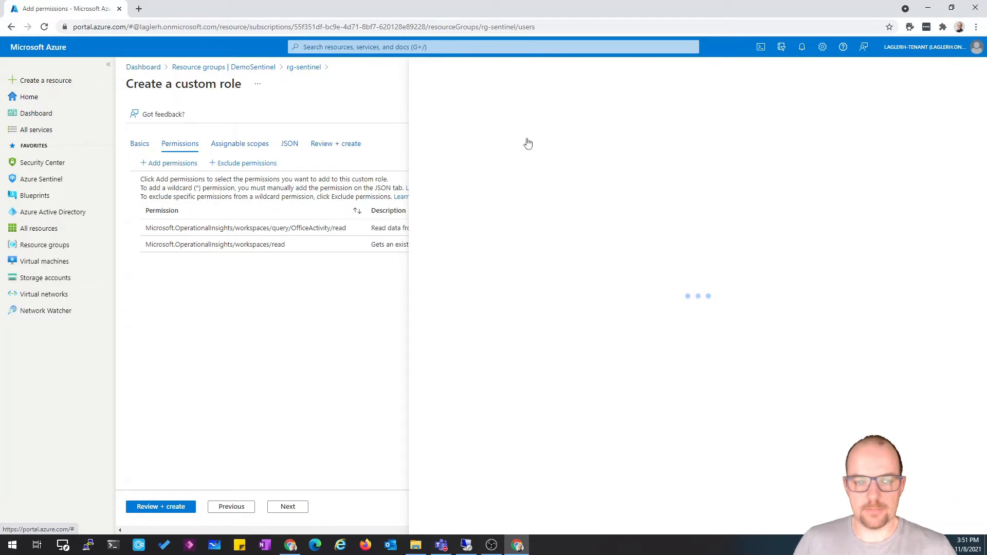
text(Microsoft.OperationalInsights/workspaces/query/read)
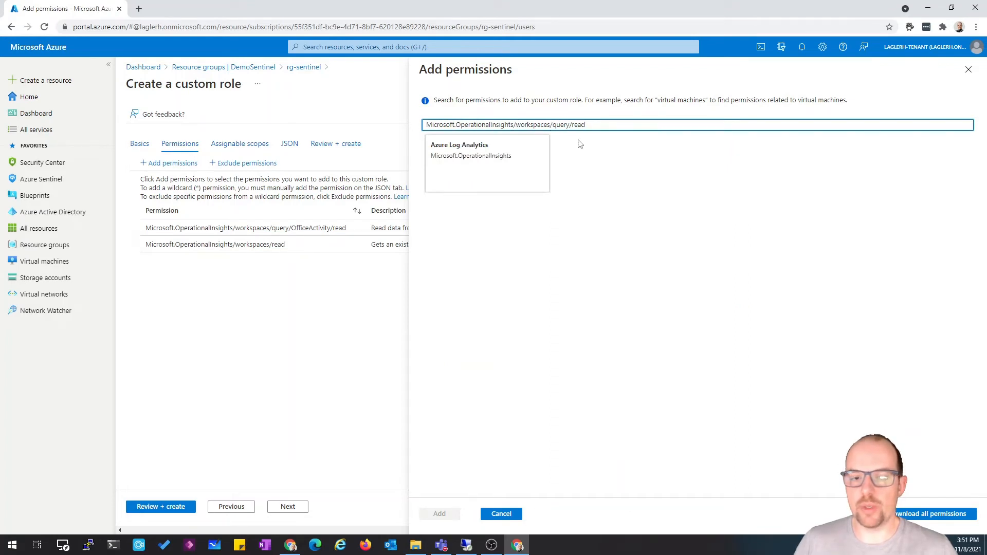
click(494, 170)
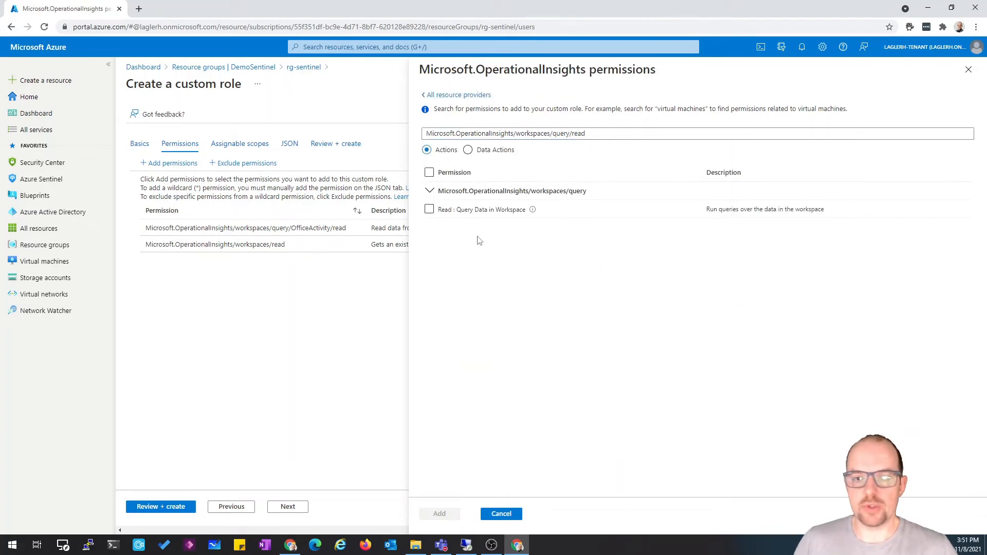
click(429, 210)
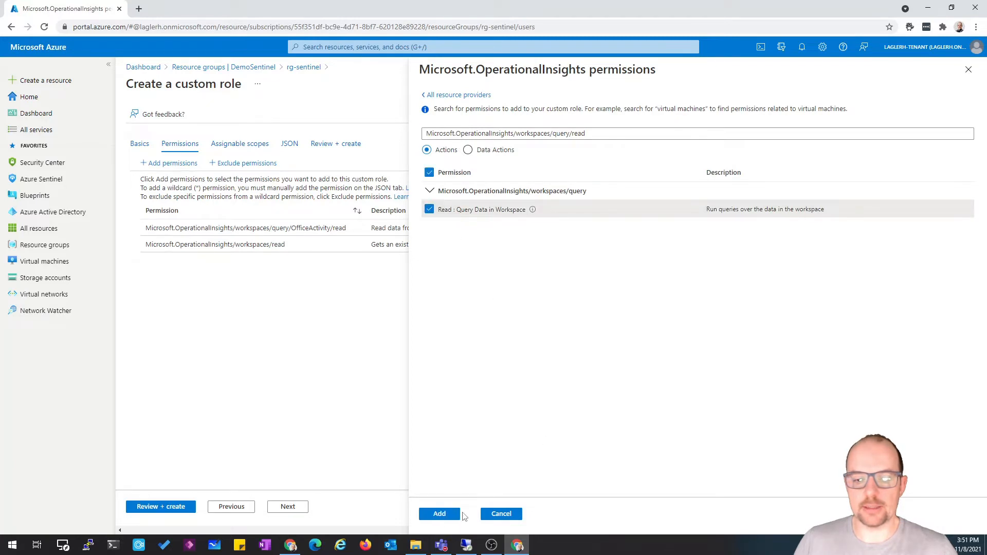
click(436, 514)
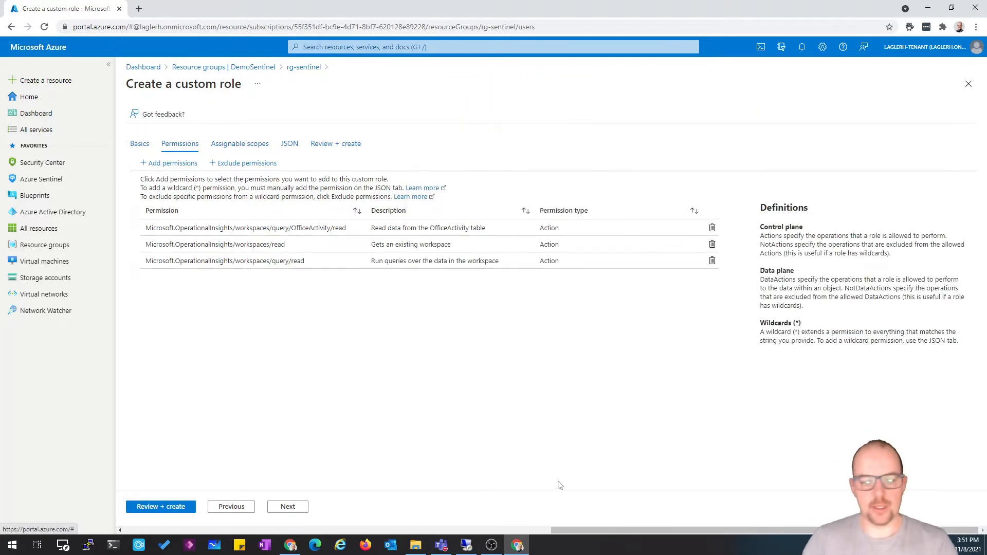
Step through the assignable scopes and JSON tabs, then create the custom role and acknowledge the notice
click(288, 507)
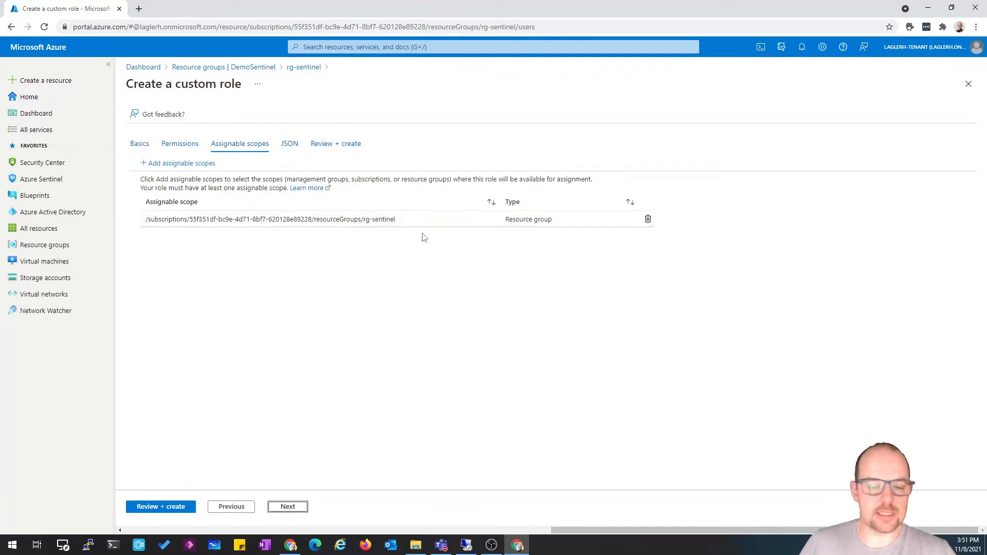
click(296, 509)
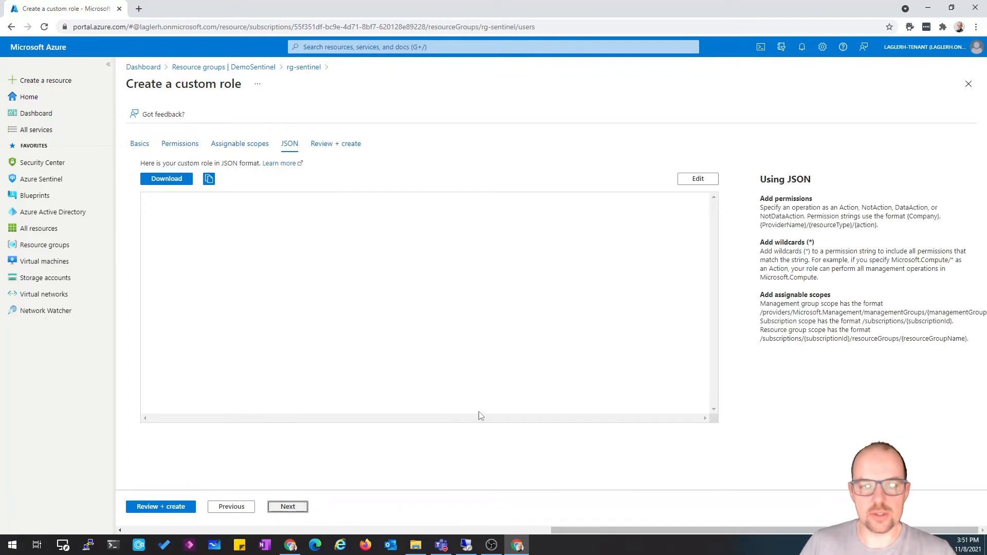
click(292, 510)
click(146, 507)
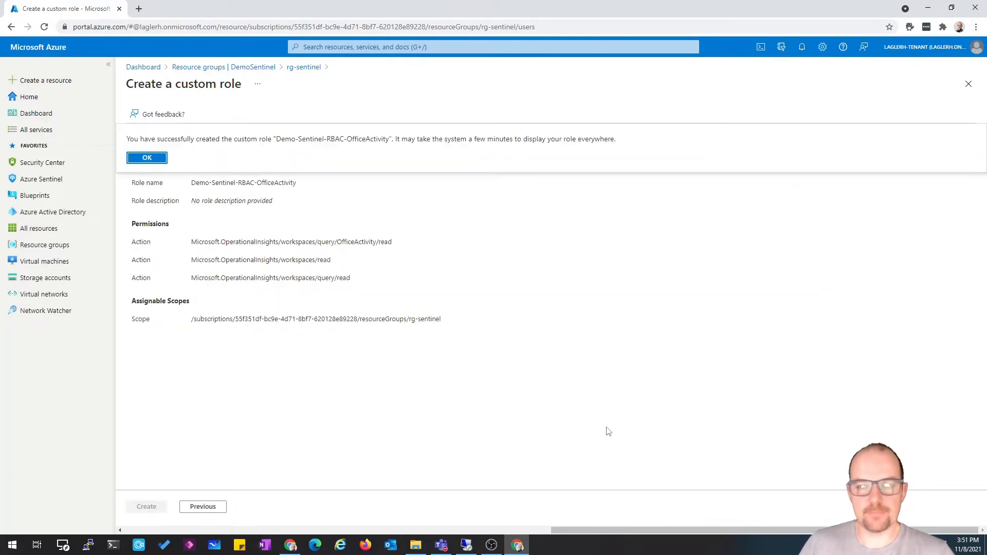
click(159, 159)
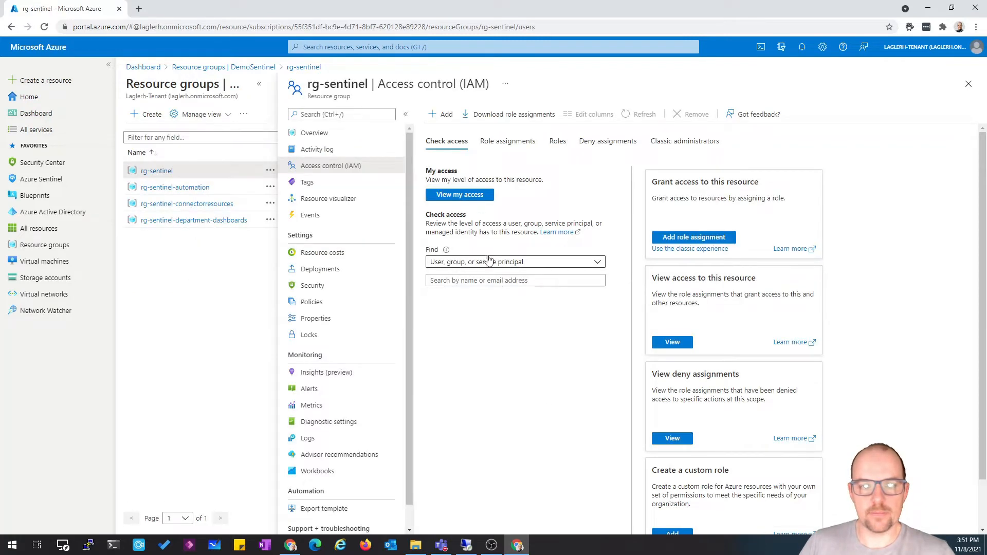
Start adding a role assignment on rg-sentinel and search the role list for Sentinel and Custom
click(495, 146)
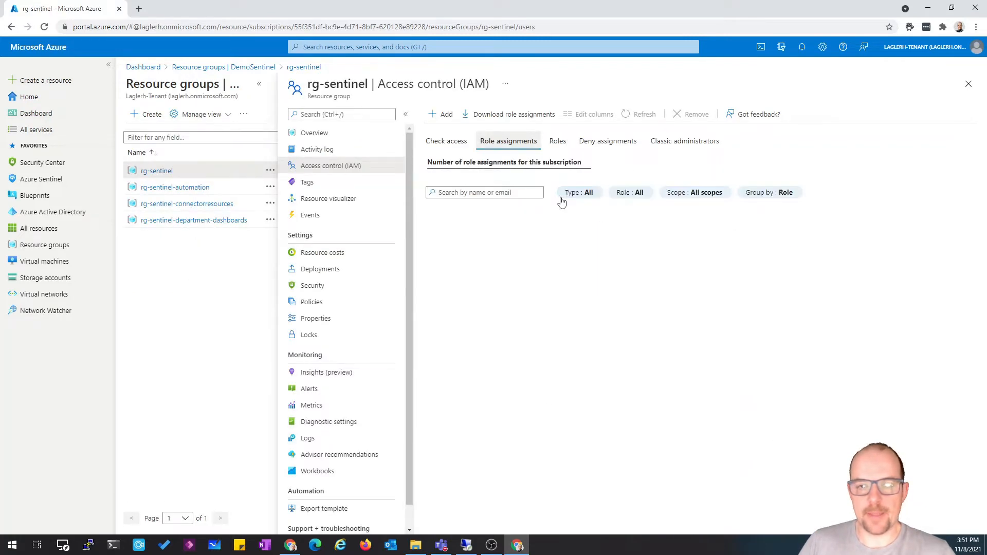
click(445, 115)
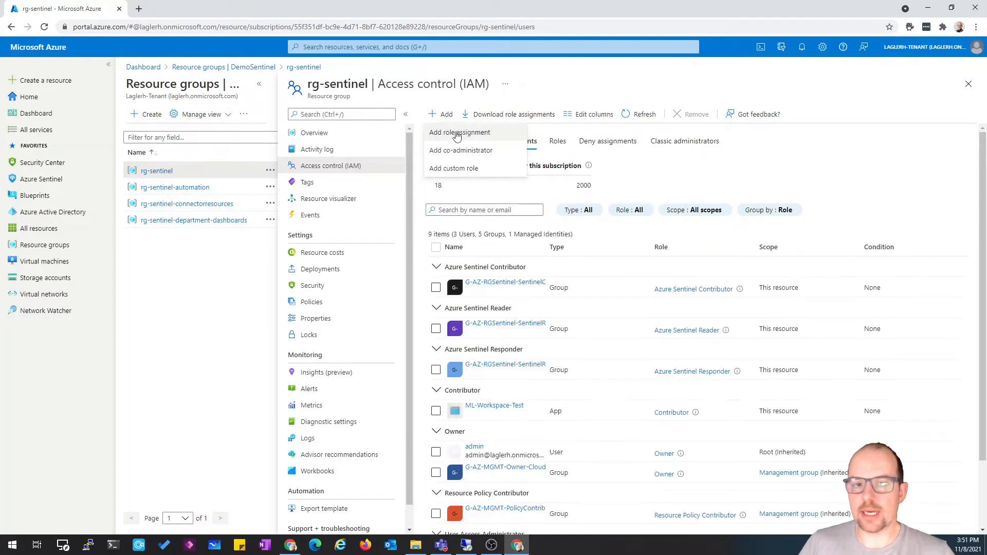
click(459, 132)
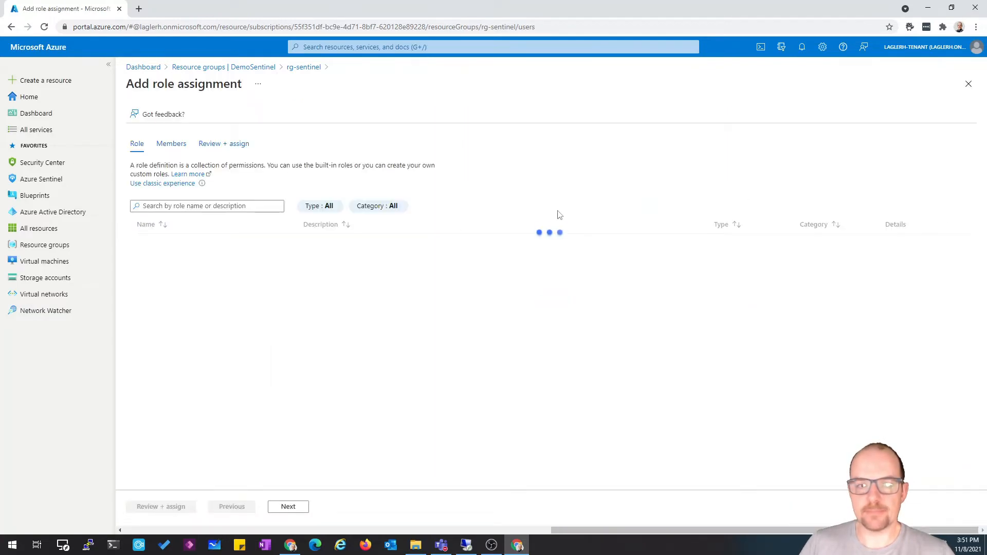
click(203, 205)
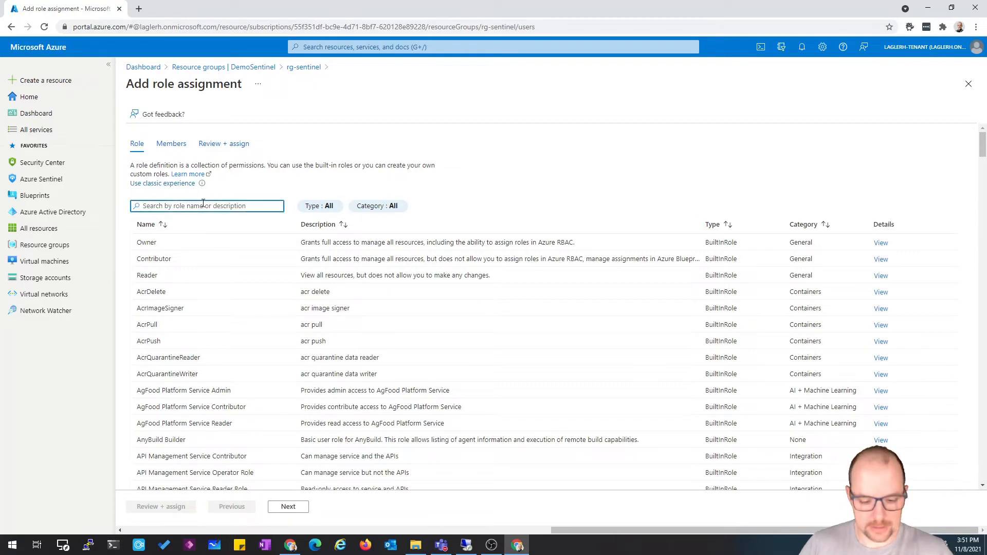
text(Sentinel)
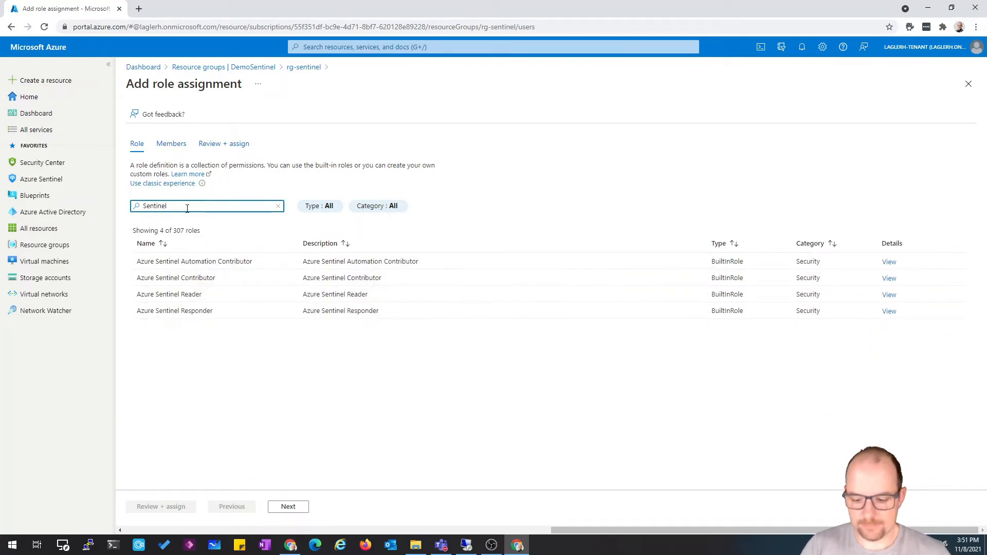
double_click(187, 208)
text(Custom)
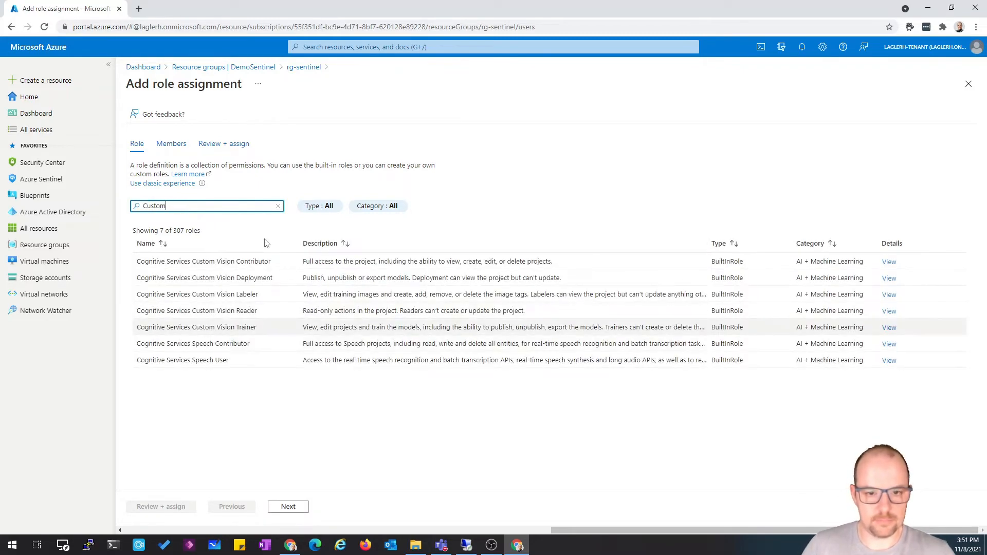
click(334, 209)
click(278, 206)
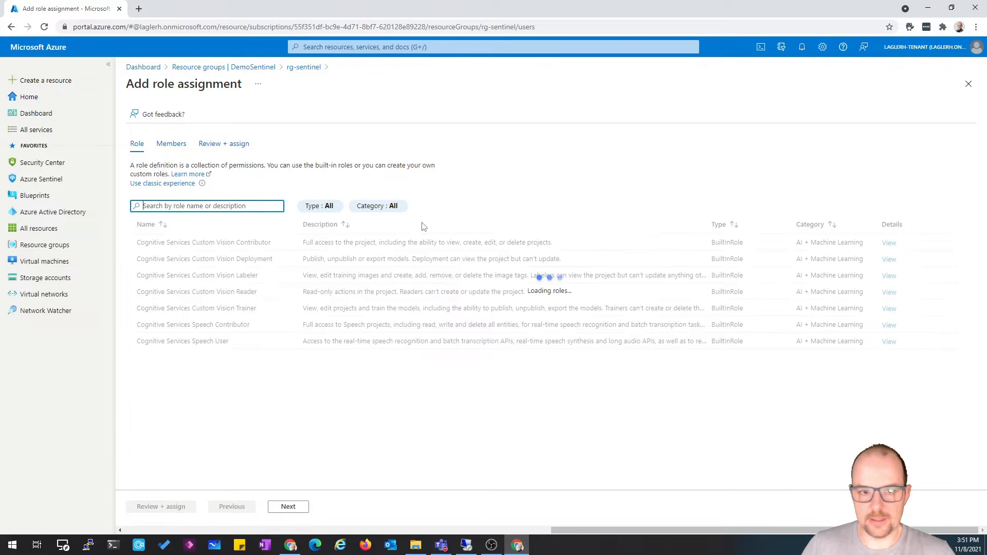
Filter the role list by type CustomRole
click(378, 208)
click(385, 209)
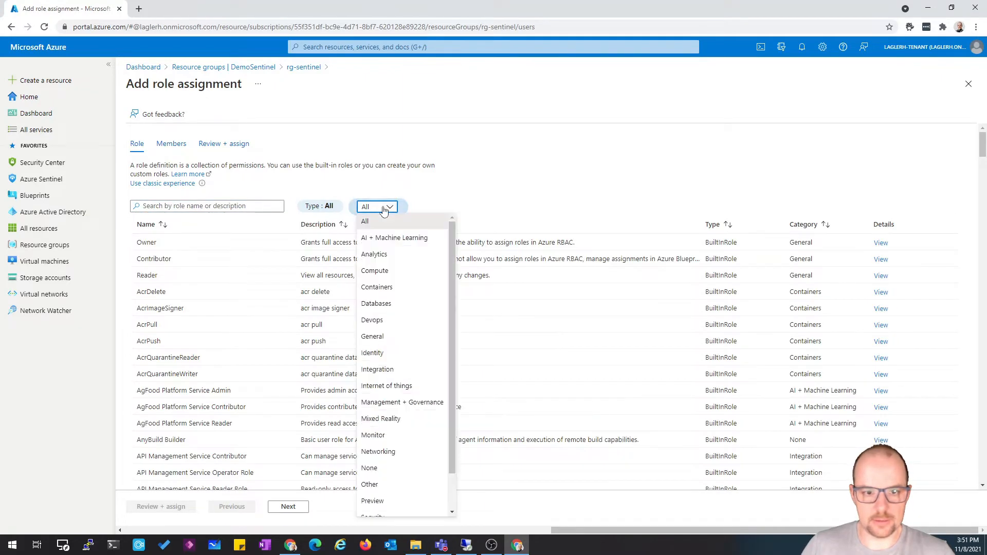
click(384, 208)
click(327, 208)
click(319, 206)
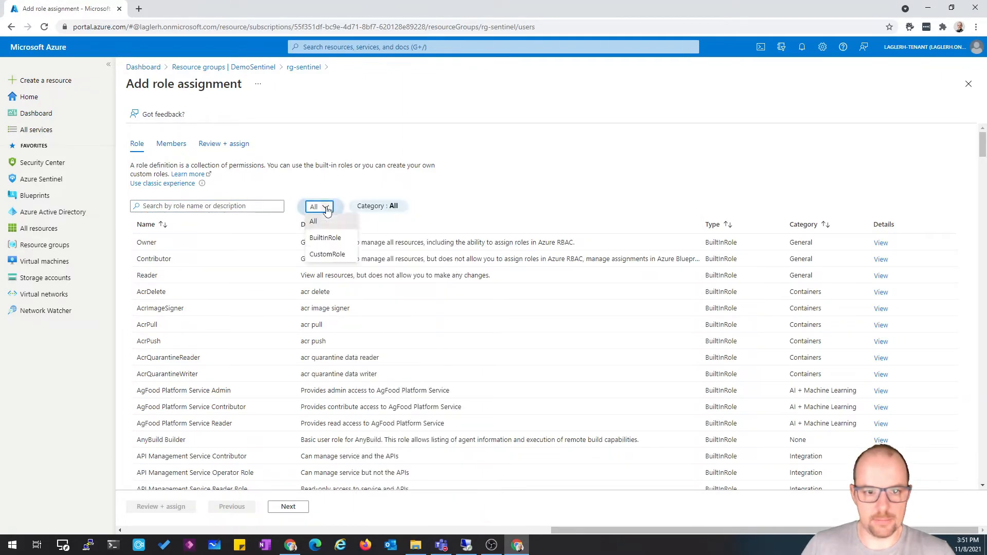
click(431, 215)
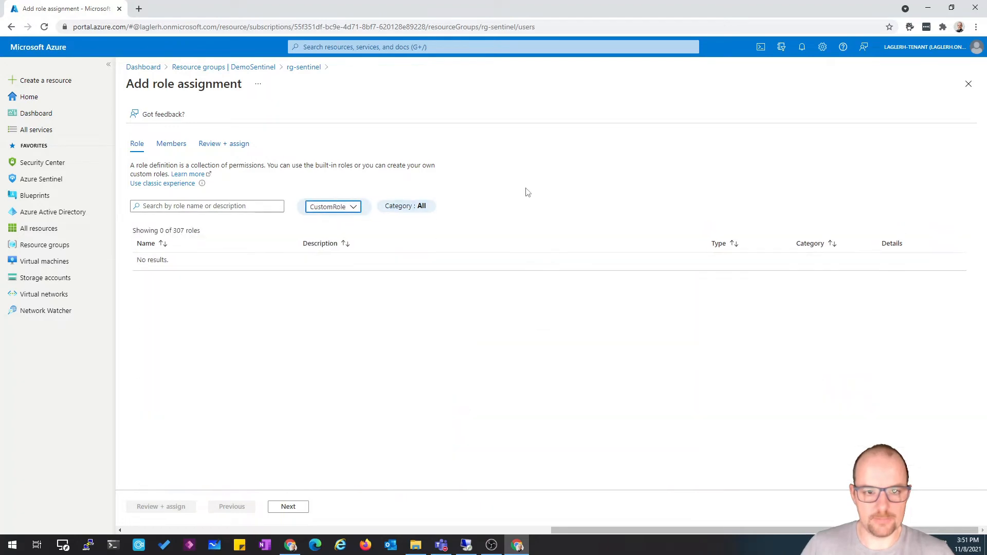
Reload the role assignment page, select the custom role Demo-Sentinel-RBAC-OfficeActivity and continue to members
key(F5)
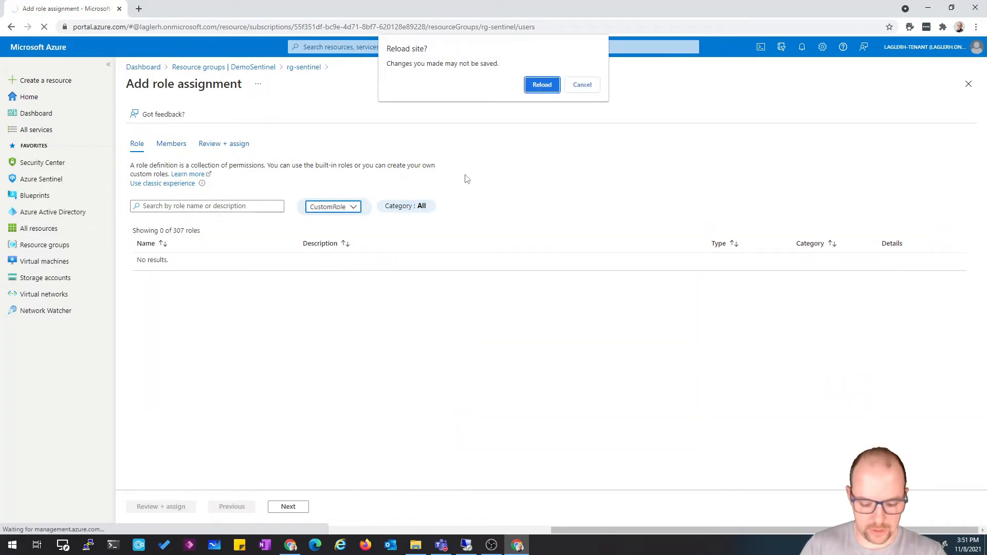
click(546, 89)
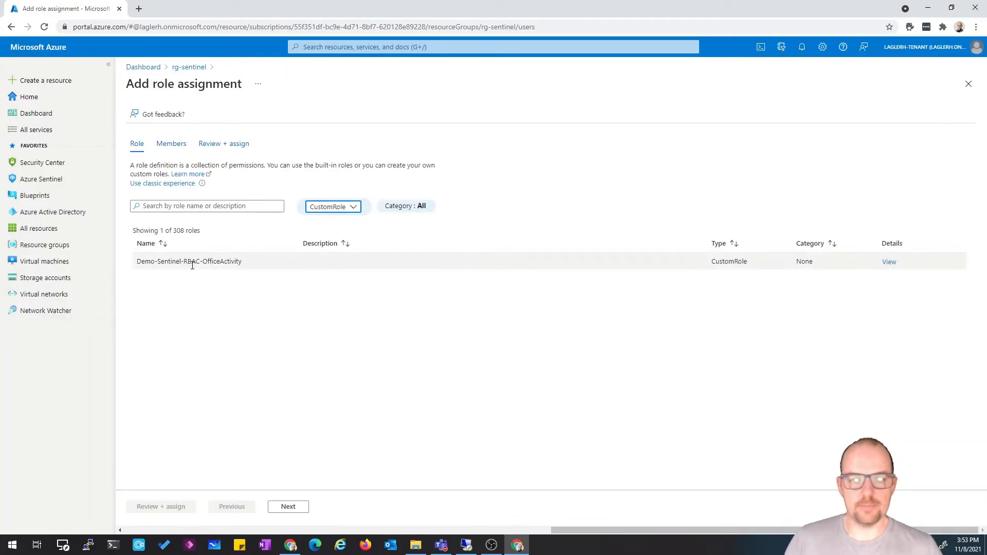
click(192, 263)
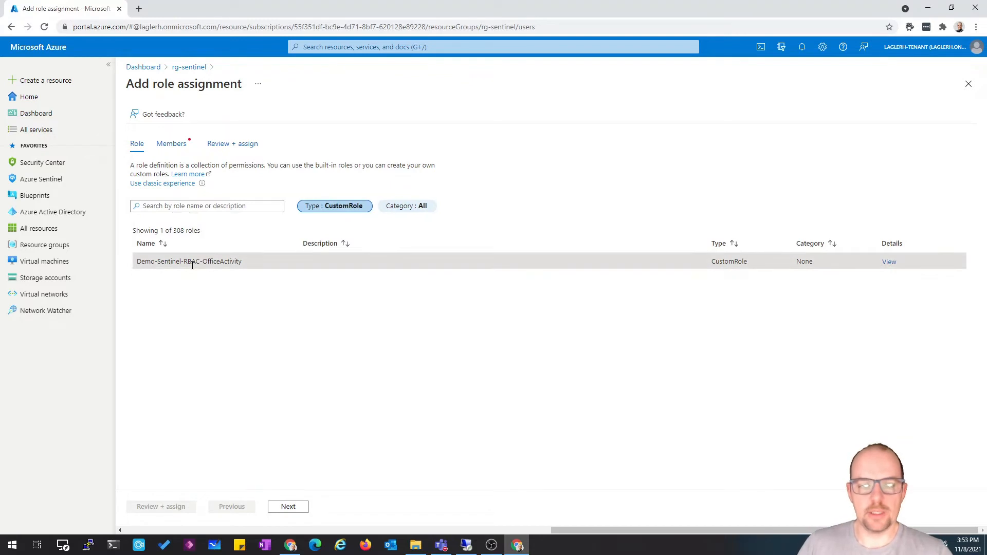
click(303, 511)
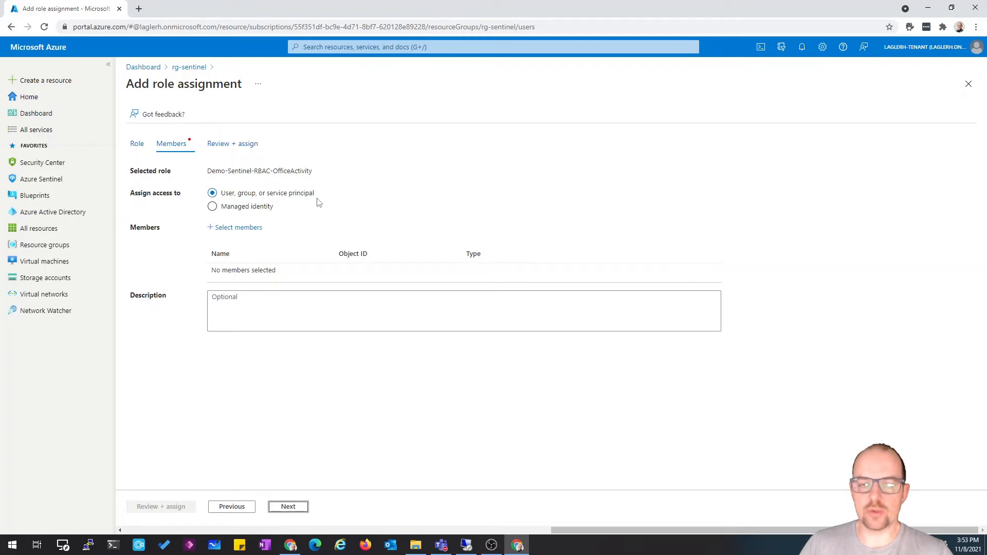
Search members for 'sent' and select the Demo Sentinel2 user as the assignee
click(242, 227)
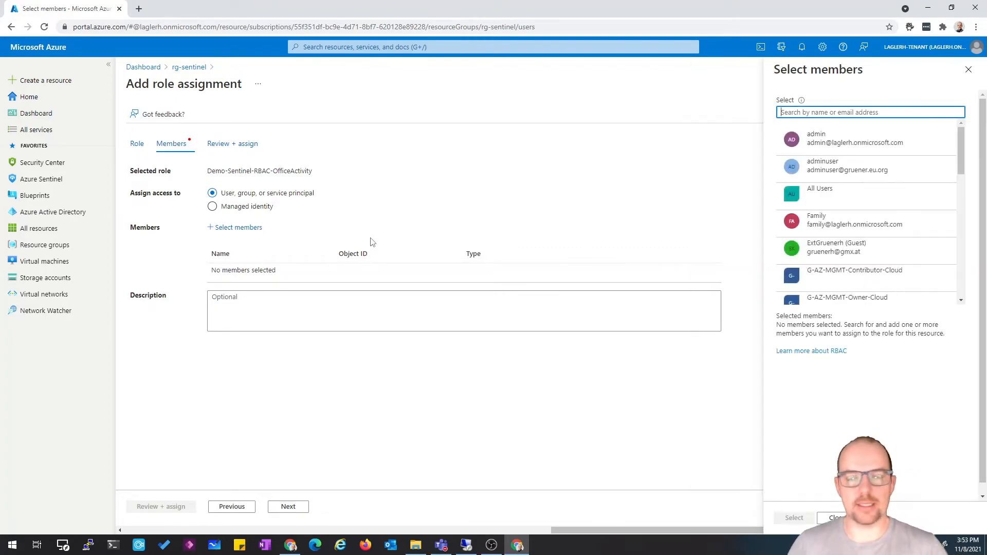
click(880, 113)
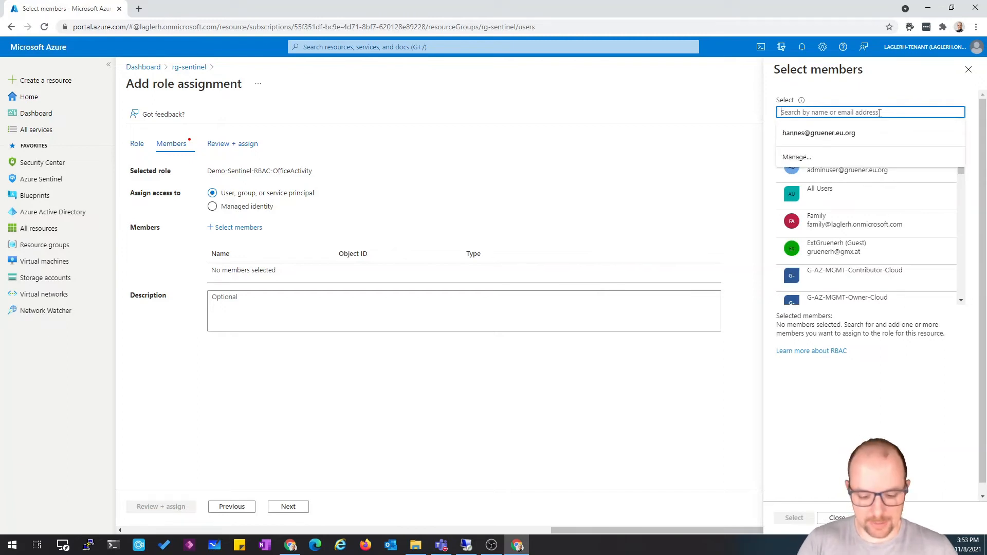
text(d)
key(BackSpace)
text(sen)
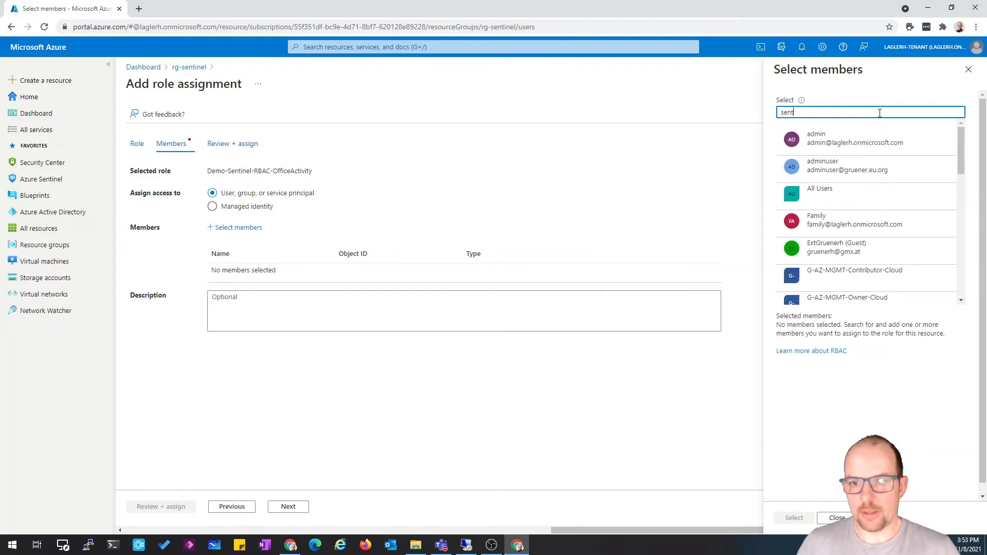
text(t)
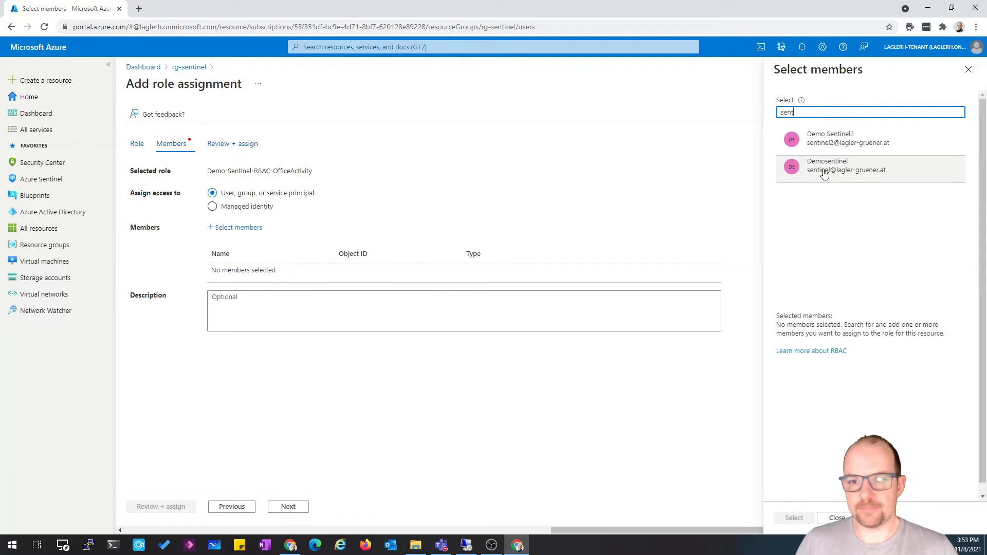
click(817, 146)
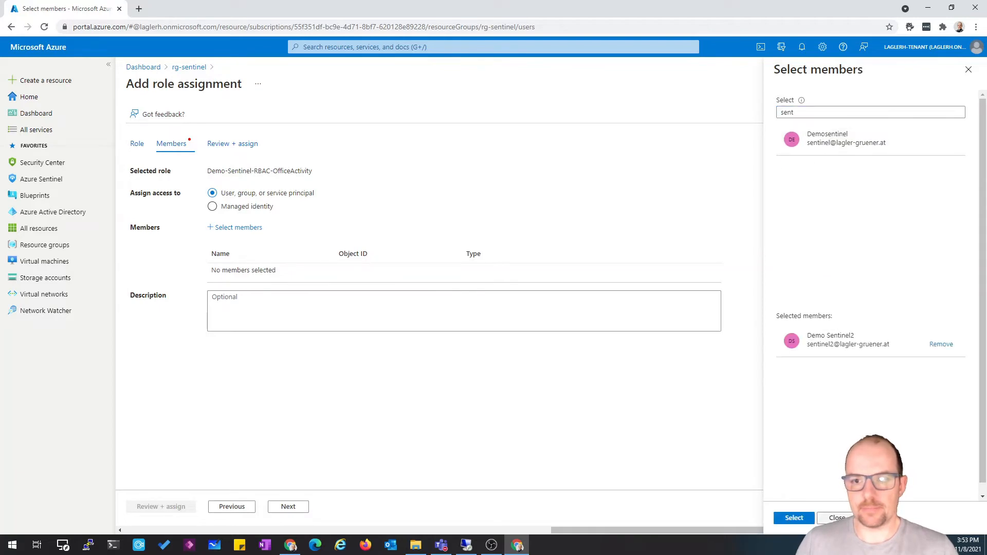
click(794, 518)
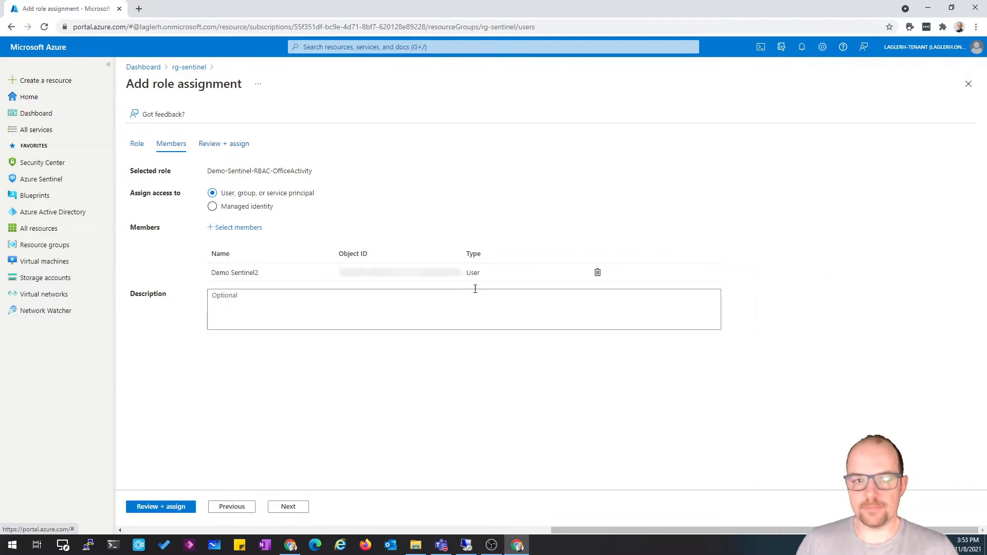
Review and assign the role on rg-sentinel, dismiss the notification, and open the role assignments list to check it
click(287, 507)
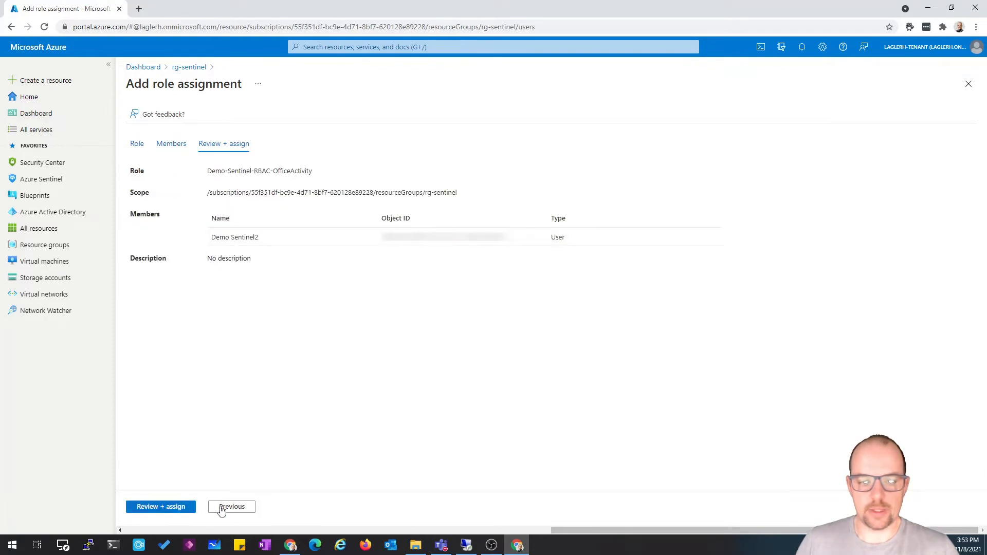
click(170, 508)
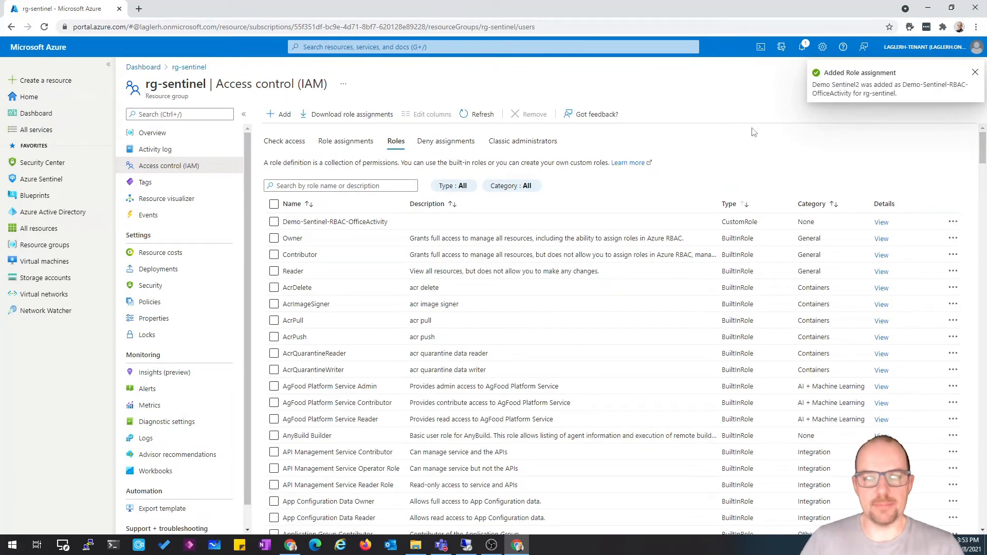
click(975, 75)
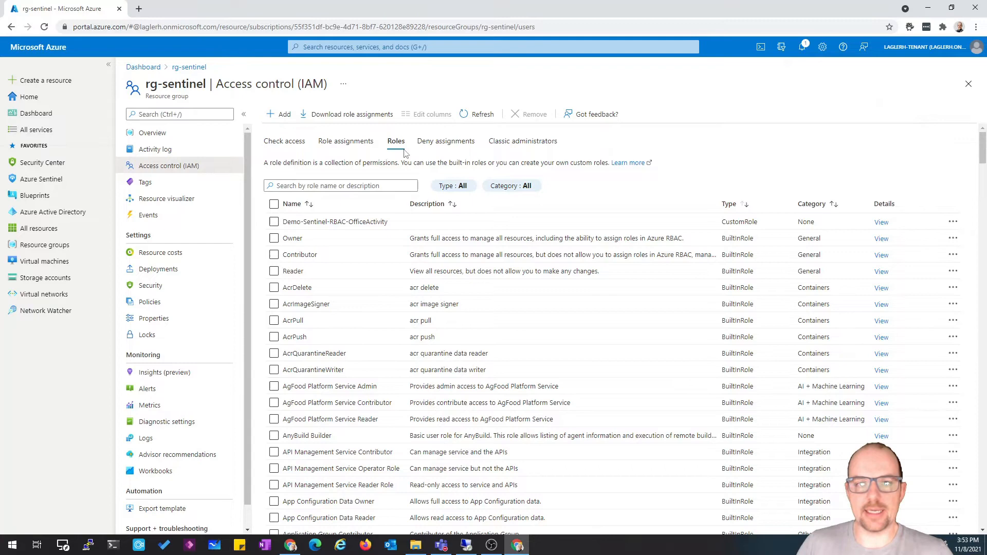
click(347, 142)
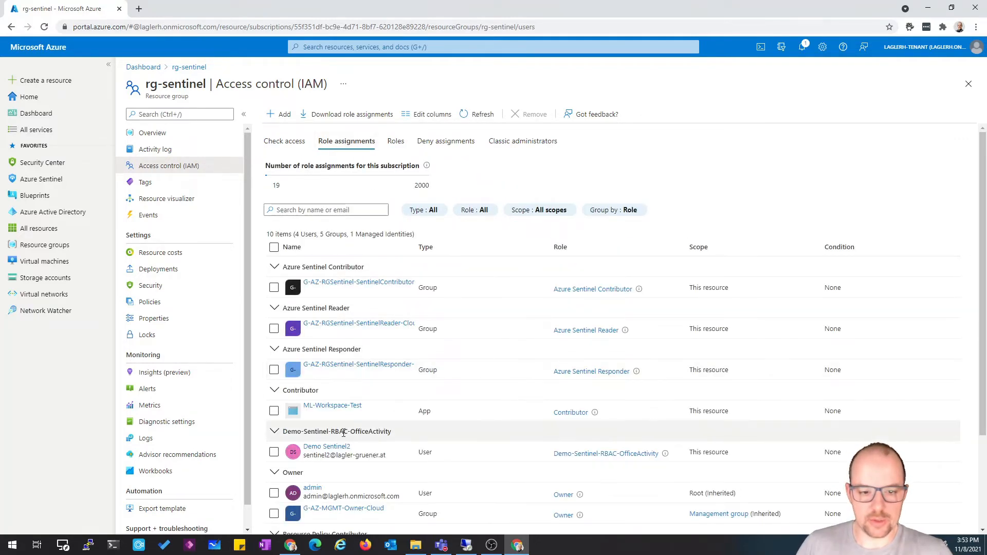
drag(411, 435, 276, 440)
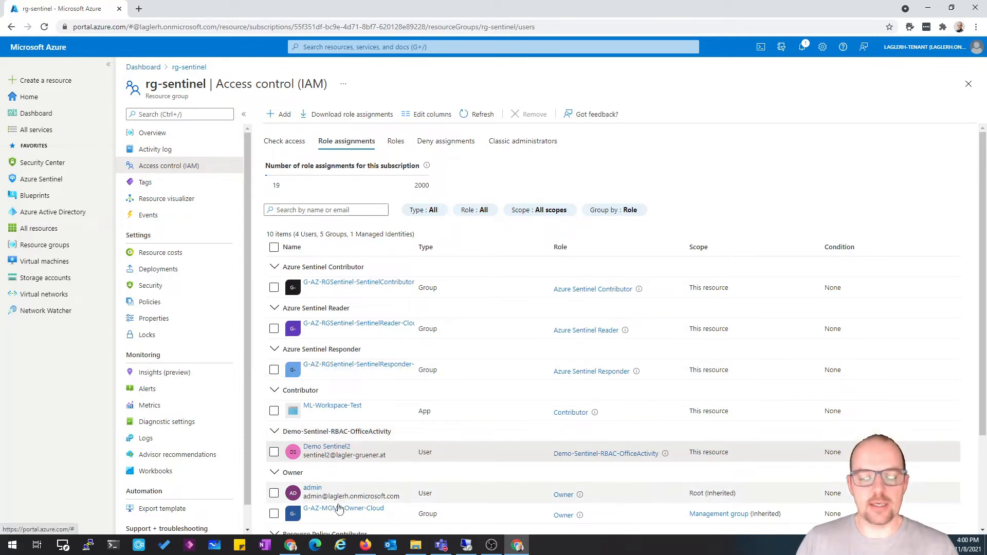
Switch to Firefox, where the portal runs as the test user, and open the account menu to check the signed-in user
click(365, 546)
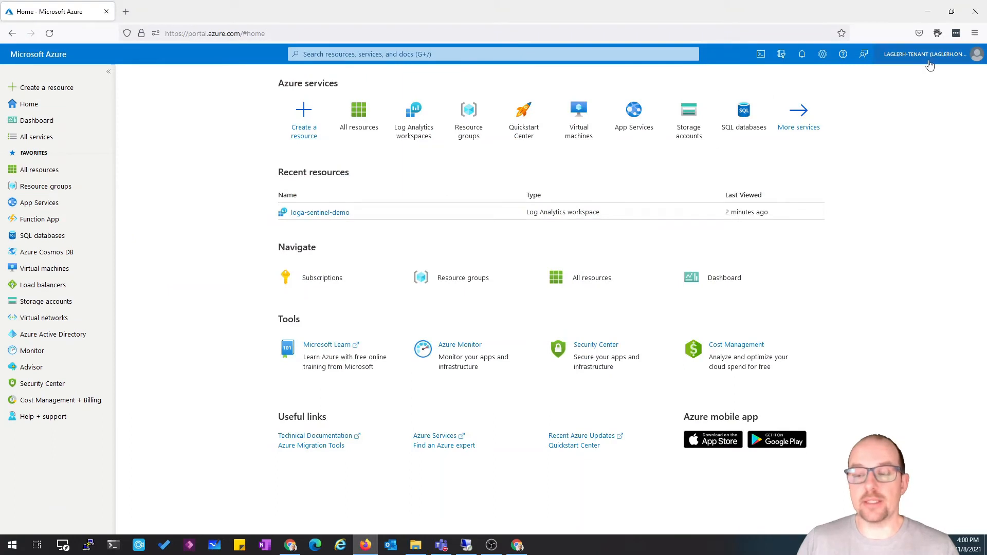
mouse_move(930, 64)
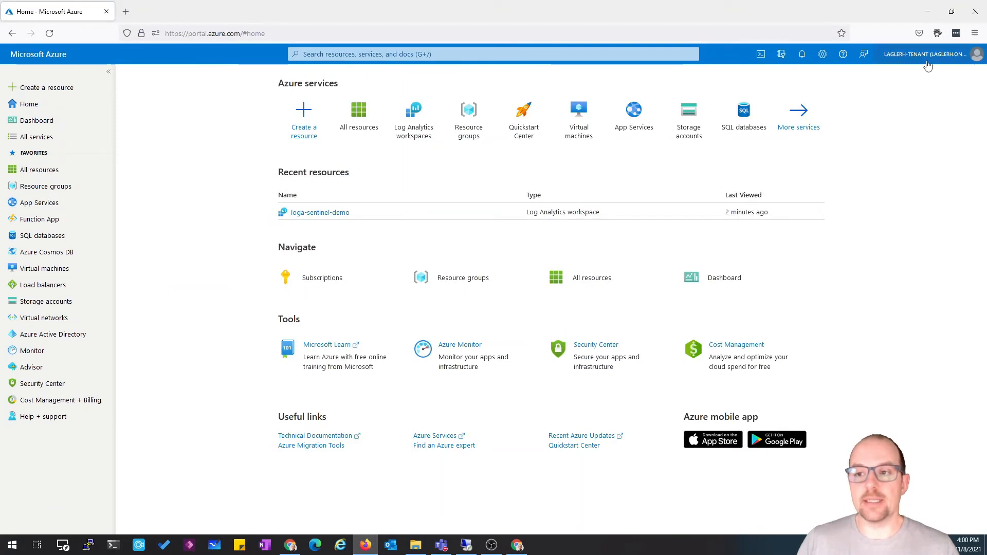
click(928, 63)
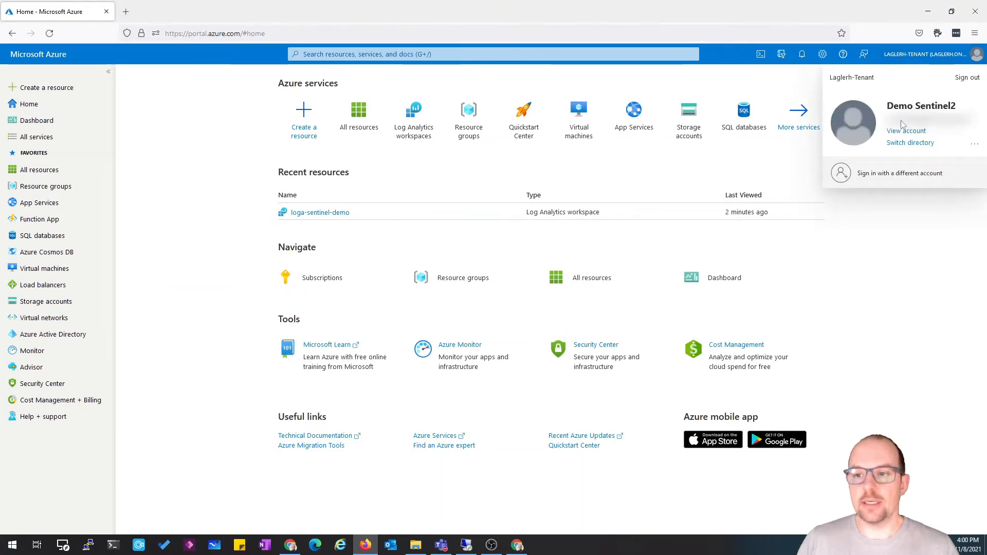
click(938, 33)
click(715, 131)
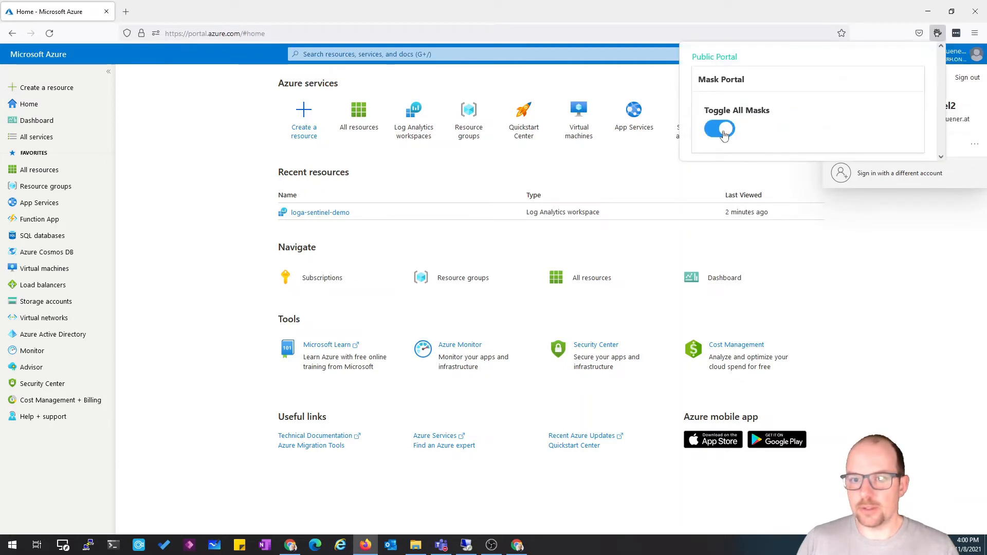
click(939, 34)
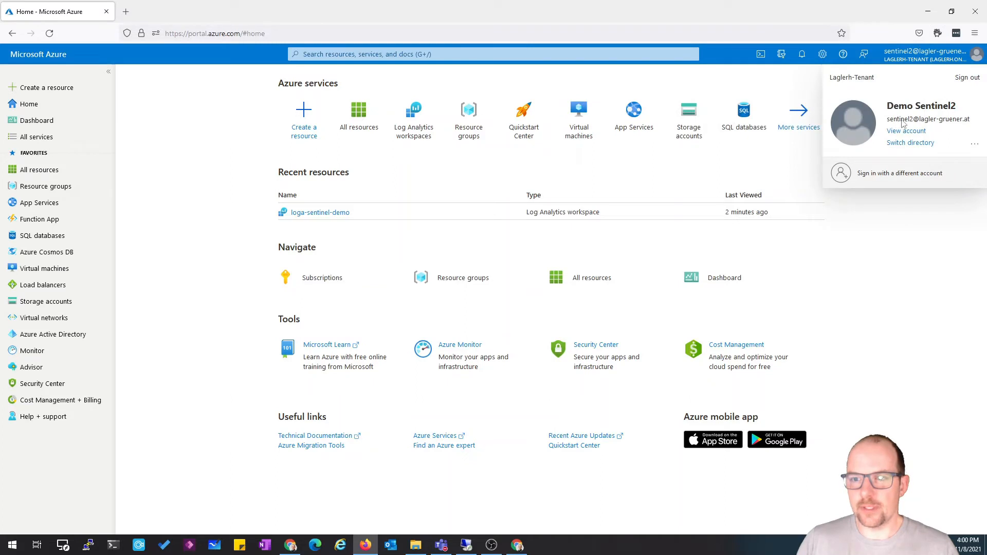
click(938, 33)
click(719, 128)
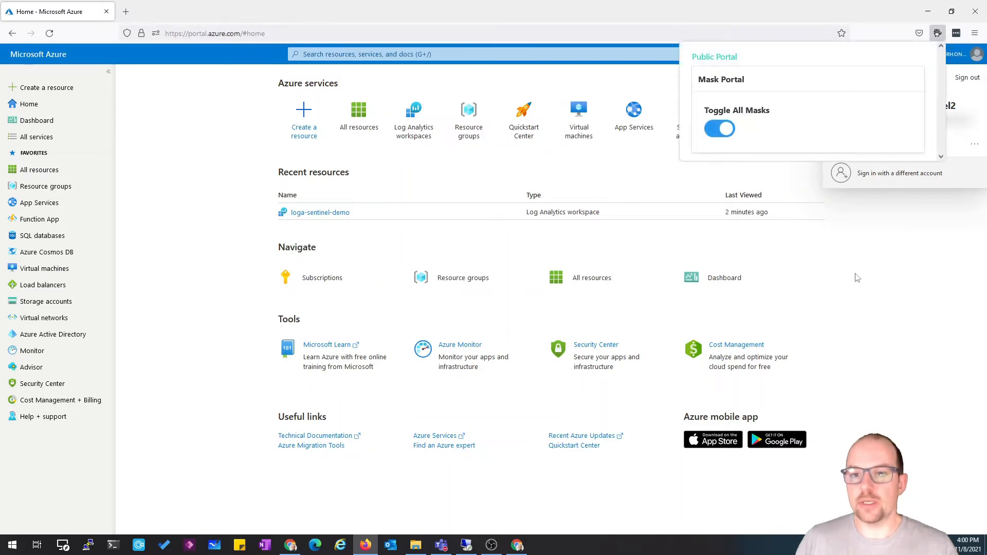
click(857, 278)
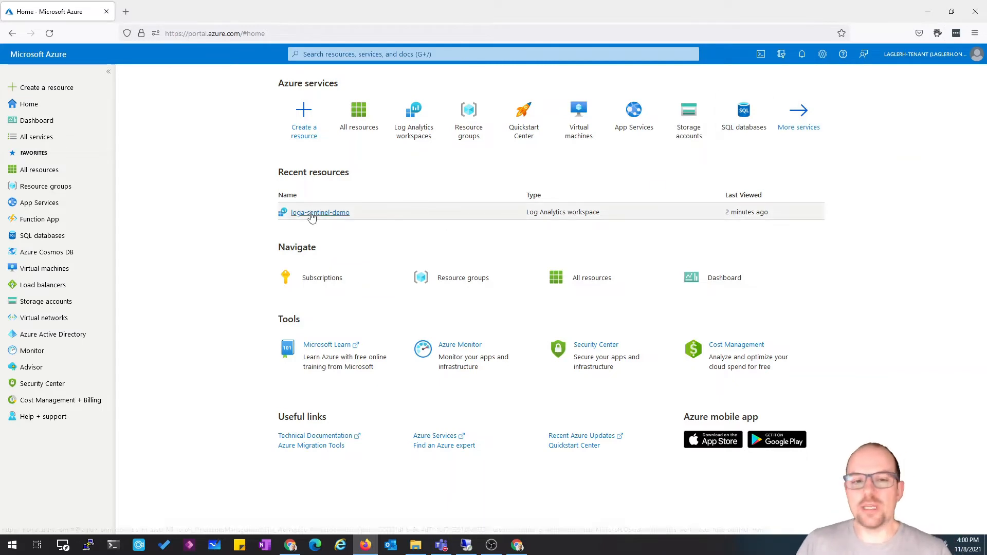
Open the loga-sentinel-demo workspace's Logs and run an AzureActivity query from the LogManagement tables
mouse_move(338, 219)
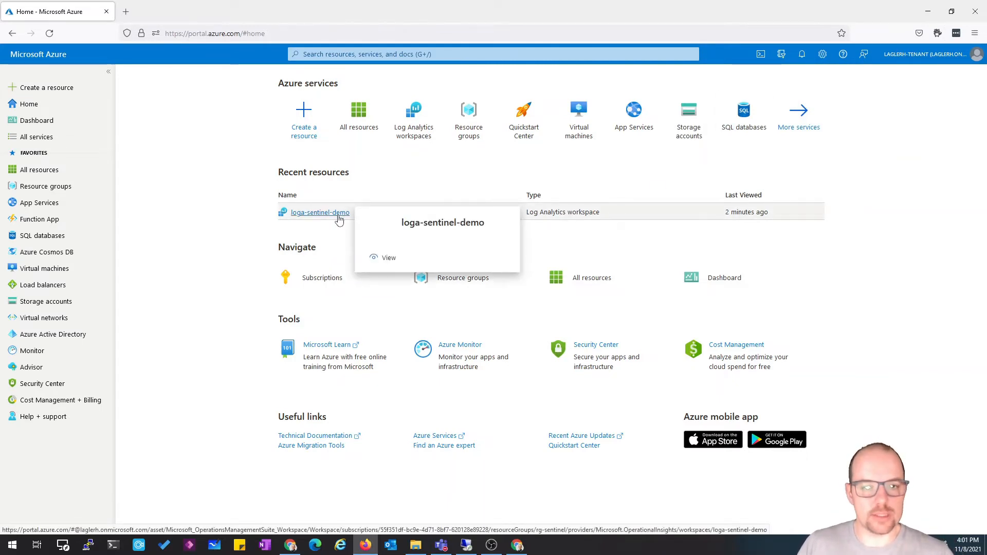
click(339, 220)
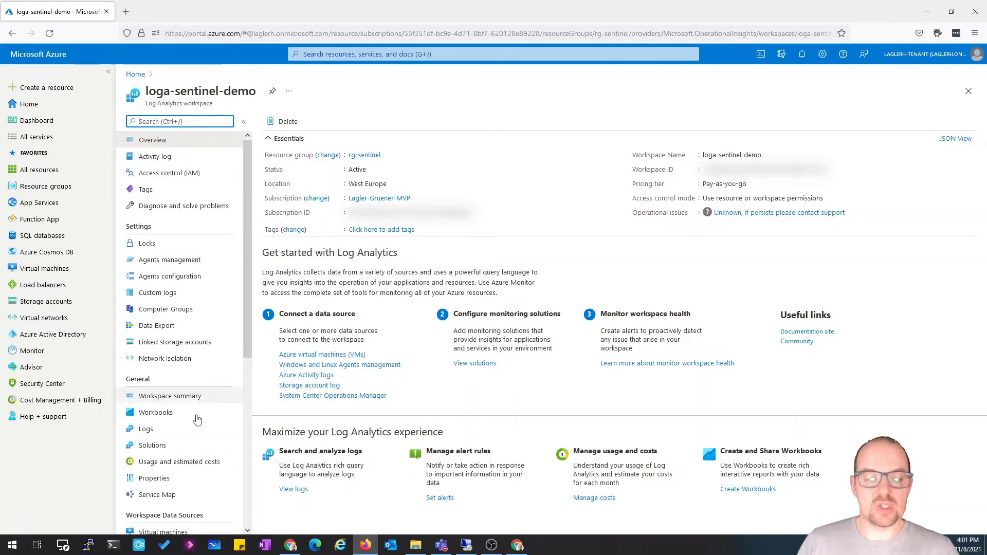
click(146, 429)
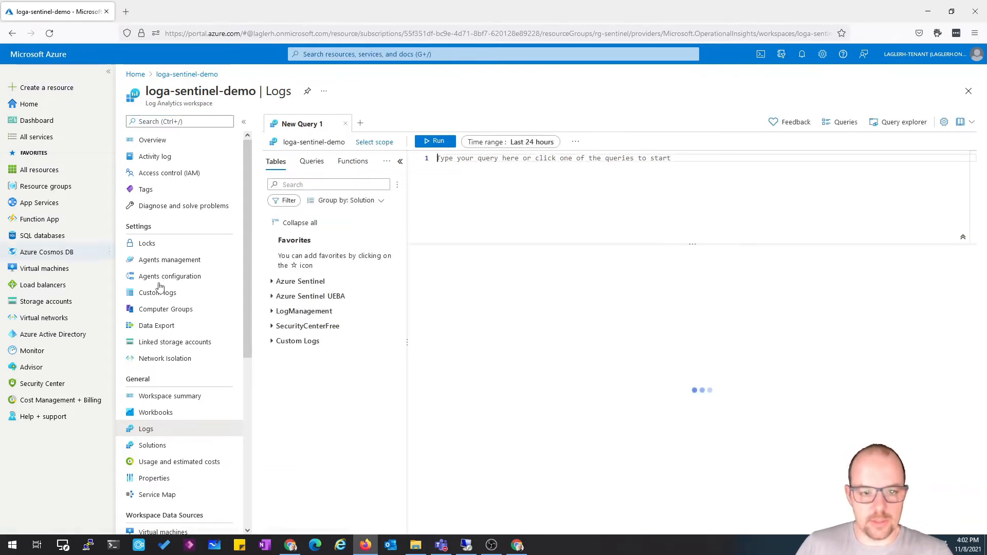
click(272, 312)
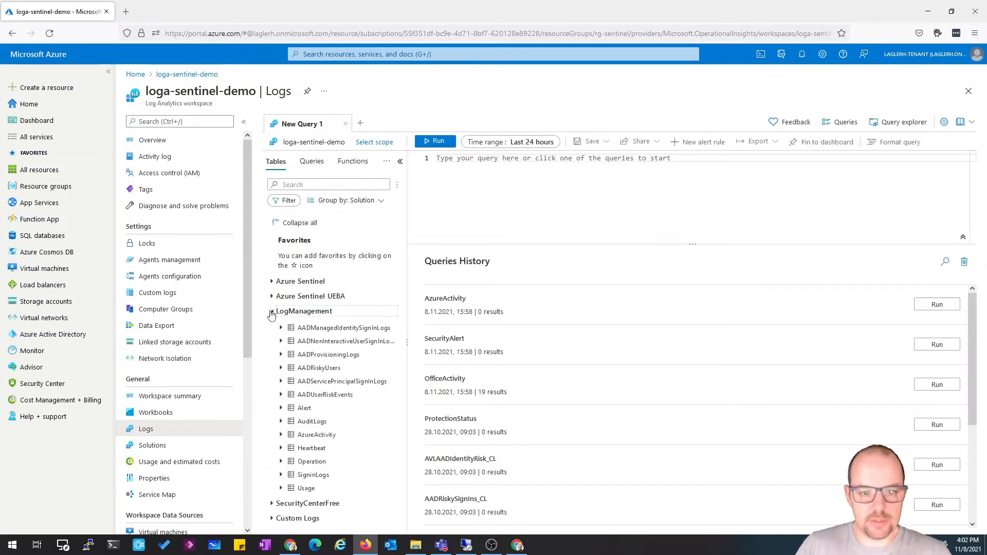
double_click(329, 435)
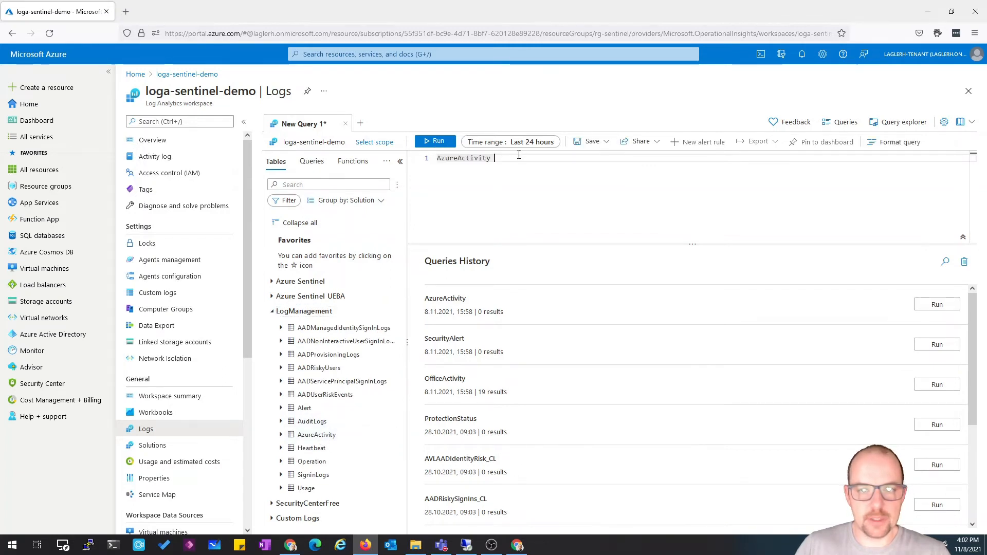
click(435, 142)
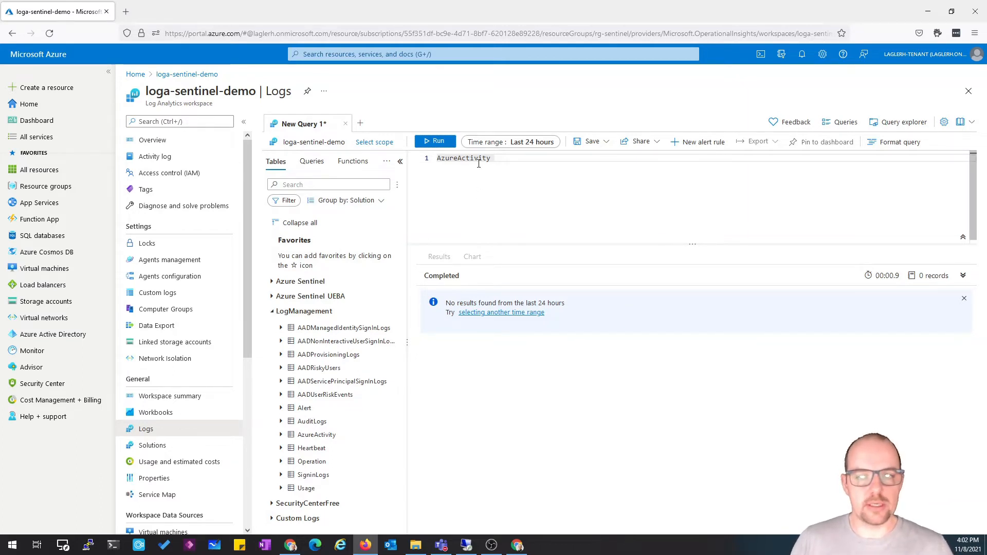
Clear the query editor and run a SecurityAlert query from the Azure Sentinel tables
key(ctrl+a)
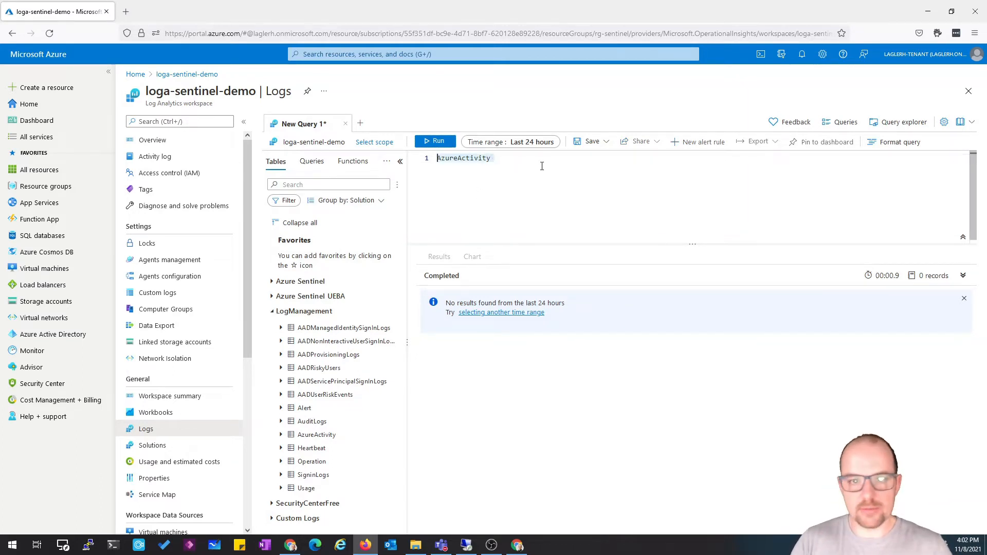
key(BackSpace)
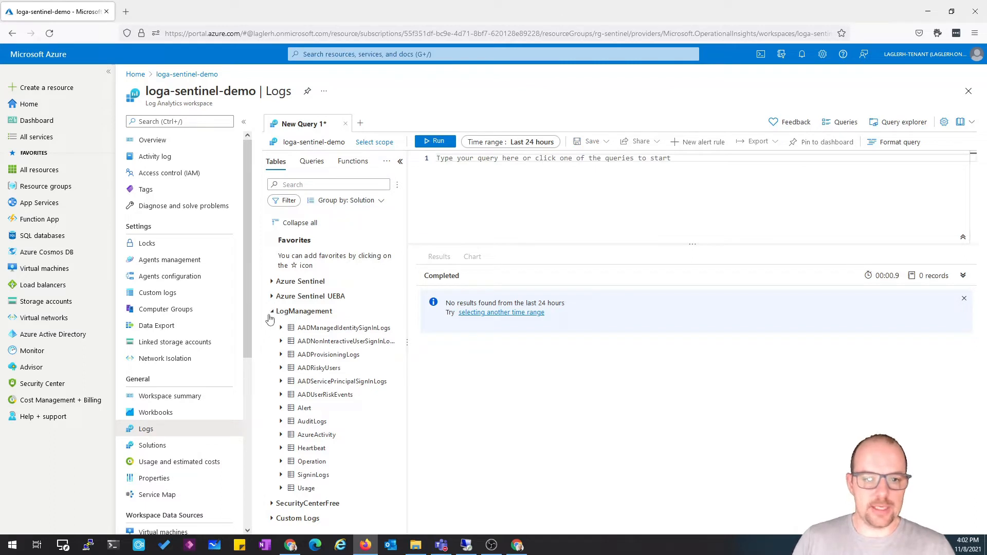
click(272, 311)
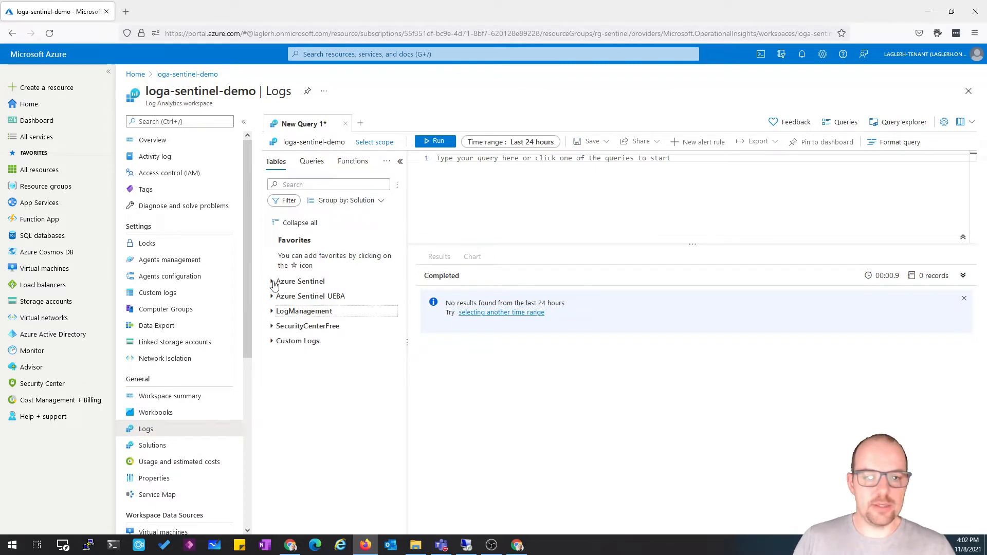
click(273, 282)
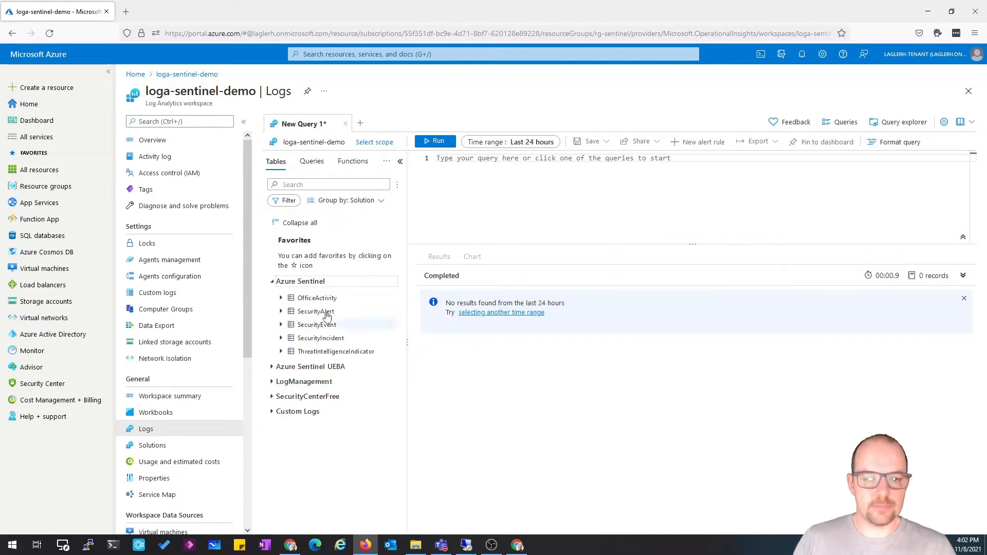
double_click(315, 312)
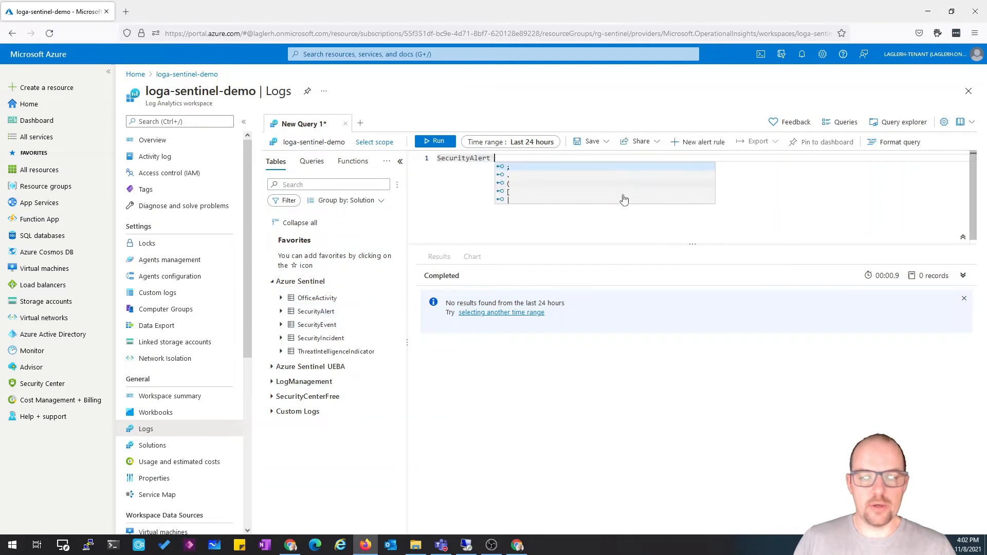
click(424, 143)
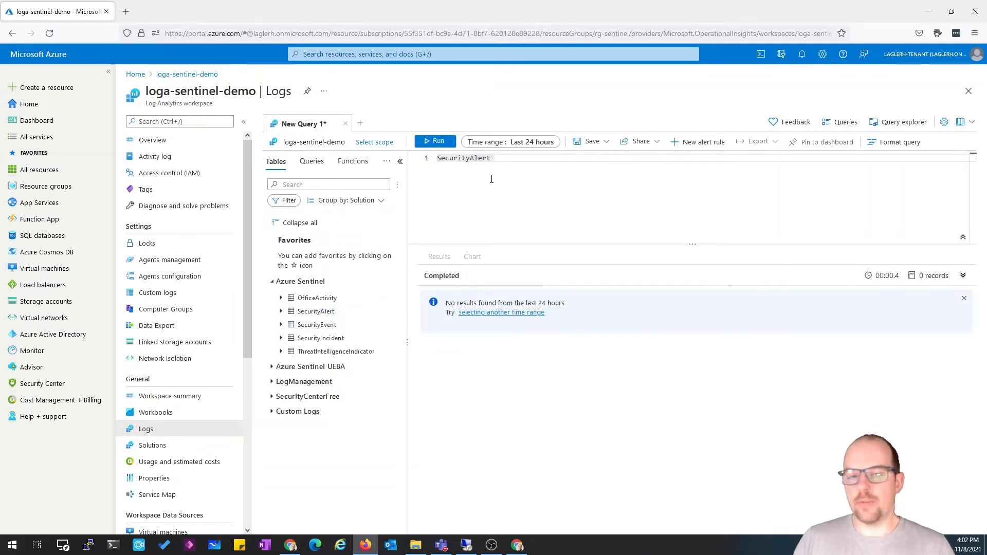
Replace the query with the OfficeActivity table and run it
drag(498, 159, 434, 162)
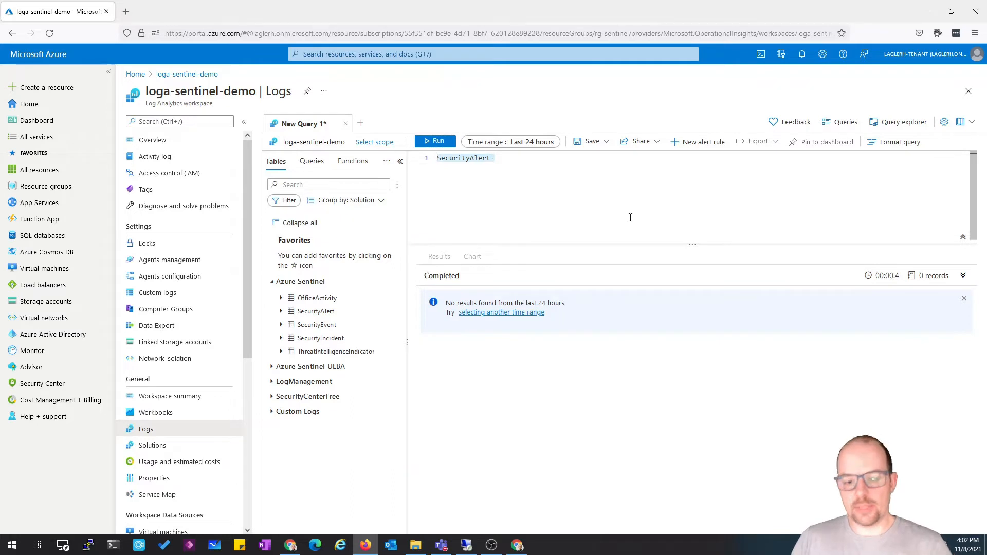
key(Delete)
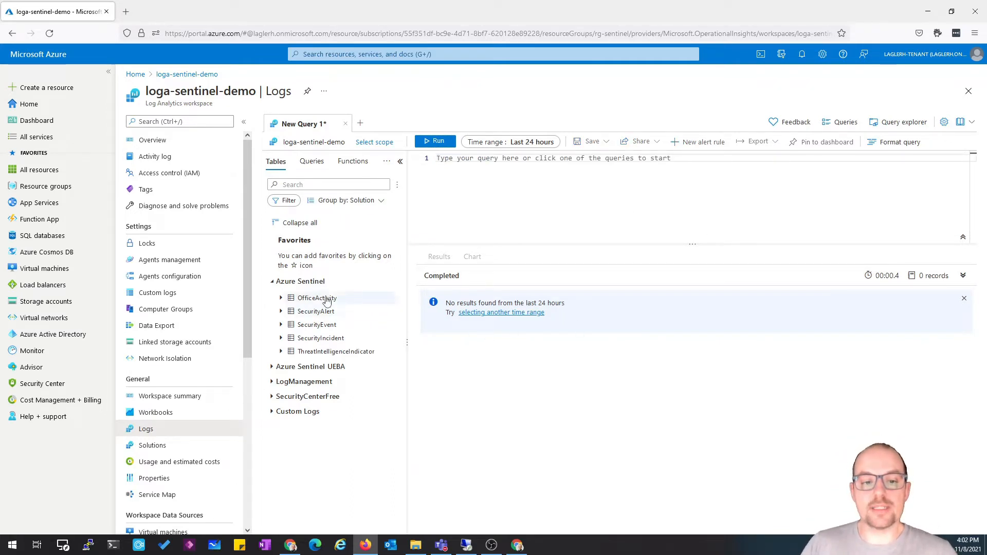
mouse_move(316, 304)
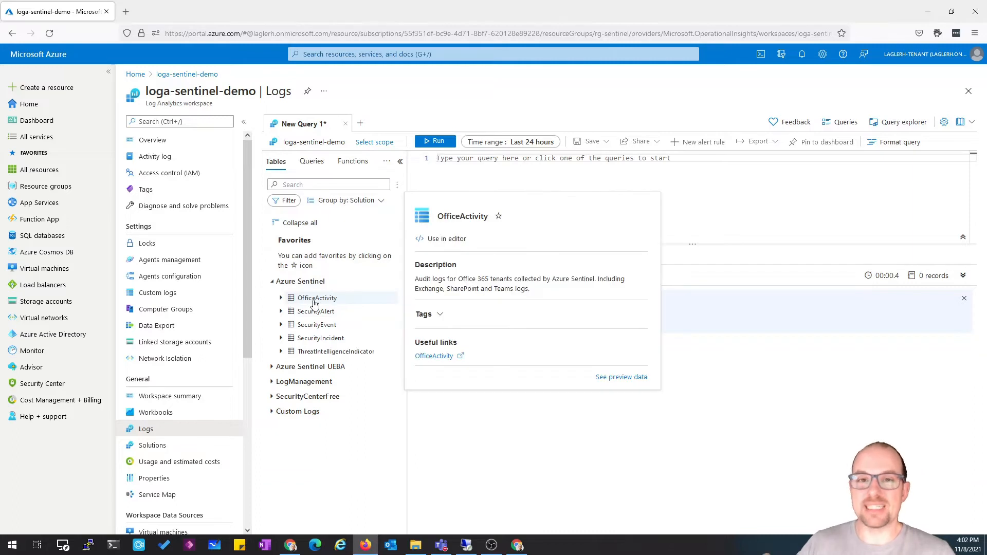
double_click(315, 304)
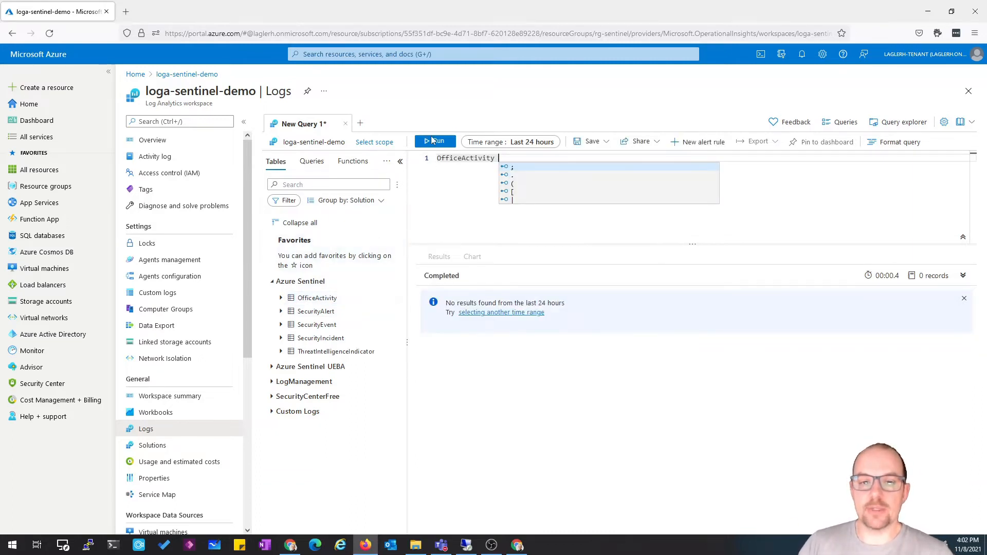
click(438, 142)
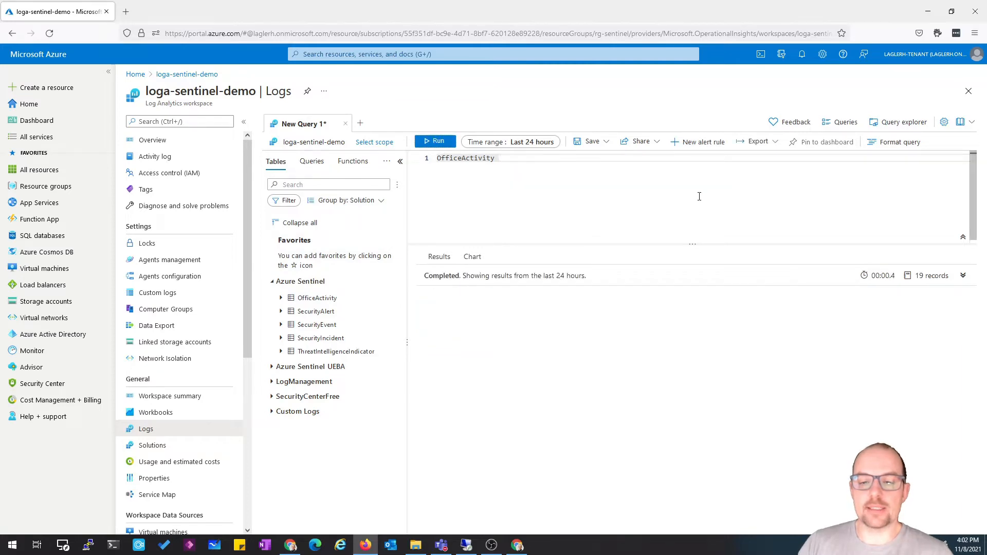
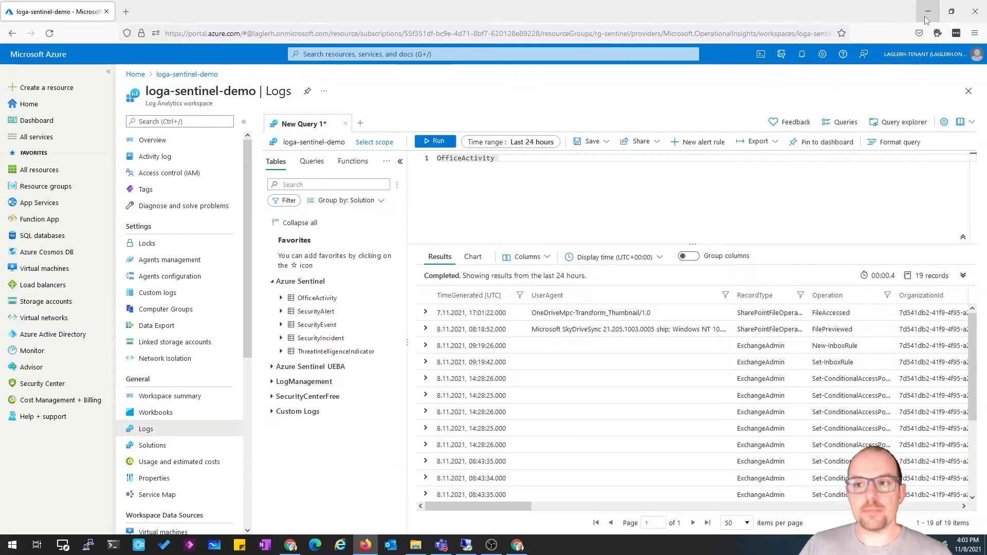
Switch back to the admin browser and open Logs for the loga-sentinel-demo workspace in rg-sentinel
click(517, 546)
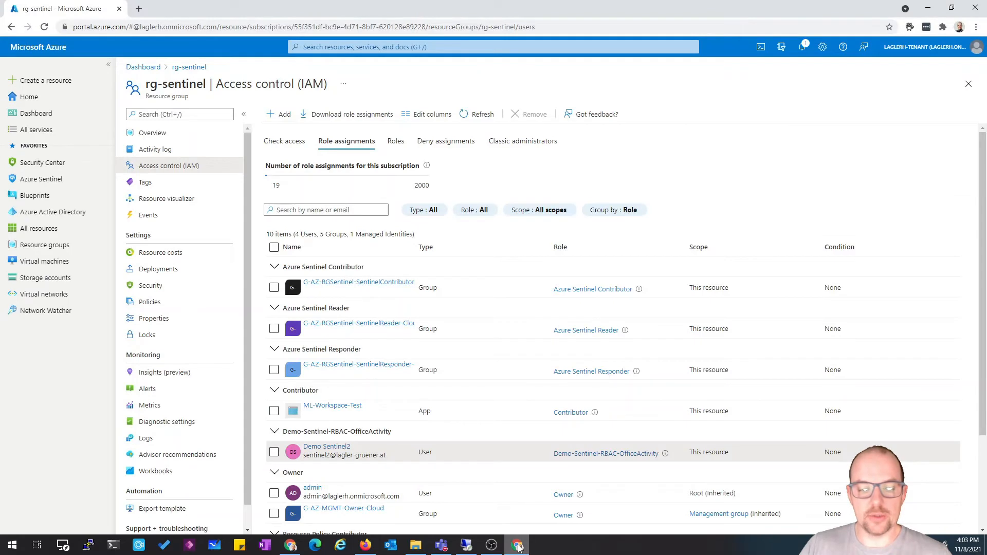
click(967, 85)
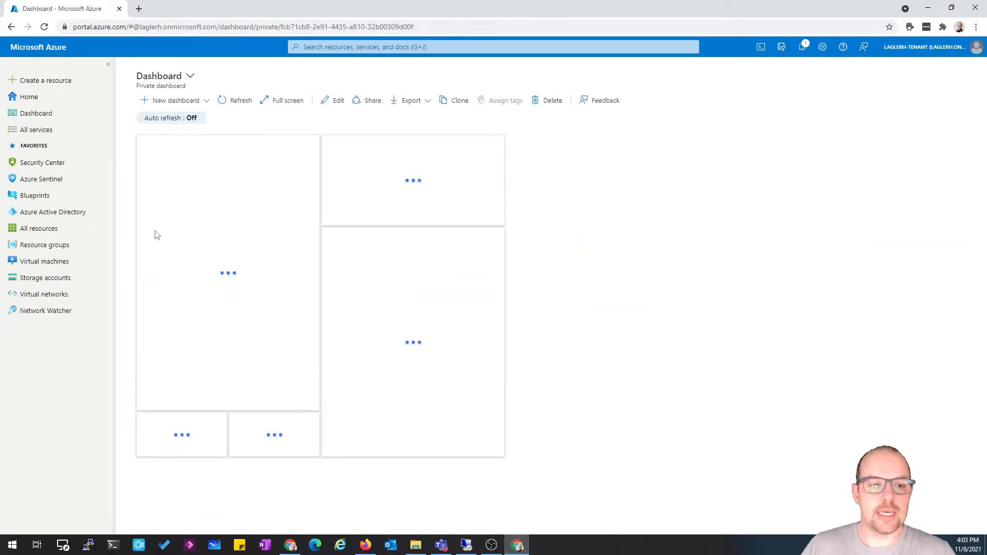
click(38, 246)
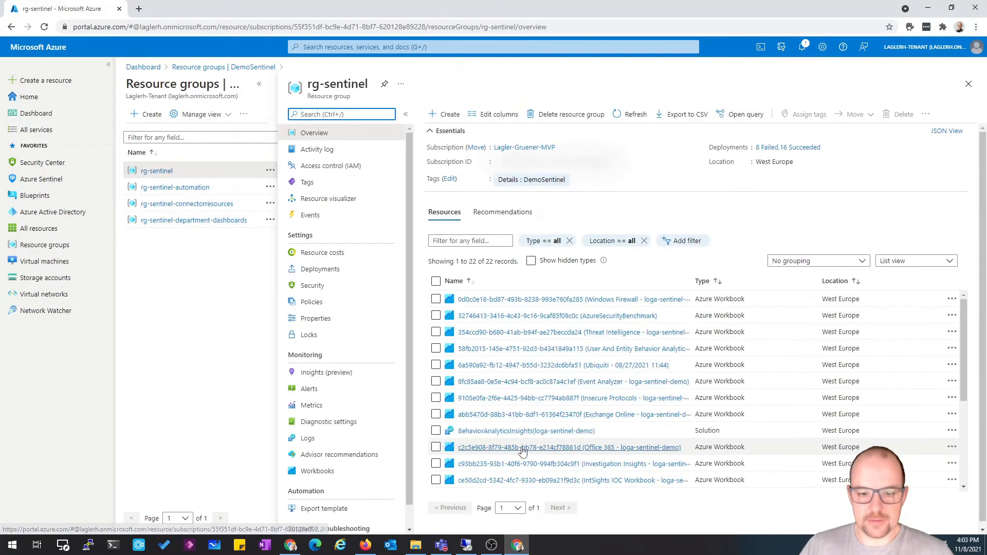
scroll(514, 396, down, 3)
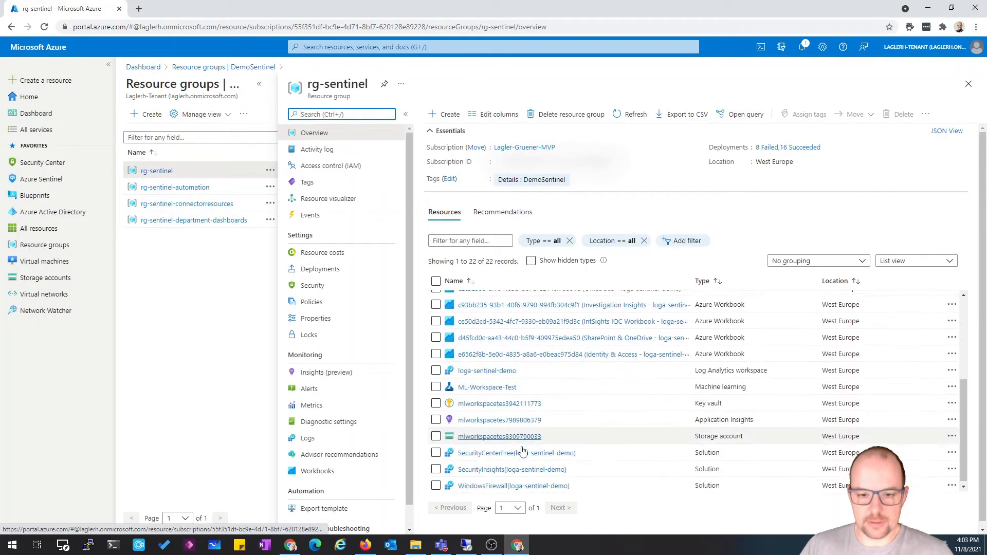
click(497, 369)
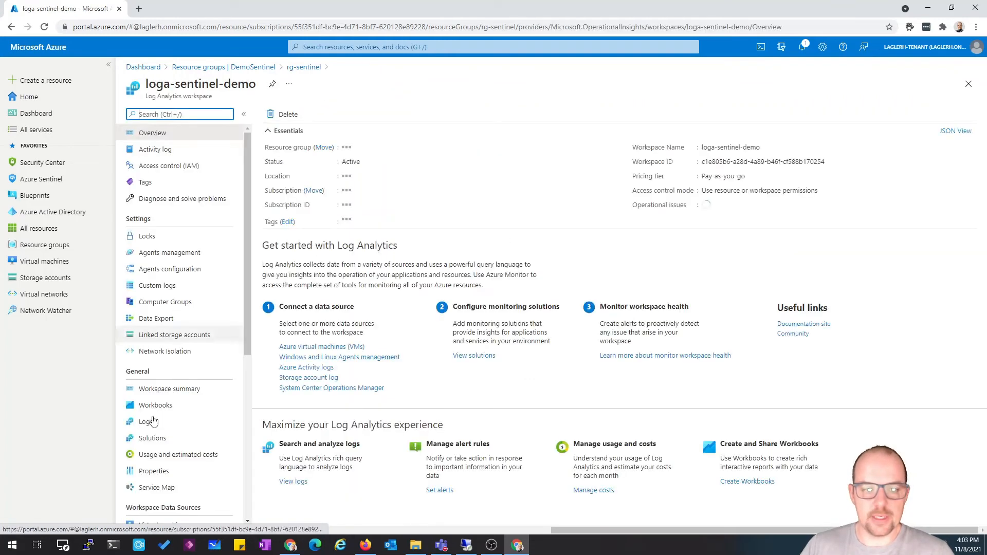
click(149, 421)
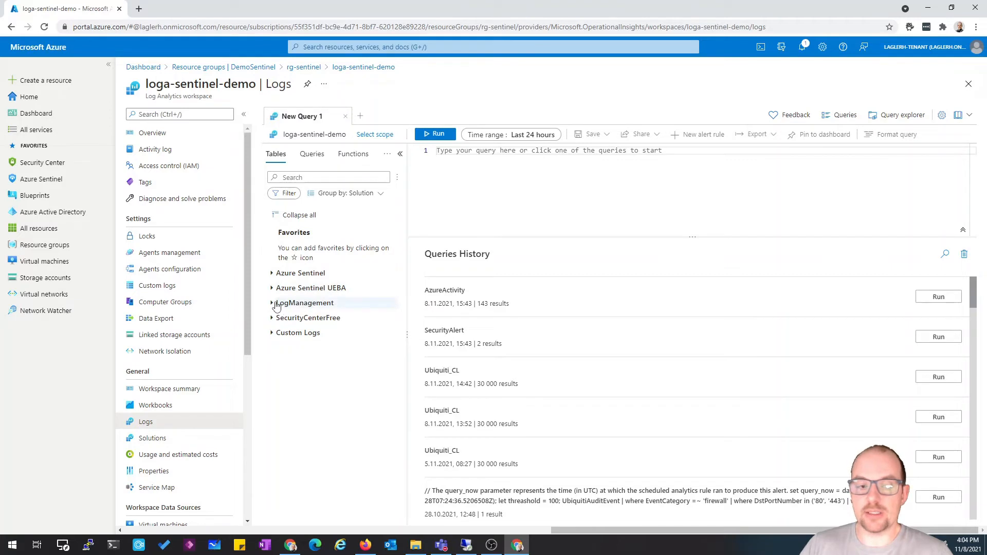
Browse the workspace's table groups, including LogManagement, SecurityCenterFree and Custom Logs
click(272, 304)
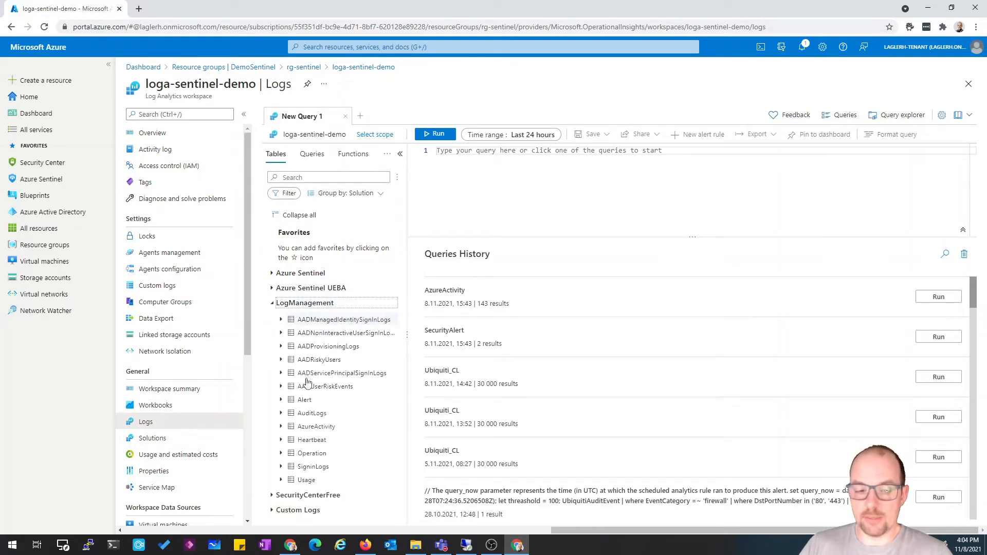
click(273, 304)
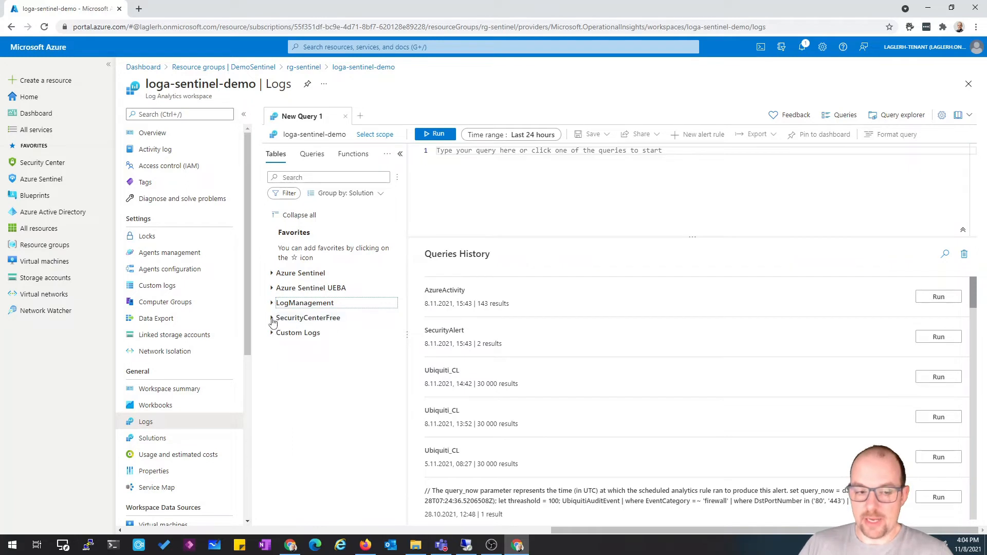
click(272, 318)
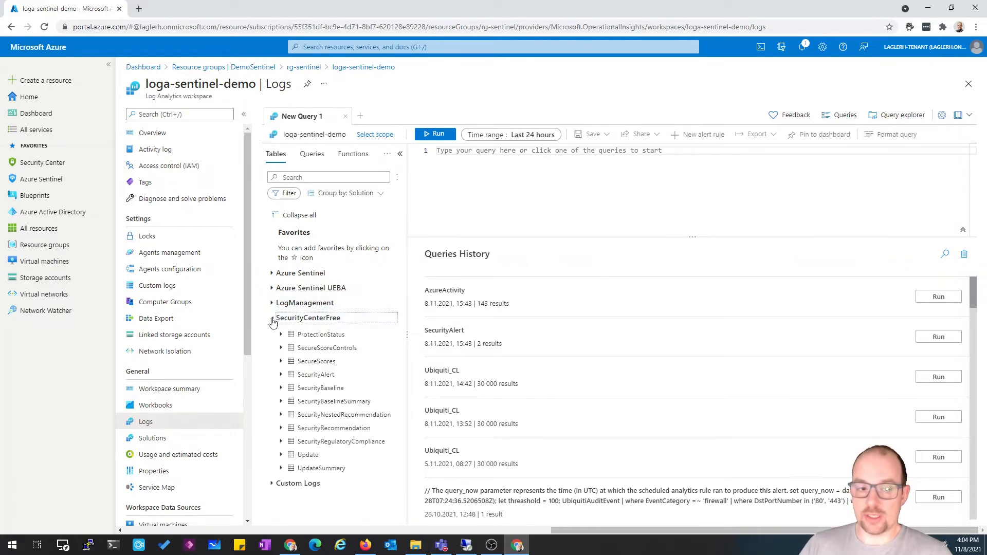
click(273, 318)
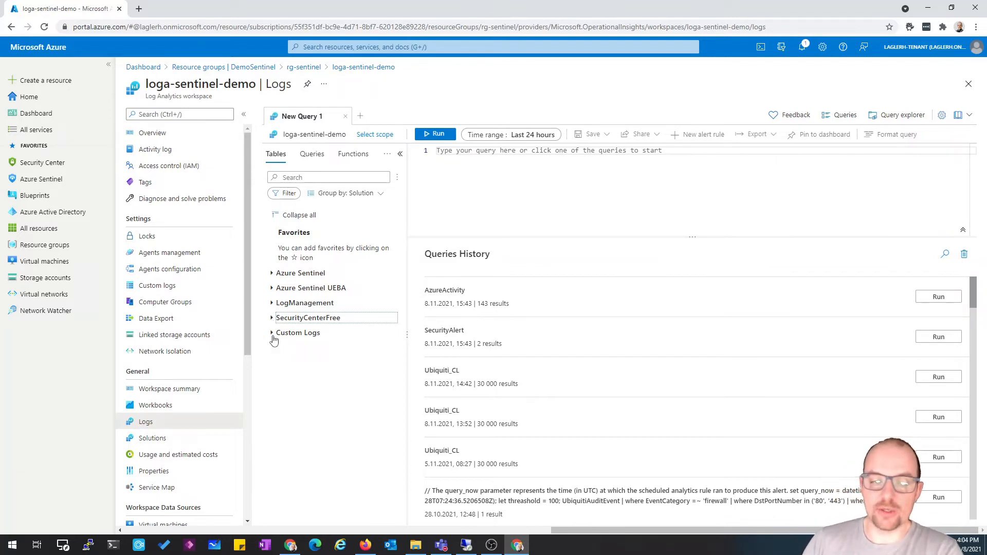
click(273, 334)
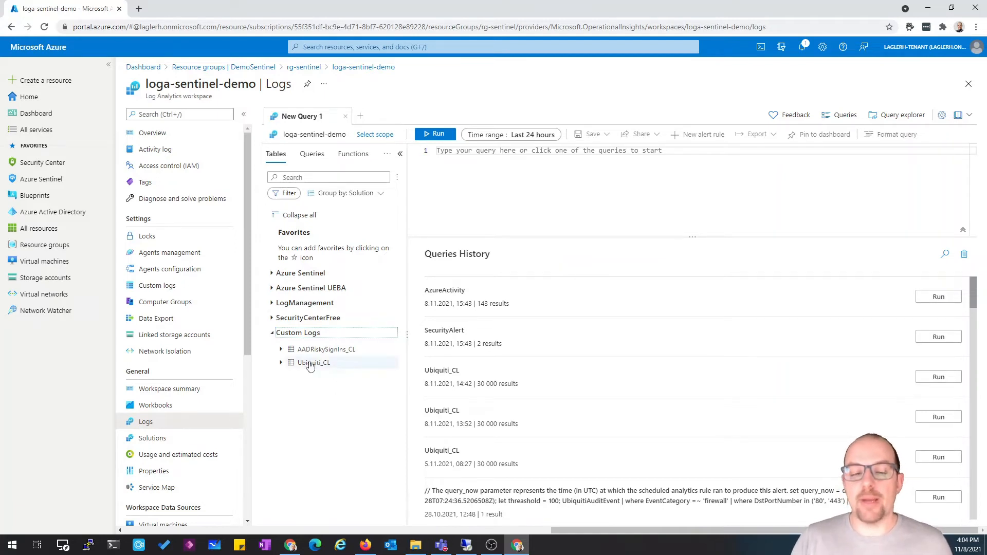
mouse_move(311, 366)
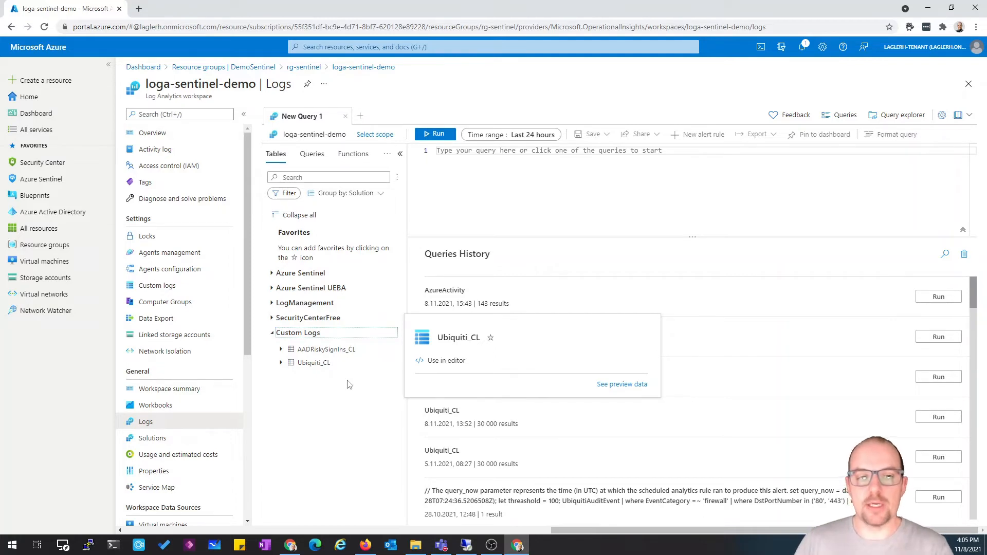
Open the workspace's role assignments and review the Demo-Sentinel-RBAC-OfficeActivity role's permissions
click(161, 166)
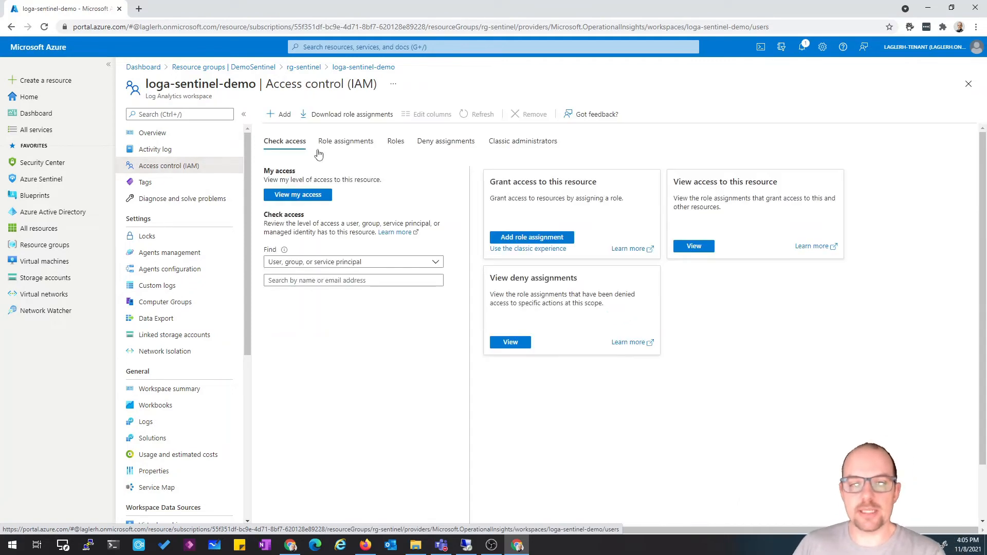
click(332, 141)
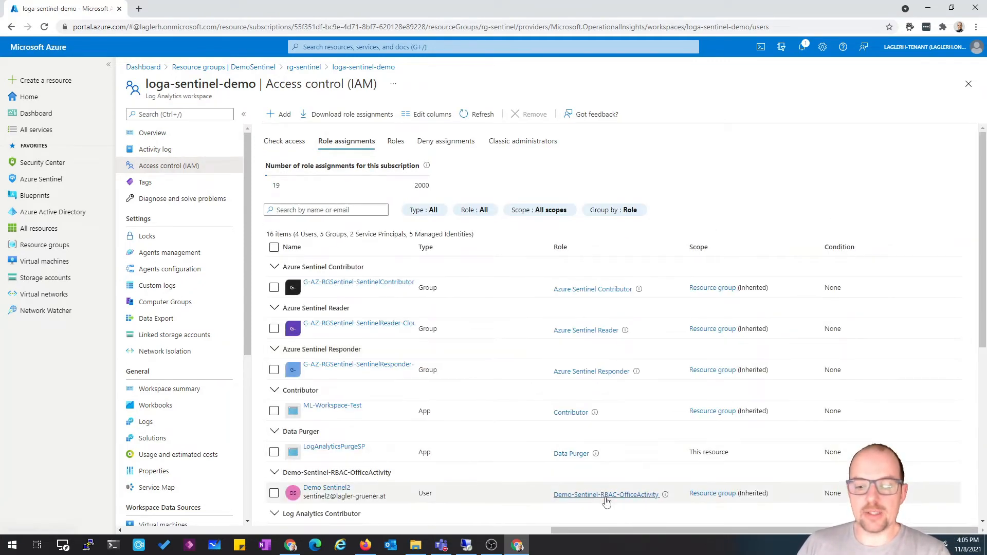
click(607, 500)
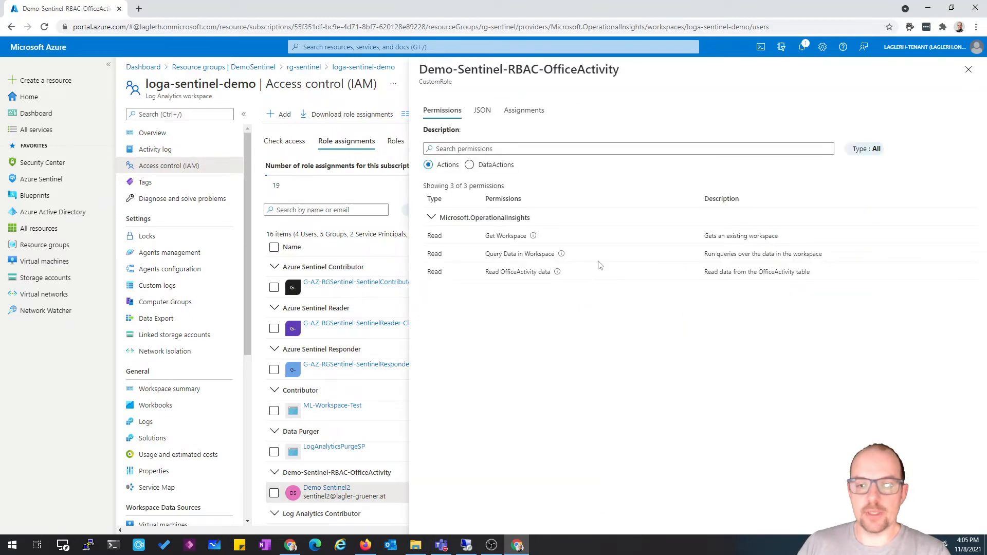
click(967, 72)
Edit the Demo-Sentinel-RBAC-OfficeActivity custom role and rename it Demo-Sentinel-RBAC-OfficeActivity-CustomLog
click(396, 141)
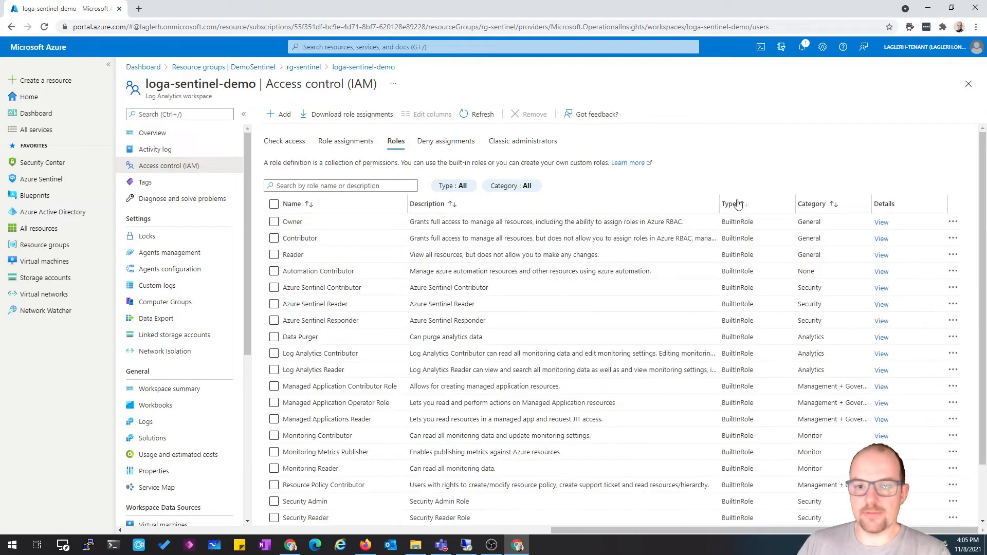
click(738, 203)
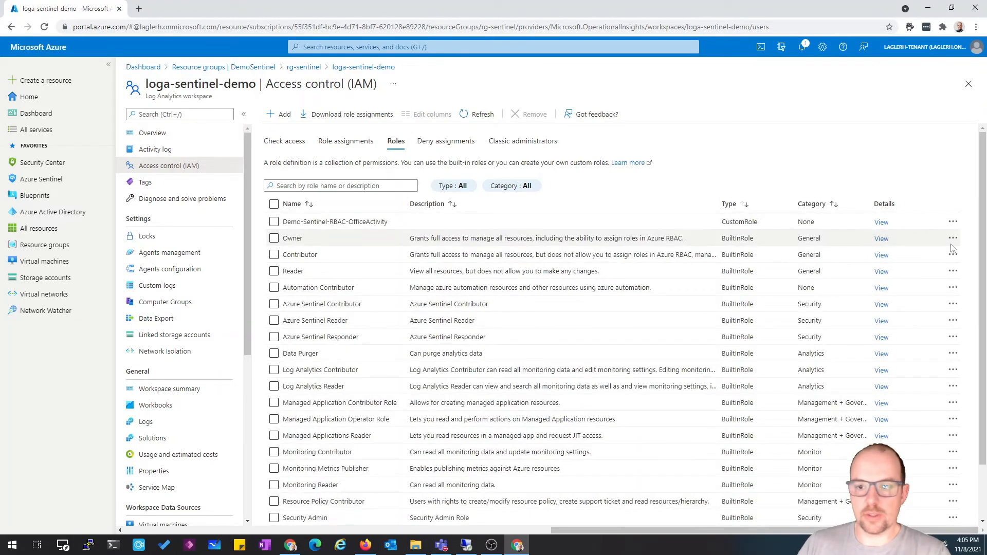
click(955, 224)
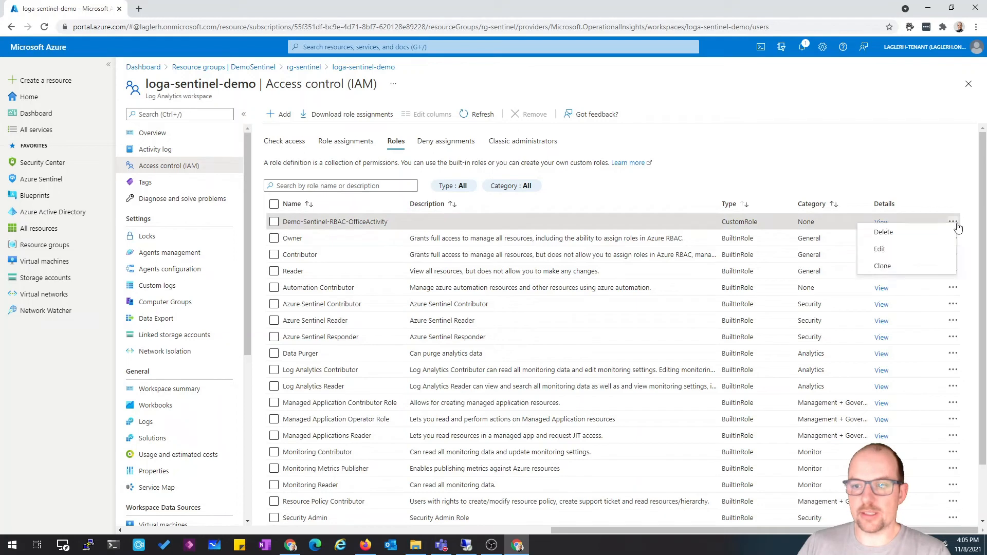
click(905, 250)
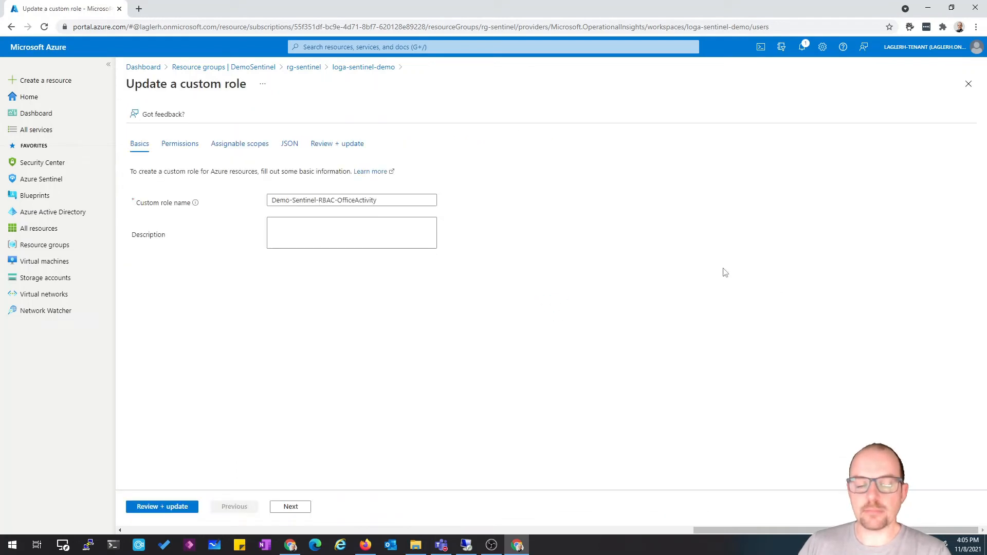
double_click(366, 201)
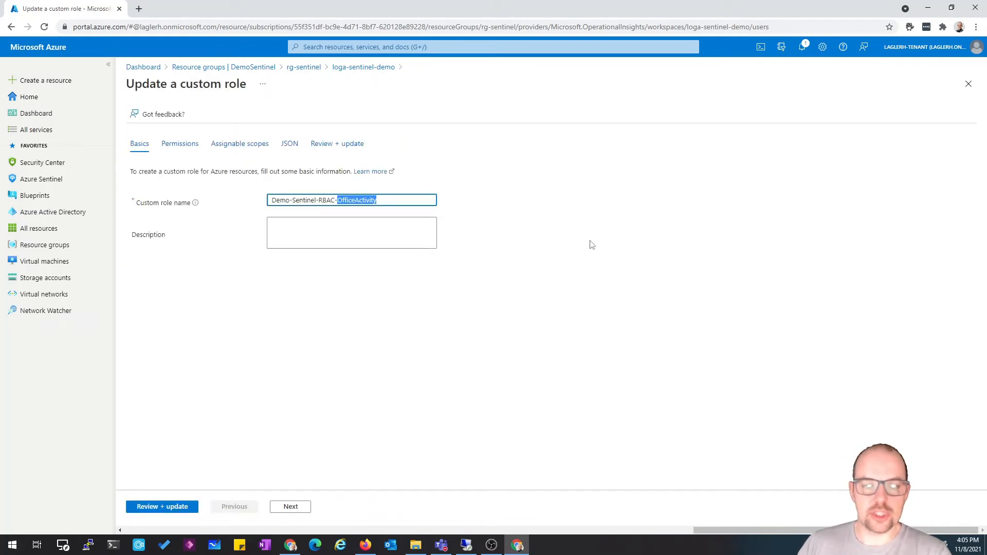
click(414, 201)
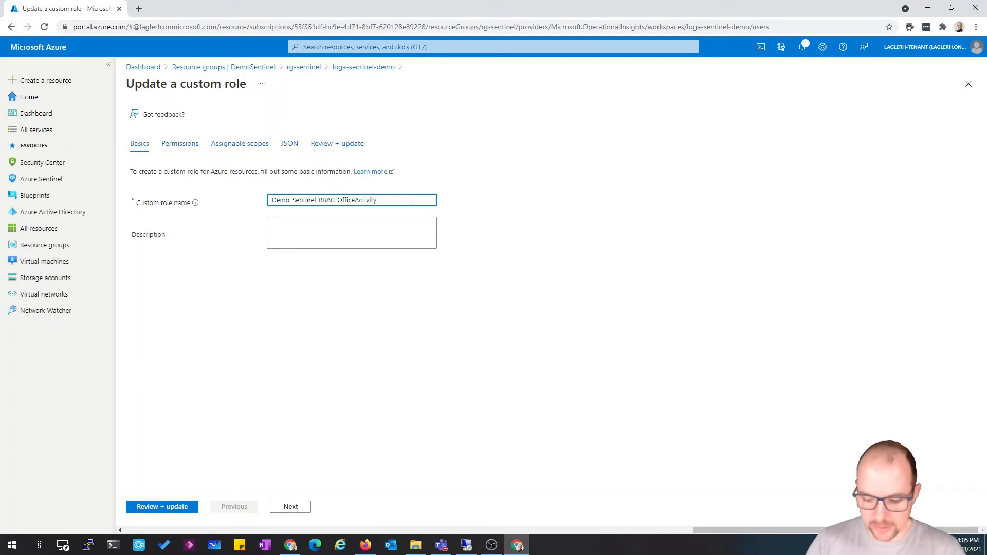
text(-CustomLog)
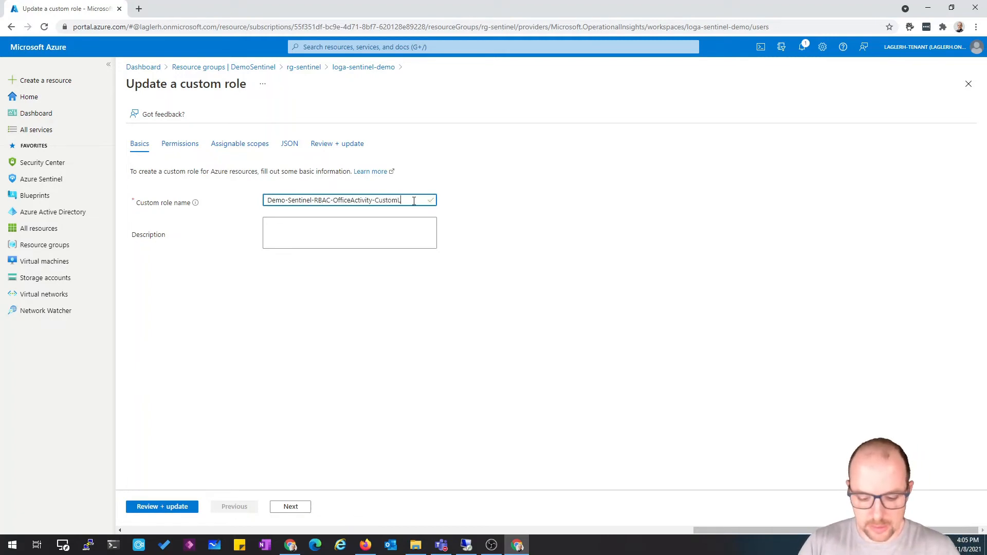
Add the Microsoft.OperationalInsights Read Custom Logs permission to the role's permissions
click(288, 506)
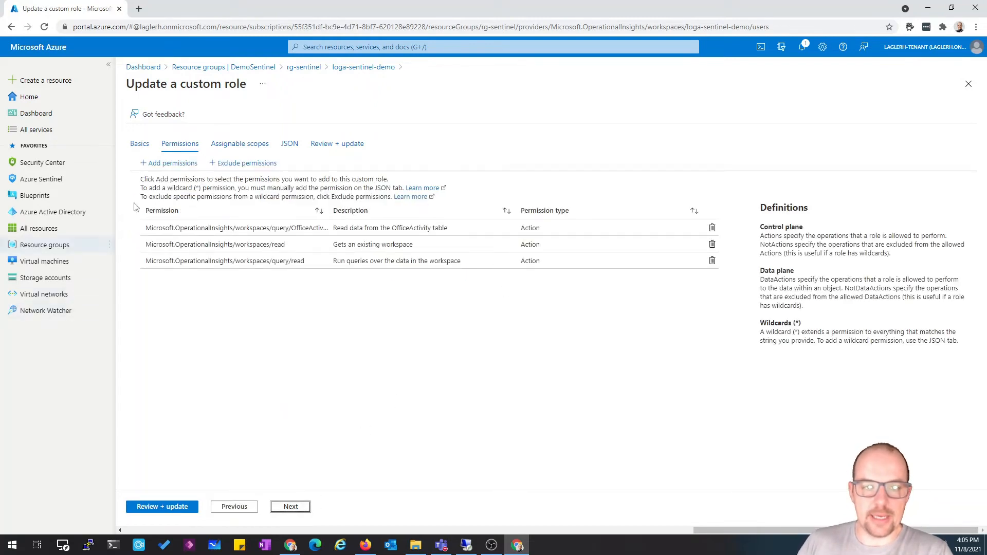
click(168, 165)
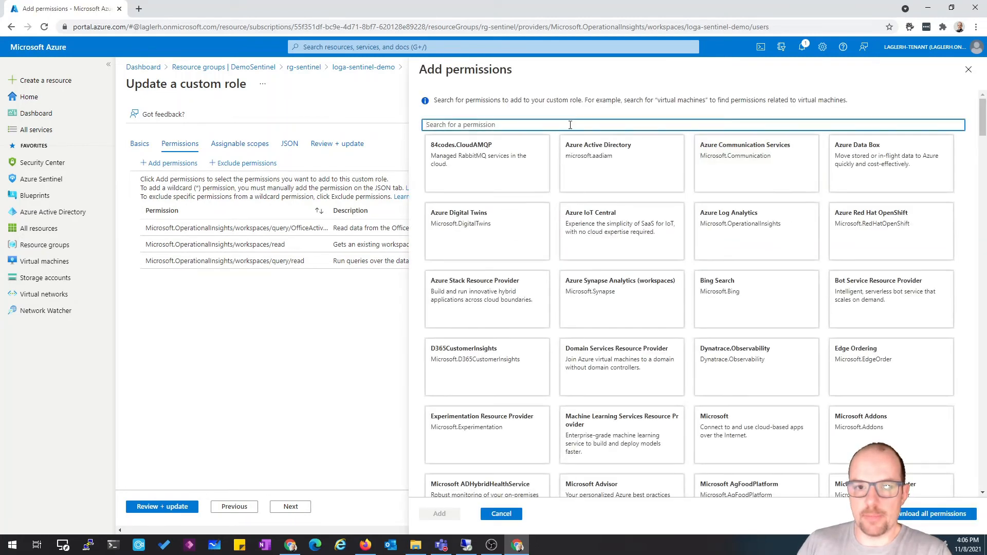
text(Microsof)
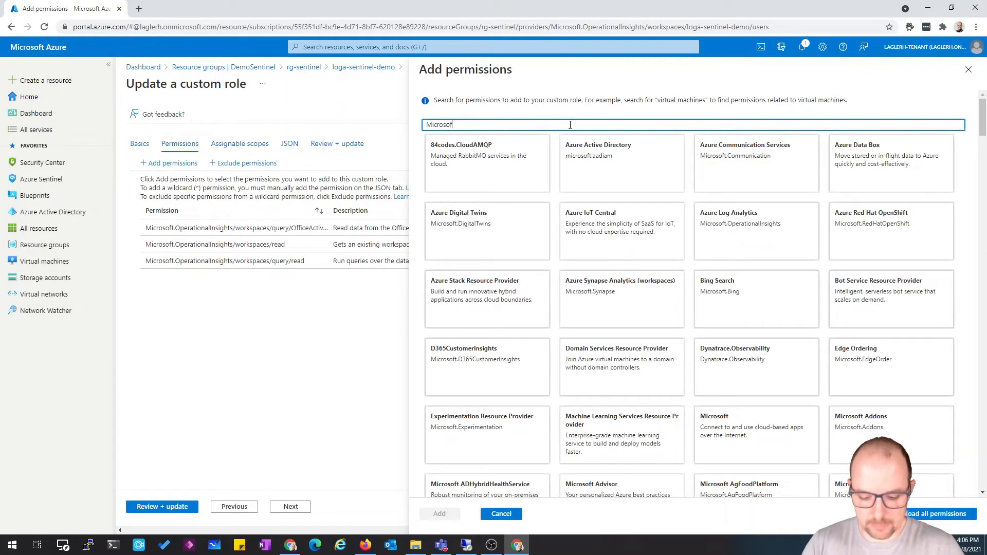
text(t.Oper)
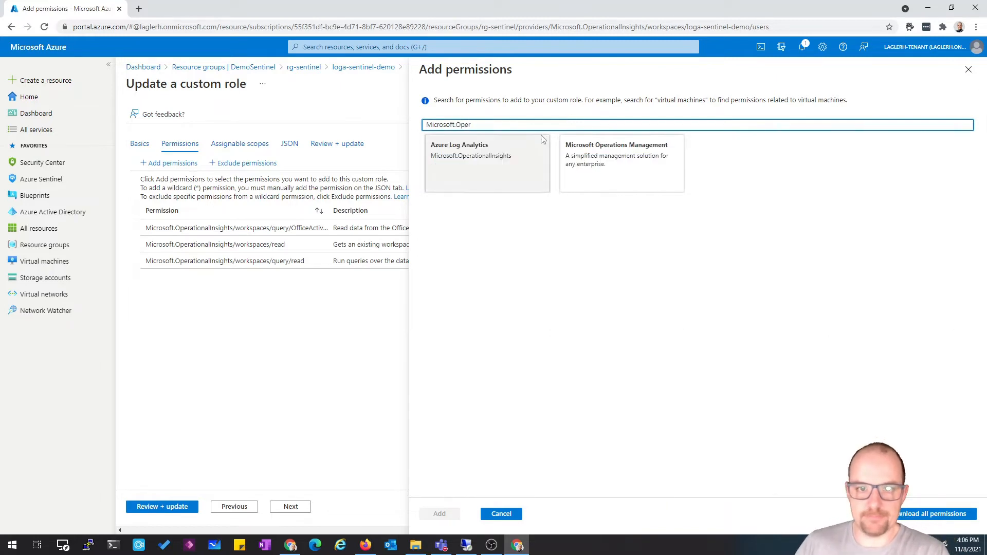
click(501, 165)
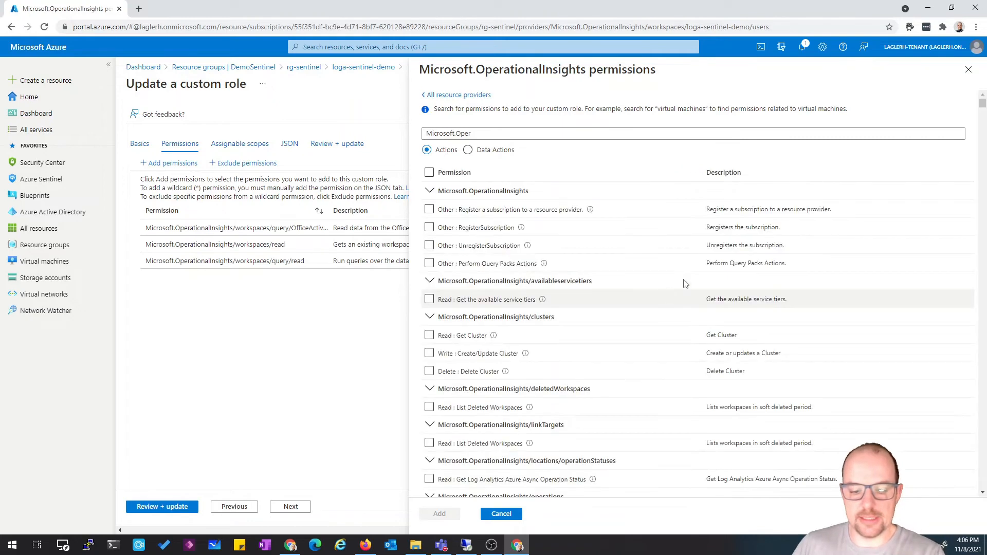
scroll(674, 247, down, 20)
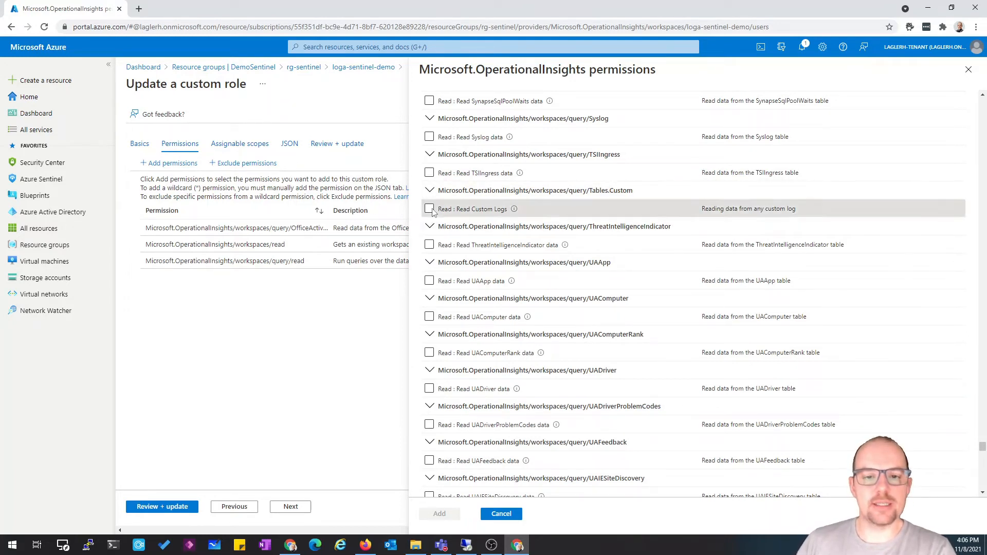
click(735, 210)
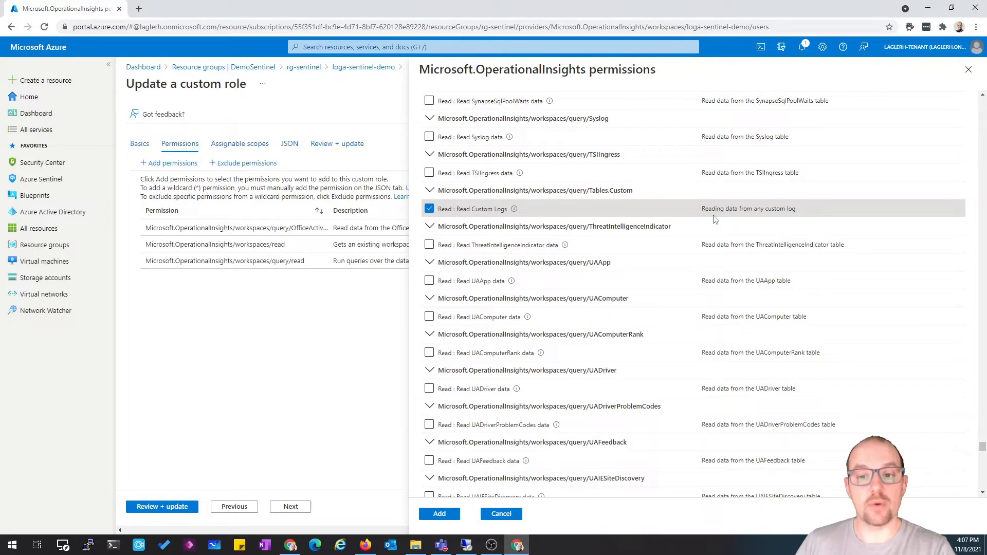
click(440, 513)
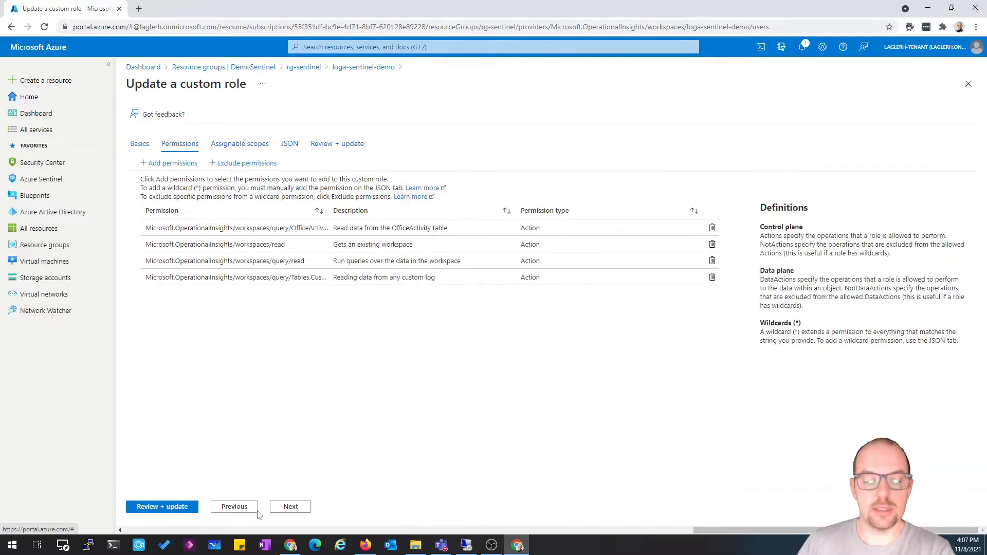
Review the role's scopes and settings and save the updated custom role
click(289, 508)
click(299, 508)
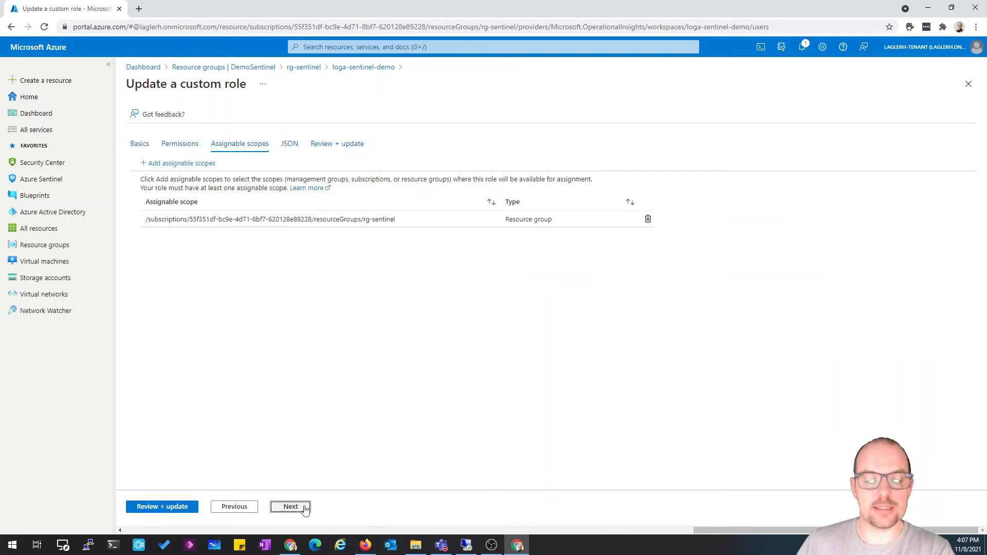
click(301, 508)
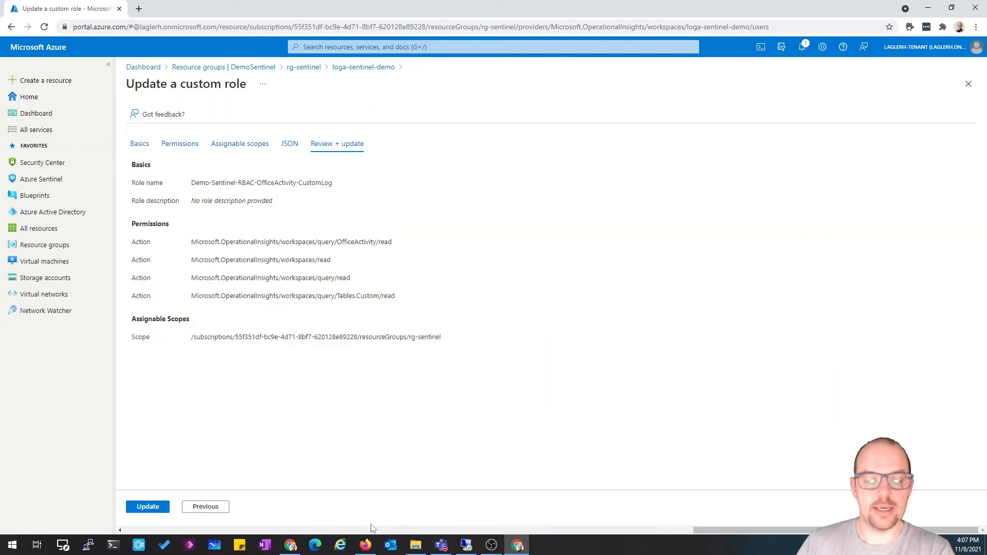
click(148, 510)
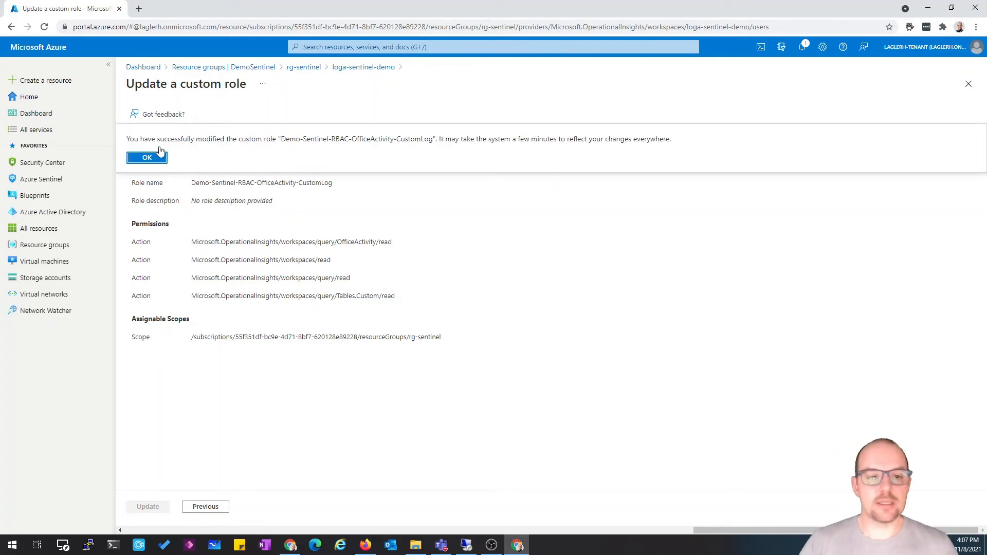
click(148, 158)
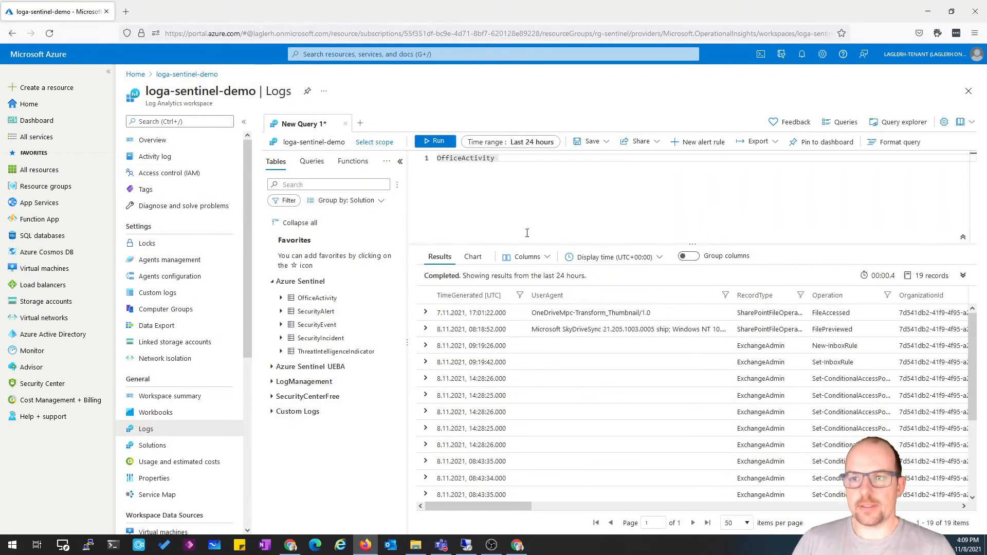
In Firefox, open the account menu to check the signed-in test user
click(977, 54)
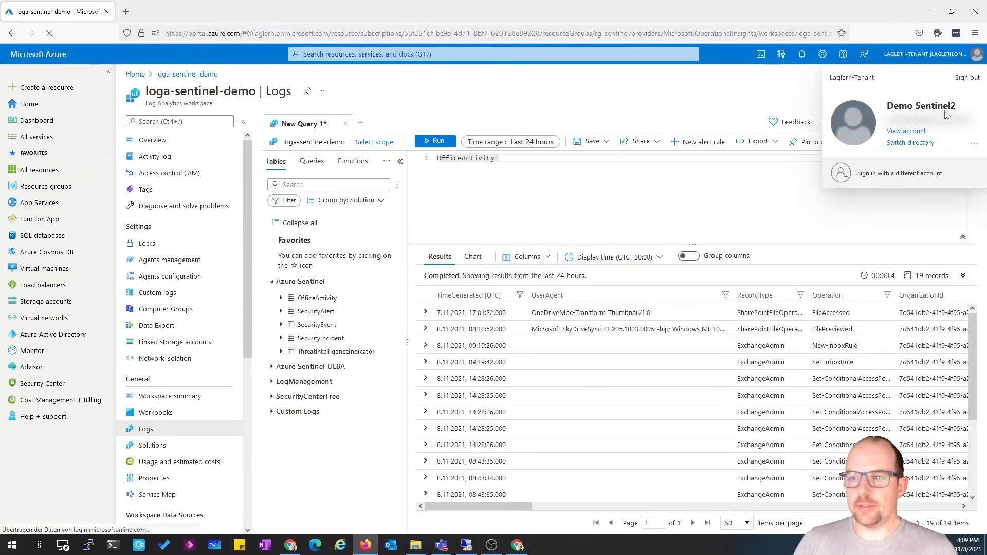
Sign out of the Azure portal as the test user
click(968, 78)
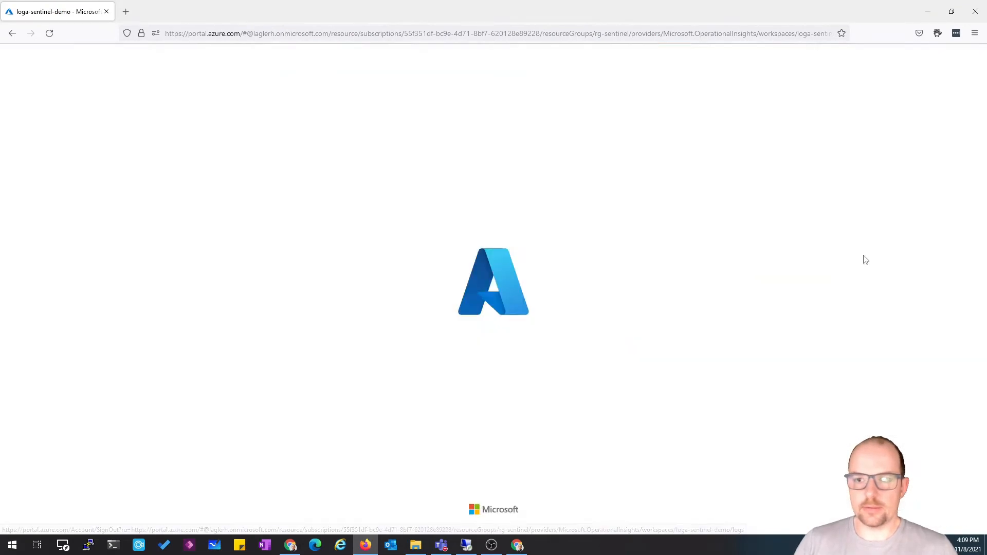
click(497, 316)
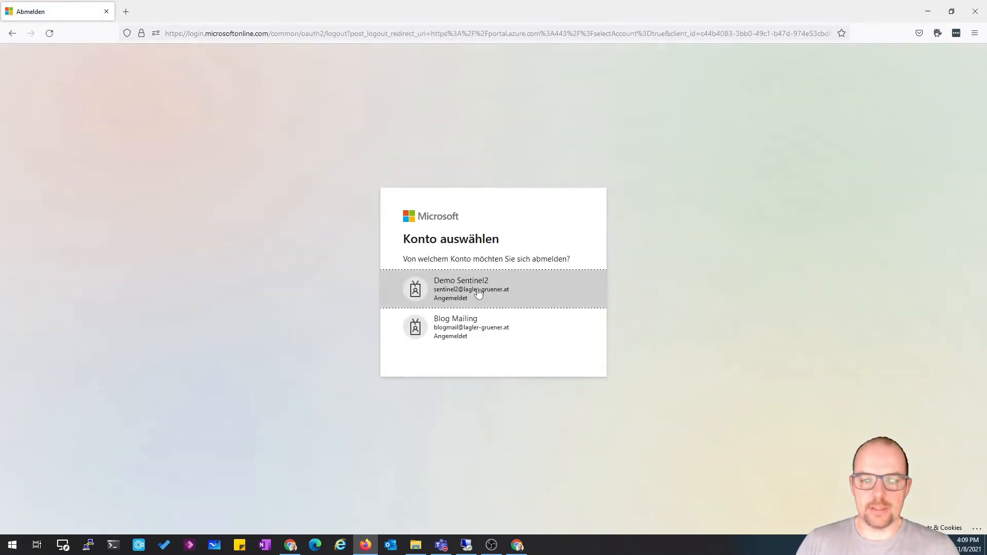
click(478, 293)
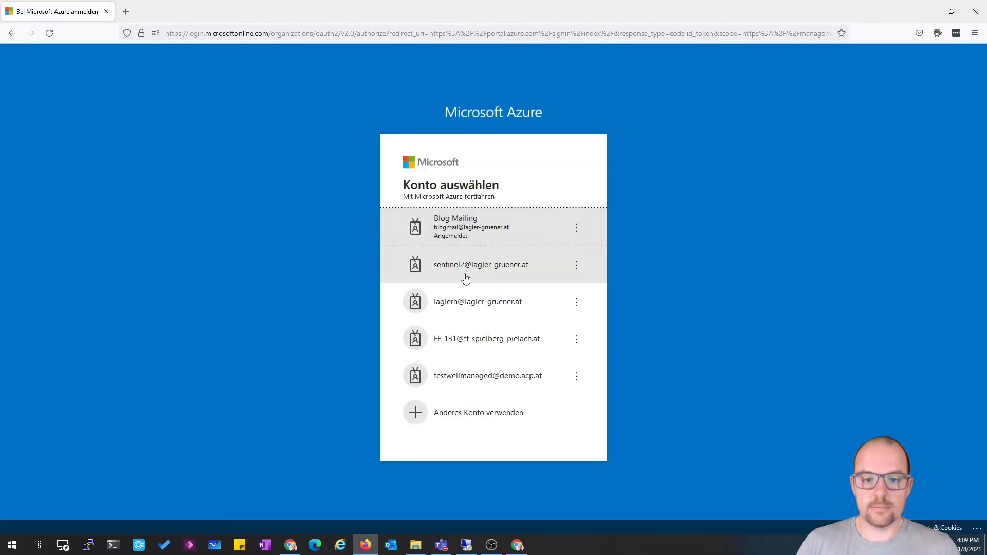
Sign back in with the second Sentinel test account, entering its password and declining to save the credentials
click(488, 275)
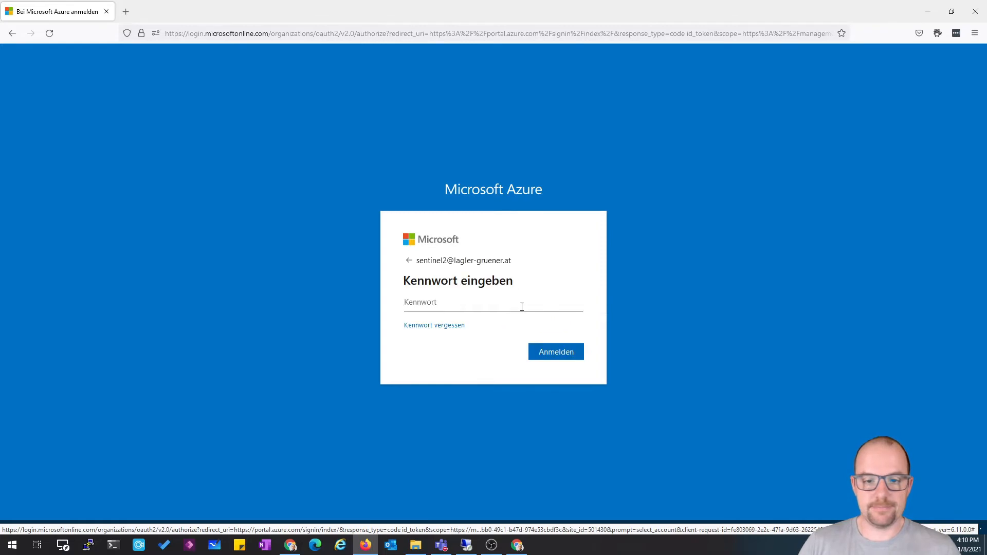
text(********)
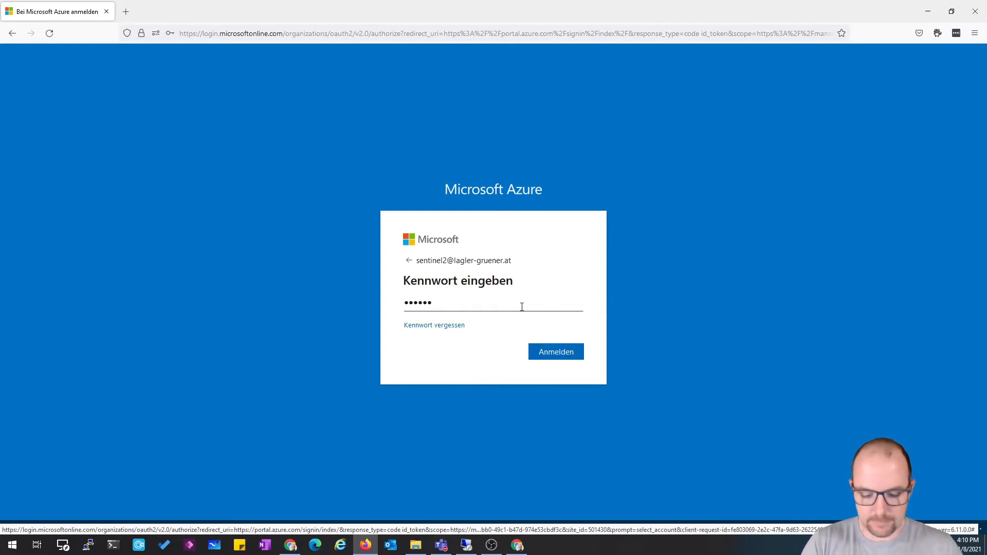
key(Return)
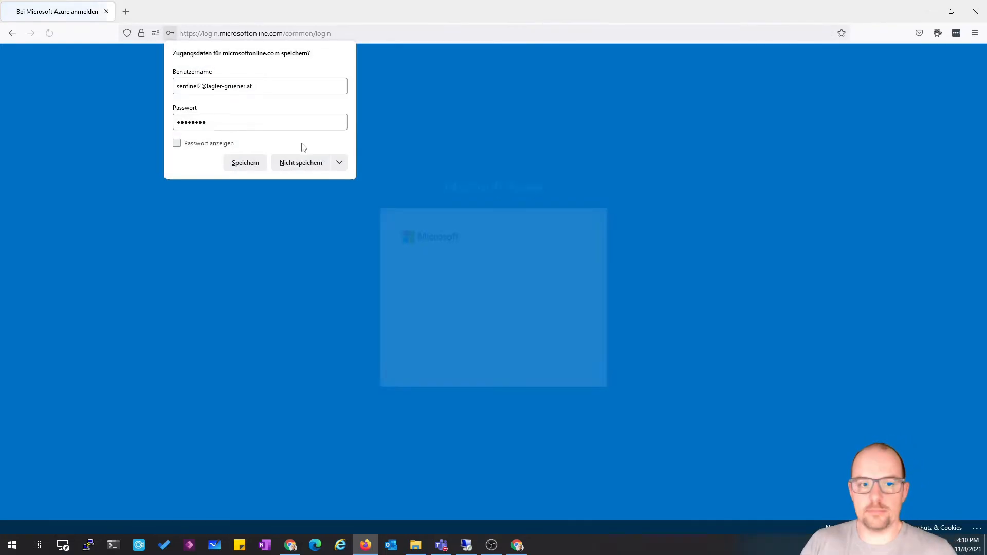
click(301, 162)
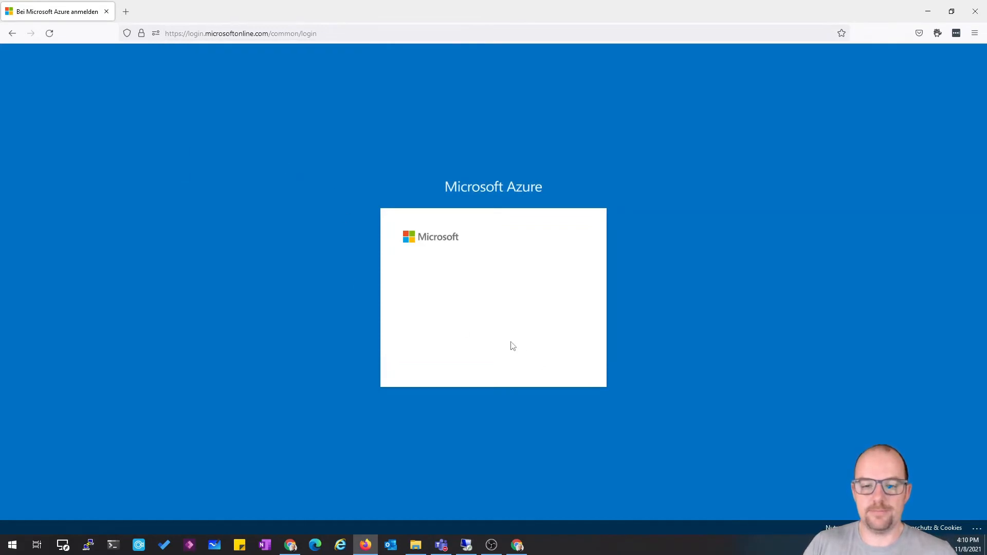
click(498, 355)
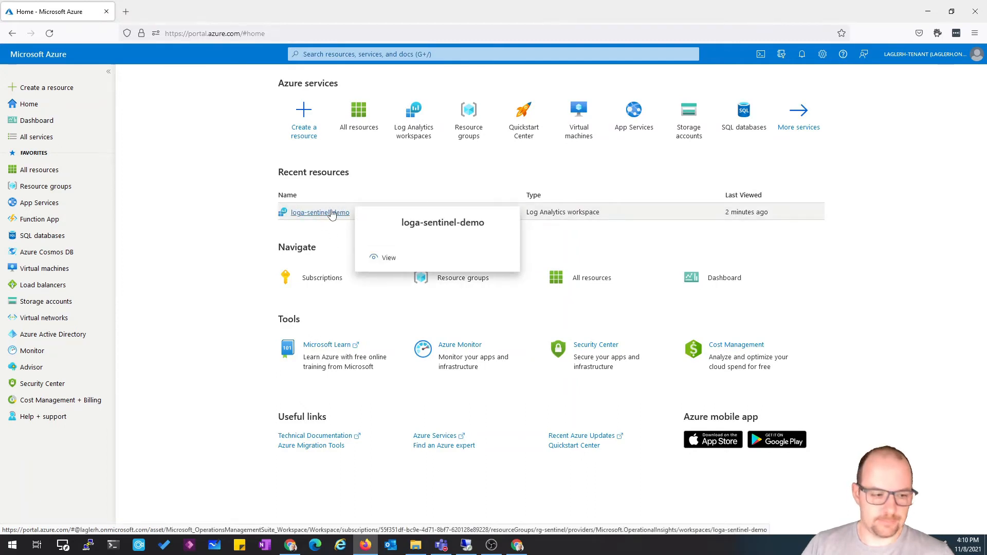
Open the loga-sentinel-demo workspace's Logs and run a query on the Ubiquiti_CL custom log table
click(332, 214)
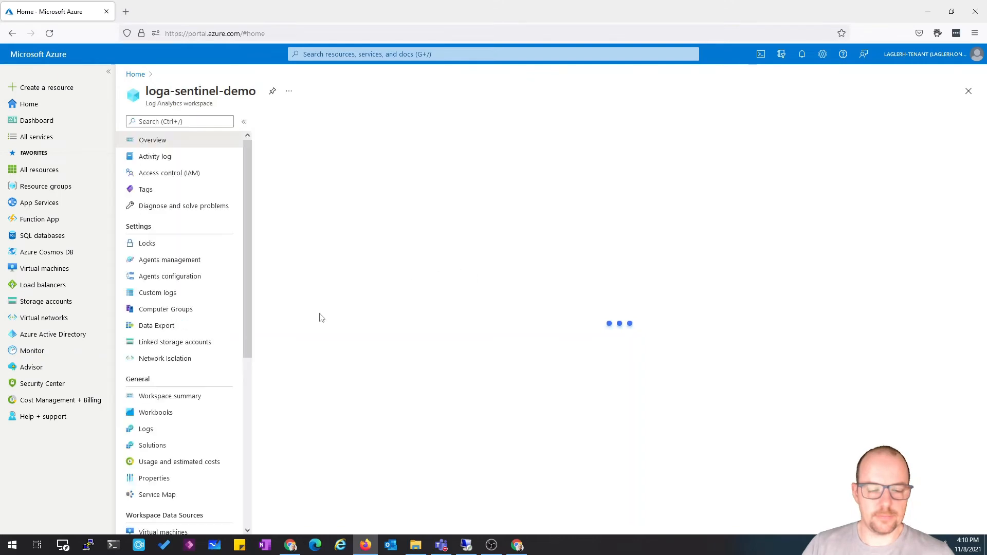
click(146, 432)
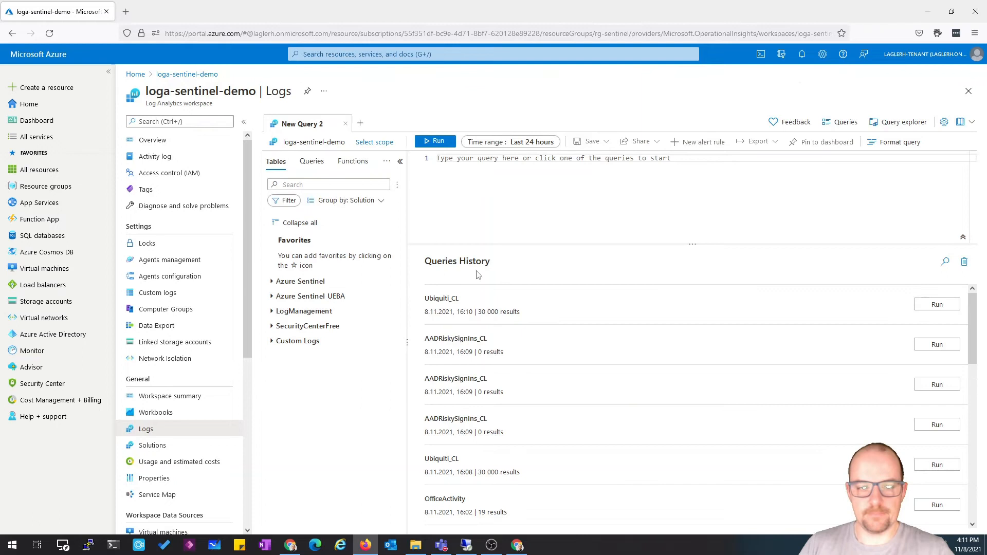
click(273, 342)
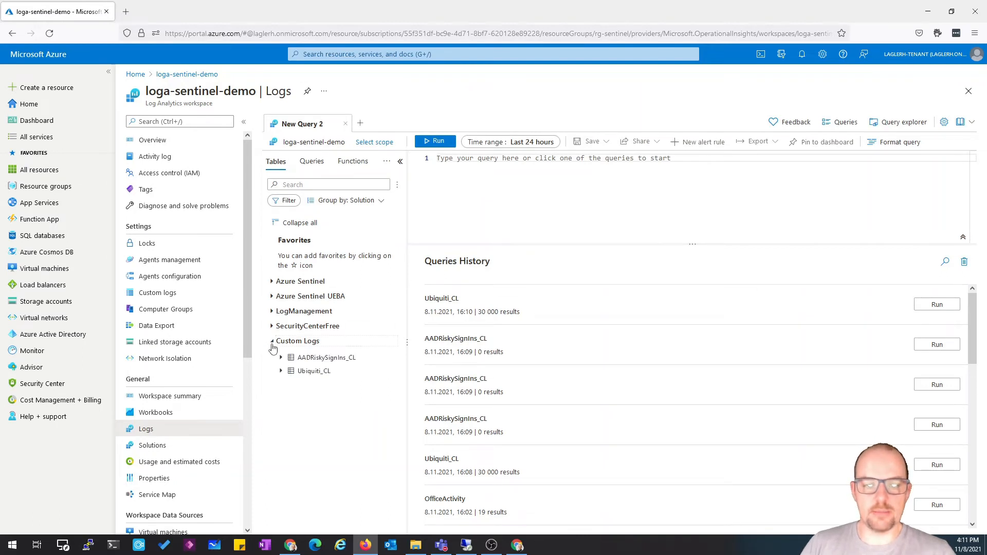
double_click(314, 371)
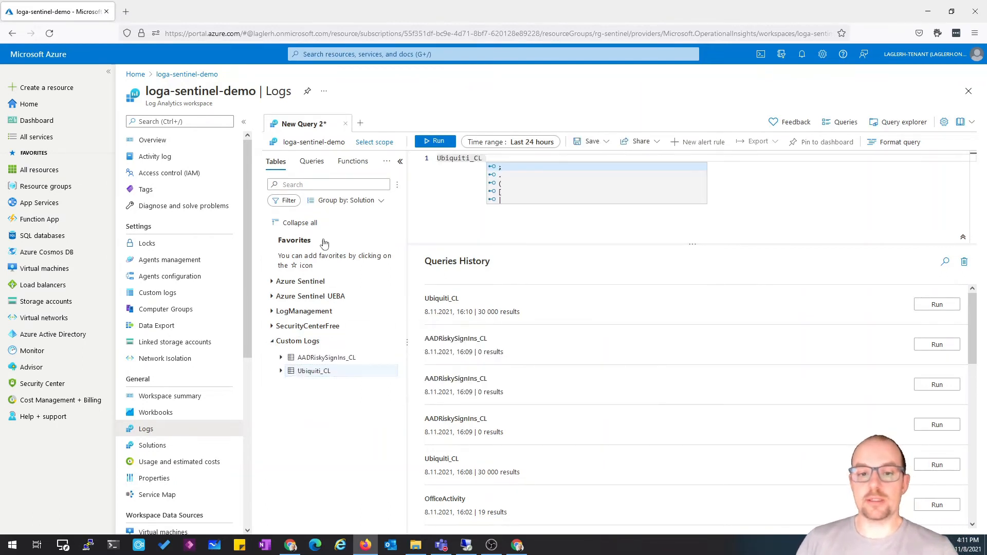
click(437, 142)
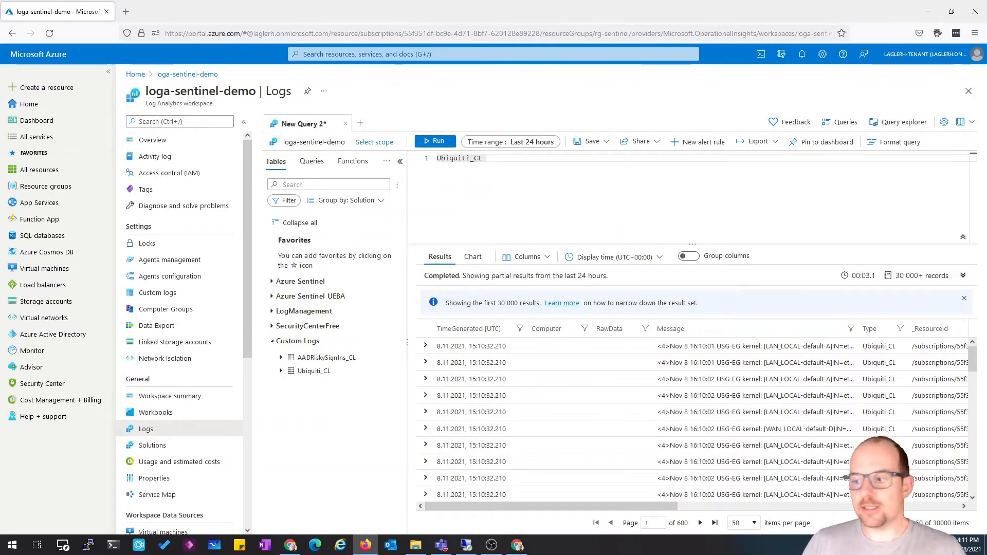
Examine the Ubiquiti_CL query results' columns, including the _ResourceId values
key(alt+Tab)
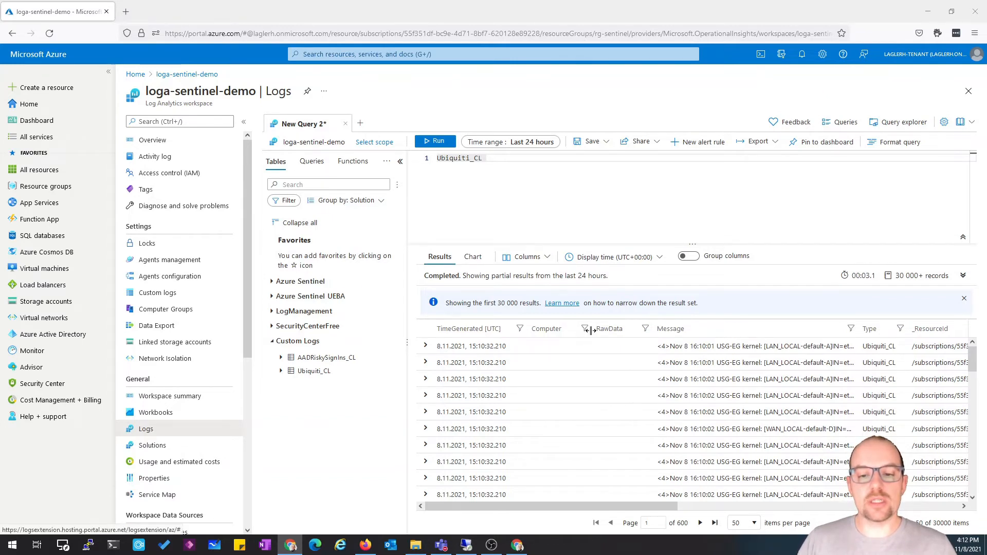
drag(593, 329, 569, 330)
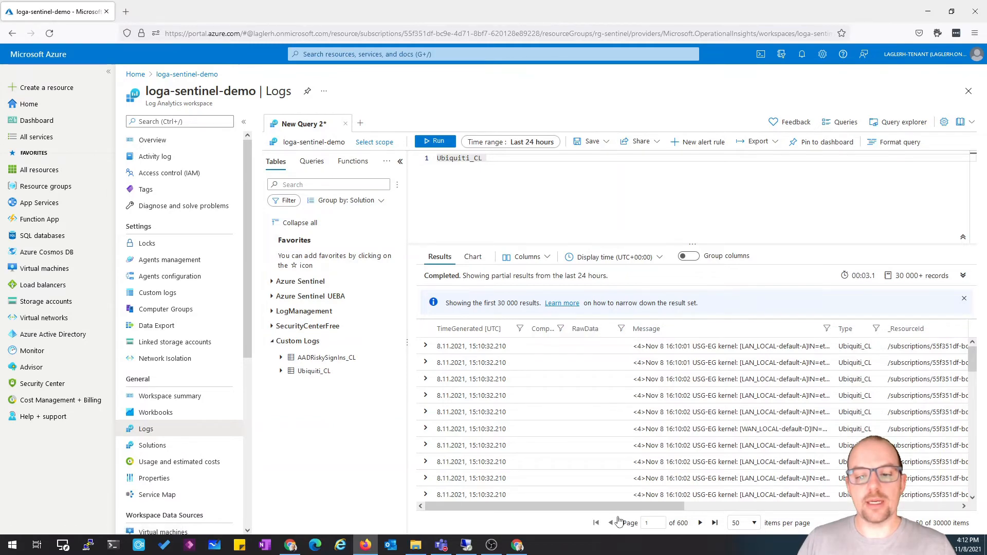
drag(620, 510, 797, 477)
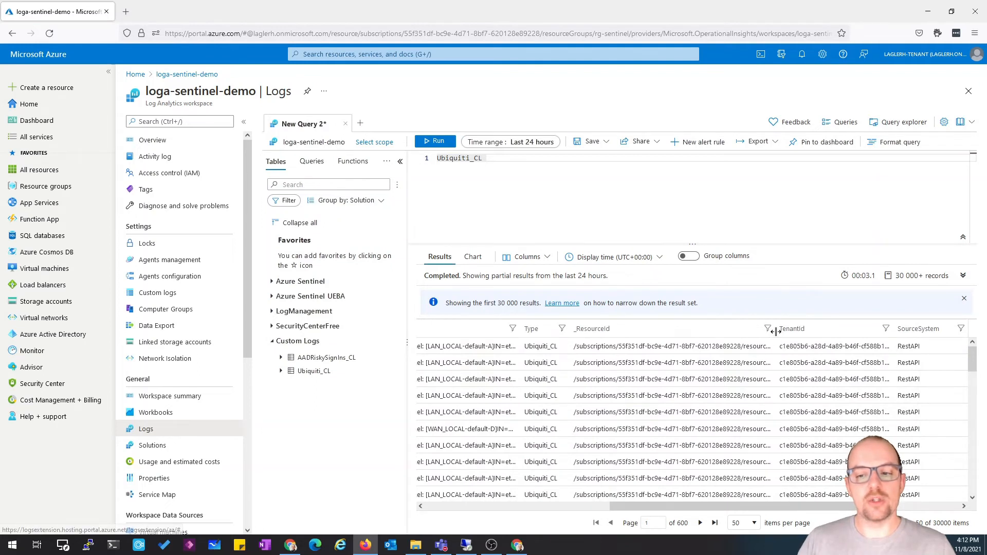
drag(776, 332, 837, 332)
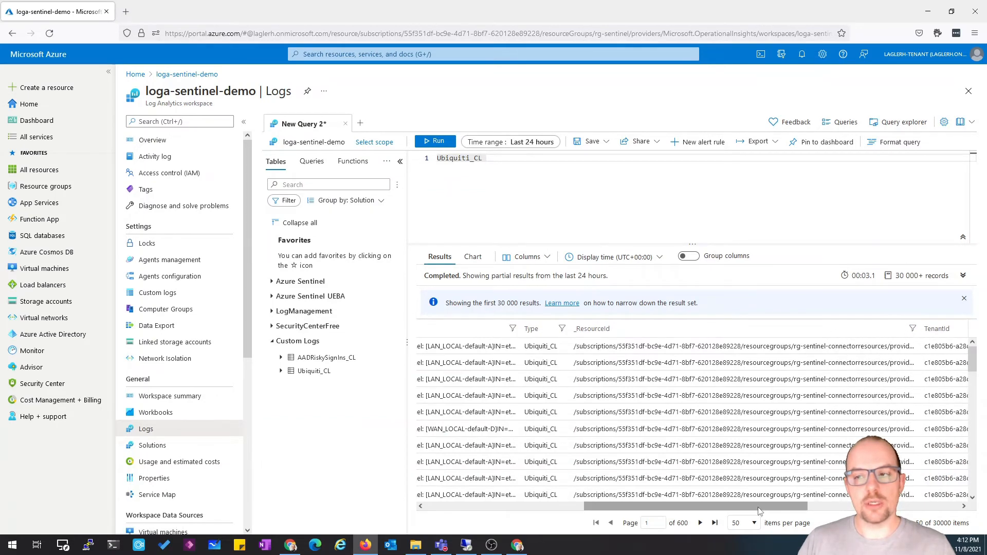
drag(760, 507, 880, 507)
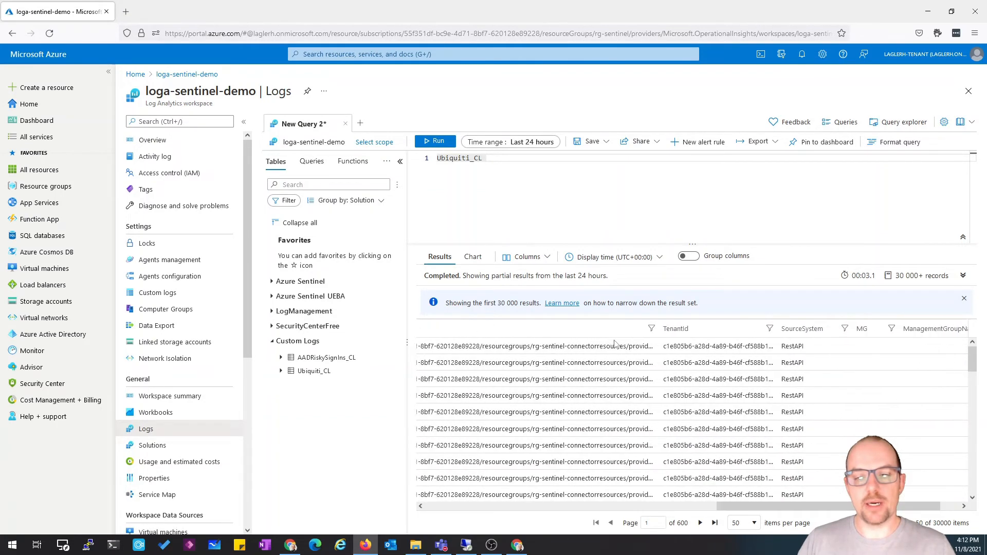
drag(655, 328, 886, 326)
drag(791, 505, 854, 506)
drag(620, 349, 966, 350)
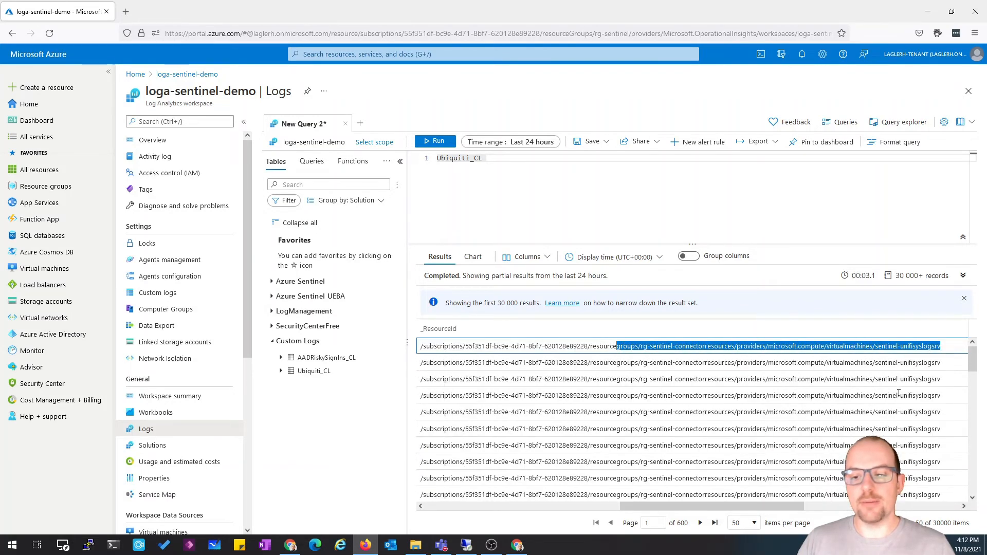
drag(750, 506, 841, 506)
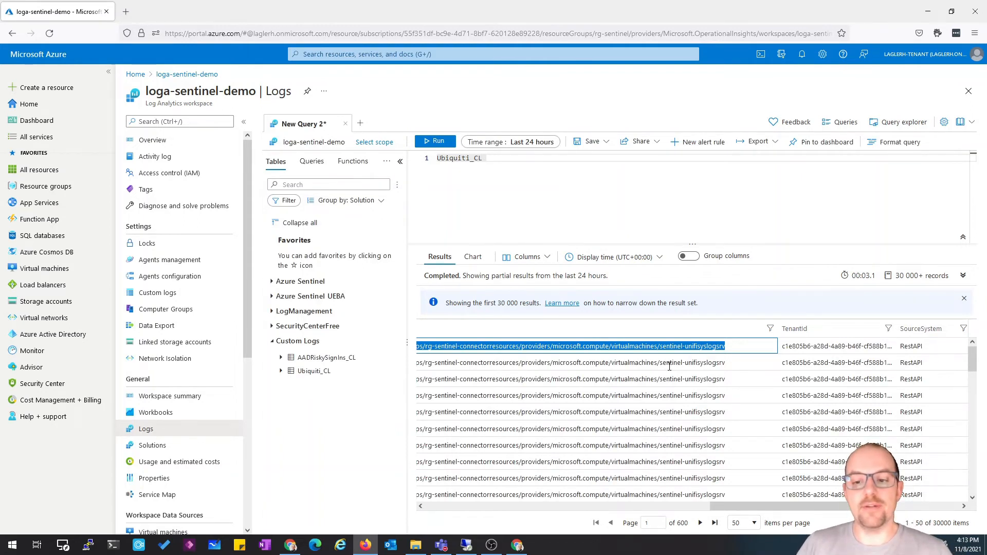
In the admin browser session, open the loga-sentinel-demo workspace's Properties from the rg-sentinel resource group
click(968, 92)
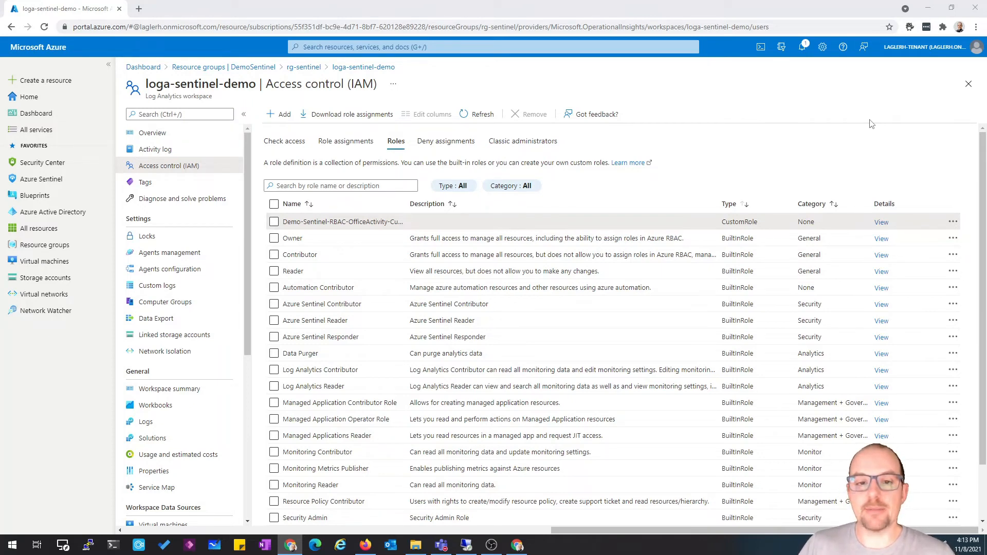
click(968, 84)
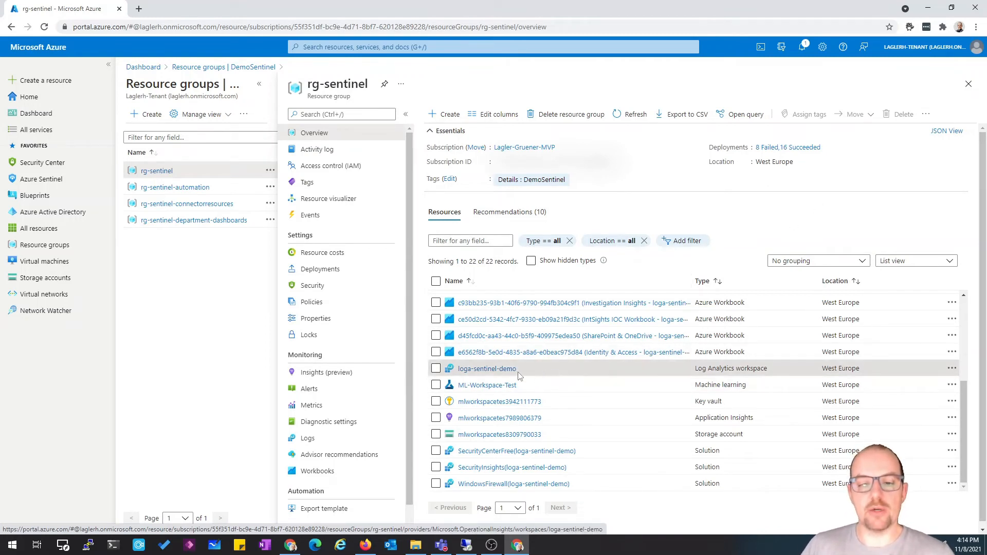
click(498, 370)
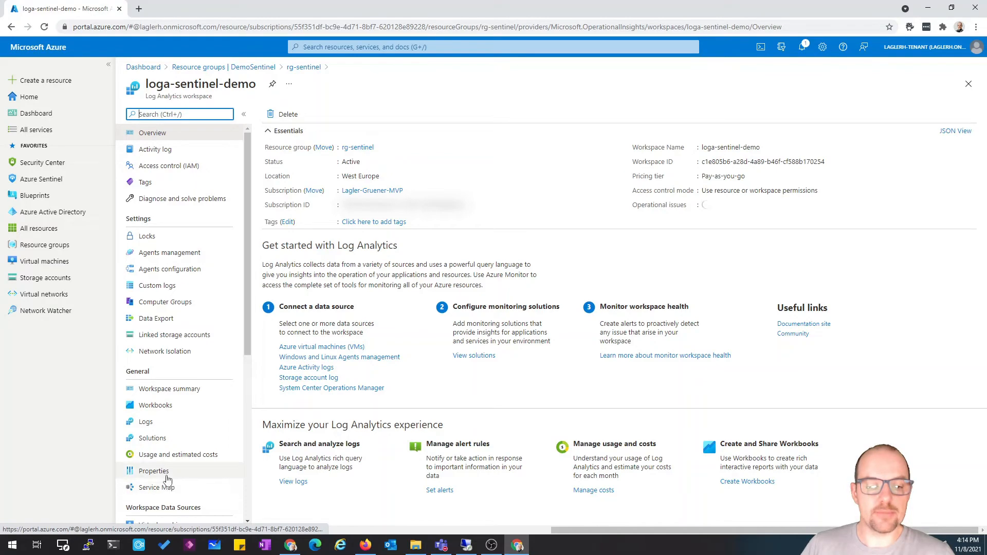
click(166, 471)
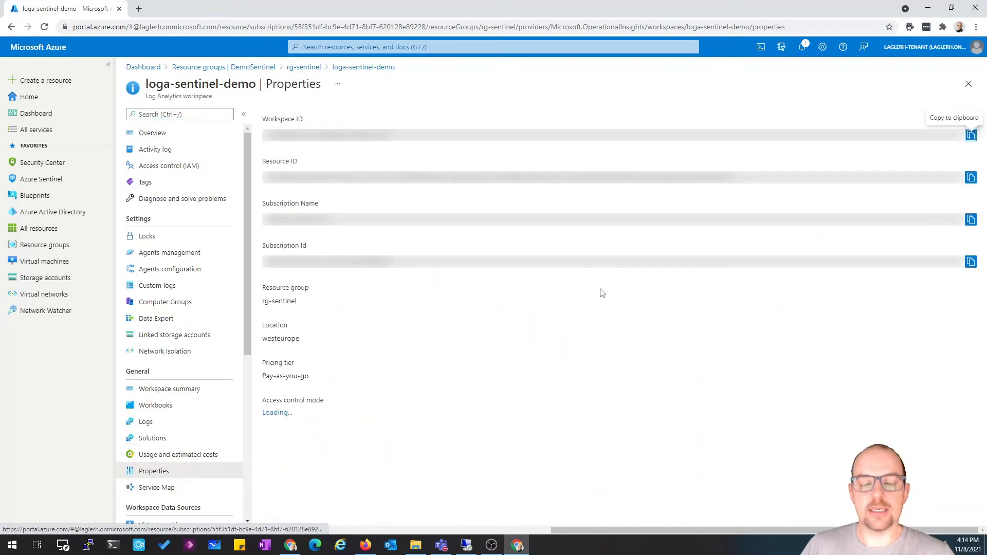
Unmask the portal to examine the workspace's resource ID, then turn the portal masking back on
click(910, 27)
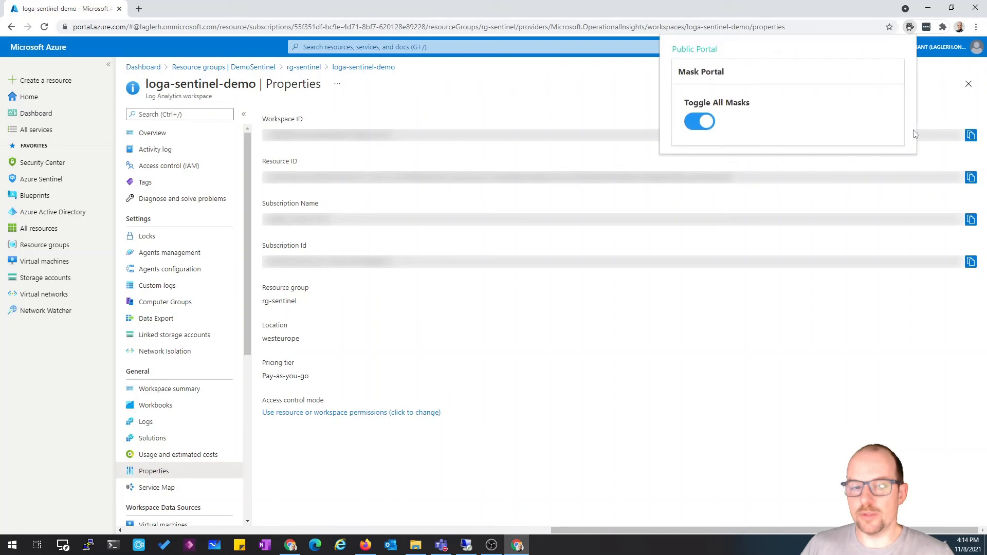
click(703, 123)
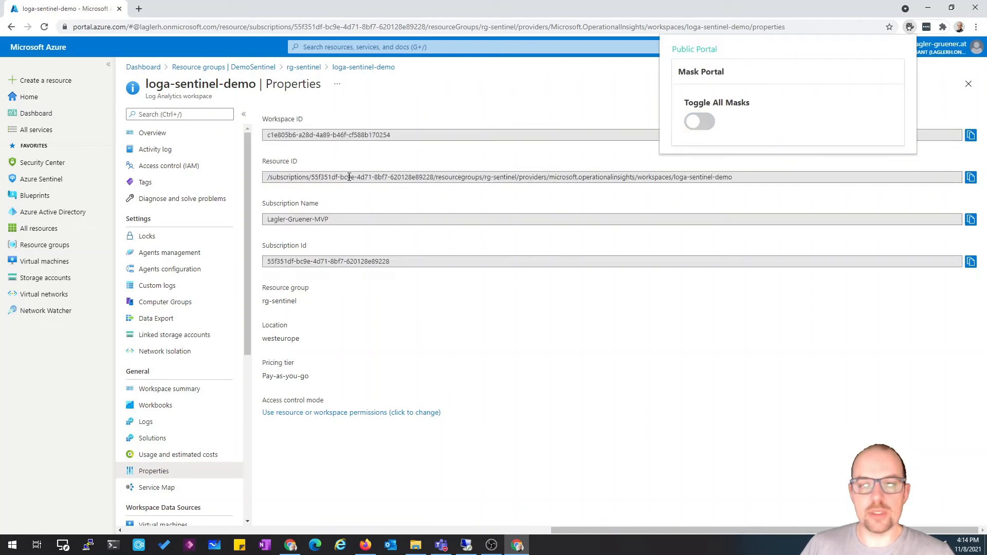
drag(351, 177, 800, 174)
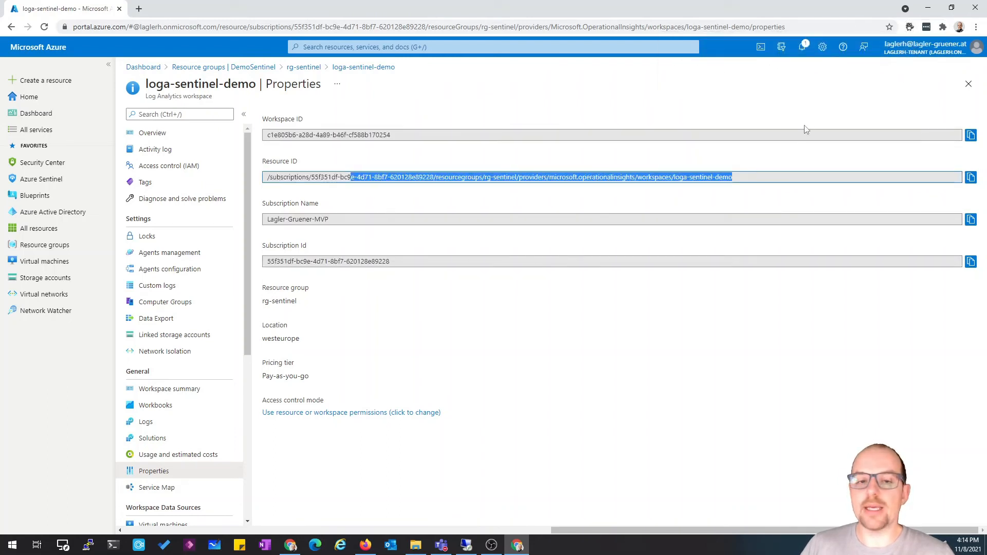
click(745, 181)
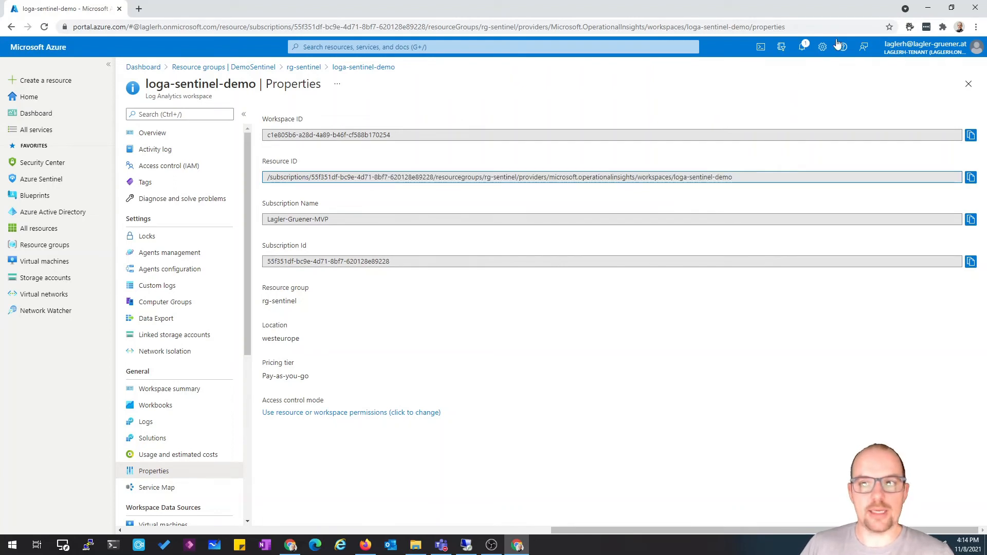
click(910, 27)
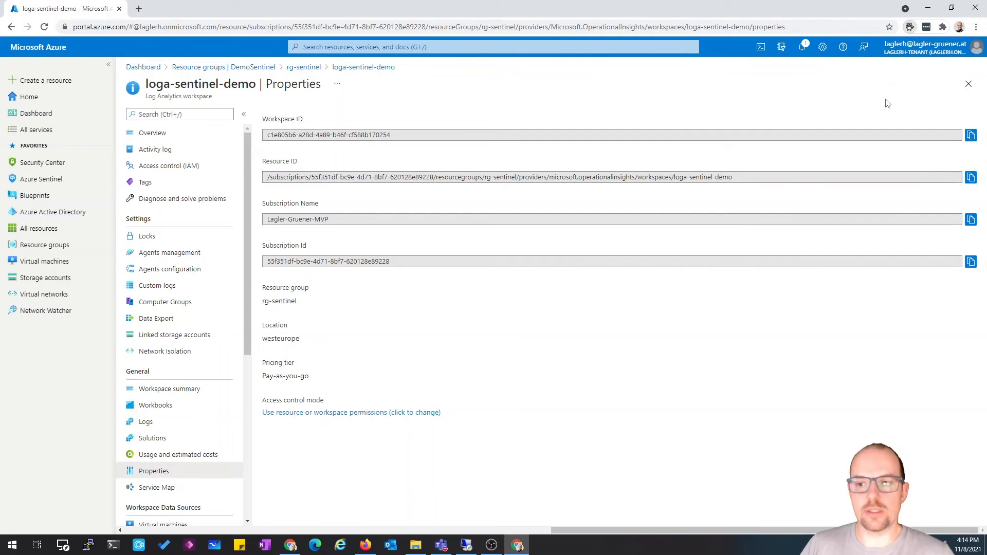
click(709, 121)
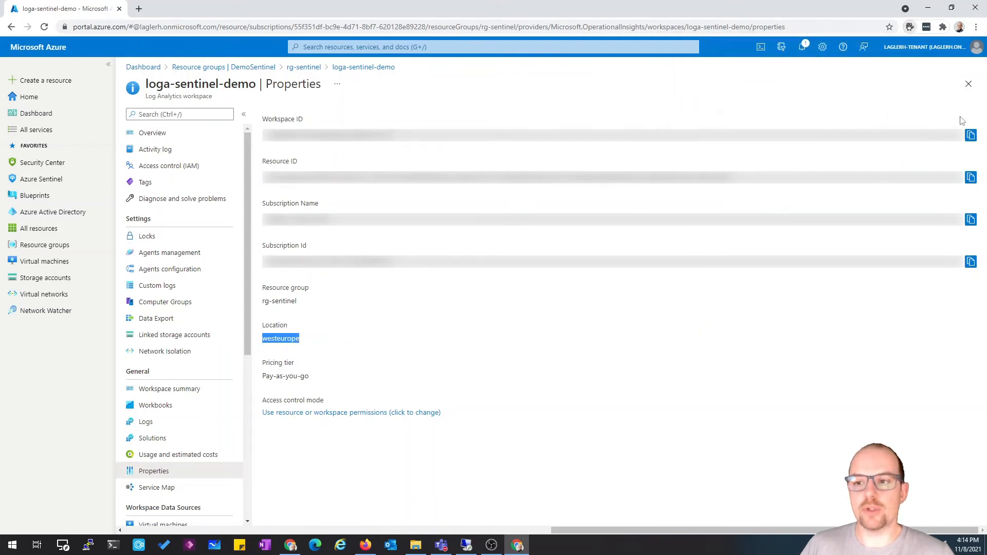
Close the workspace blades and create a new blank dashboard from the Dashboard page
click(969, 84)
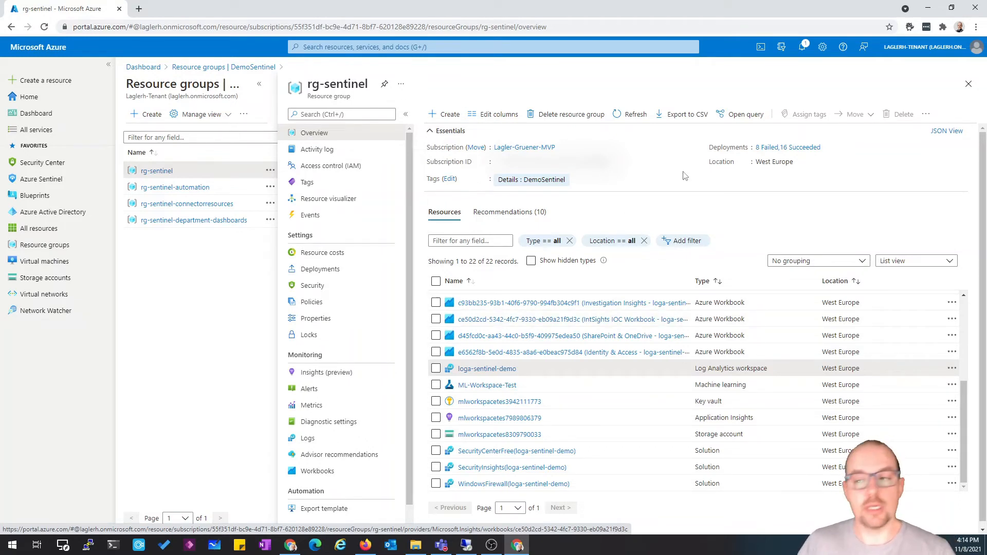
click(969, 84)
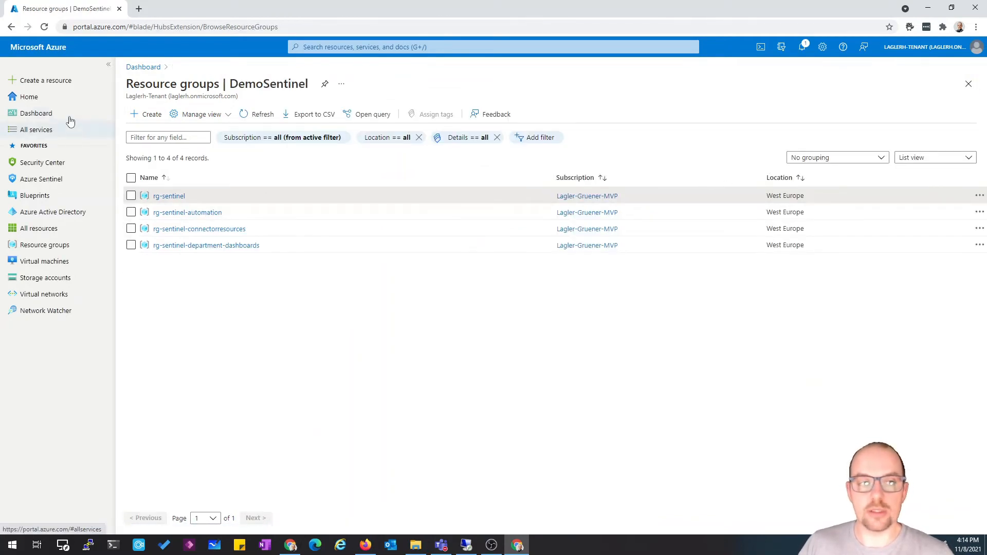
click(37, 114)
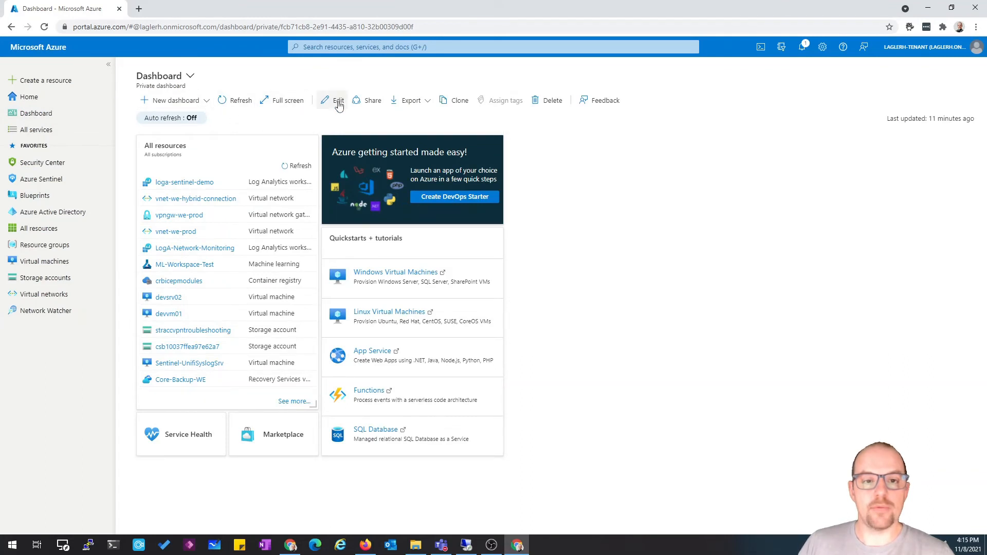
click(190, 101)
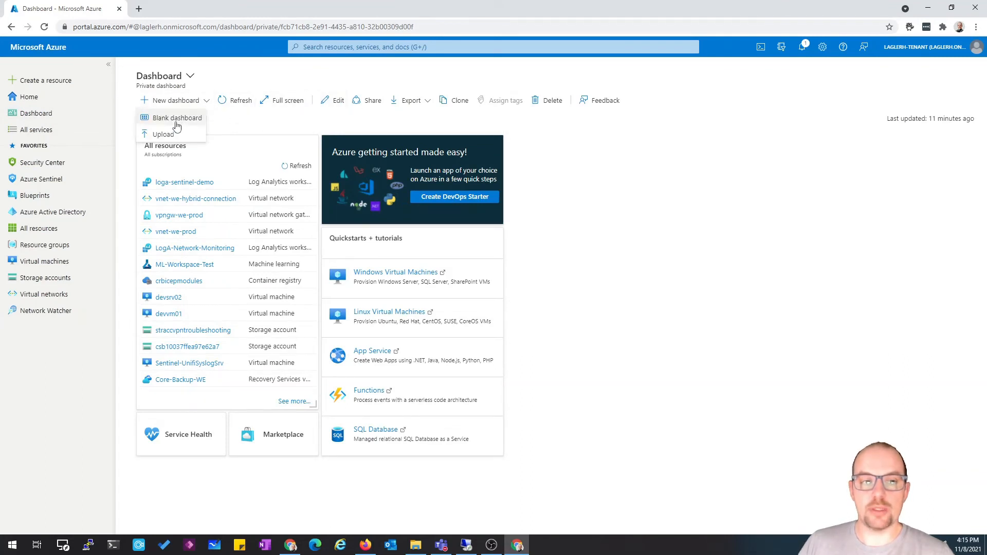
click(164, 115)
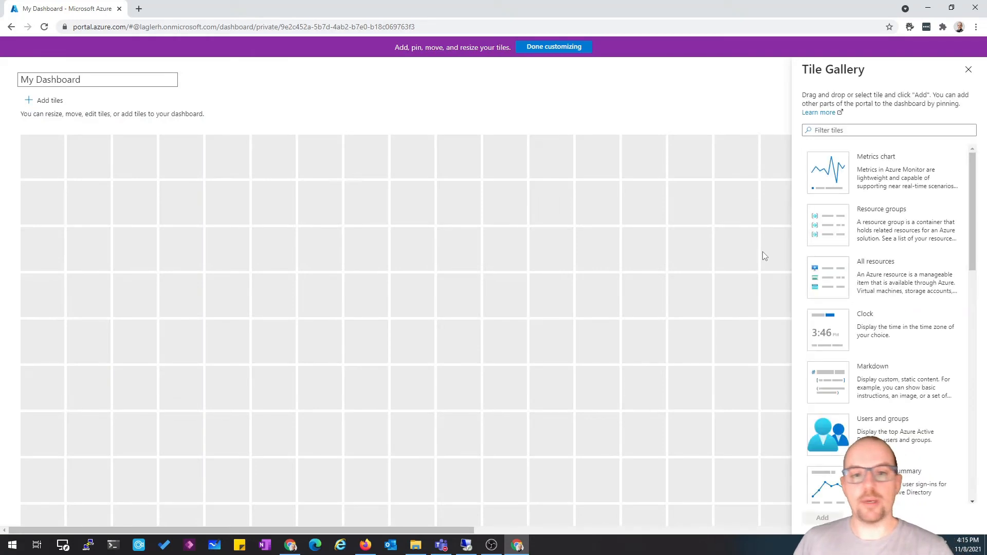
Rename the new dashboard to Demo-Sentinel-Dashboard, finish customizing, and save it
drag(88, 81, 3, 94)
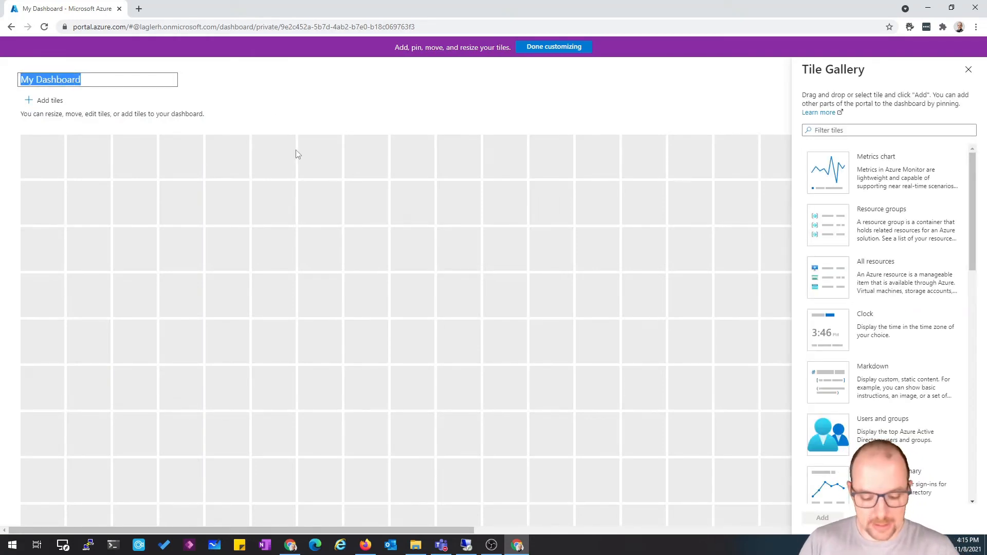
text(Demo-Sent)
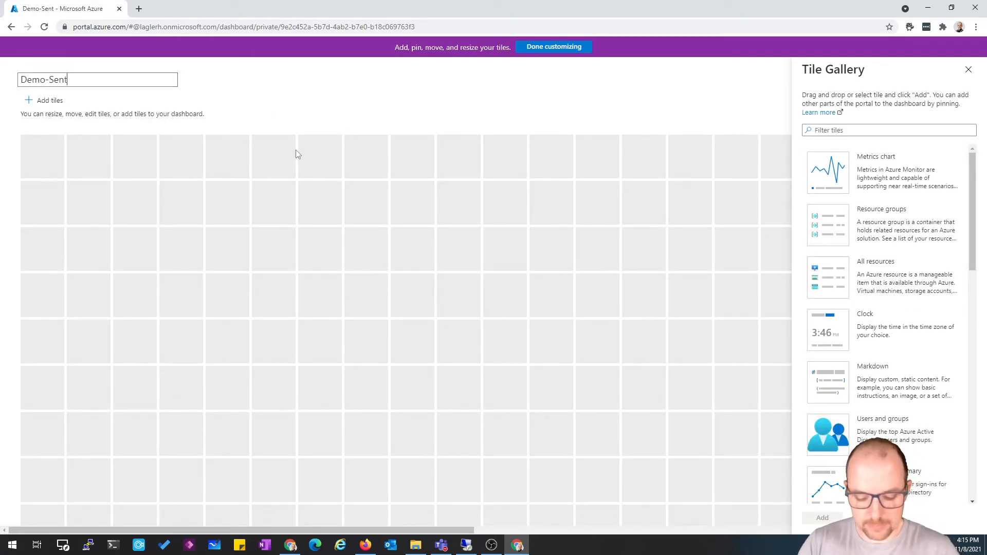
text(inel-Da)
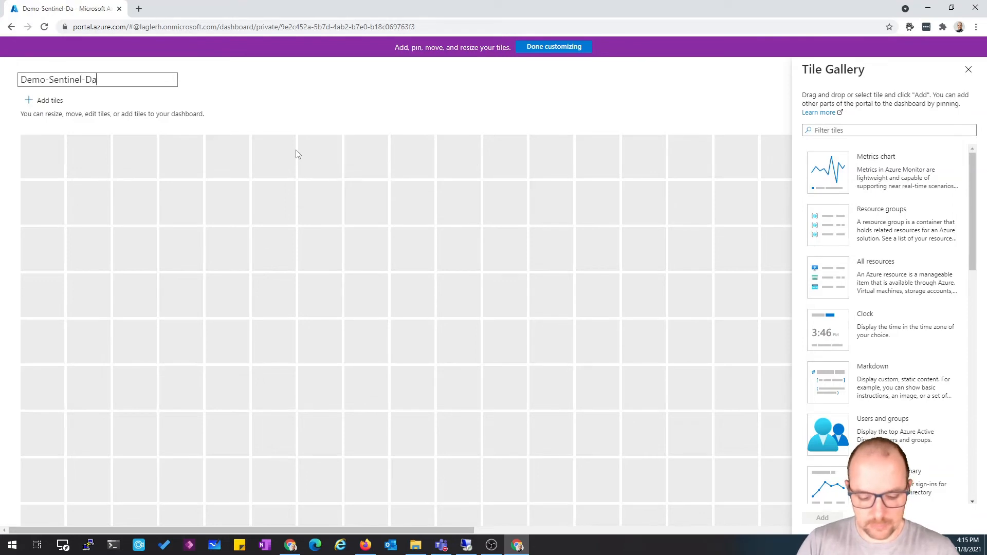
text(shboard)
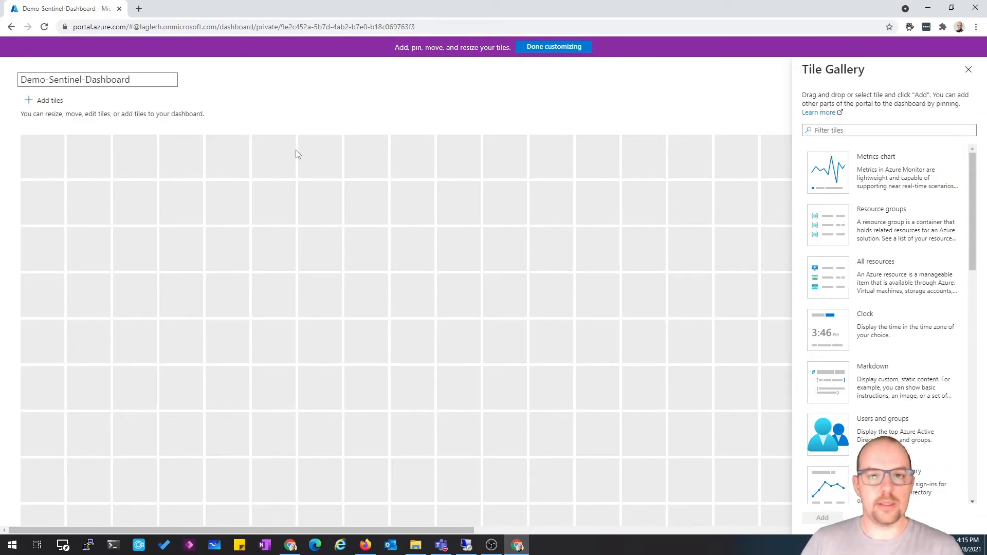
click(575, 47)
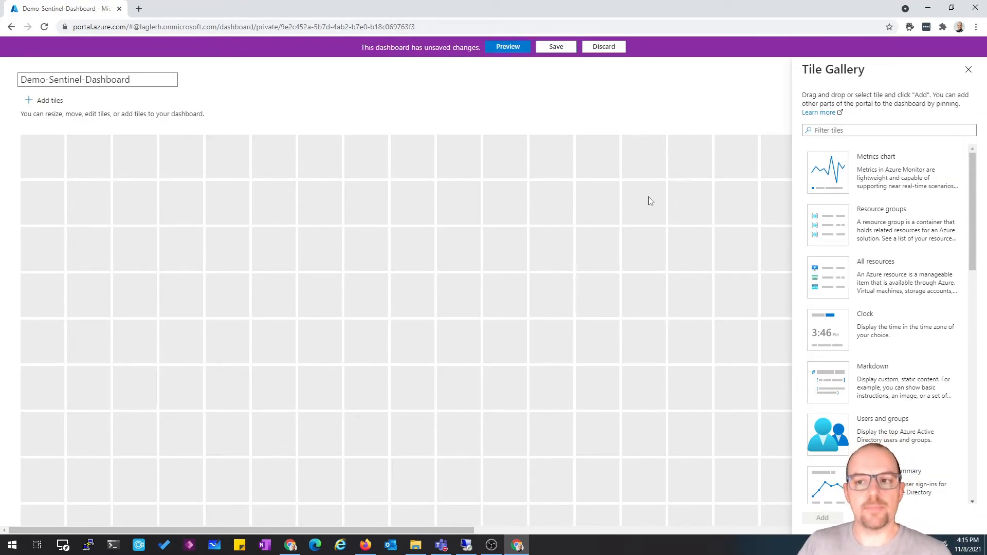
click(556, 47)
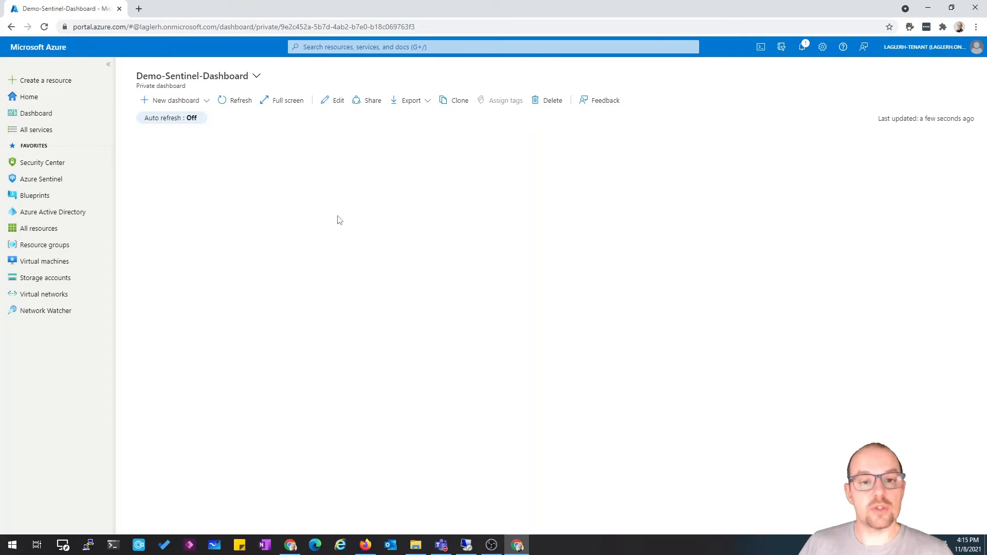
Share the dashboard by publishing it to the rg-sentinel-department-dashboards resource group instead of the default dashboards group
click(369, 101)
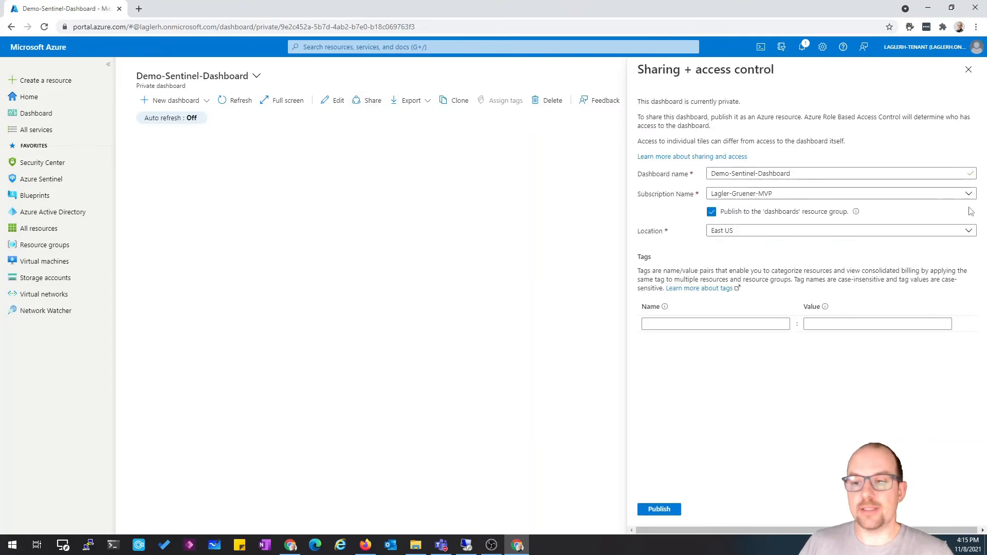
click(771, 212)
click(830, 234)
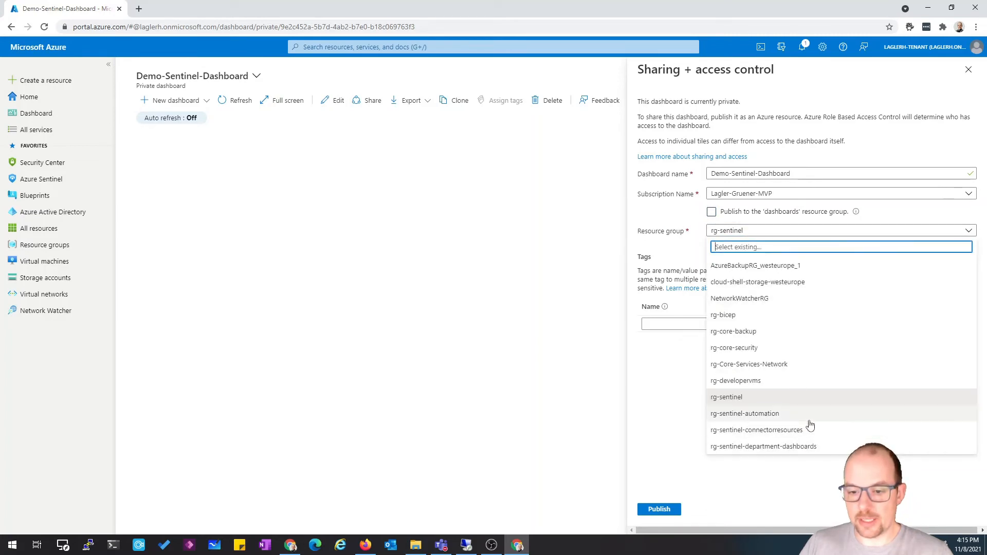
click(782, 447)
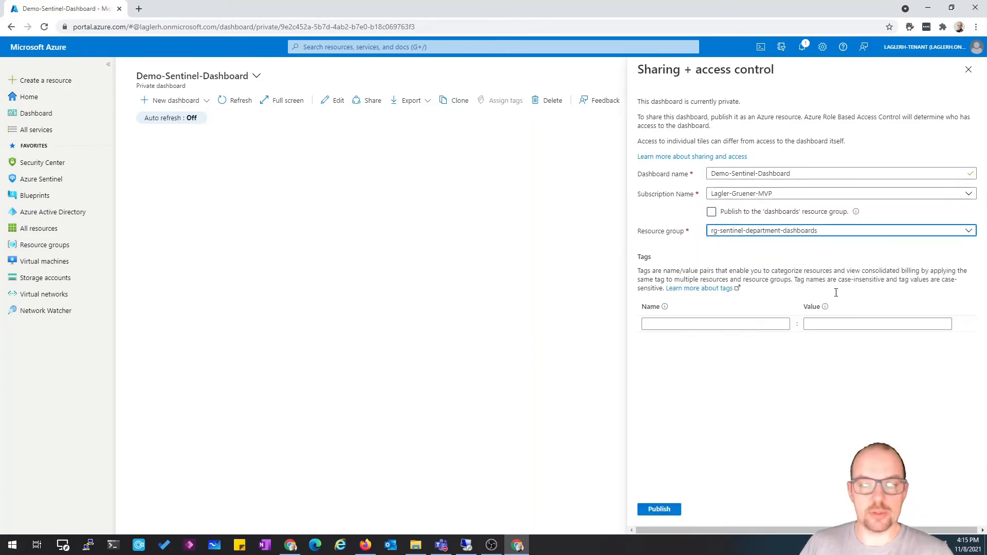
click(659, 510)
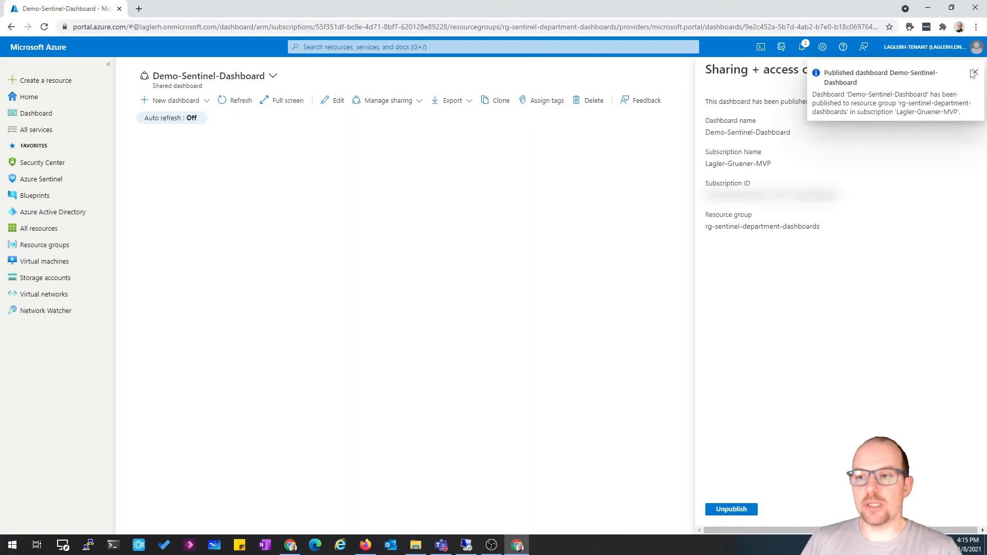
click(975, 75)
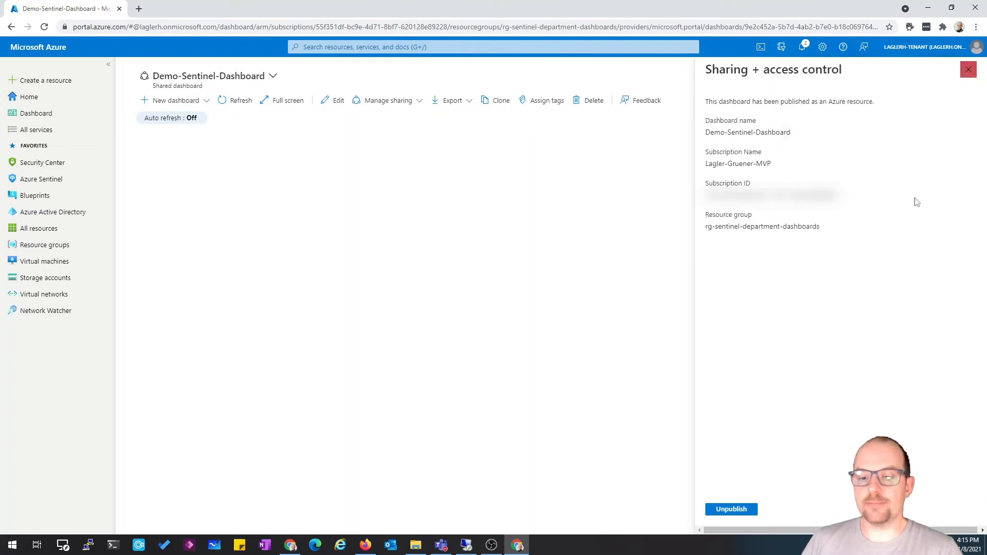
click(969, 74)
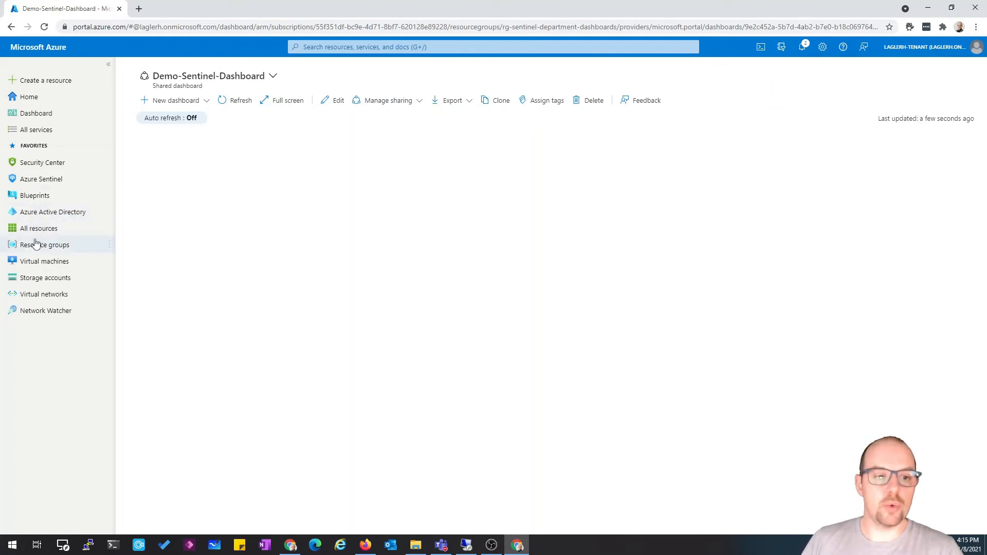
Open the rg-sentinel-department-dashboards resource group, refresh its resources, and open the published Demo-Sentinel-Dashboard resource
click(68, 245)
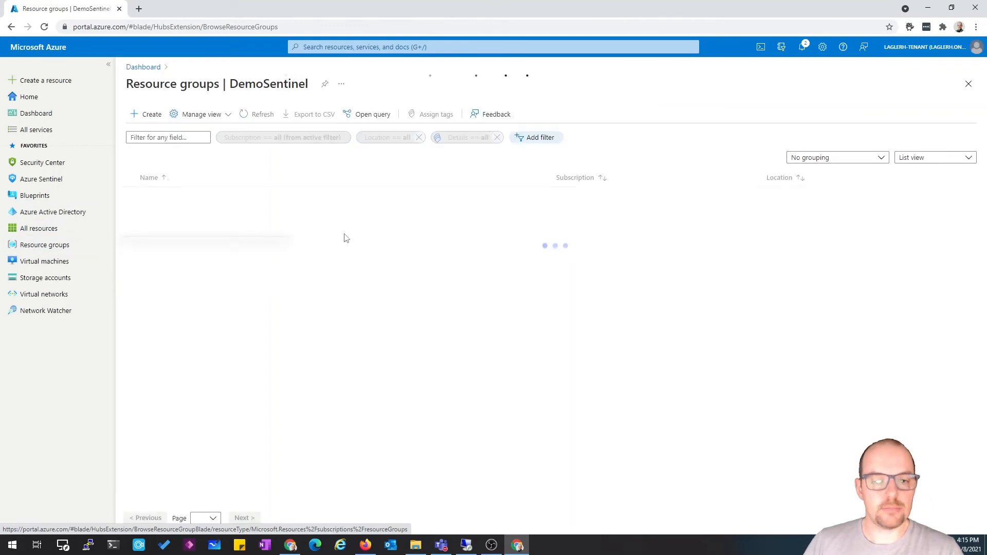
drag(220, 246, 577, 344)
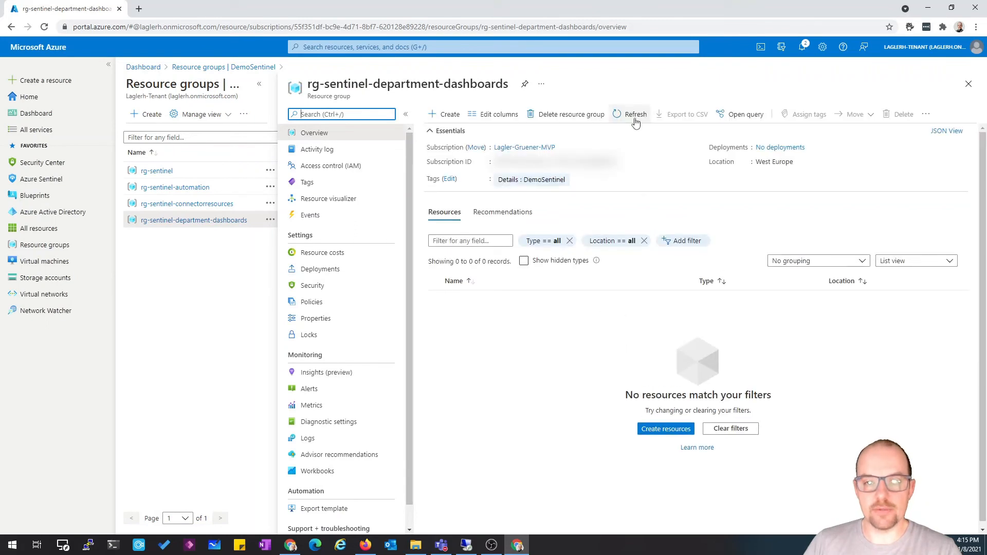
click(637, 114)
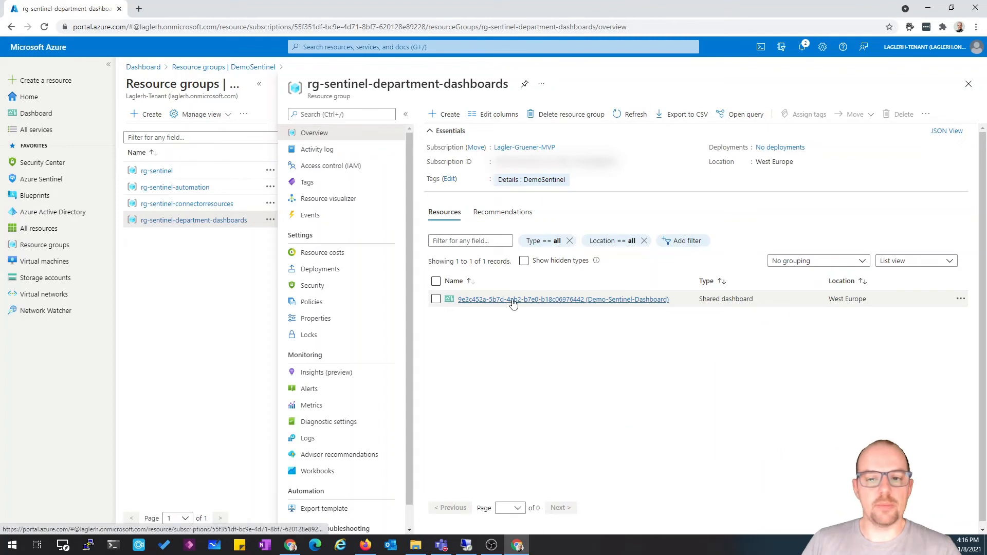
mouse_move(583, 303)
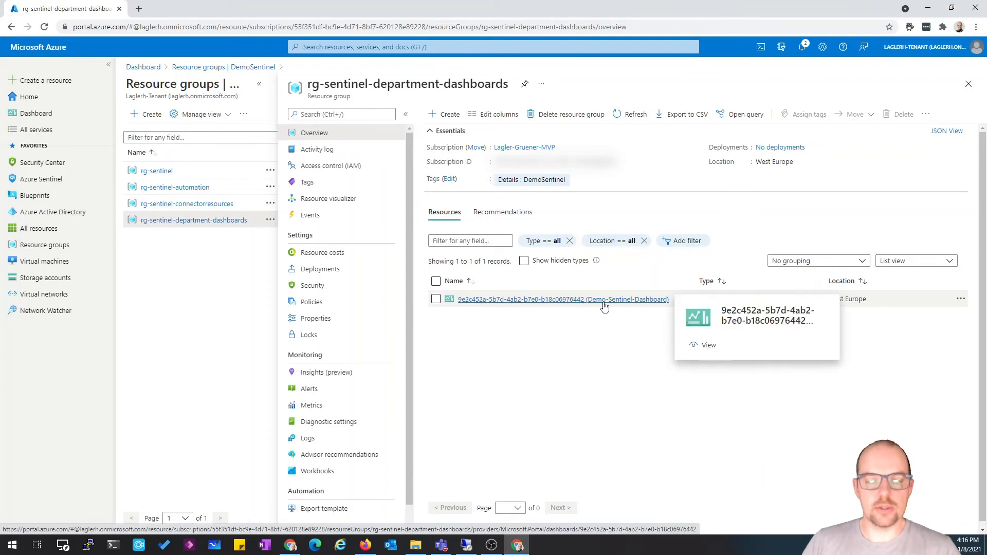
click(629, 304)
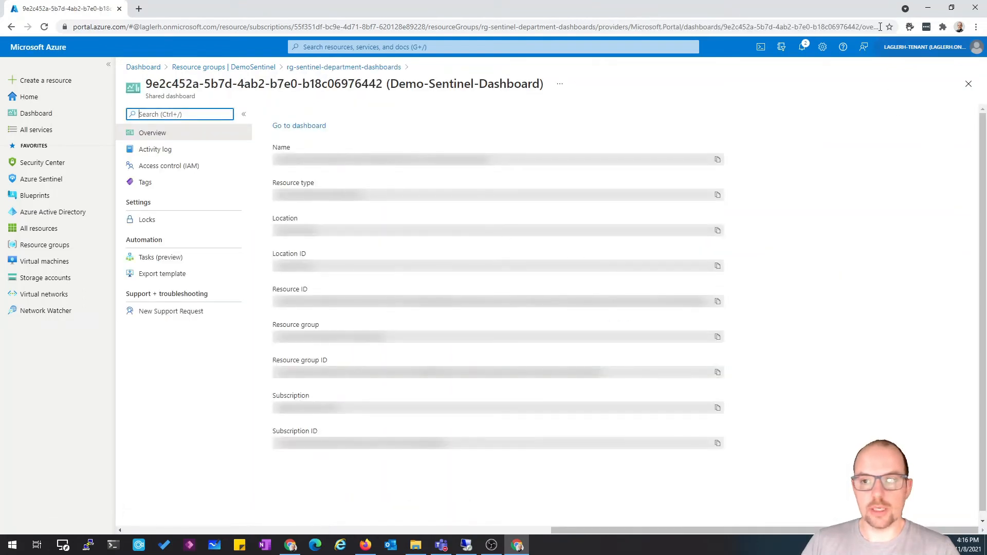
Unmask the portal, copy the dashboard's resource ID, and turn portal masking back on
click(909, 28)
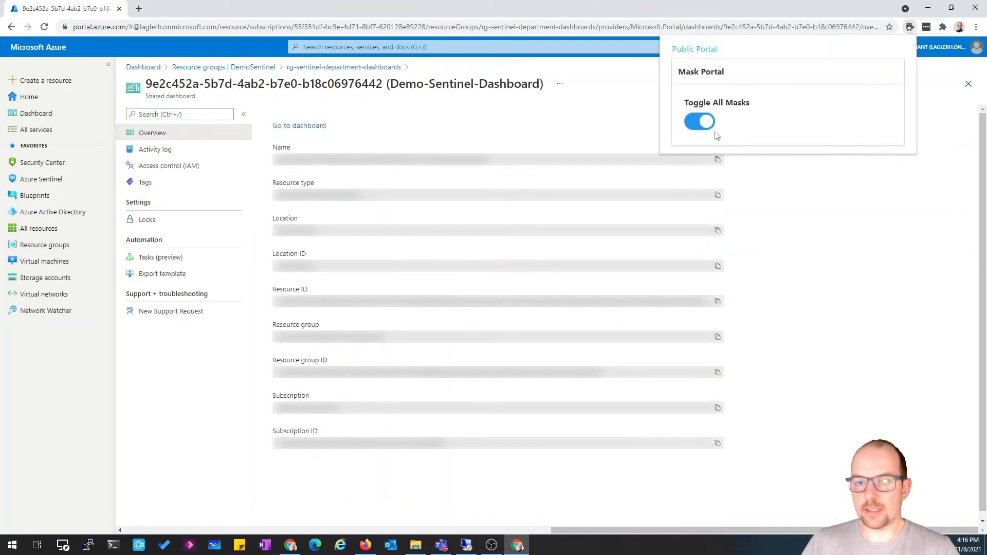
click(693, 124)
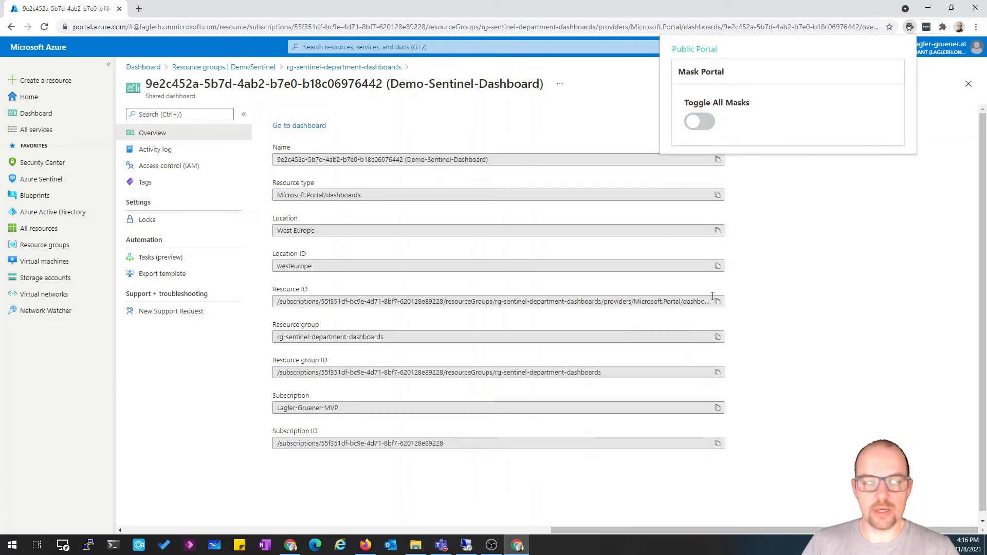
click(719, 301)
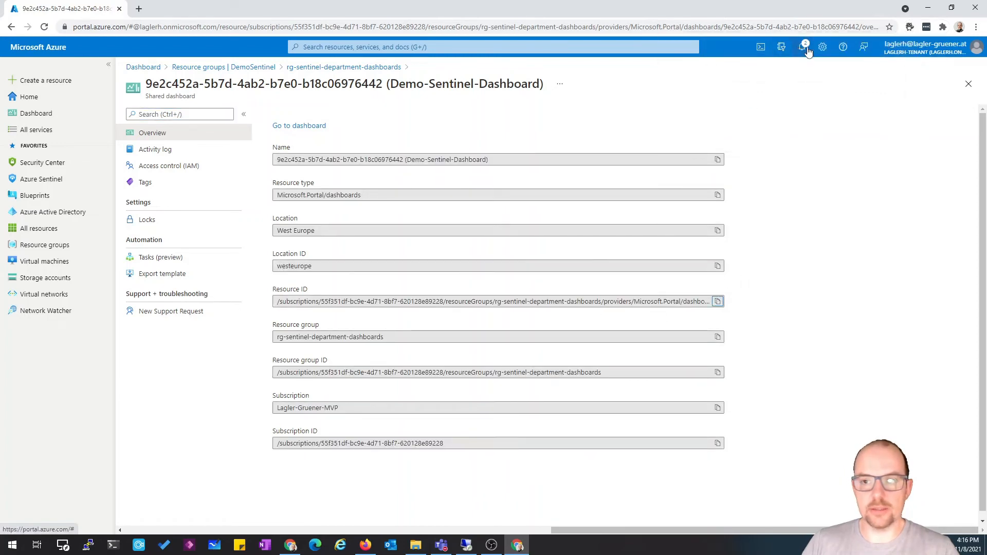
click(910, 28)
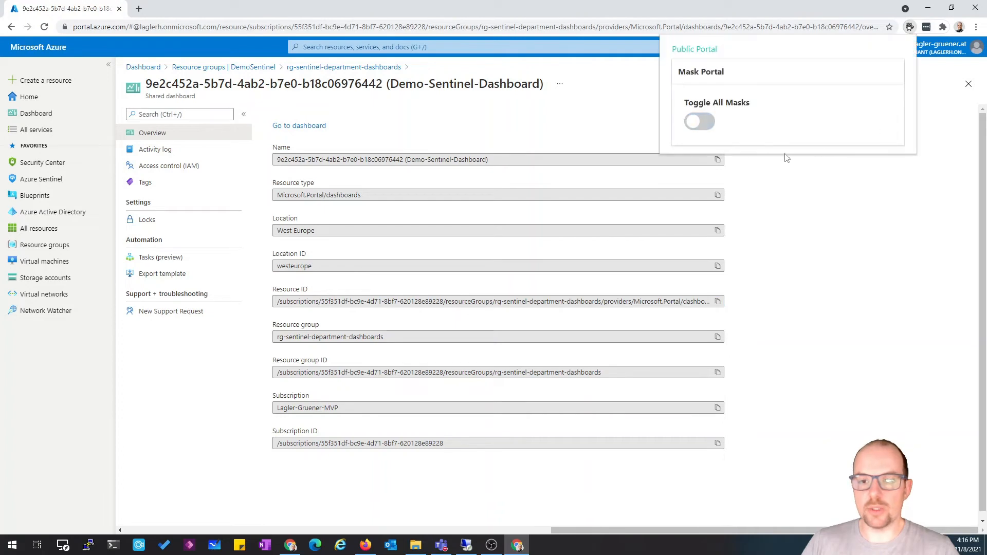
click(702, 125)
click(832, 303)
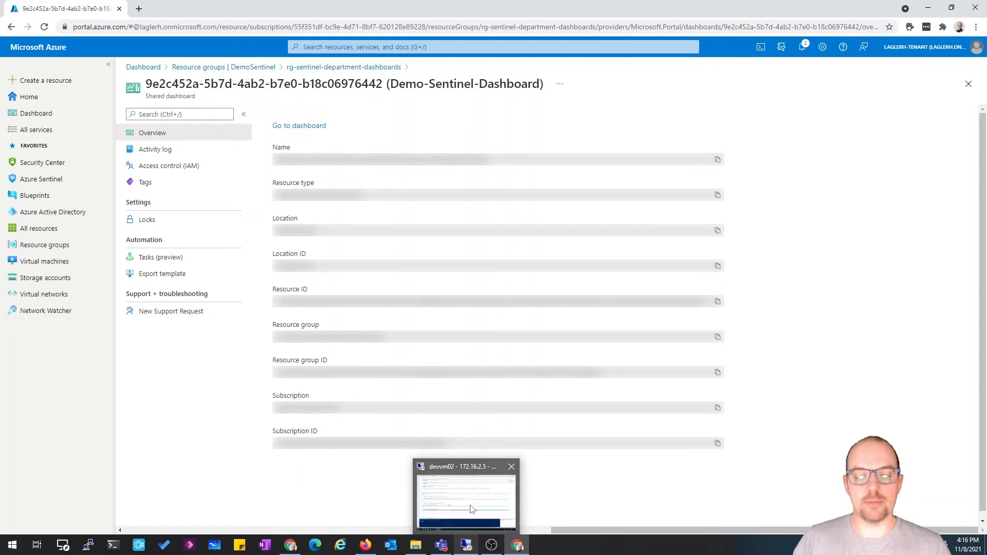
In createcustomlog.ps1 on the remote VM, replace the x-ms-AzureResourceId placeholder with the copied dashboard resource ID
click(471, 509)
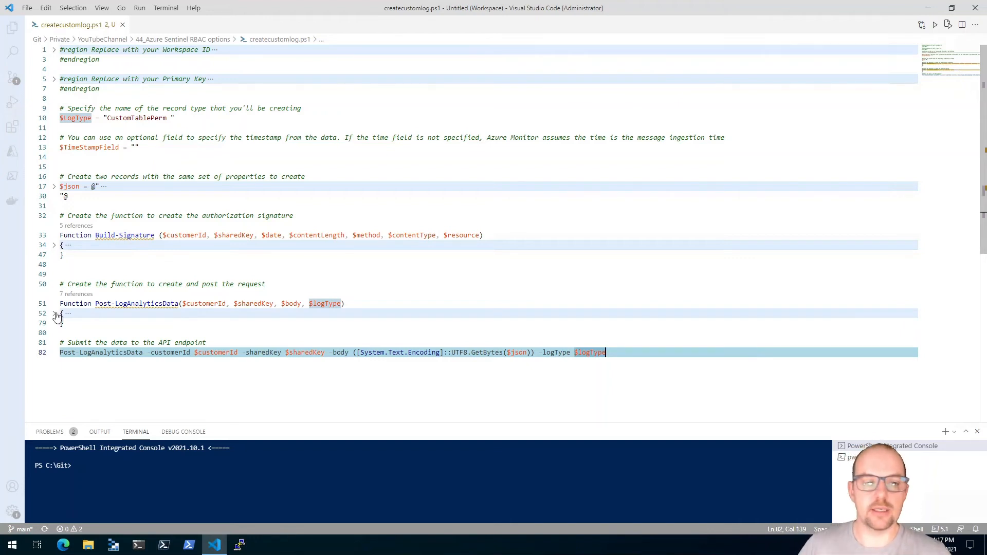
click(54, 314)
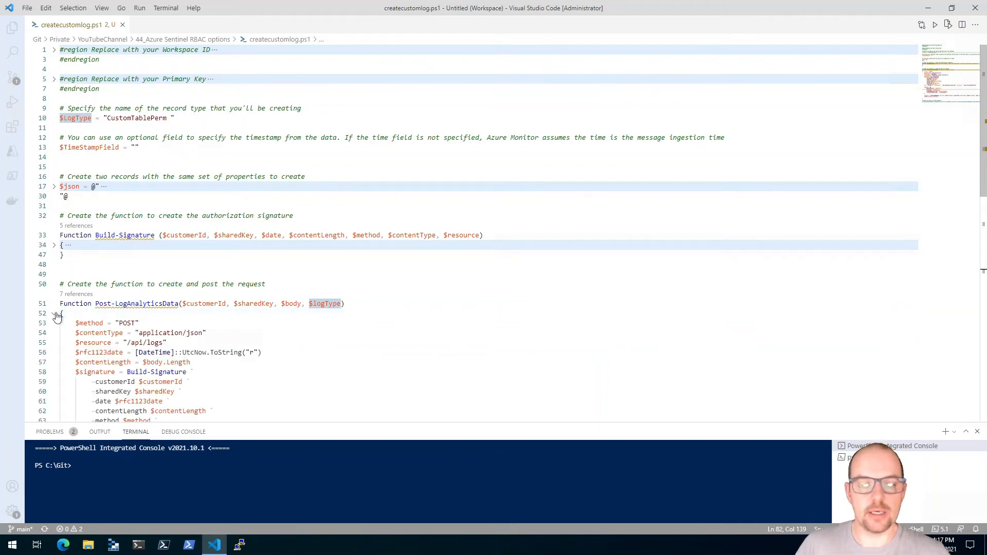
scroll(471, 232, down, 3)
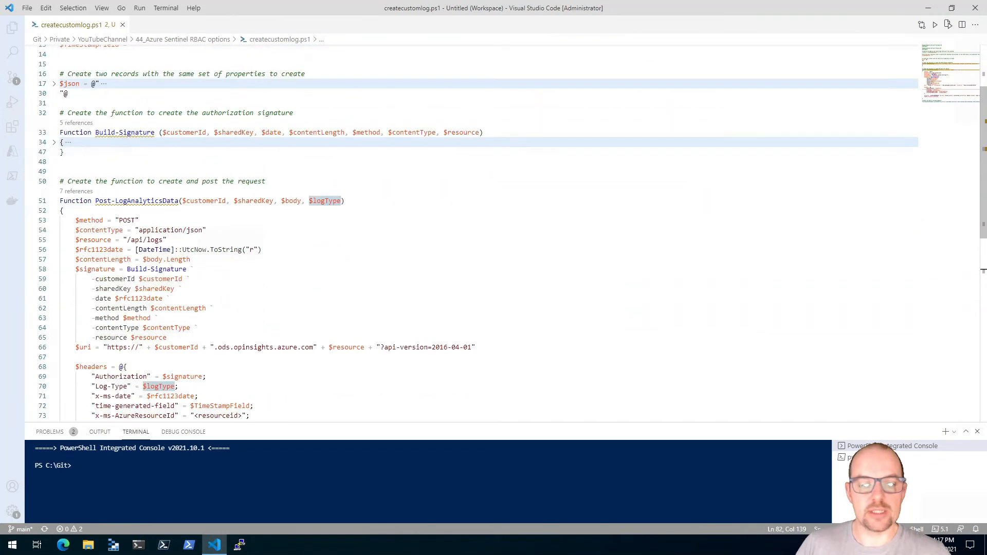
scroll(471, 232, down, 2)
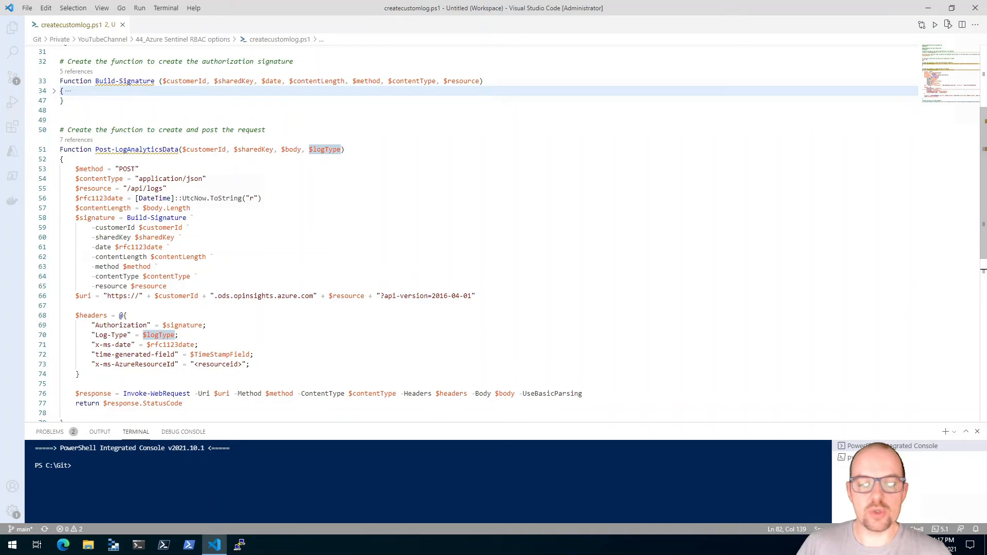
drag(195, 364, 247, 364)
key(BackSpace)
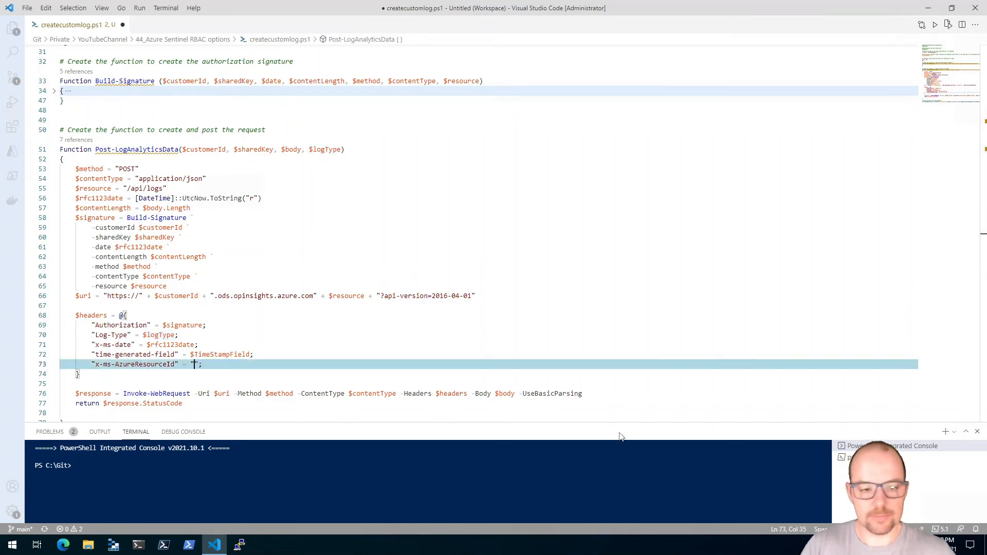
key(ctrl+v)
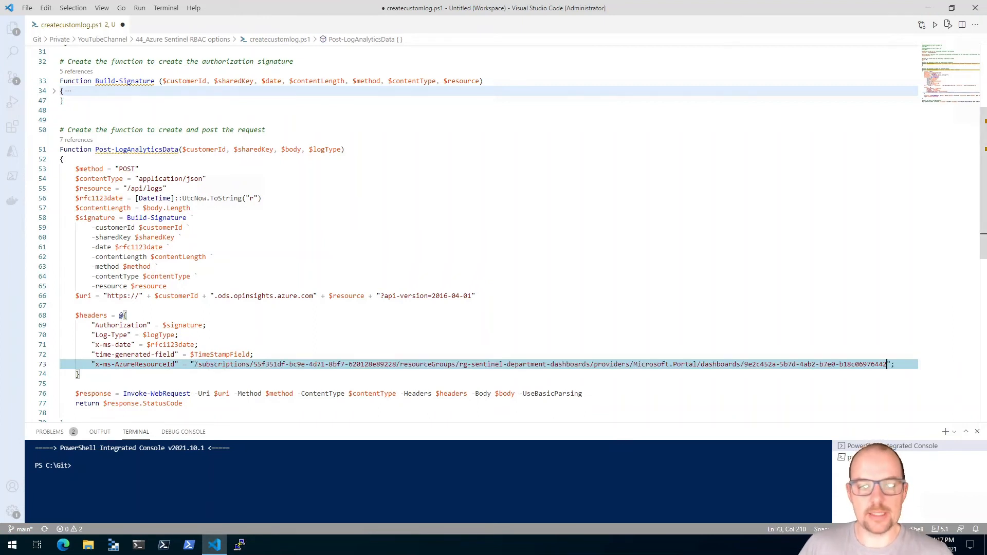
click(54, 159)
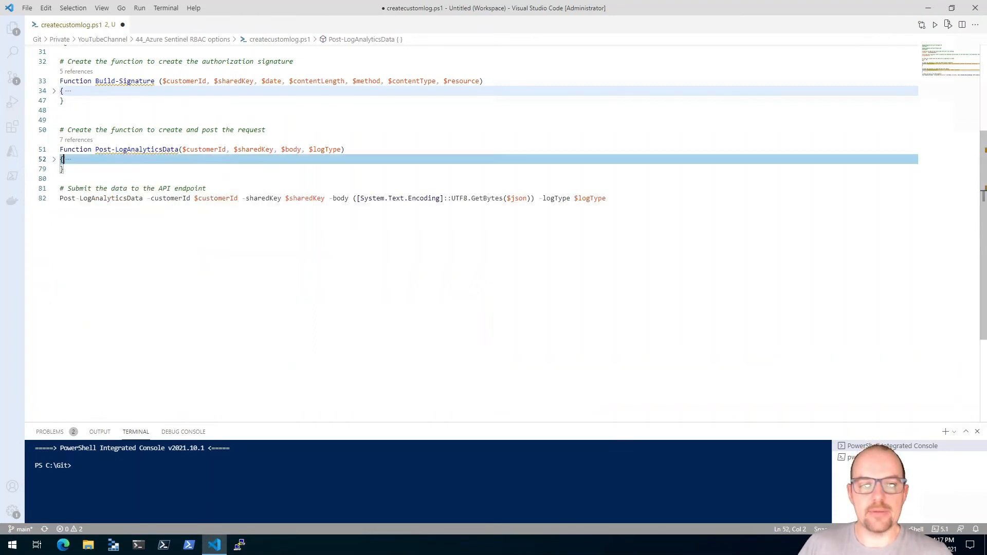
Expand the script's workspace ID and primary key regions to examine their placeholder values
scroll(493, 206, up, 5)
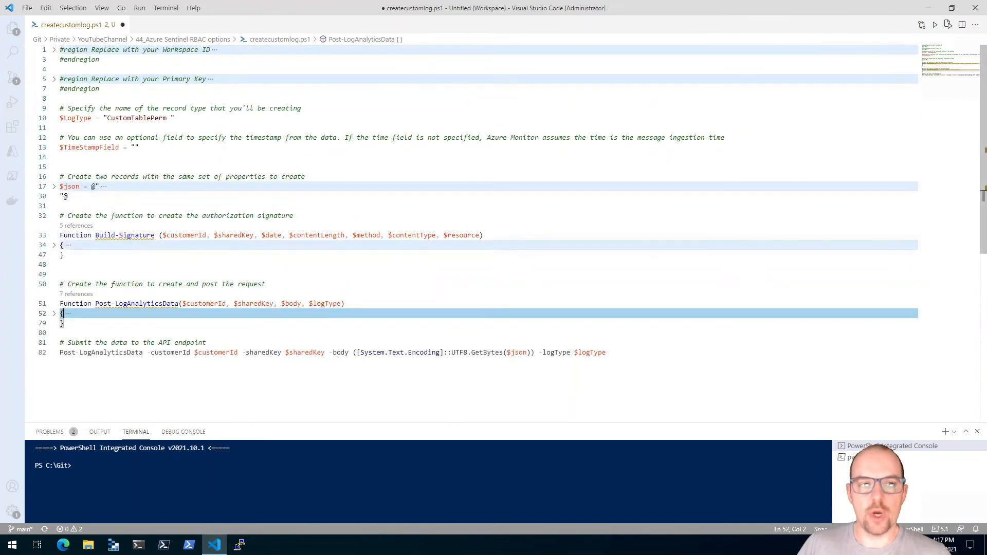
click(54, 49)
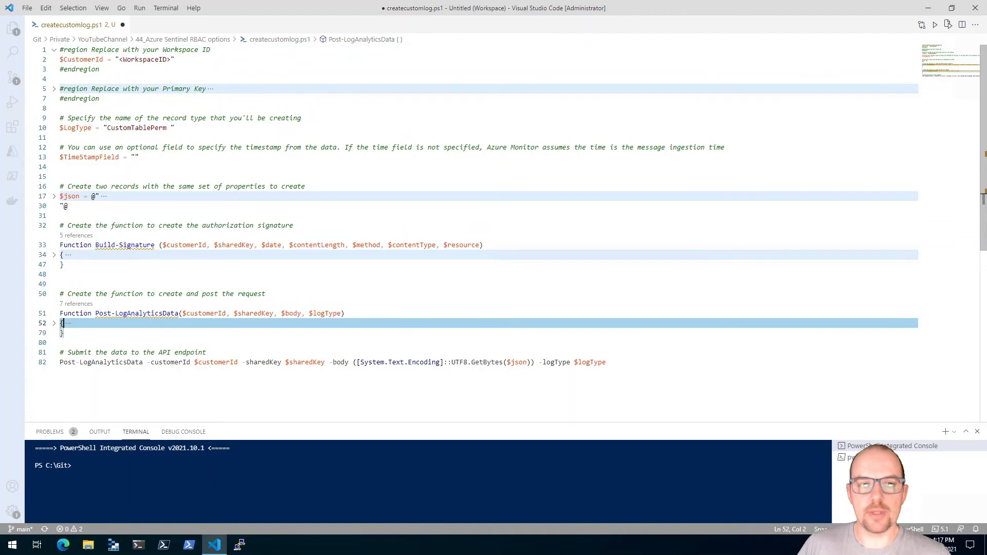
click(54, 89)
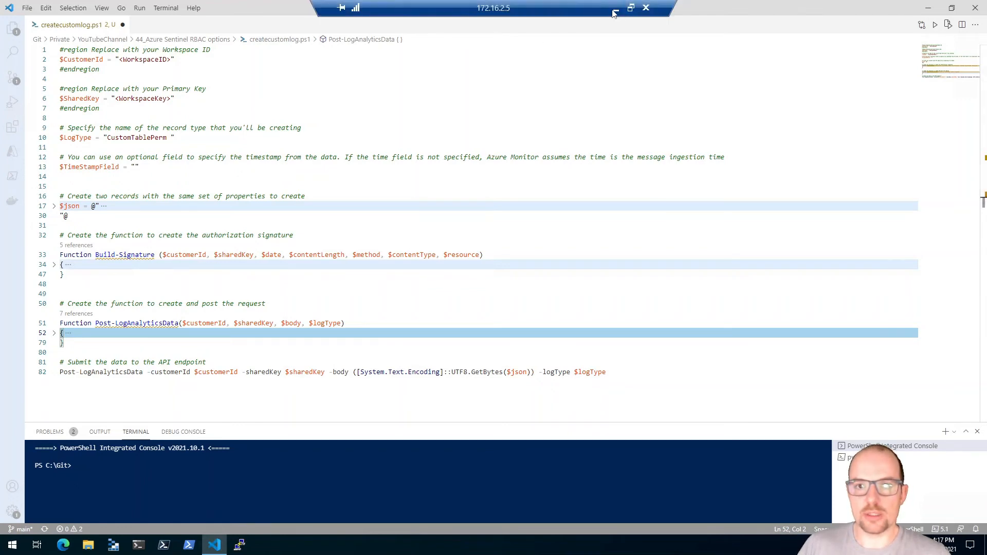
Switch to the Azure portal and open the loga-sentinel-demo workspace's Agents management page from rg-sentinel
click(614, 11)
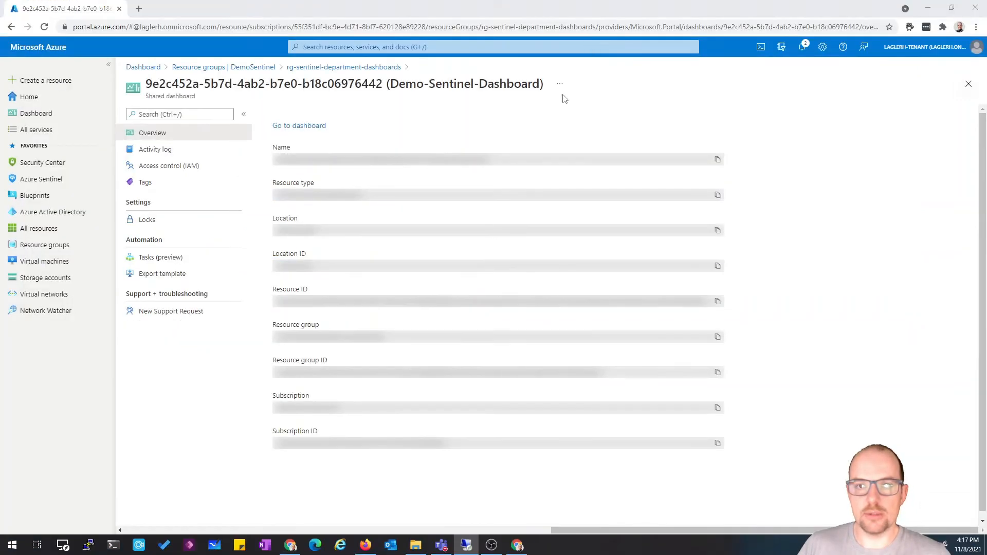
click(288, 69)
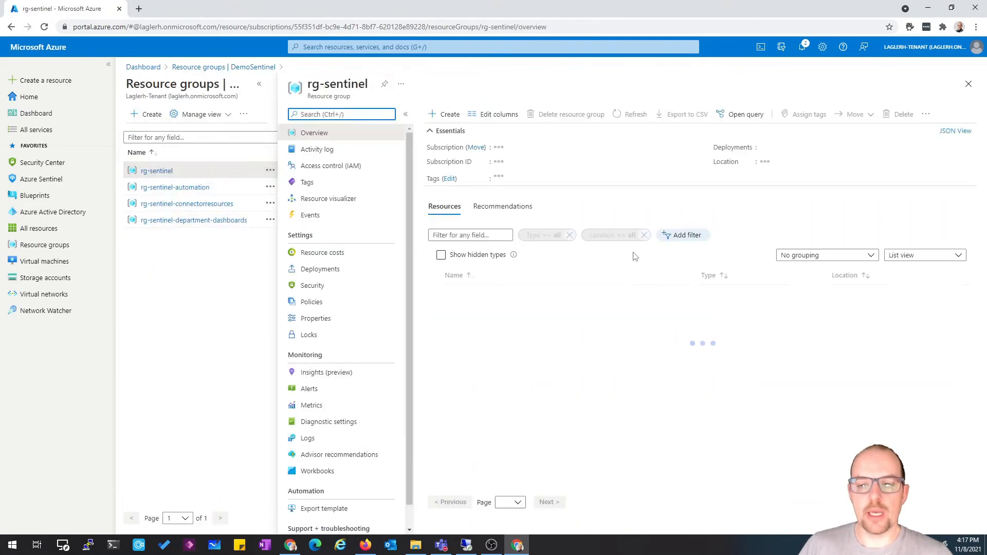
scroll(495, 459, down, 3)
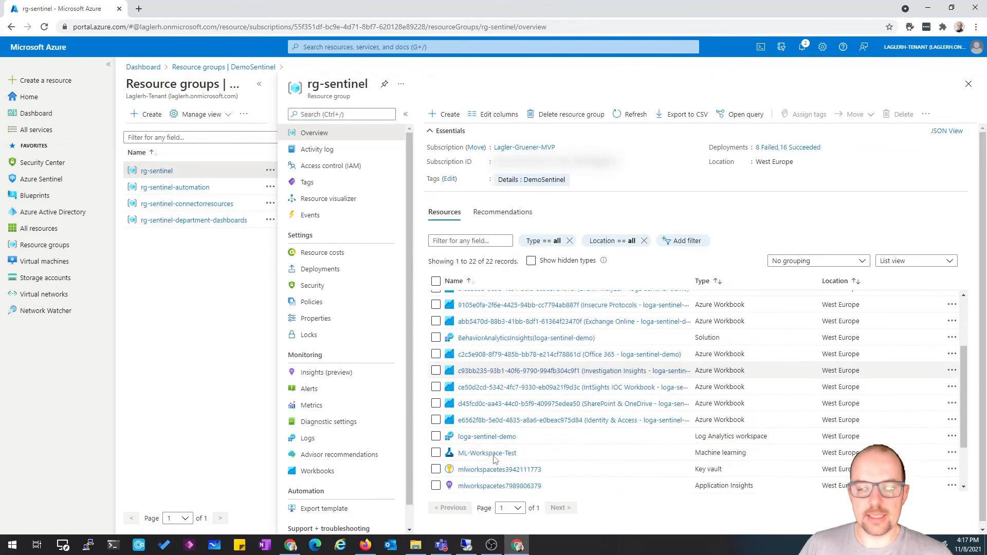
click(687, 408)
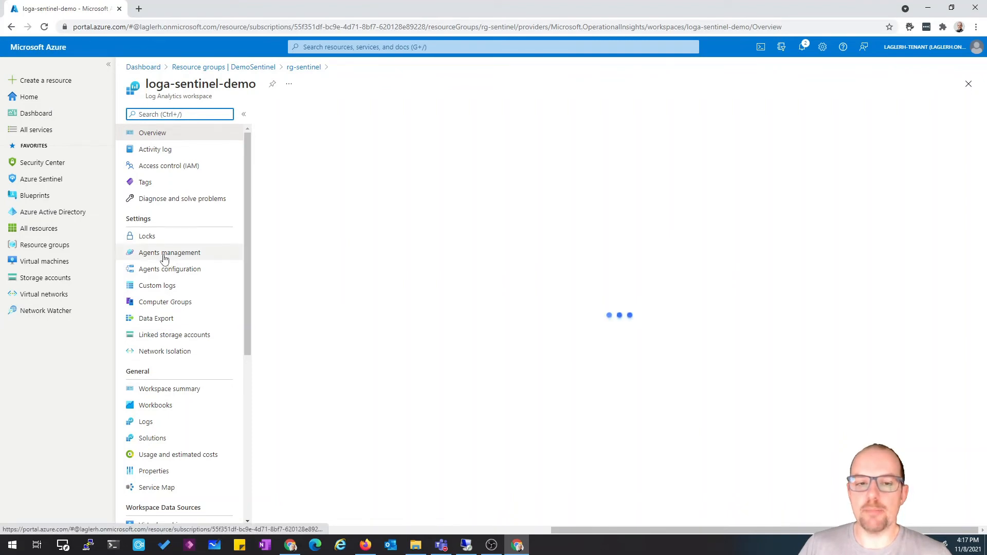
click(187, 253)
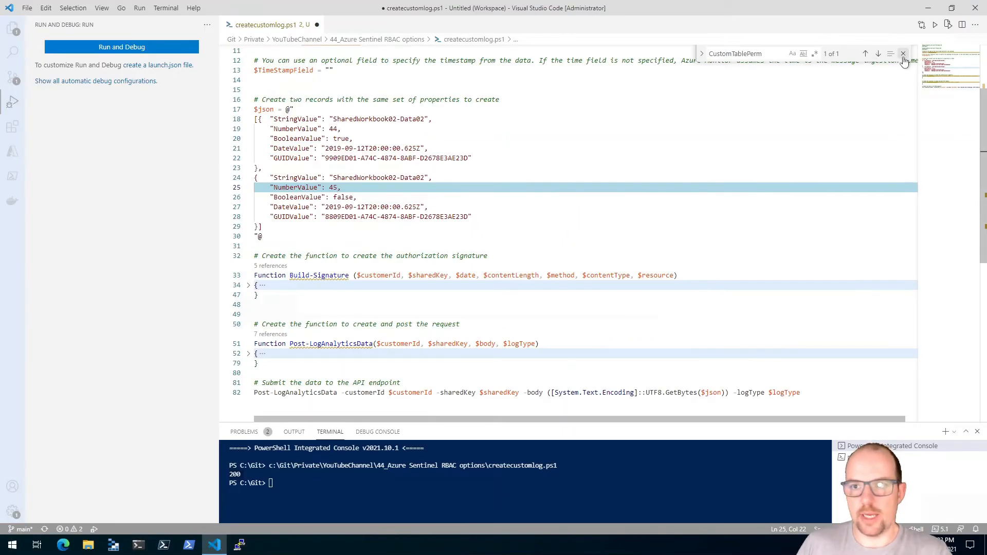
Return to the remote VM and run the createcustomlog.ps1 script again
click(904, 54)
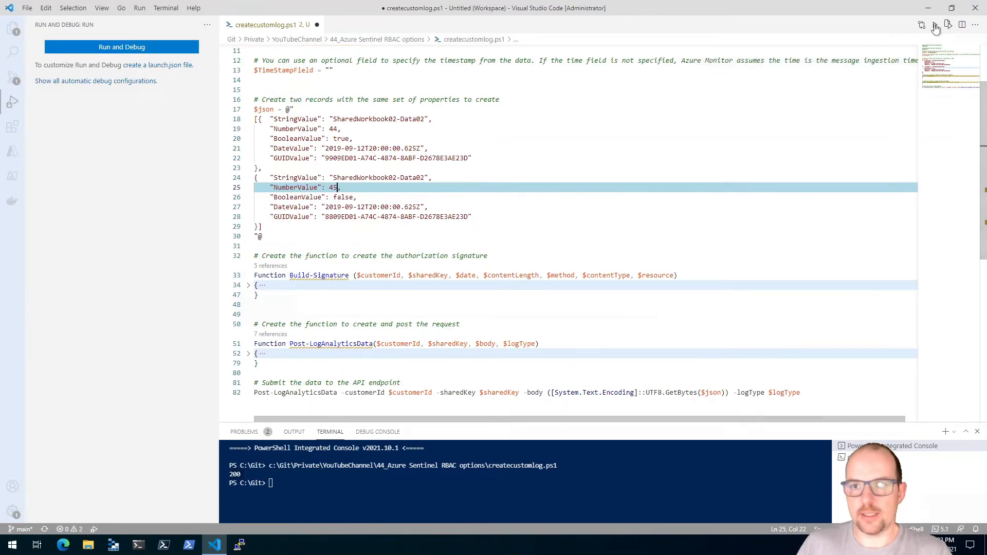
key(F5)
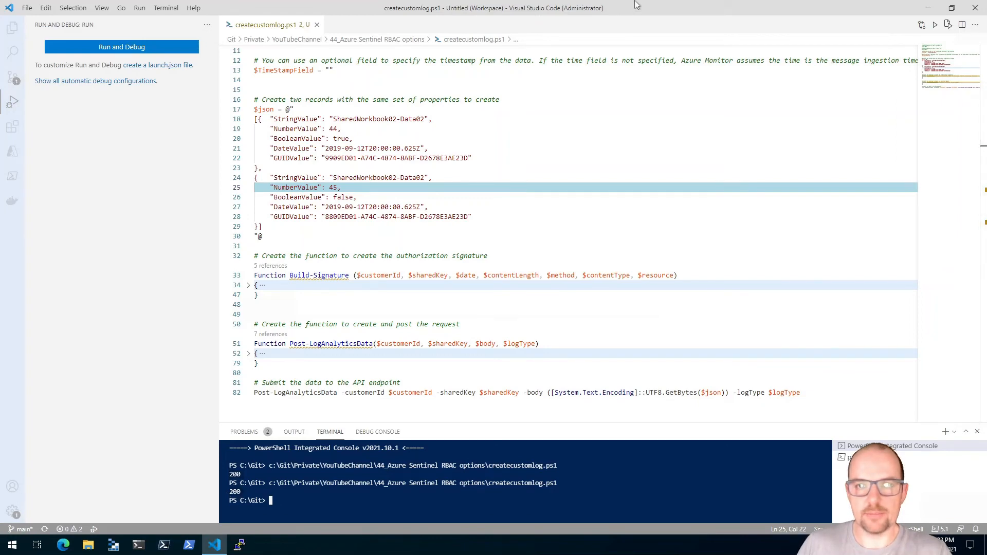
Query the CustomTablePerm_CL table in the loga-sentinel-demo workspace's Logs and widen the StringValue_s results column
click(618, 8)
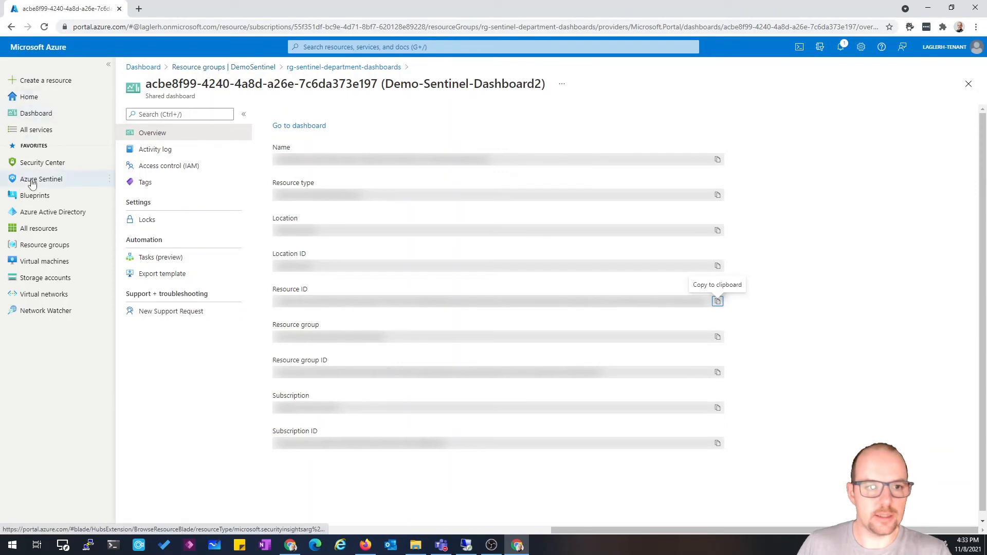
click(57, 247)
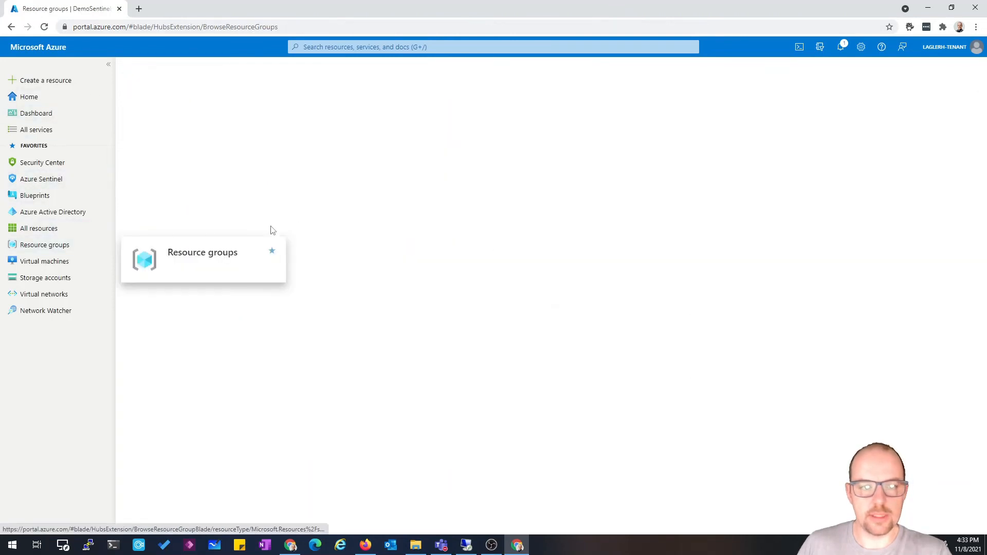
click(164, 196)
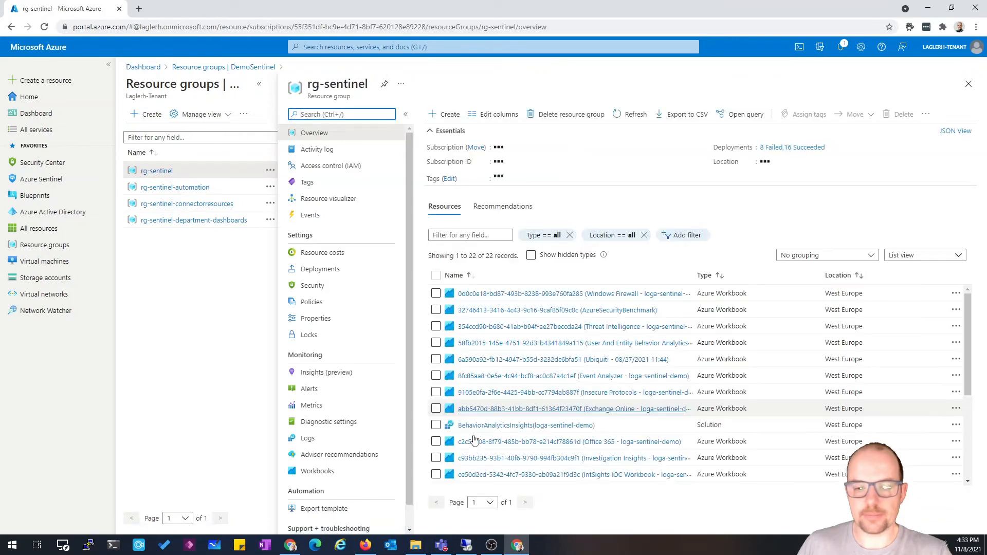
scroll(709, 392, down, 2)
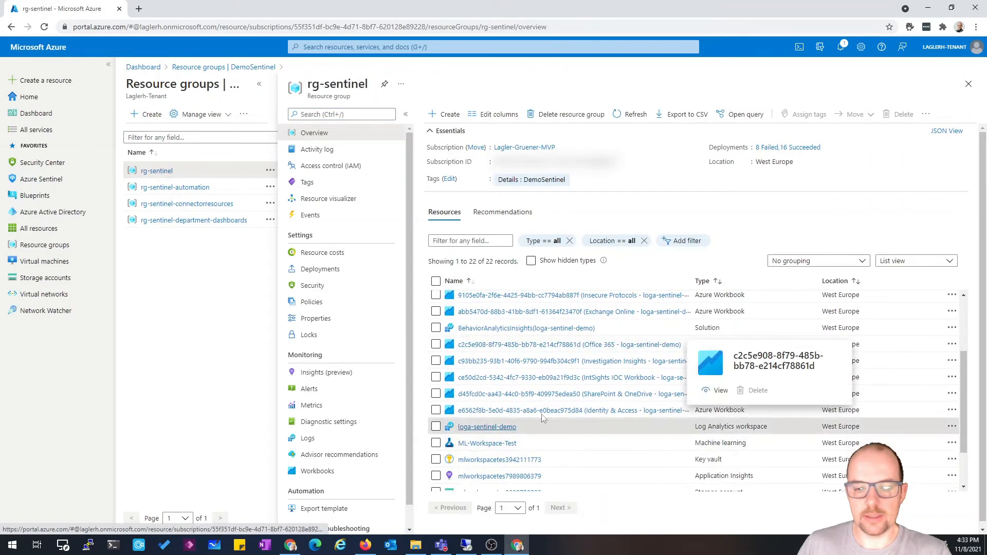
click(475, 427)
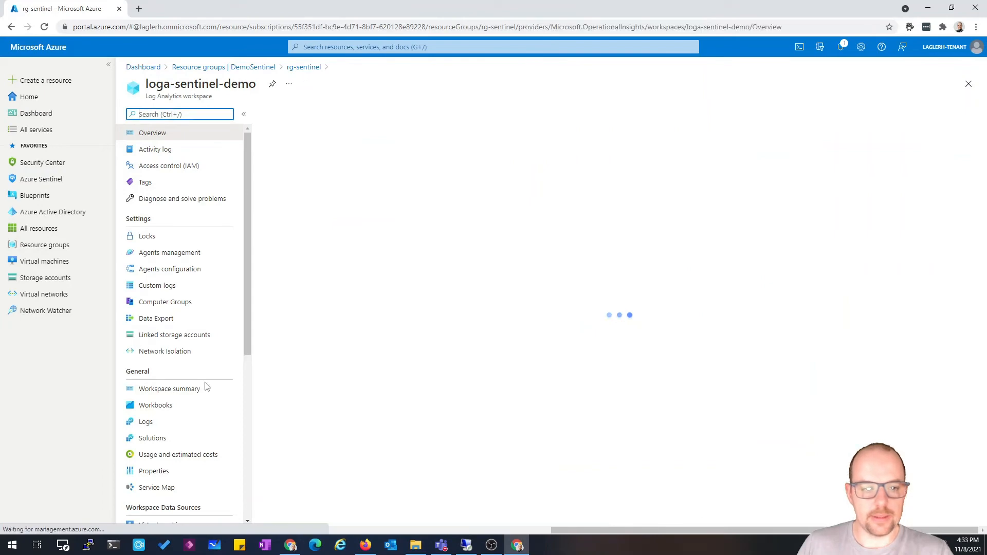
click(153, 423)
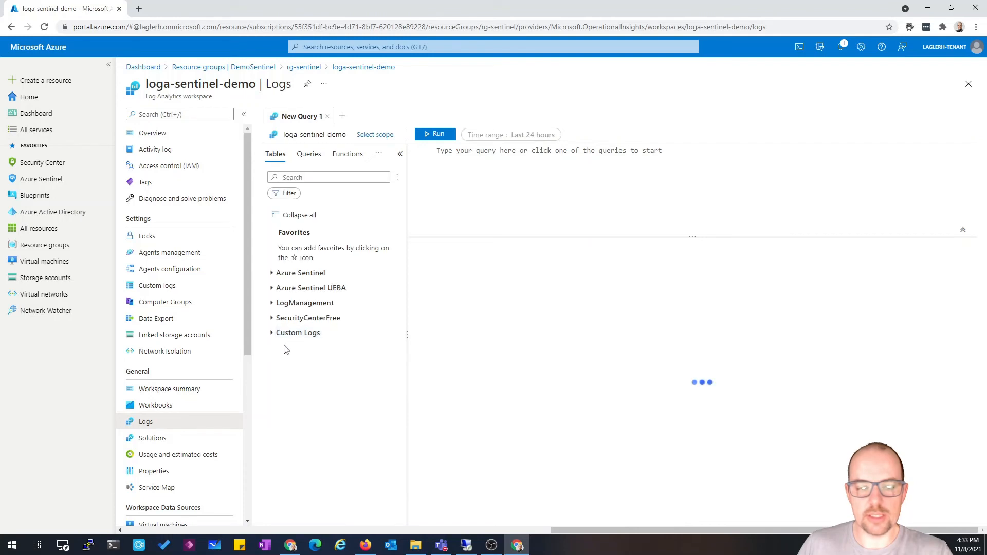
click(272, 335)
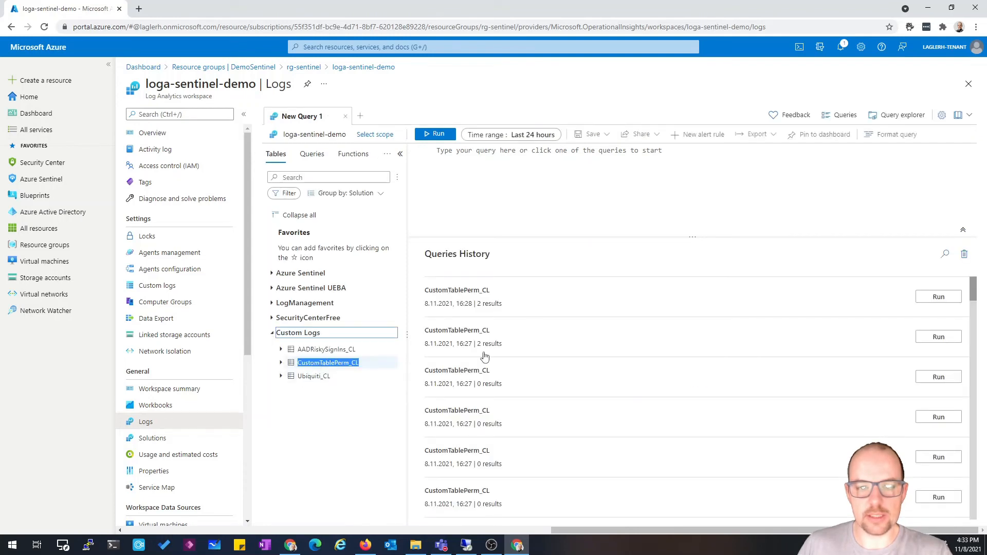
double_click(319, 363)
key(shift+Return)
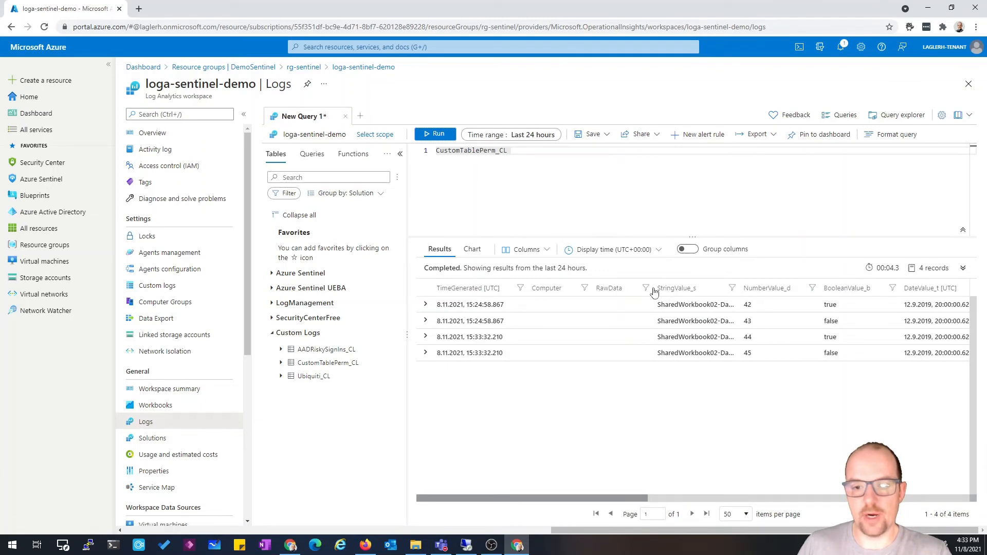
drag(652, 289, 597, 284)
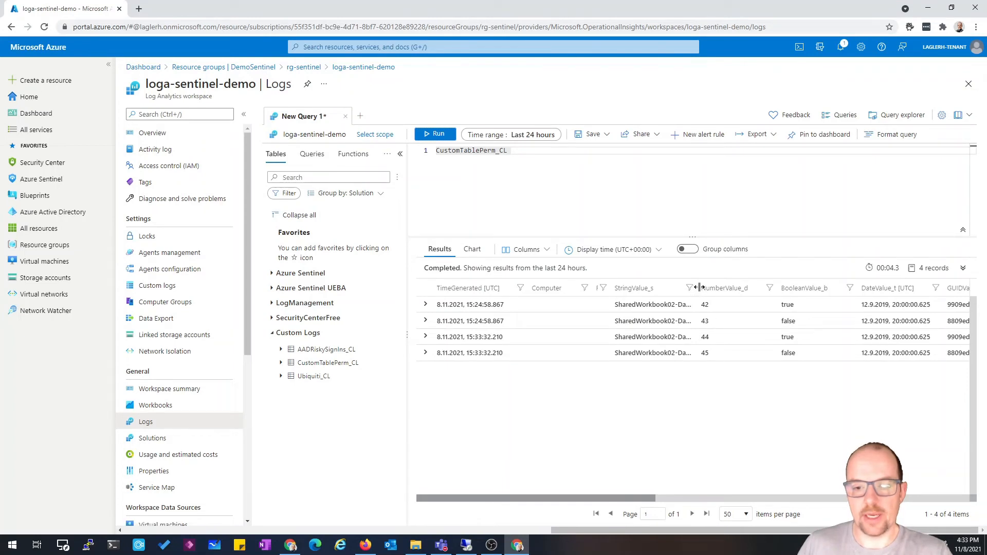
drag(696, 288, 810, 288)
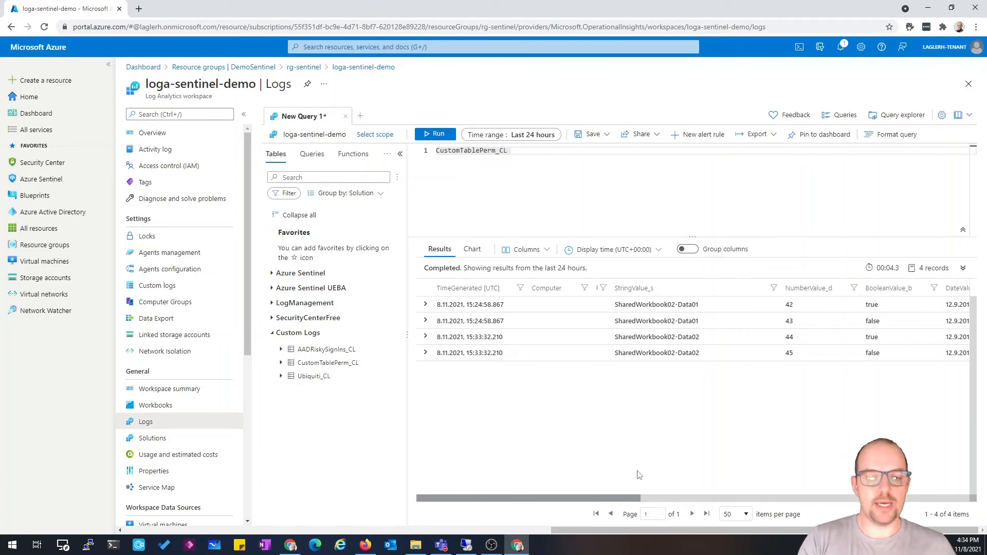
Glance at the other browser's query results, then return and rerun the CustomTablePerm_CL query
click(373, 547)
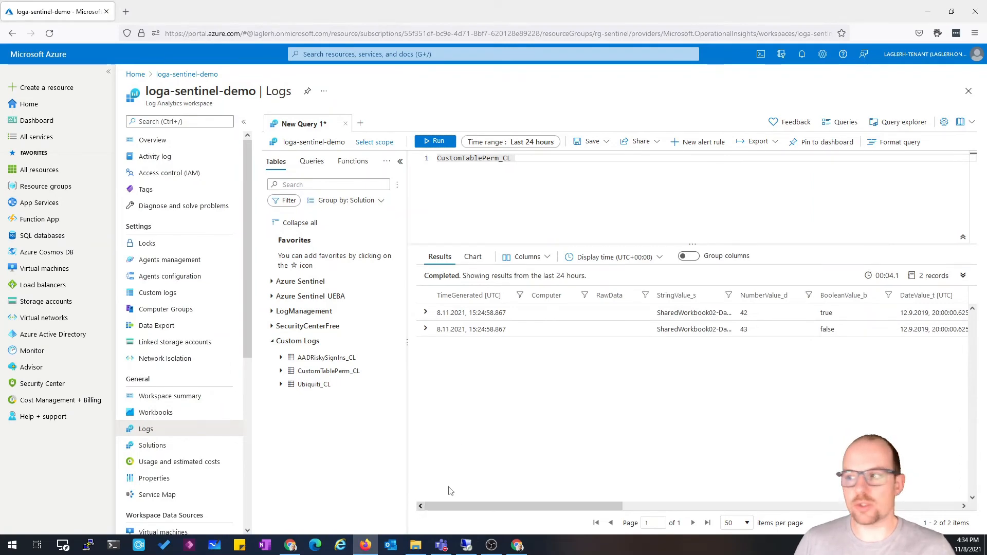
click(367, 546)
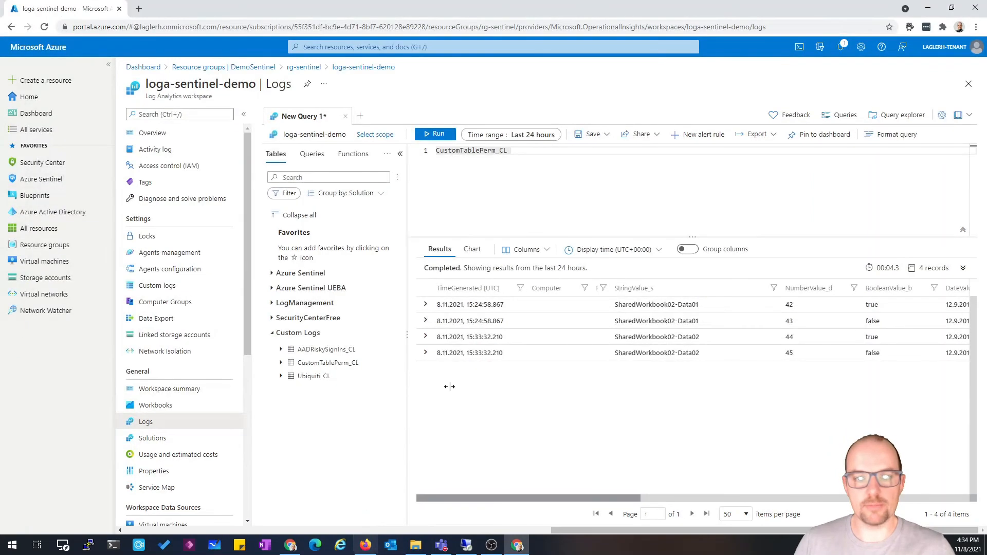
key(shift+Return)
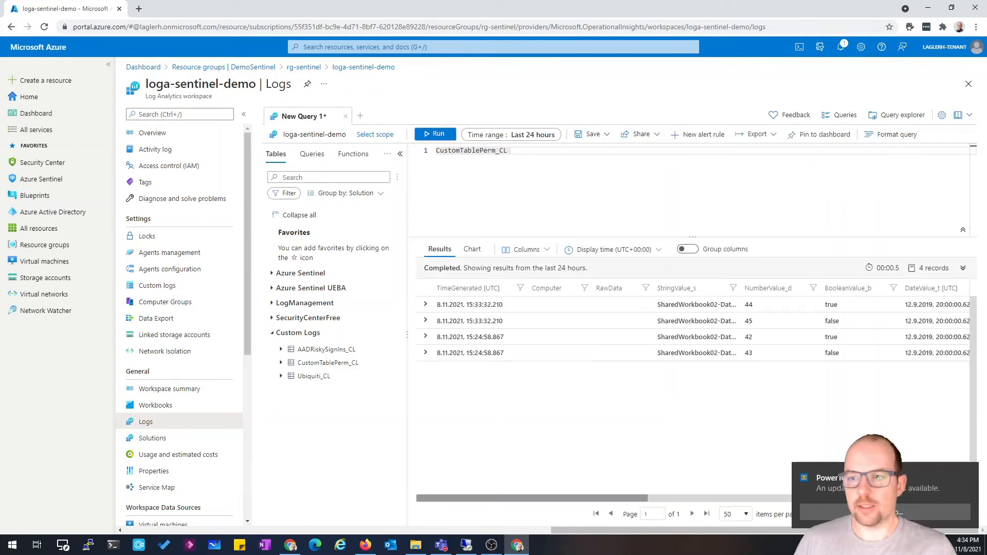
Sign out of the Azure portal account and confirm leaving the page
click(976, 26)
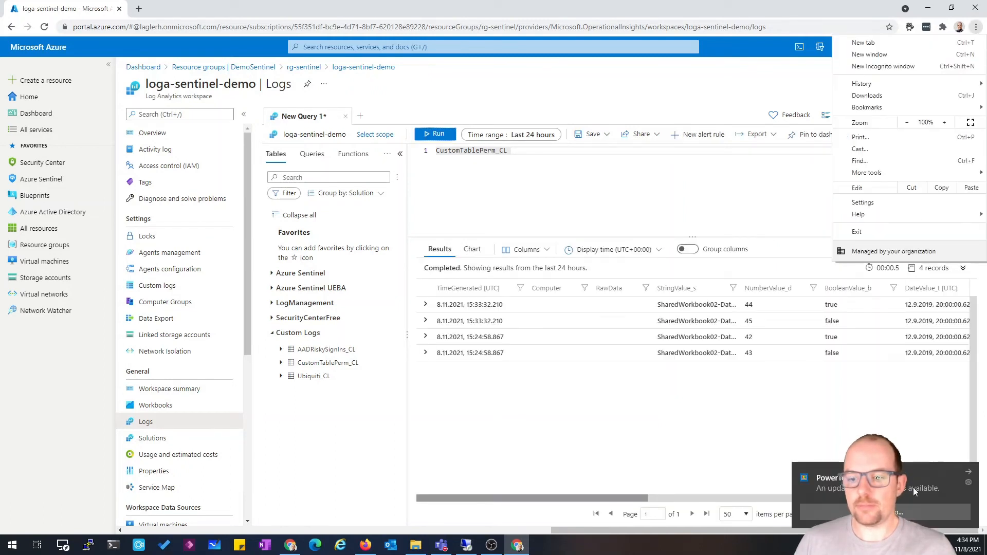
click(969, 472)
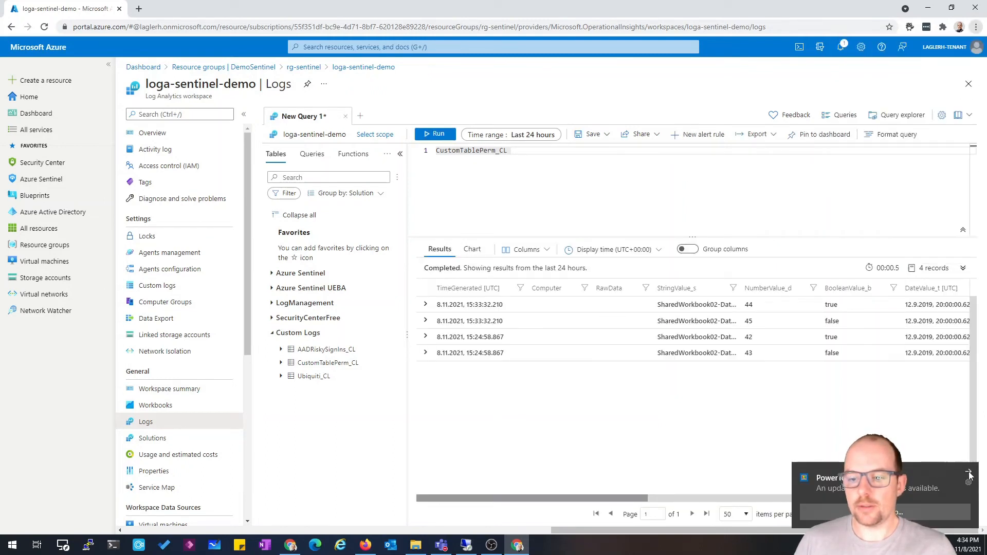
click(977, 49)
click(908, 68)
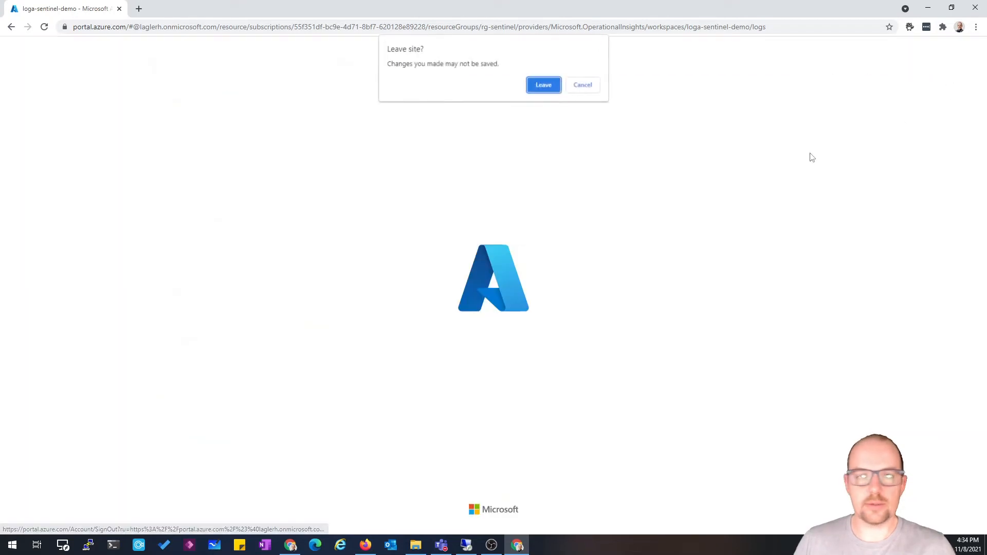
click(543, 85)
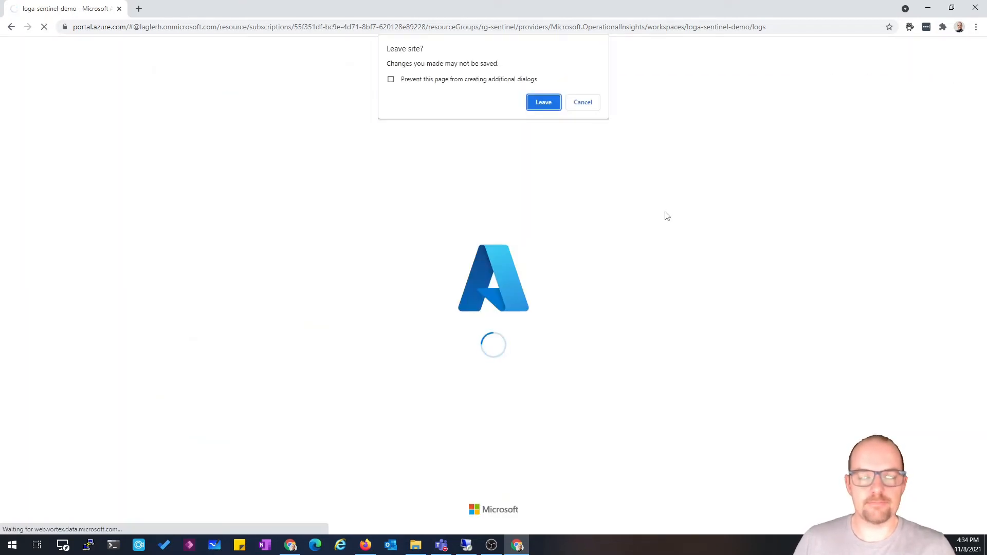
click(542, 103)
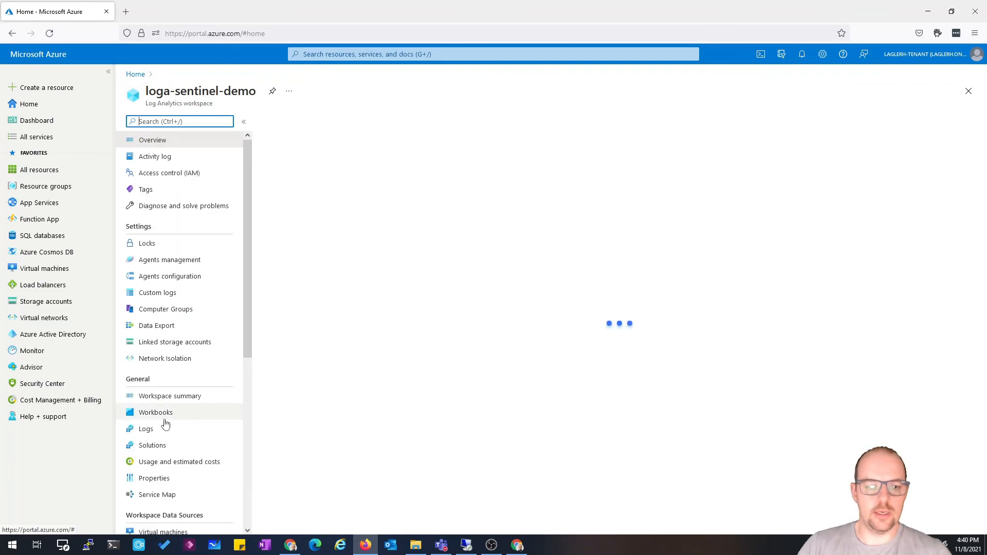
In the other browser session, open the workspace's Logs and query the CustomTablePerm_CL table
click(161, 430)
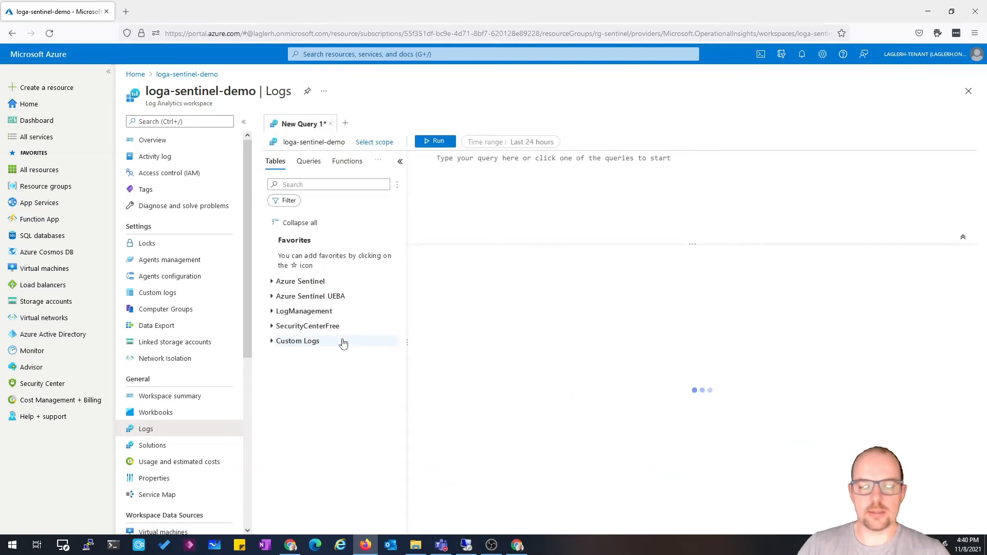
click(273, 342)
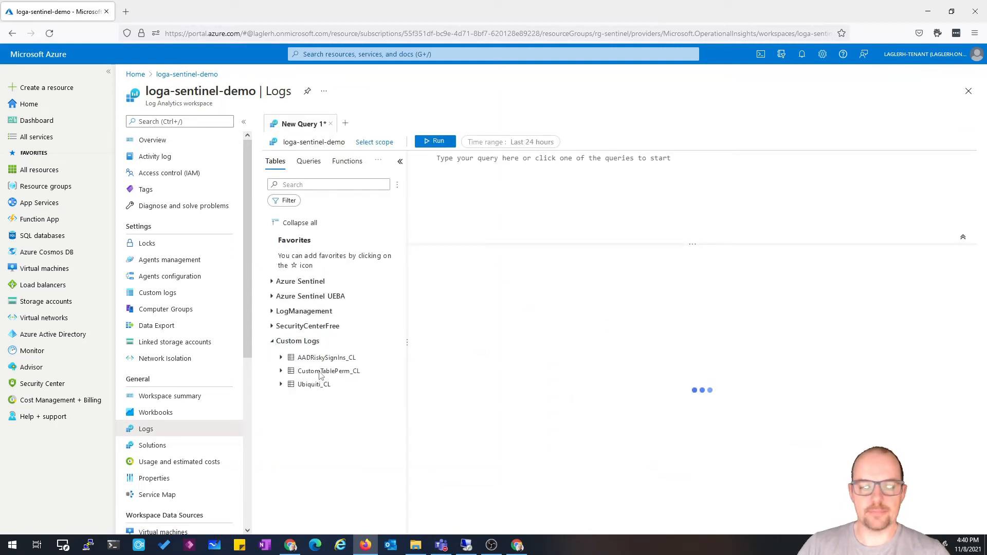
double_click(320, 373)
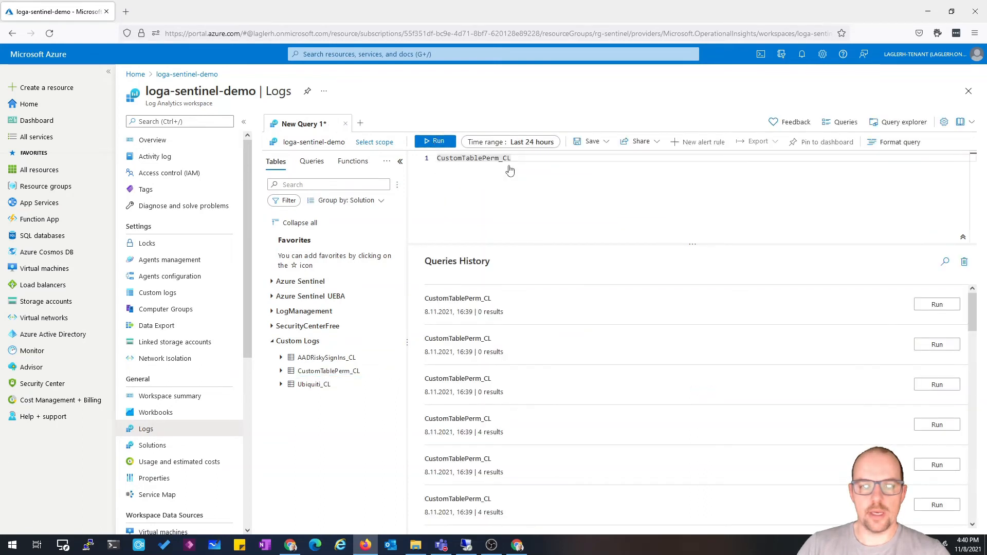
key(shift+Return)
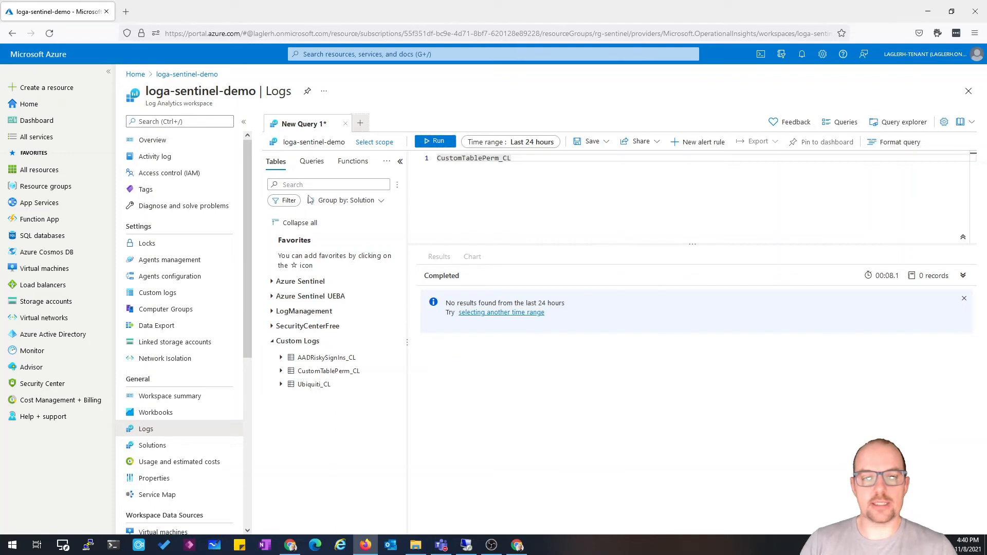
Query the OfficeActivity table from Azure Sentinel in a new query tab, then return to the first query tab
click(272, 282)
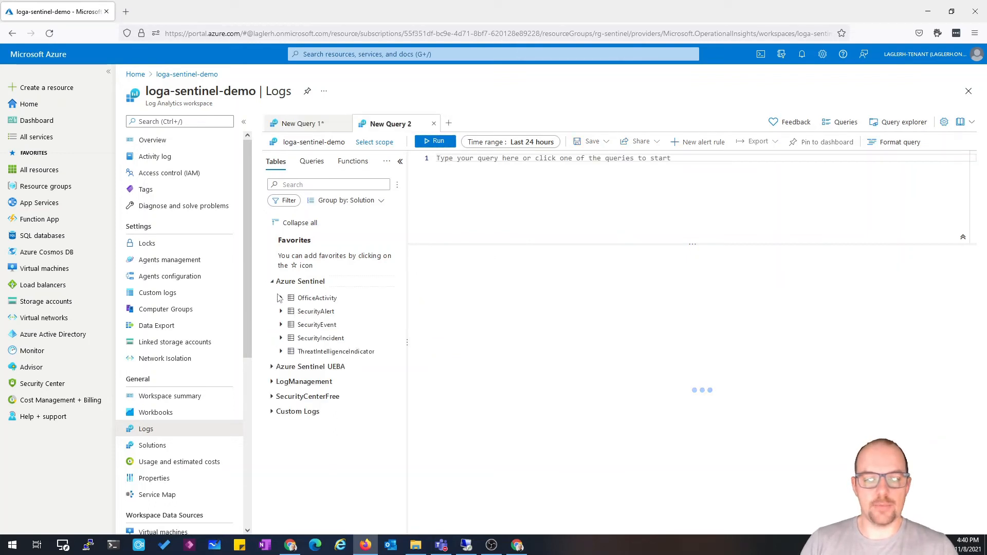
double_click(308, 298)
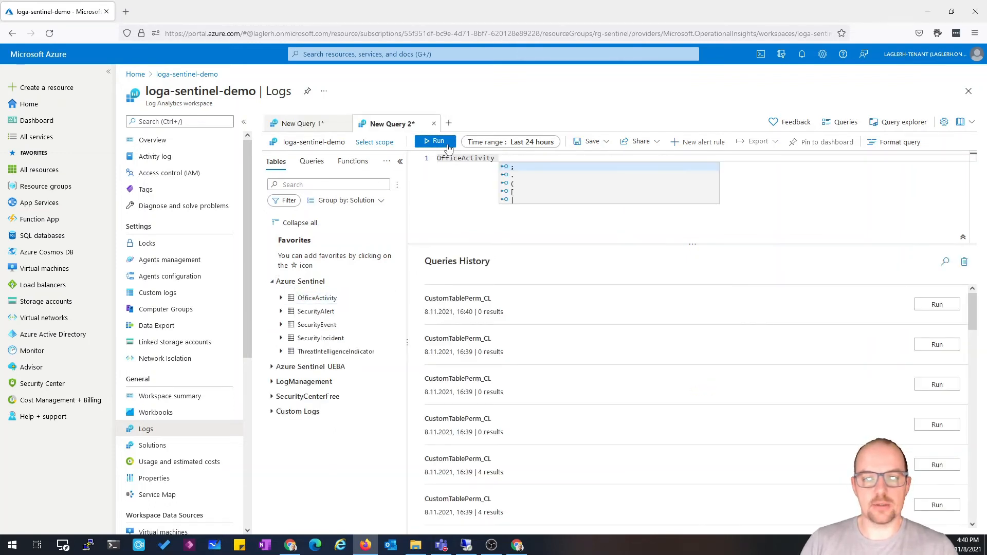
click(436, 142)
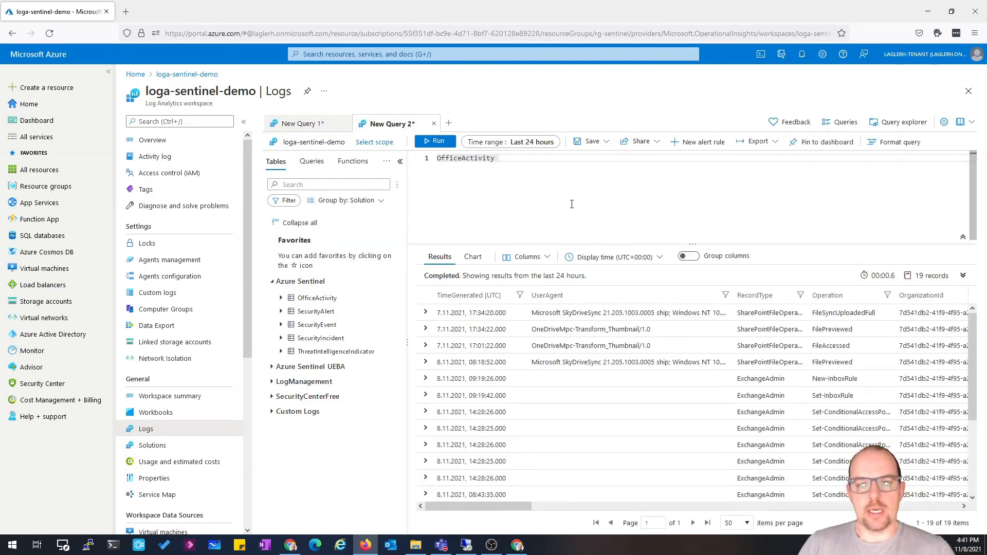
click(434, 124)
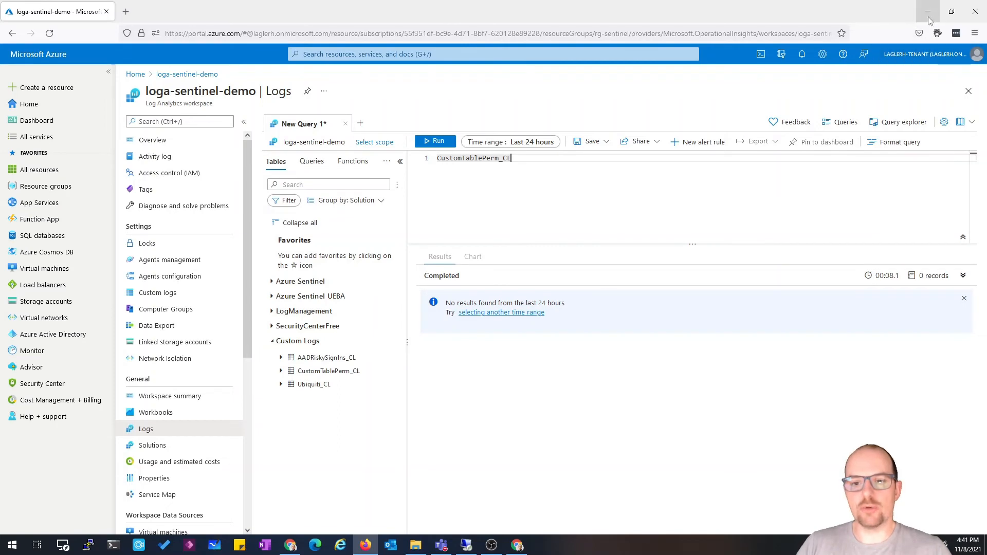
Switch to the other browser window and open the loga-sentinel-demo workspace from rg-sentinel
click(524, 549)
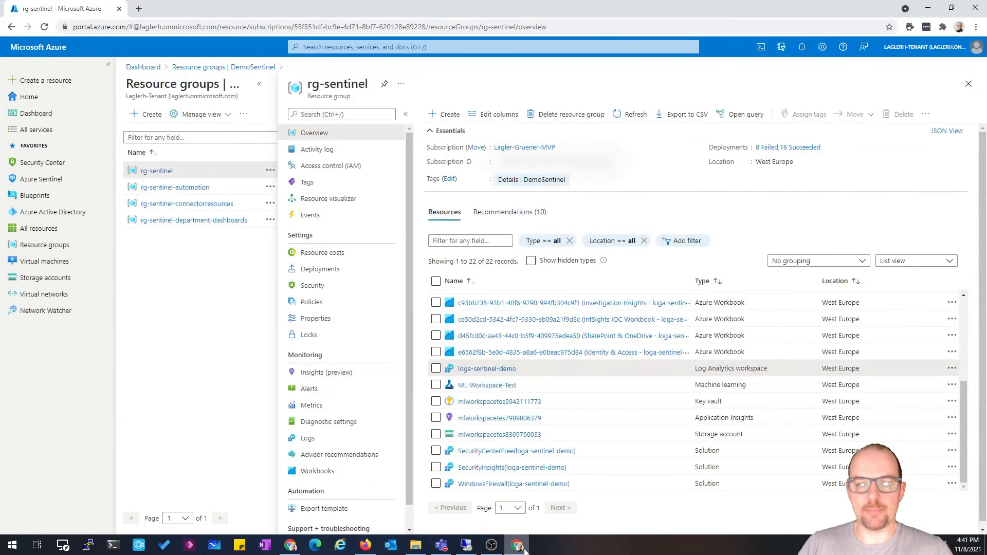
click(487, 369)
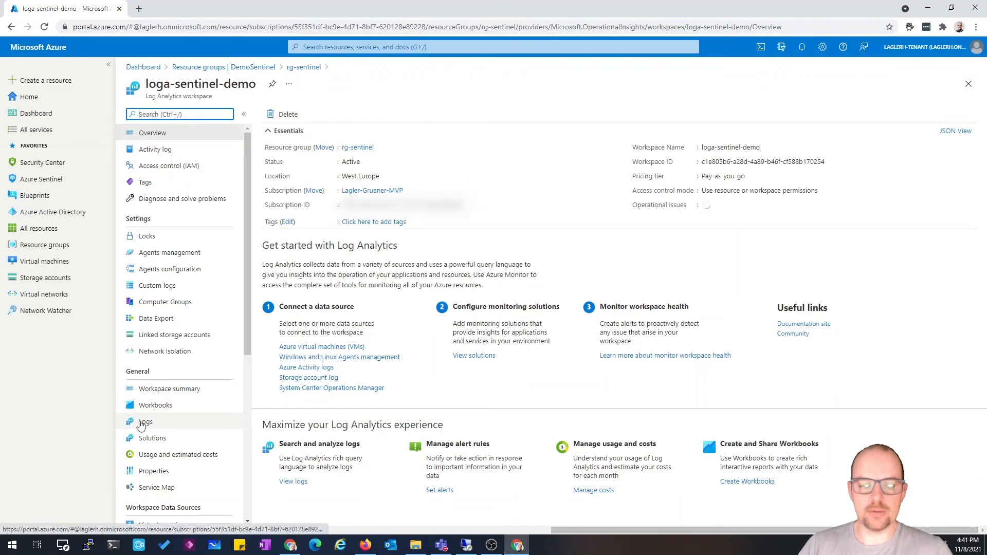
Open the workspace's Logs and run a query on the CustomTablePerm_CL custom table
click(135, 422)
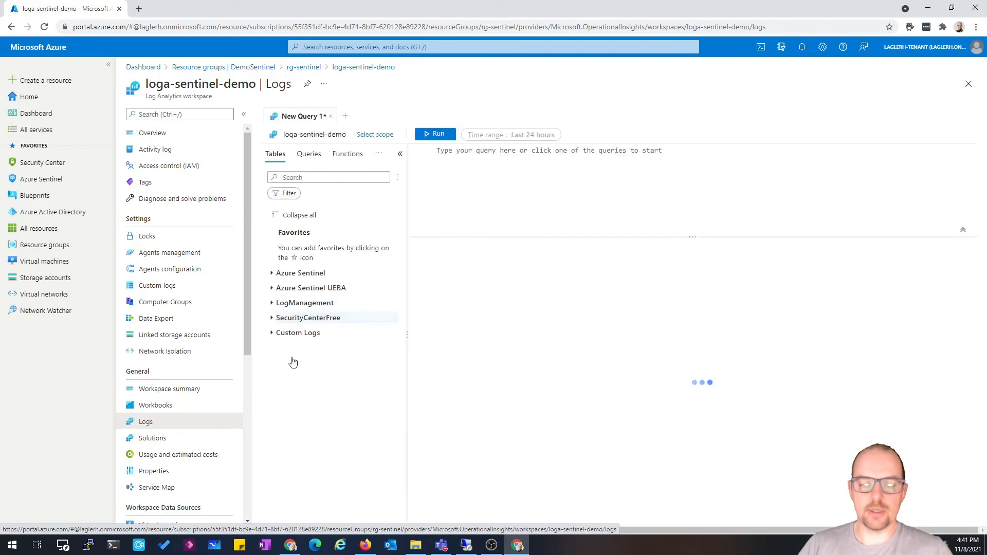
click(288, 333)
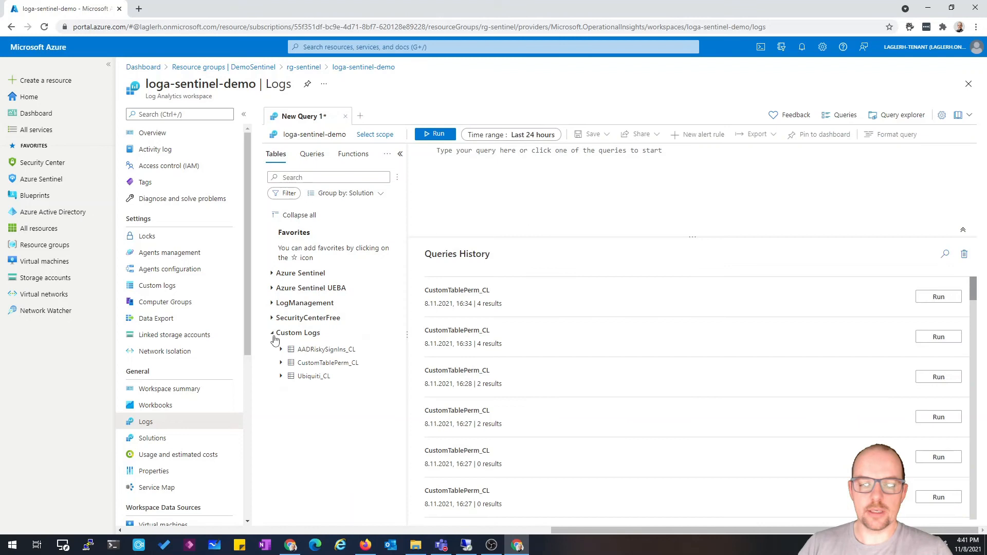
double_click(312, 363)
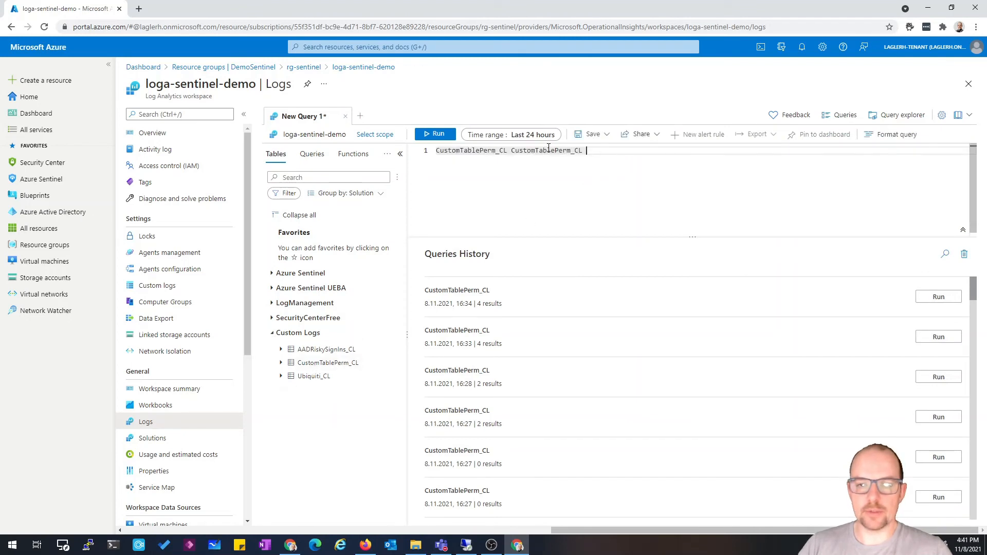
drag(587, 150, 513, 151)
key(BackSpace)
key(Return)
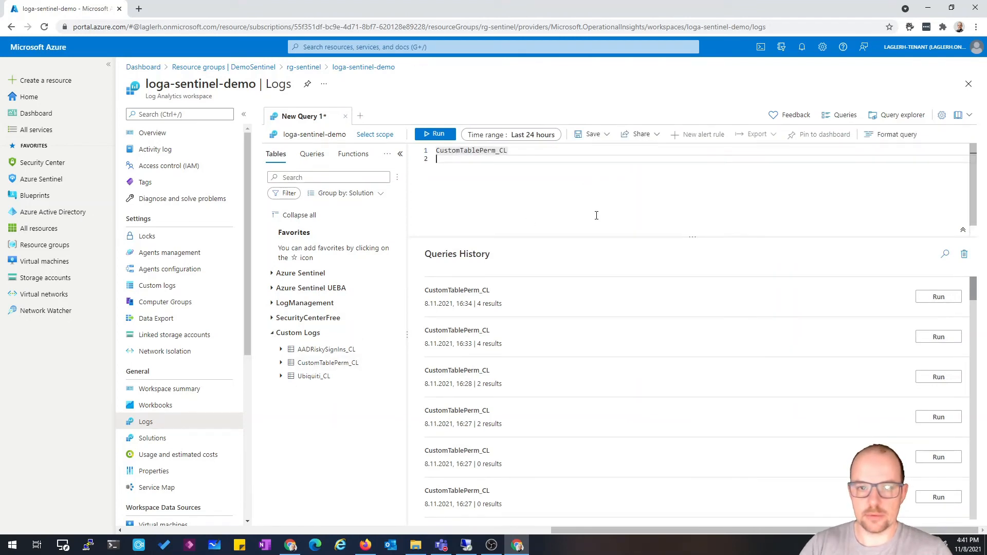
click(437, 133)
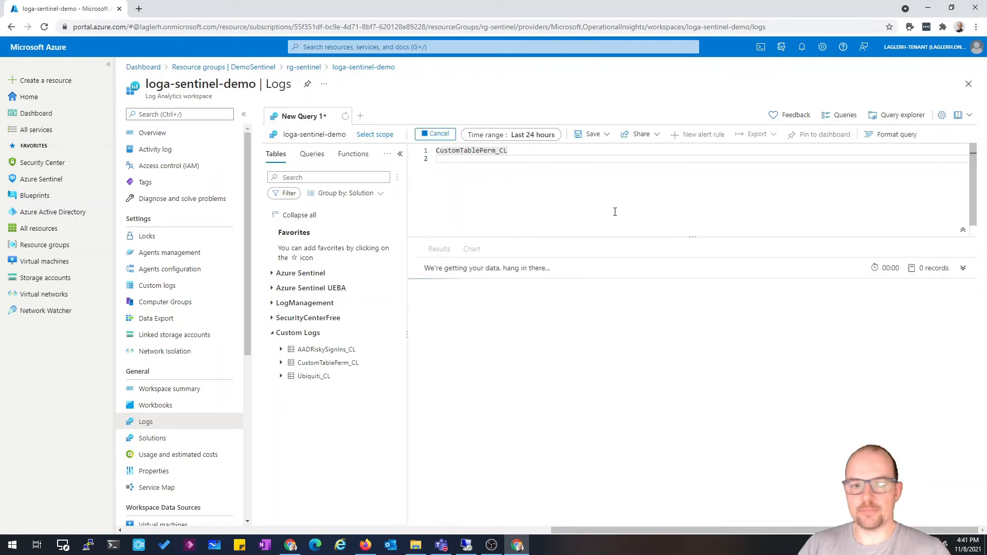
Widen the results area and the _ResourceId column to inspect the records' resource IDs
click(244, 114)
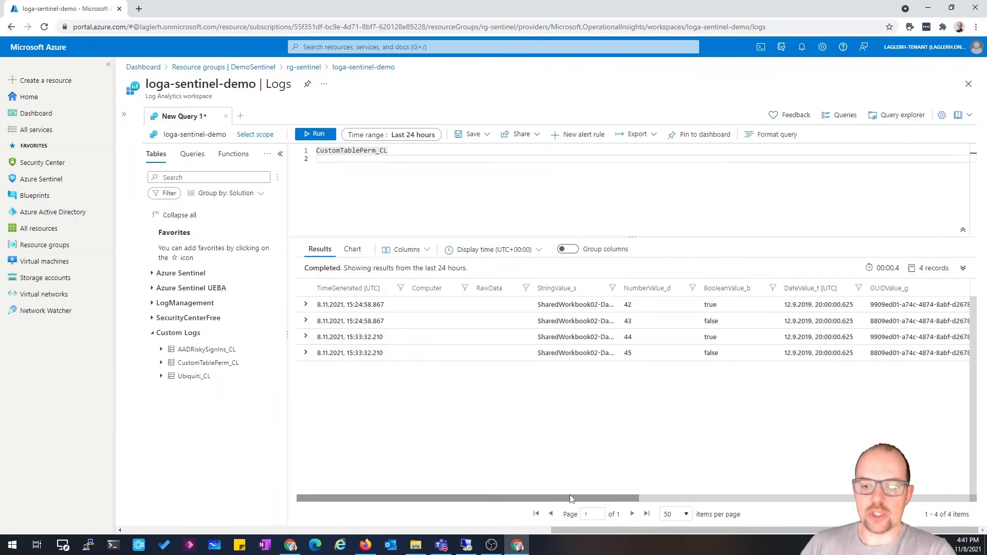
drag(571, 501, 851, 484)
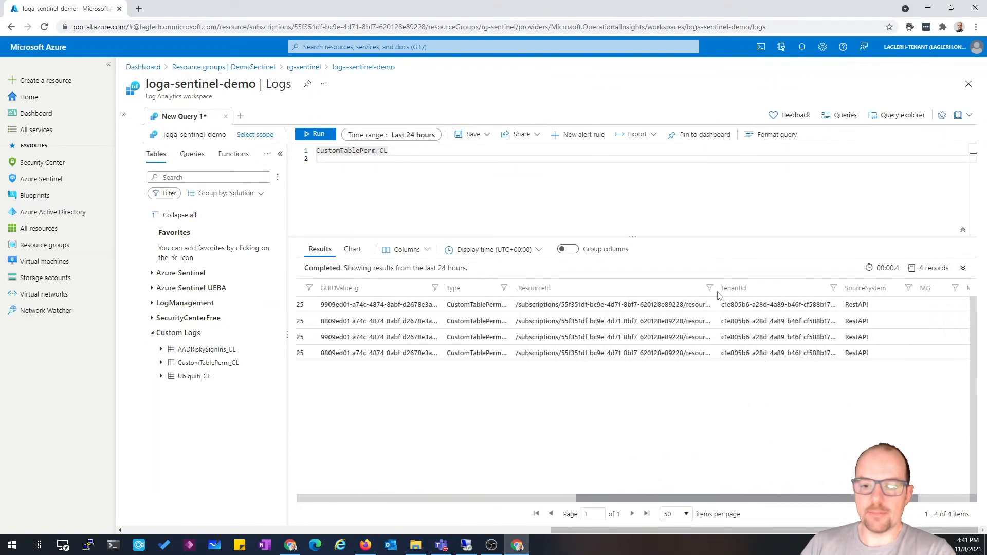
drag(716, 287, 926, 288)
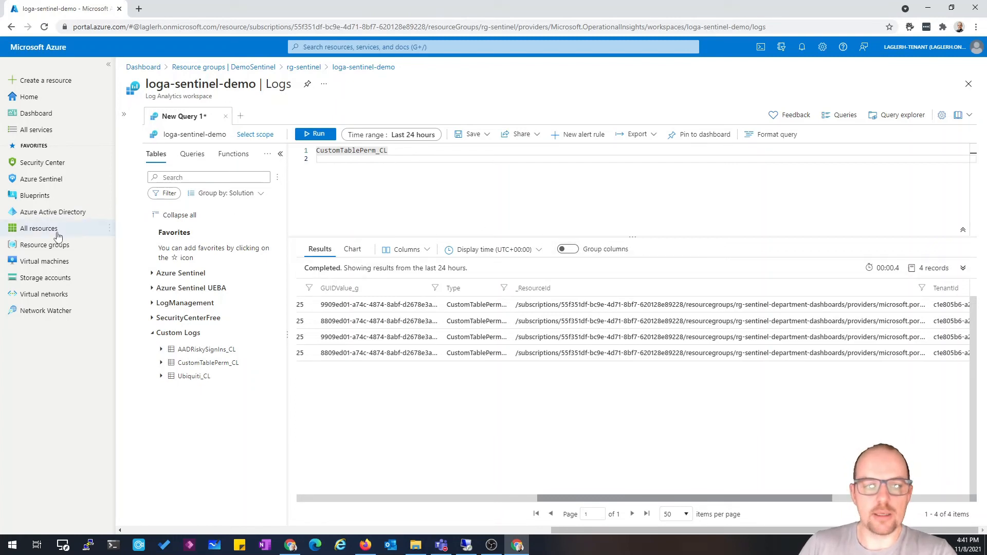
Open the Demo-Sentinel-Dashboard resource in the rg-sentinel-department-dashboards resource group
click(44, 245)
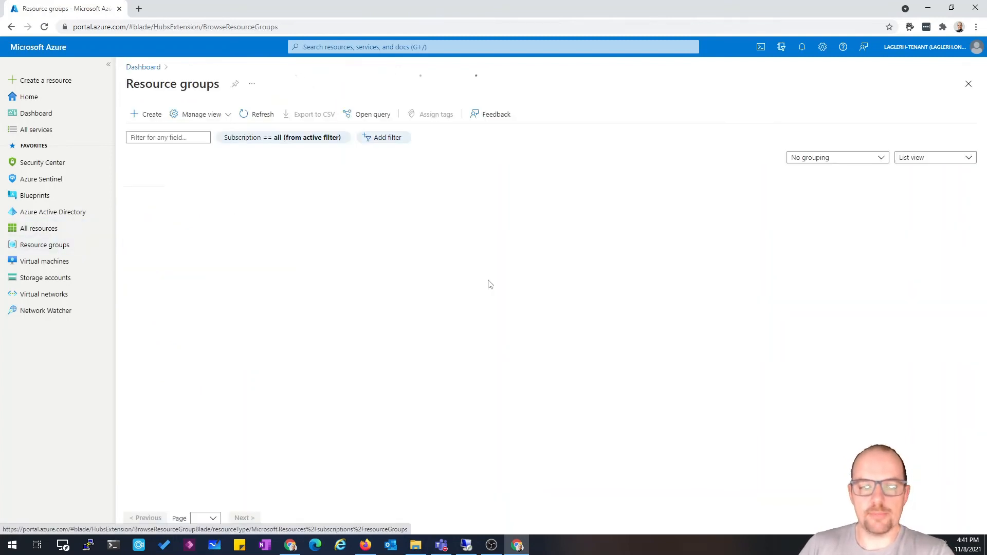
click(200, 245)
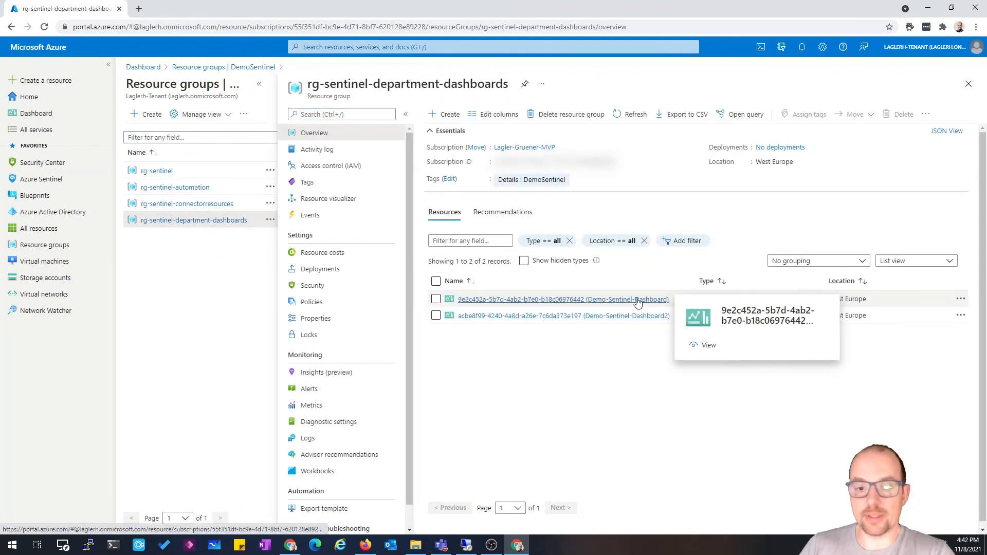
click(638, 300)
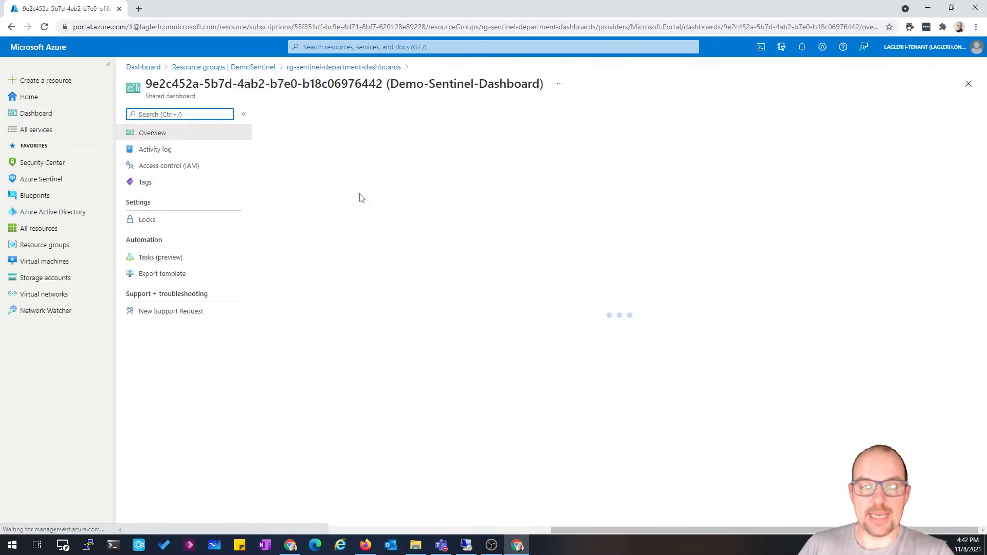
Start adding a role assignment in the dashboard's access control and choose the Reader role
click(194, 167)
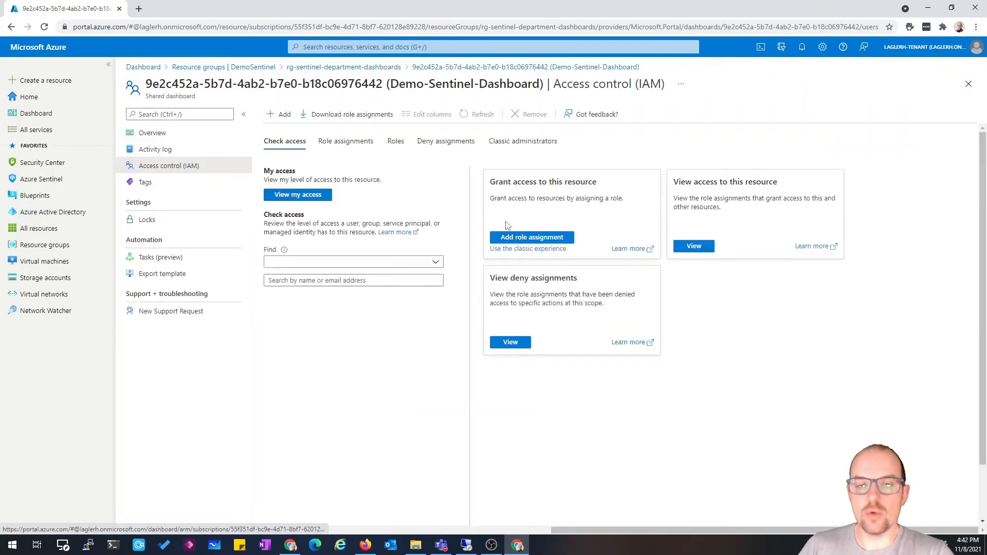
click(338, 142)
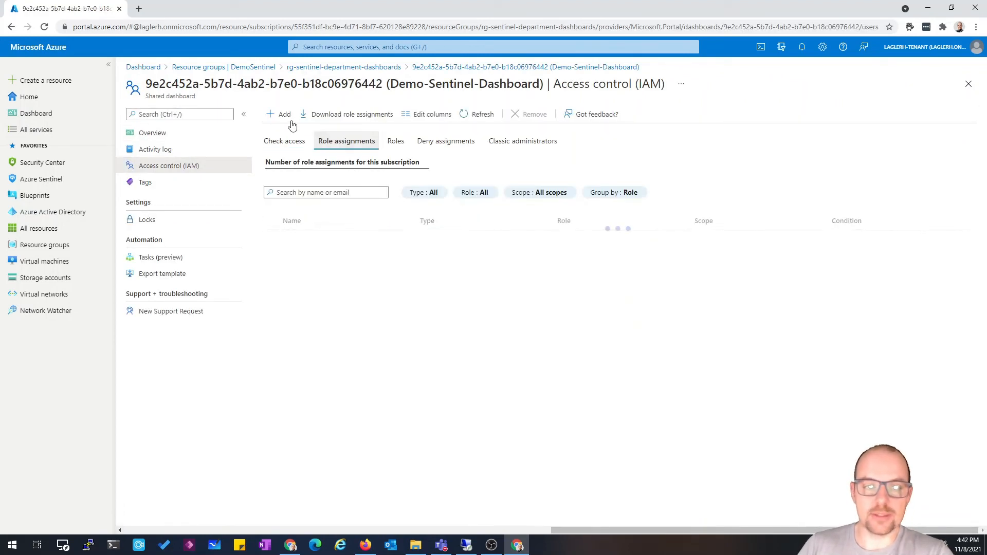
click(286, 114)
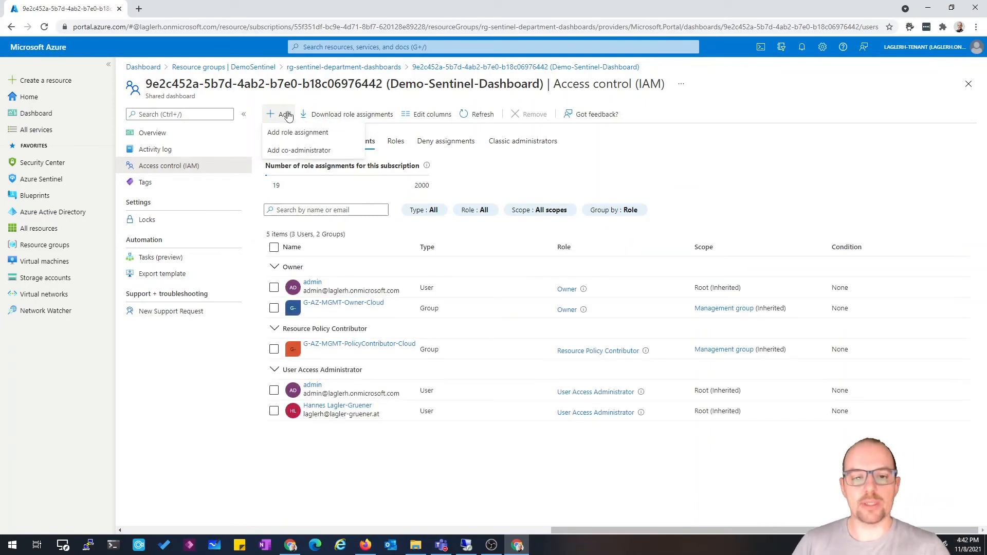
click(298, 133)
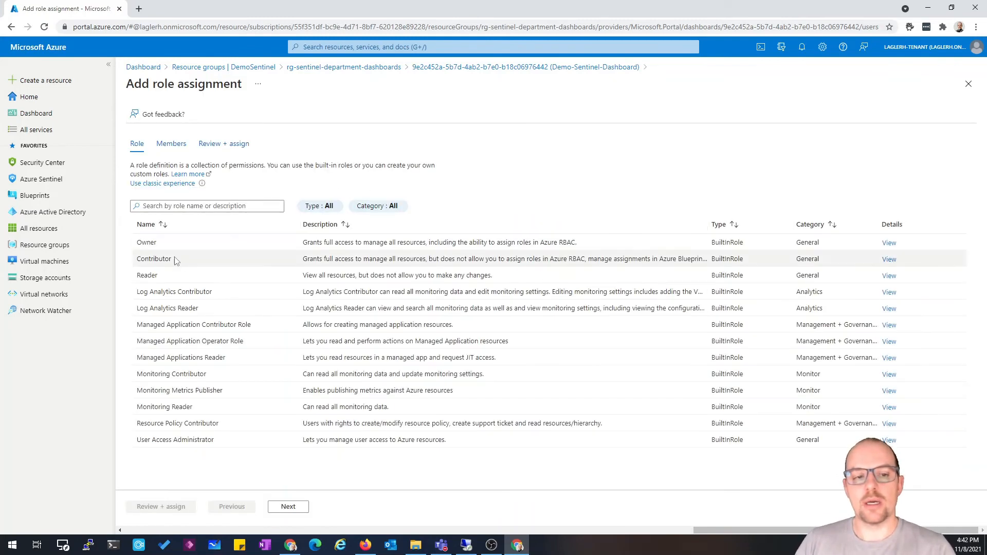
click(174, 280)
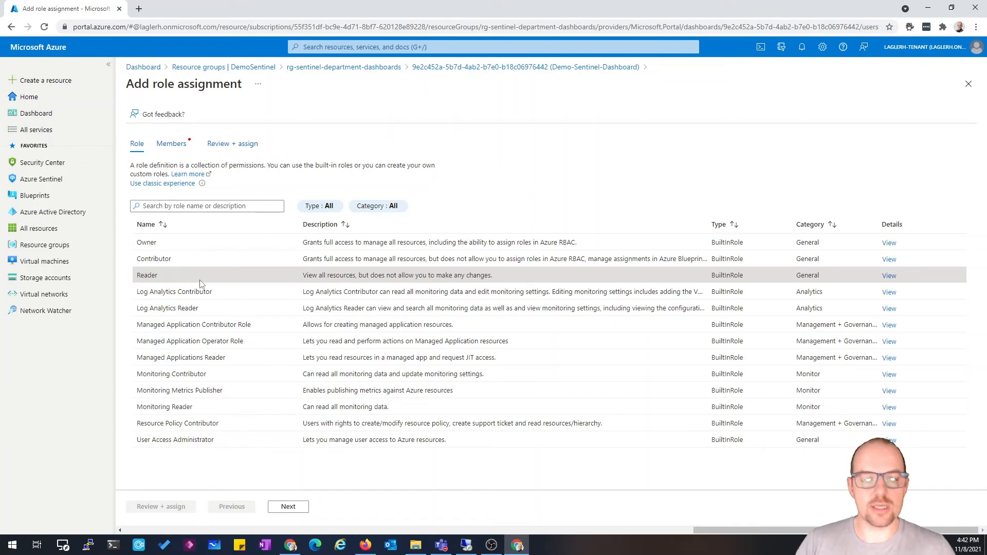
click(295, 507)
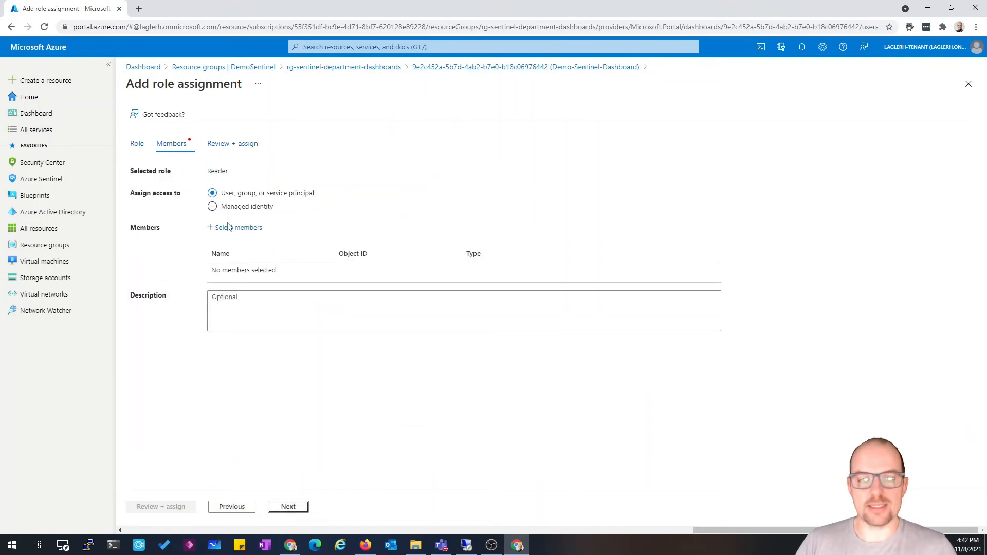
click(234, 508)
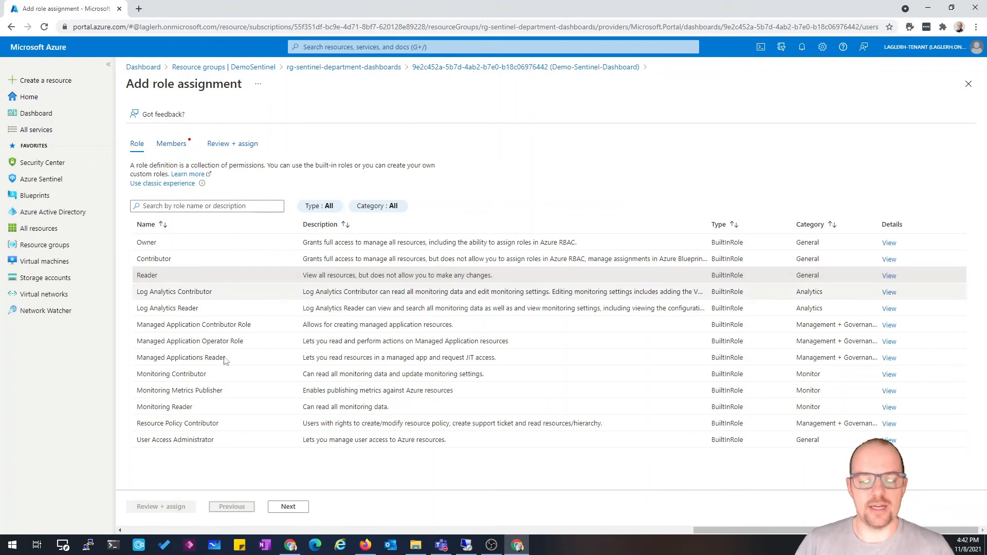
click(286, 506)
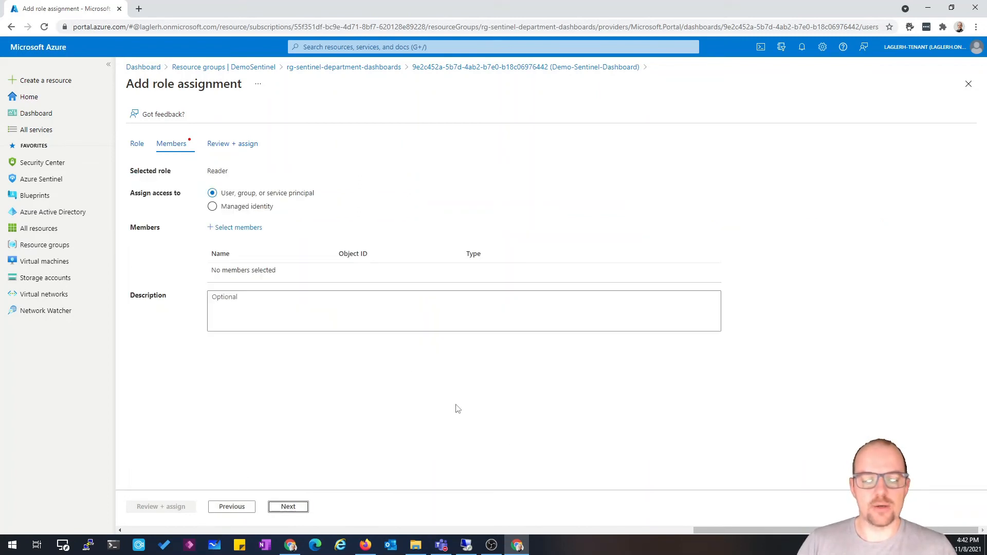
Search members for "sen" and select the Demo Sentinel2 user for the assignment
click(234, 228)
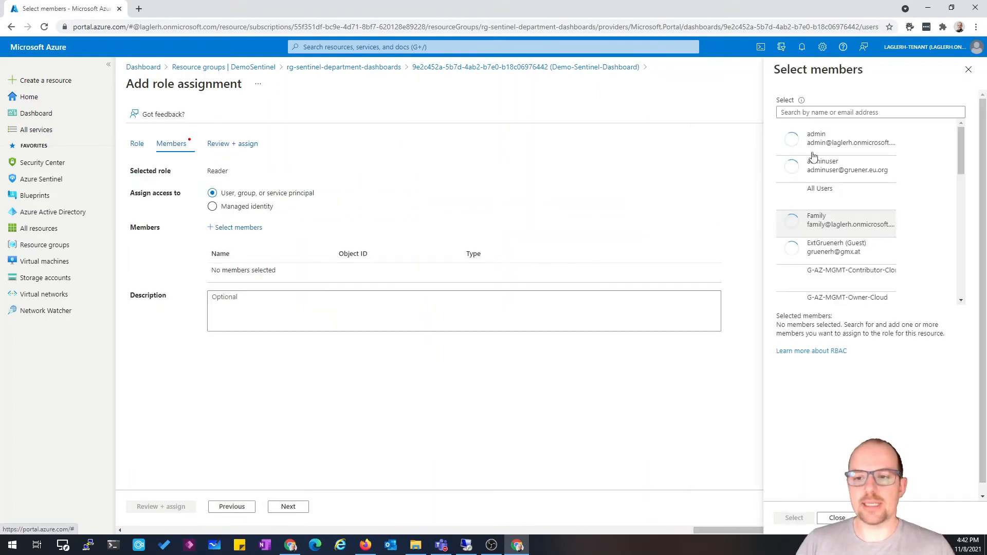
click(828, 111)
text(sent)
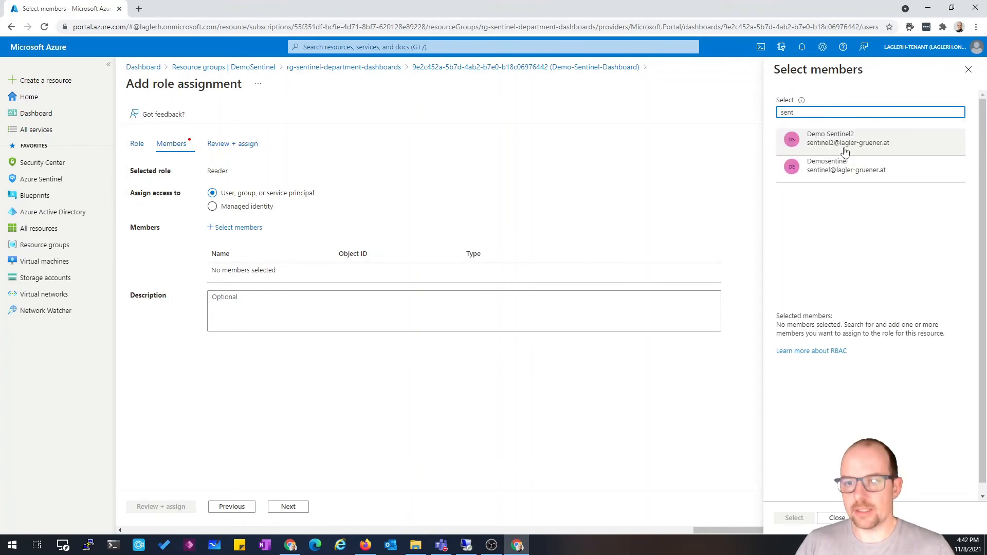
click(849, 148)
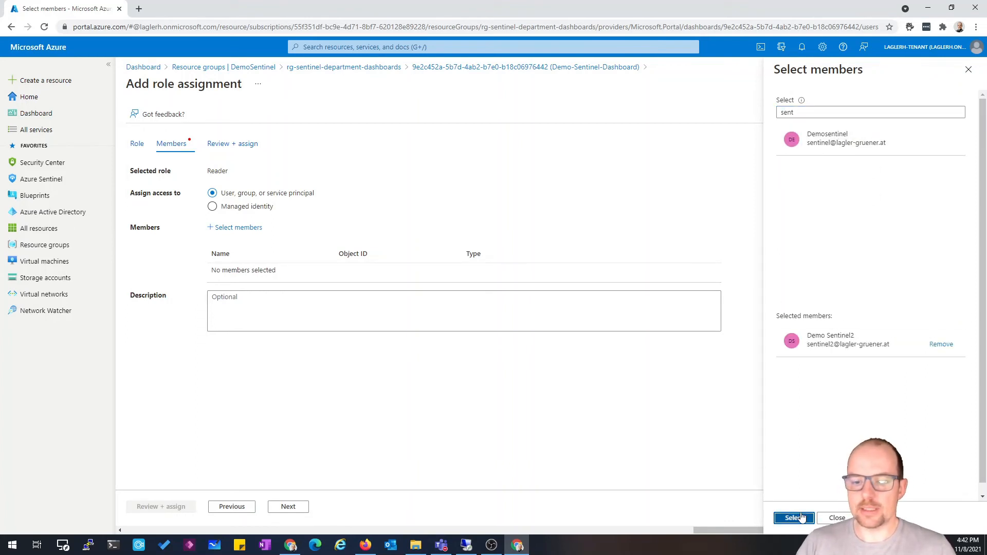
click(794, 518)
Review and assign the Reader role, then refresh the dashboard's role assignments
click(159, 510)
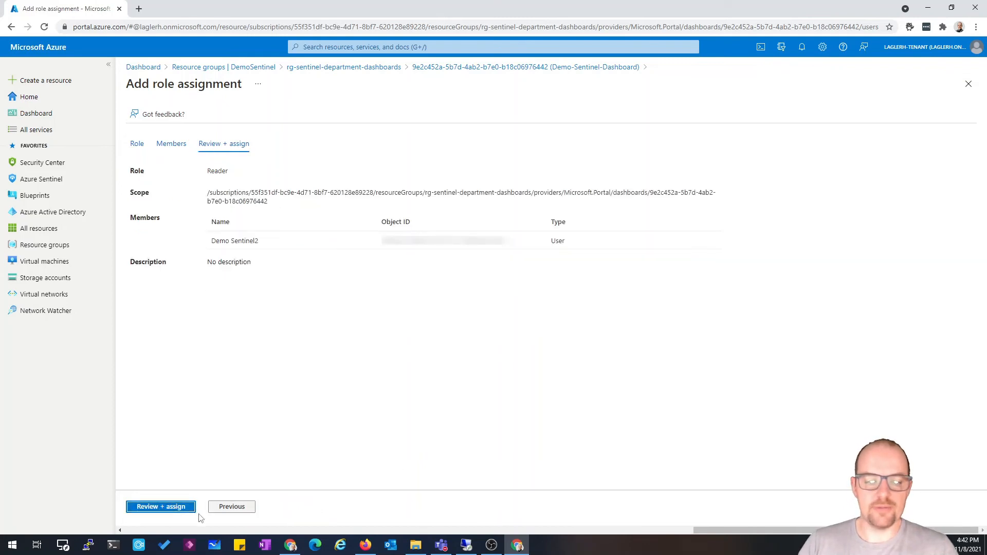
click(165, 508)
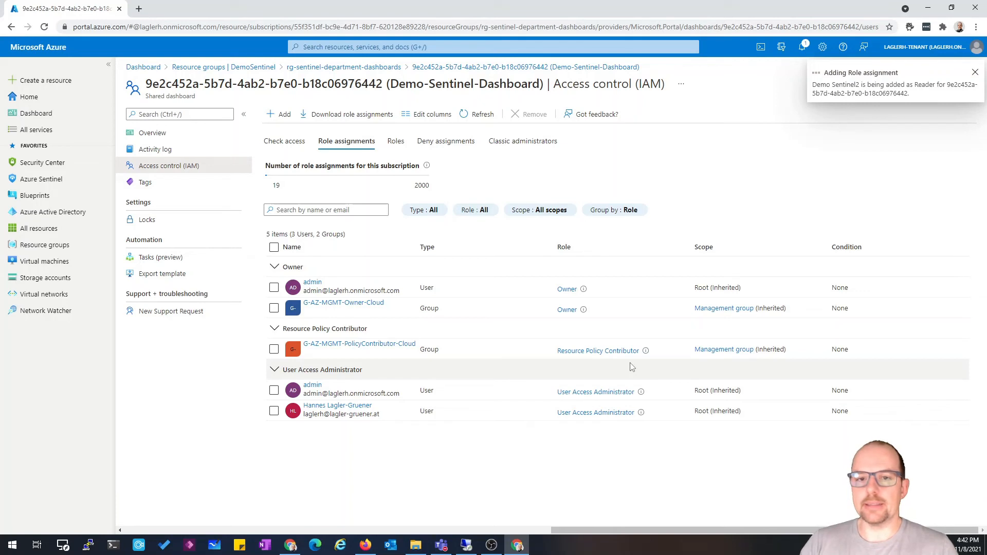
click(474, 116)
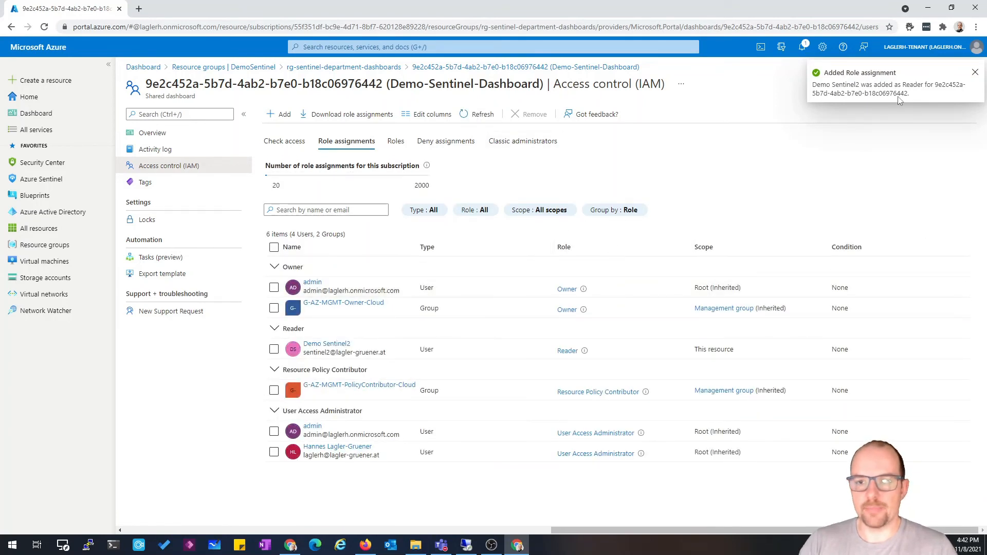
click(975, 72)
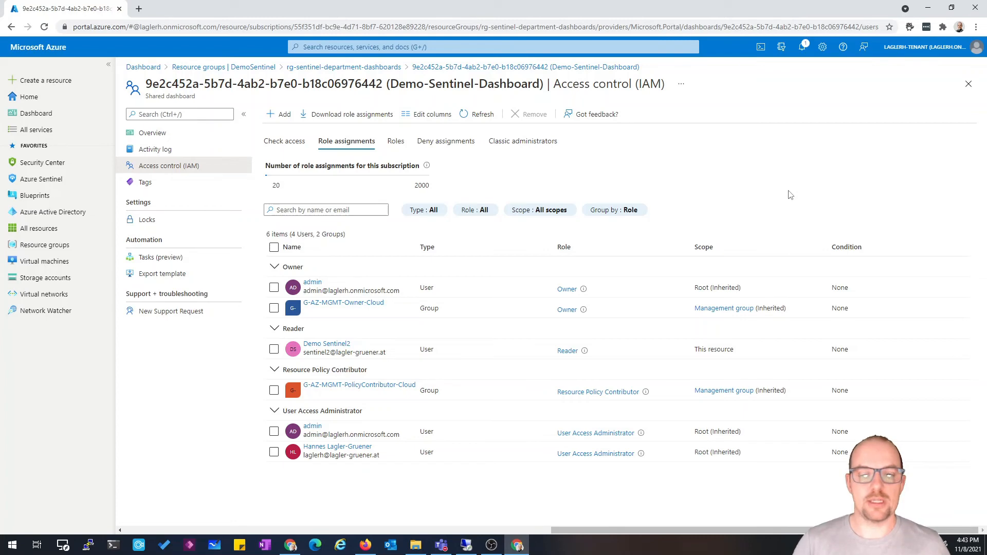
Switch to the other browser window and check which account is signed in
click(365, 545)
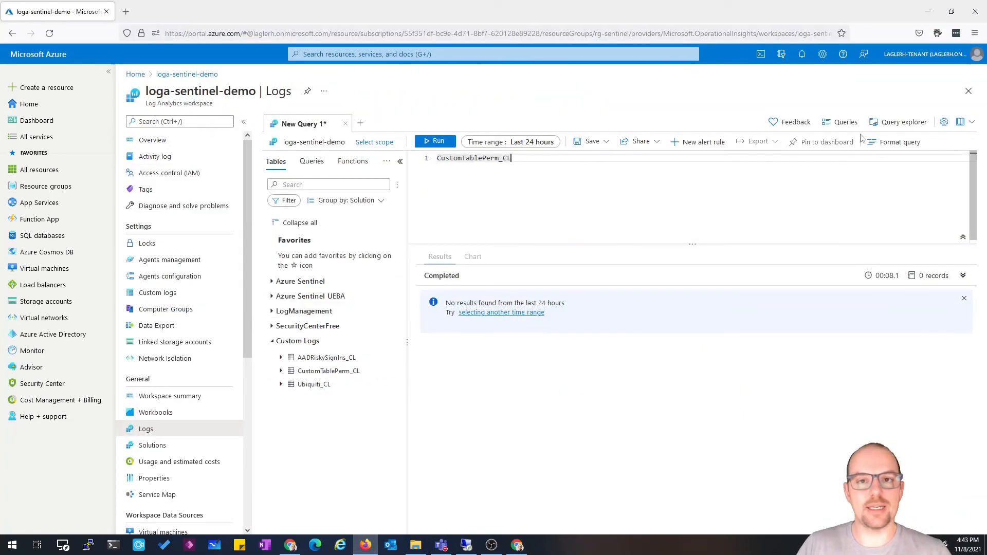
mouse_move(962, 60)
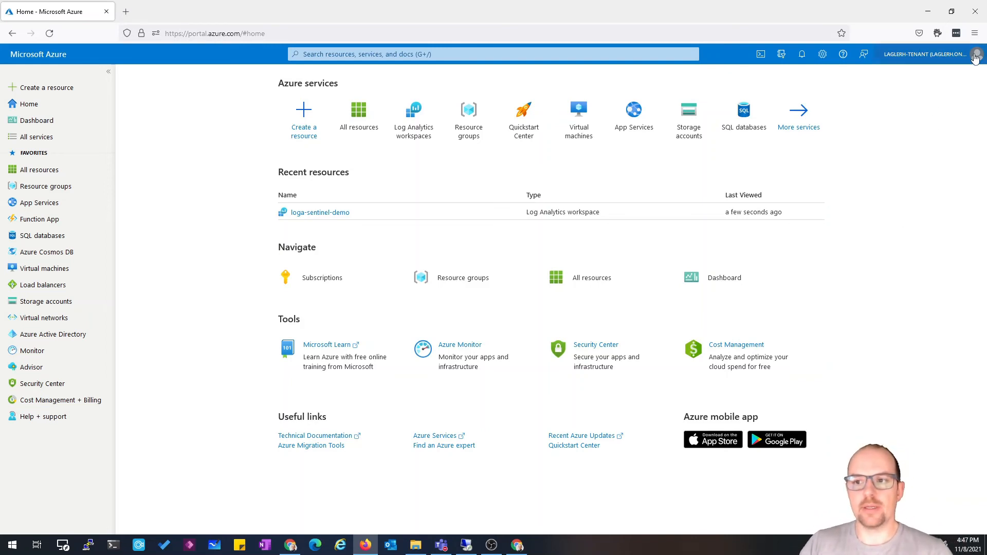
click(976, 57)
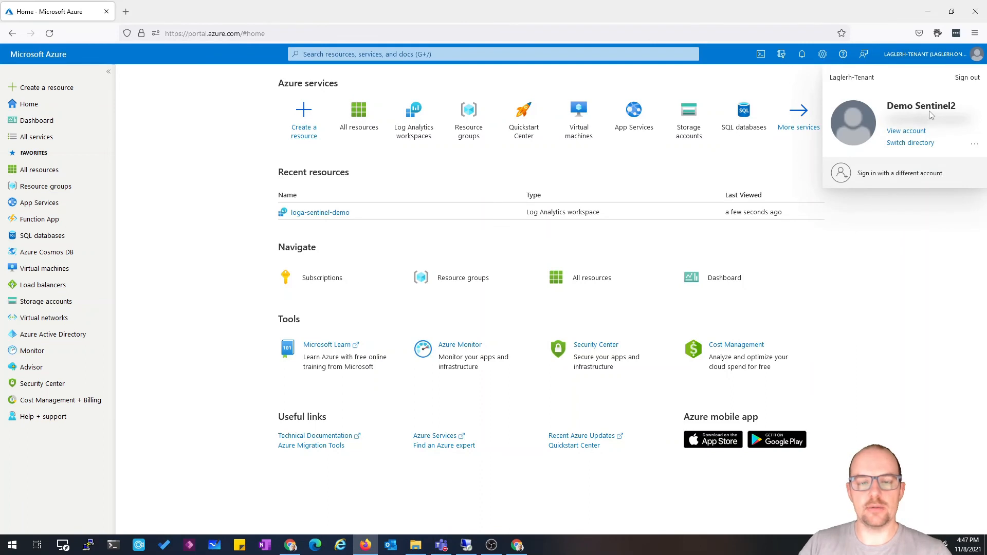
click(959, 317)
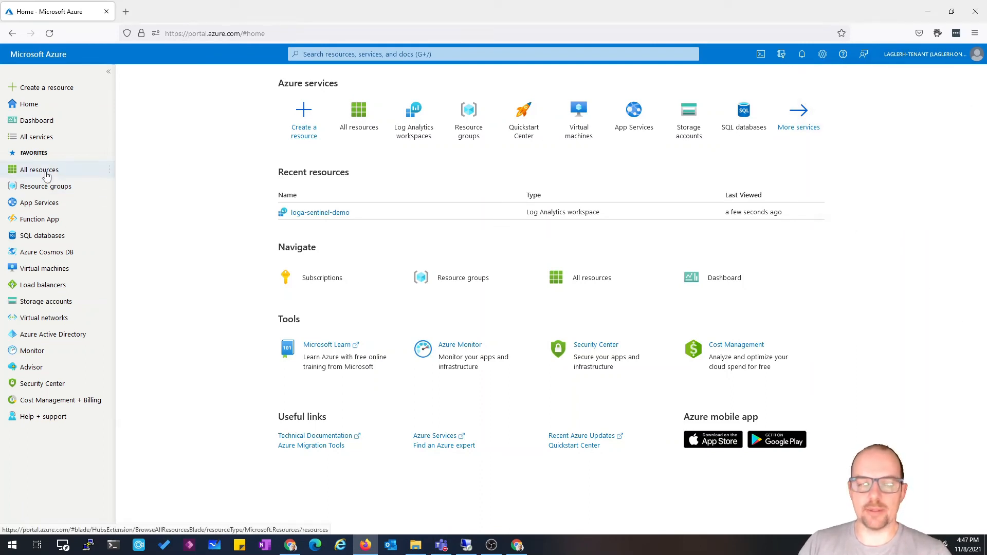
Open the loga-sentinel-demo workspace's logs and run a query on the CustomTablePerm_CL custom table
click(46, 173)
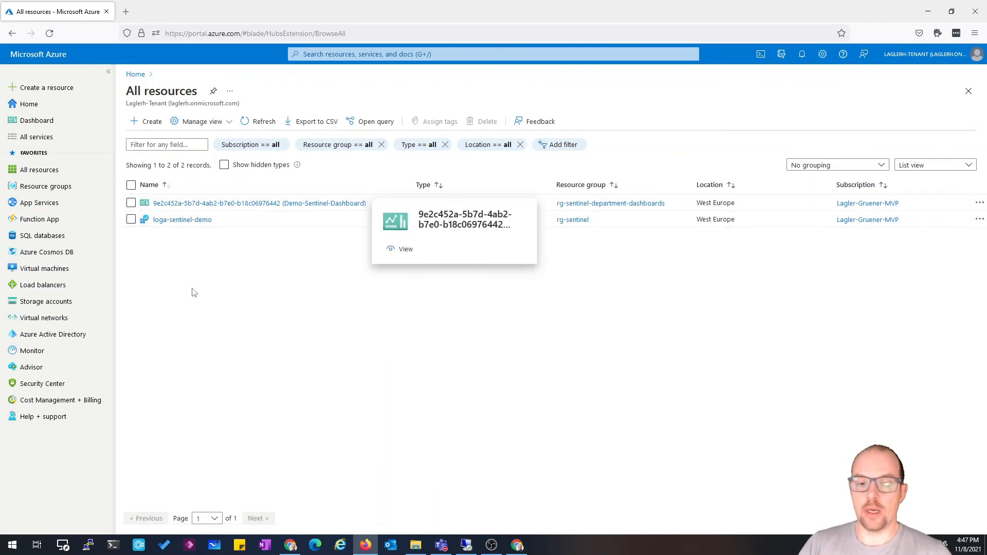
click(188, 222)
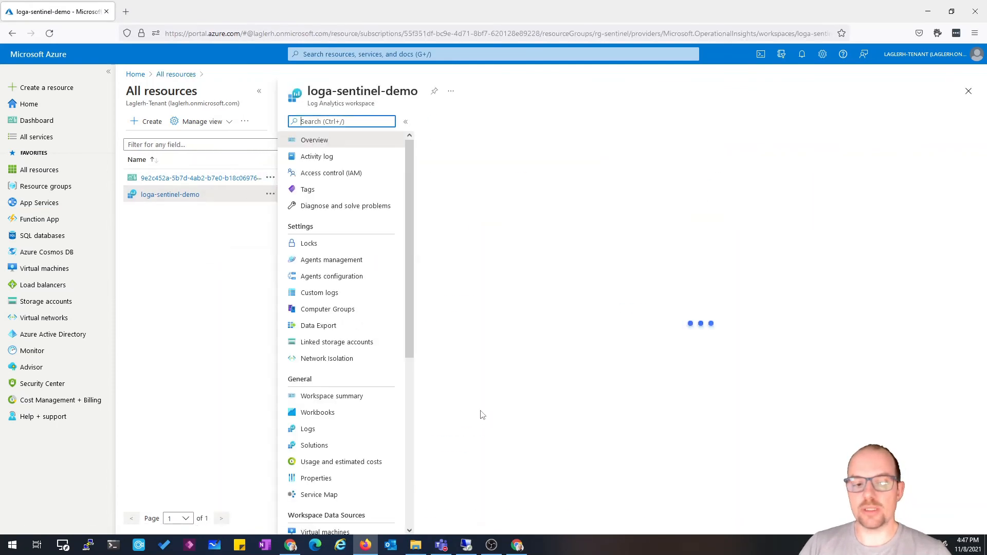
click(309, 429)
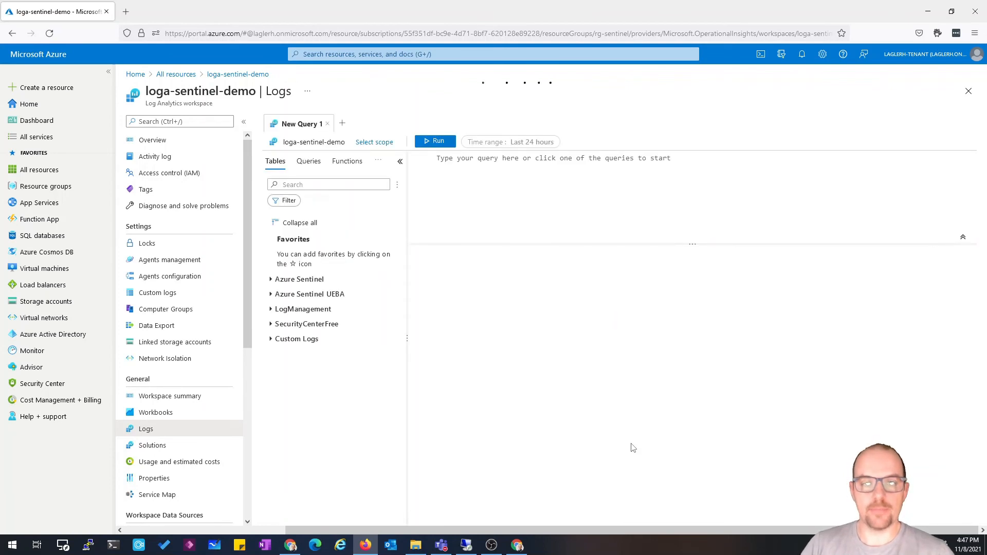
click(271, 343)
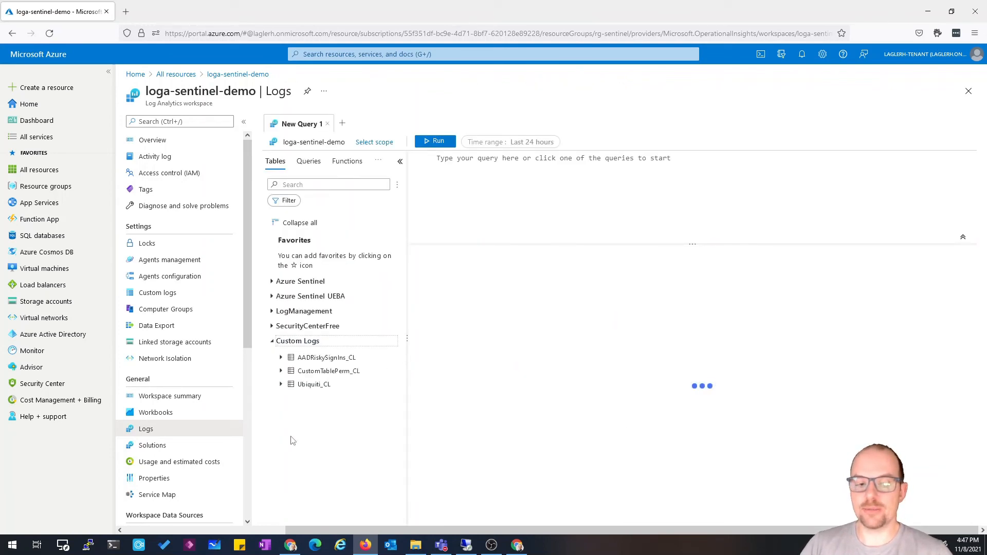
double_click(326, 372)
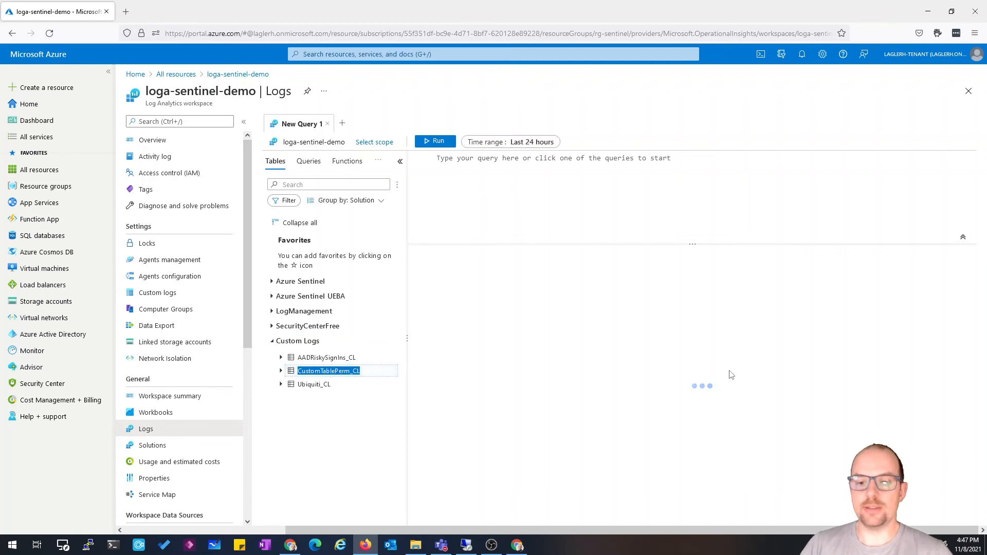
click(562, 223)
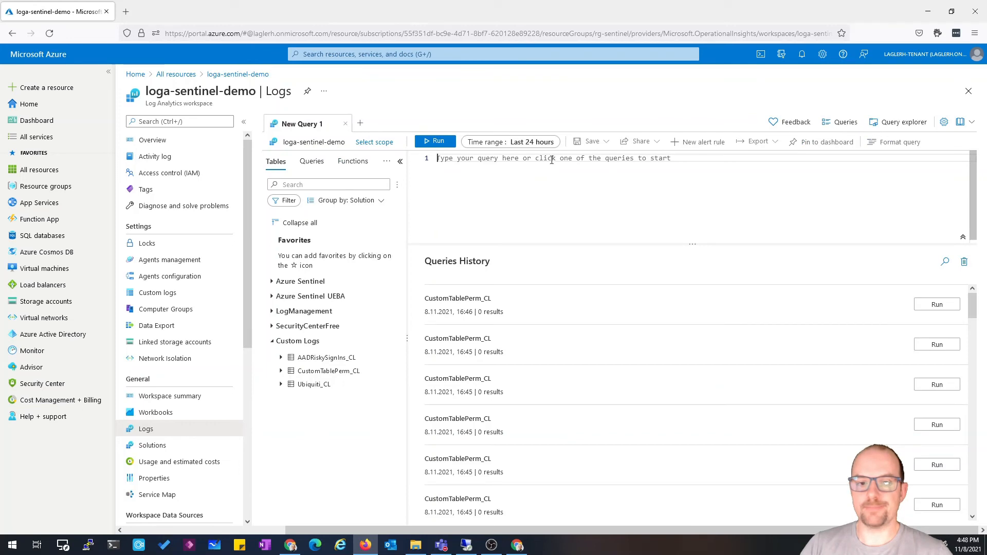
double_click(345, 377)
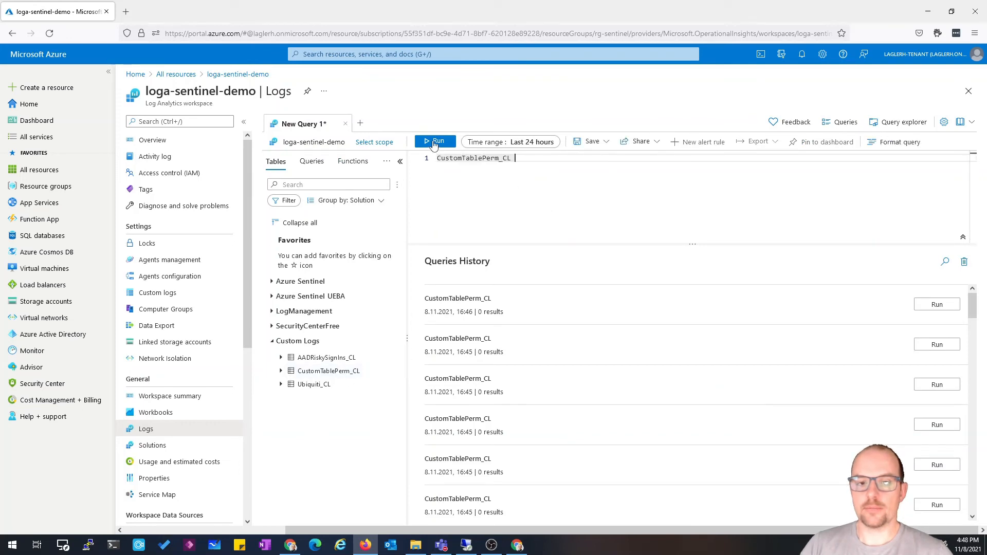
click(433, 142)
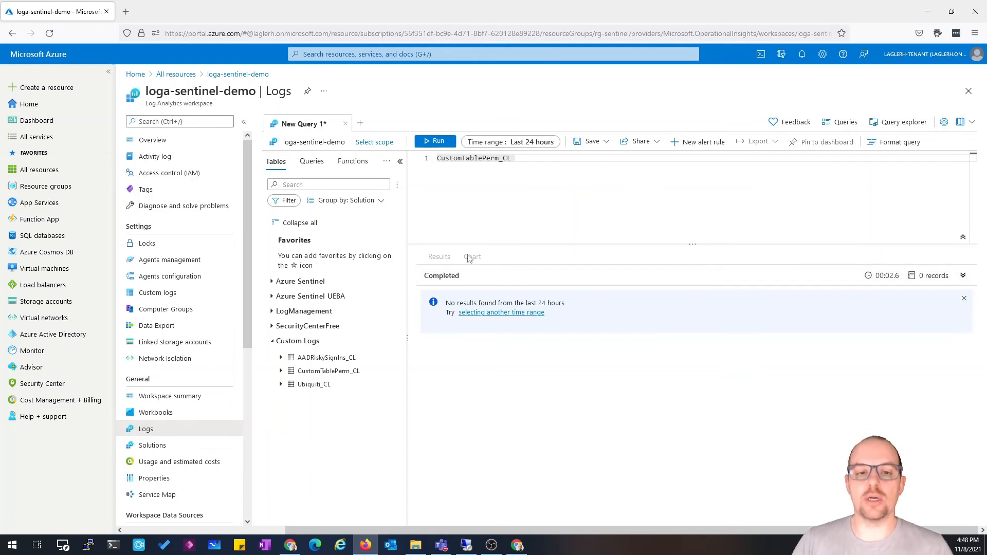
Change the query scope to the Lagler-Gruener-MVP subscription and rerun the CustomTablePerm_CL query
click(384, 146)
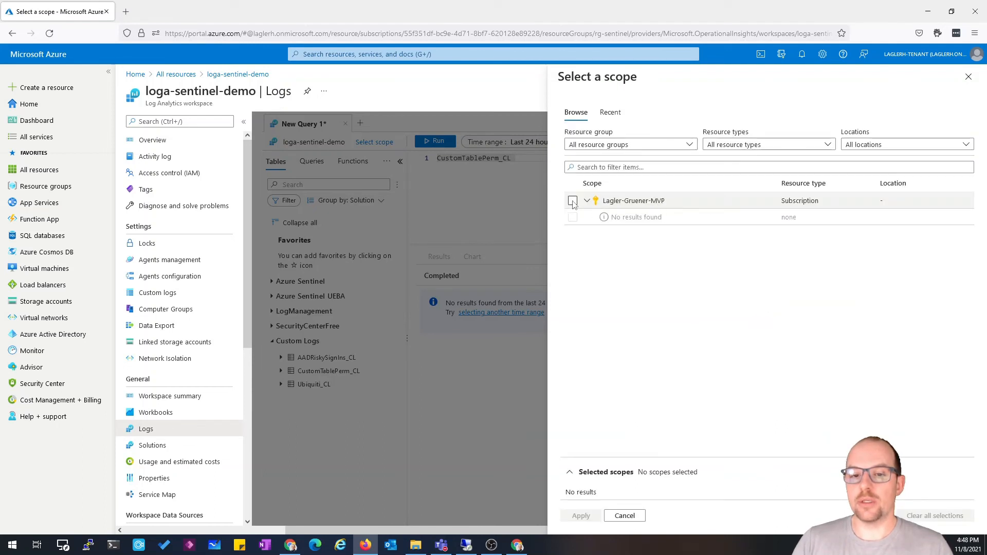
click(573, 201)
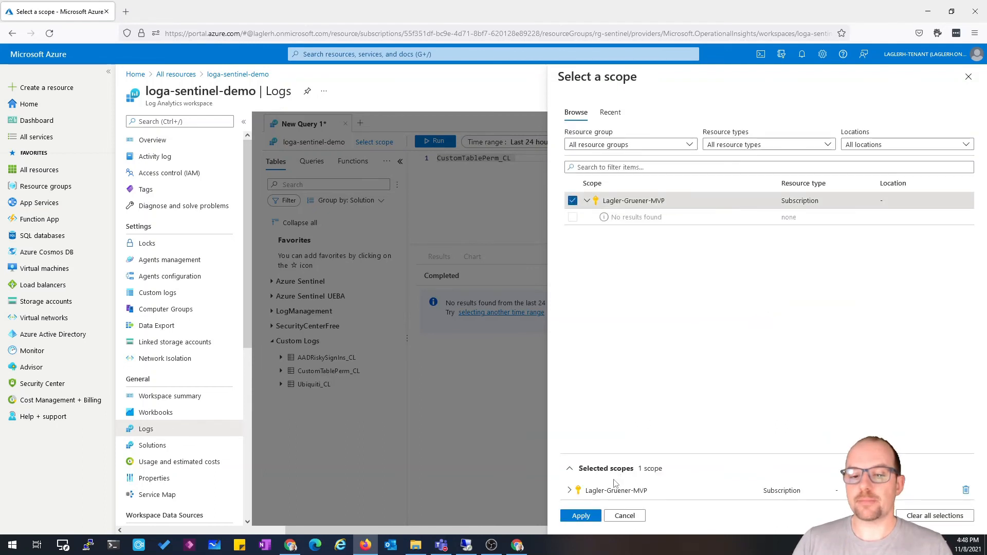
click(583, 519)
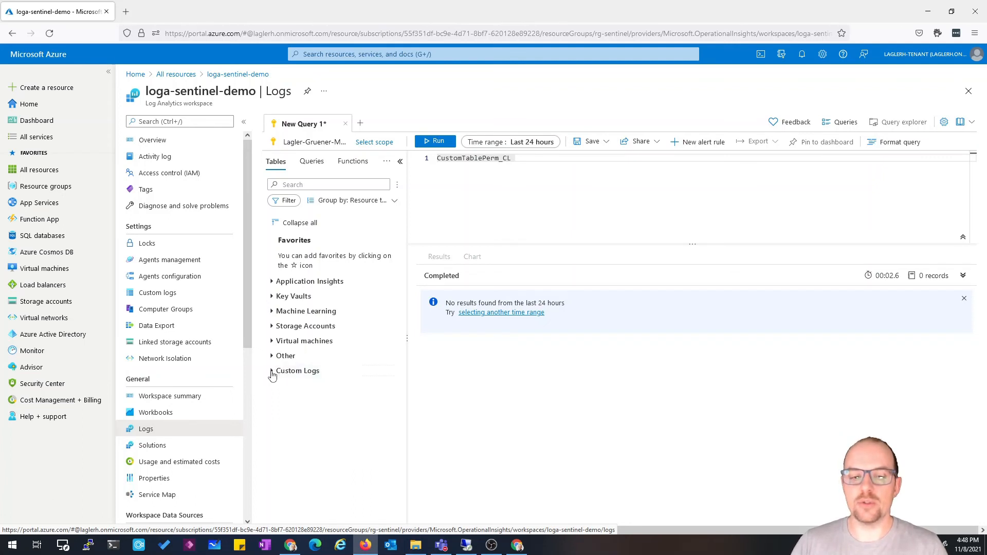
click(272, 372)
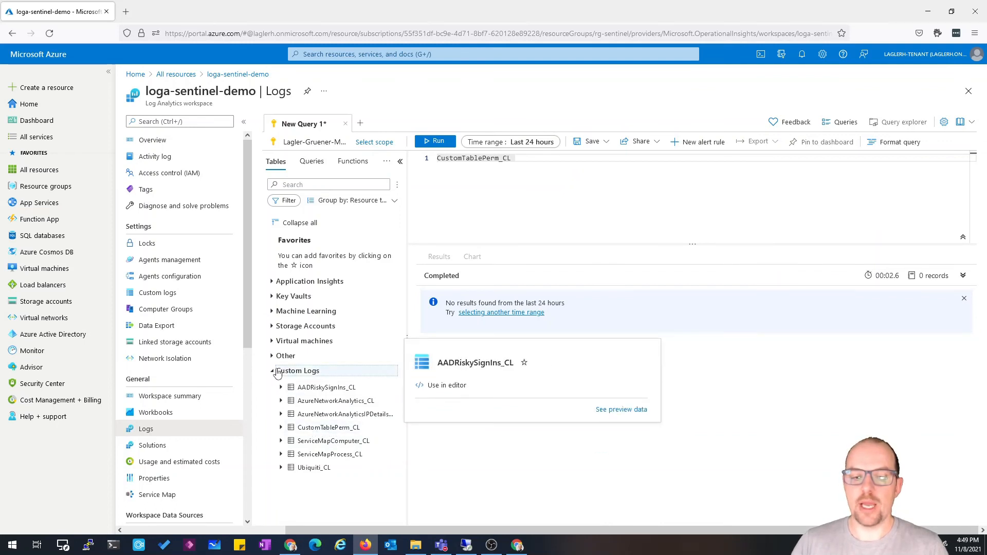
click(277, 371)
click(439, 143)
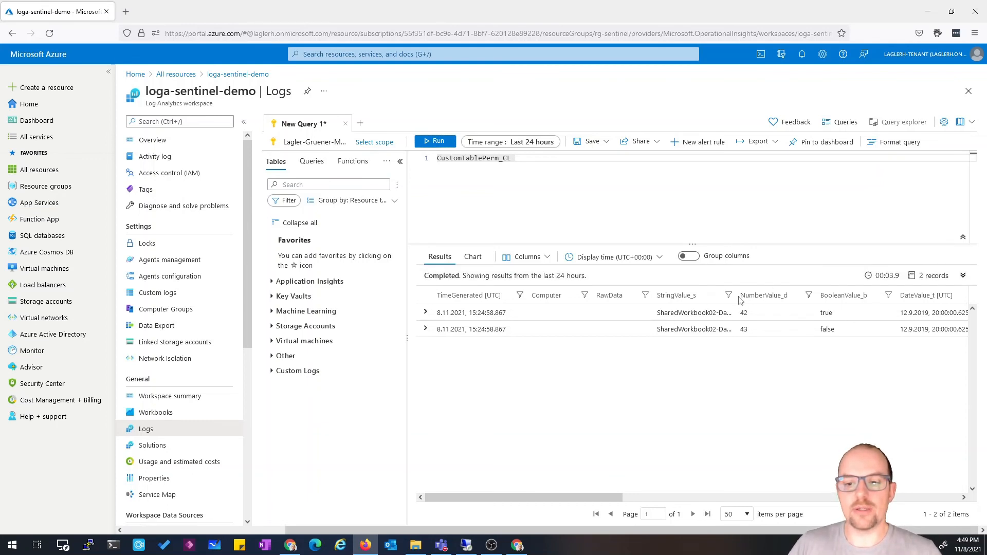
Examine the first result record's details, including its _ResourceId value
drag(736, 295, 791, 292)
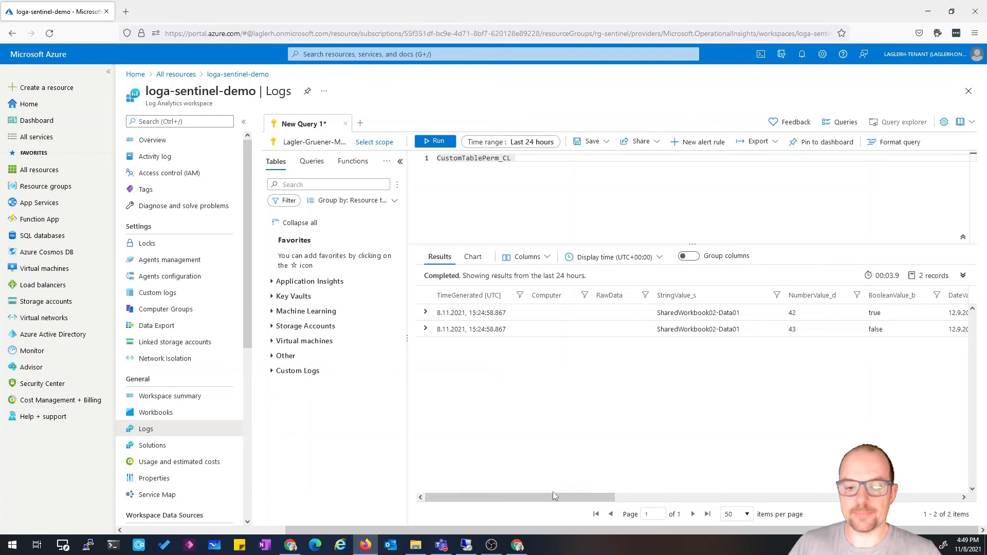
drag(552, 496, 483, 483)
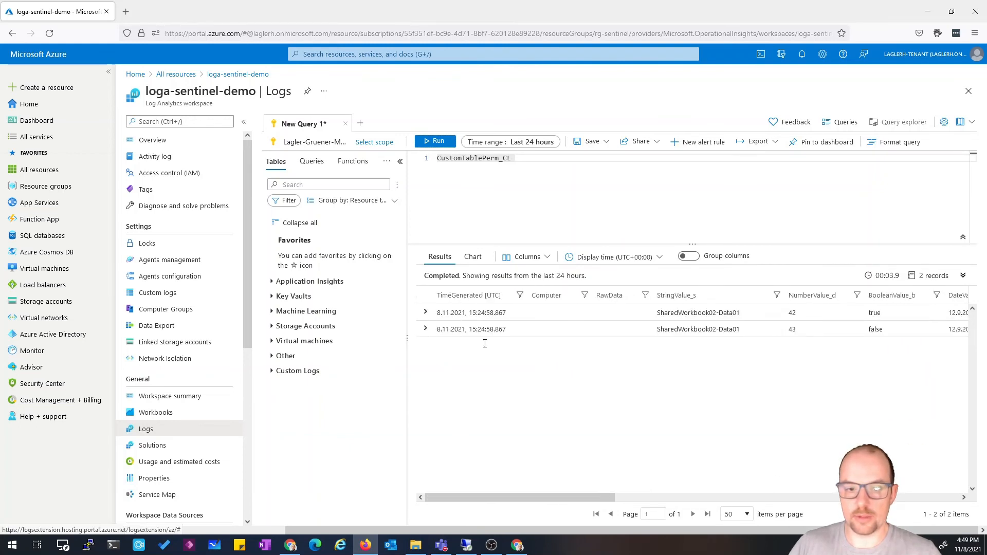
click(483, 314)
scroll(576, 445, down, 1)
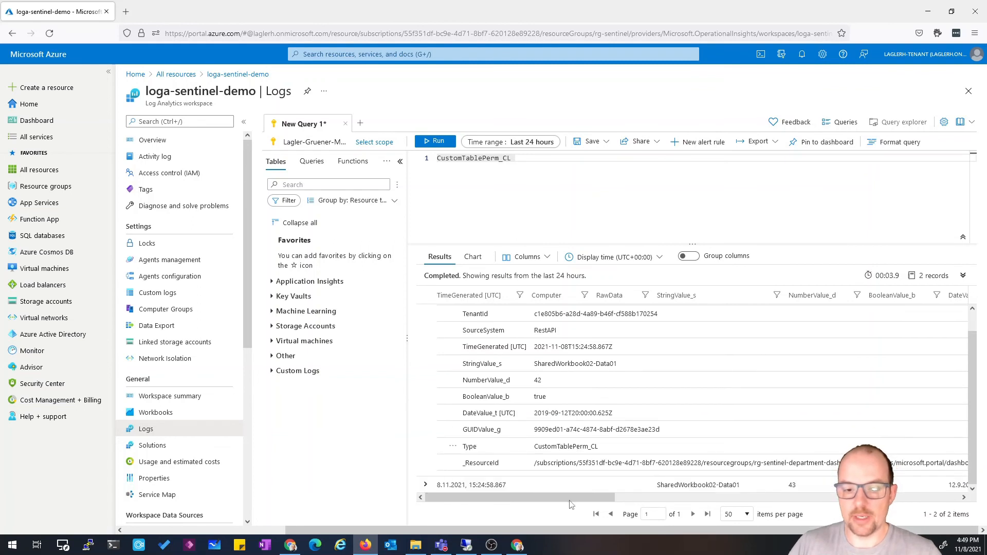
drag(572, 498, 737, 484)
drag(586, 465, 746, 471)
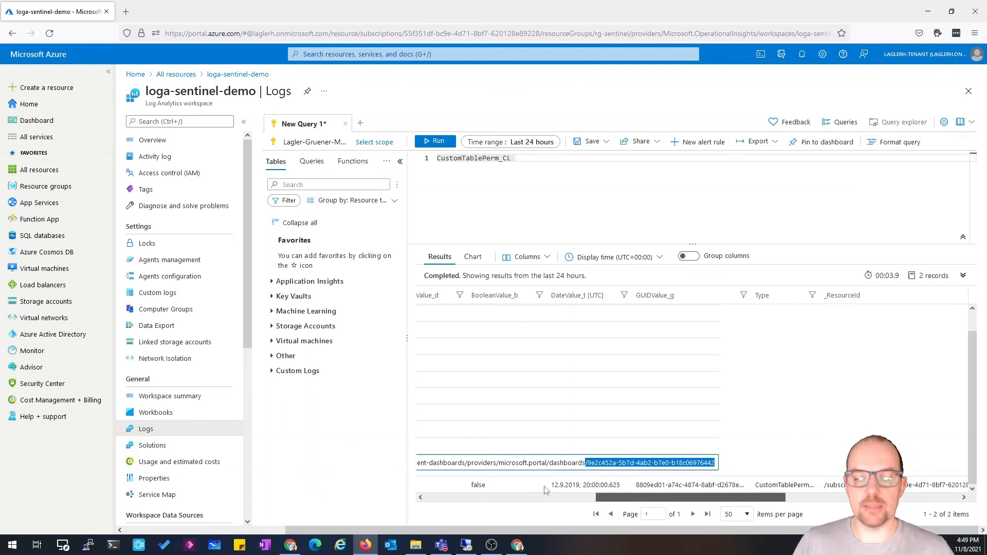
drag(733, 503, 403, 385)
scroll(422, 320, up, 1)
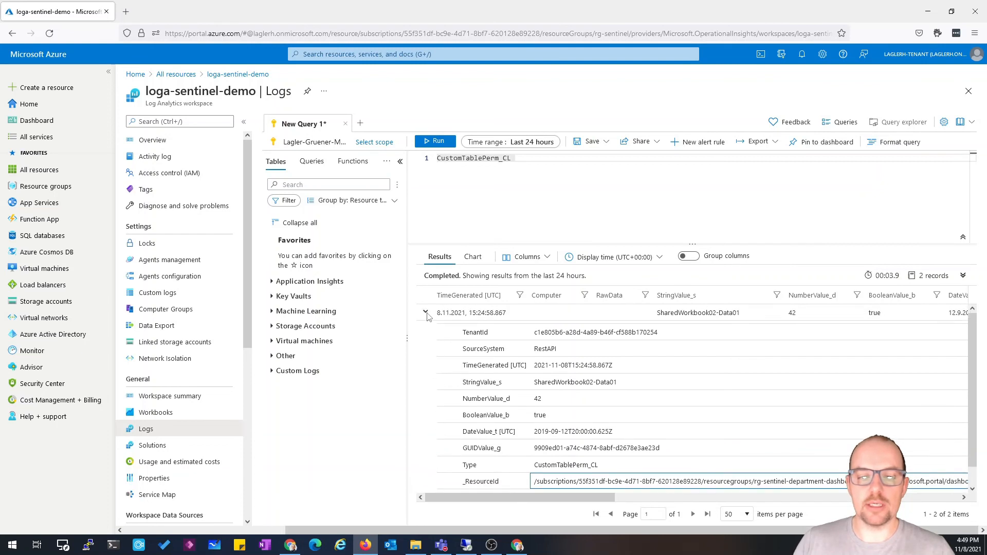
click(425, 312)
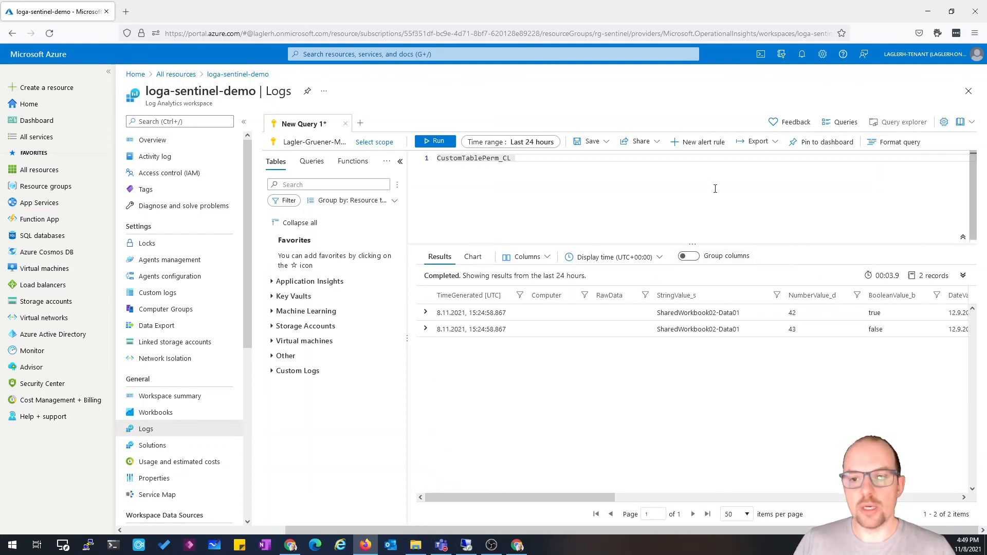
Try to pin the query to the shared Demo-Sentinel-Dashboard
click(804, 146)
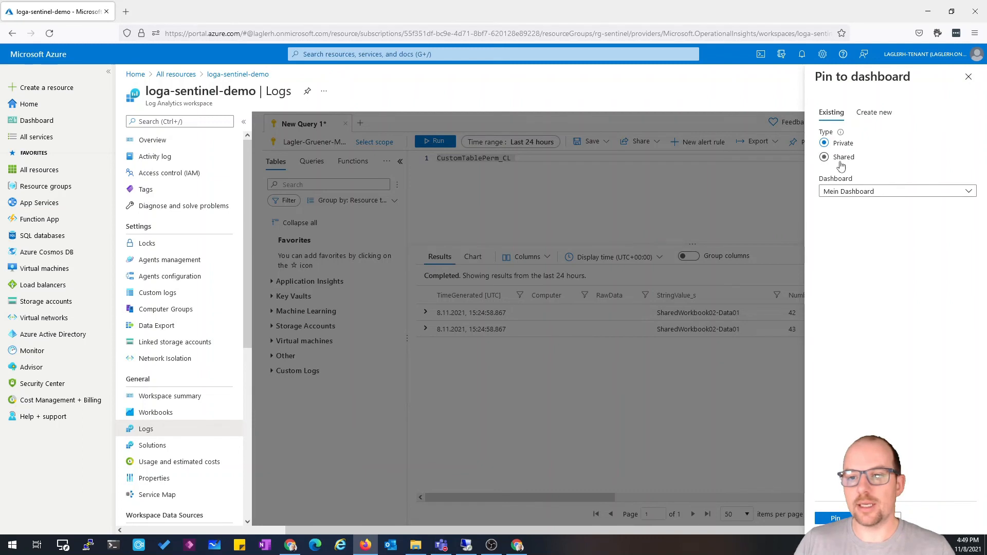
click(841, 160)
click(889, 213)
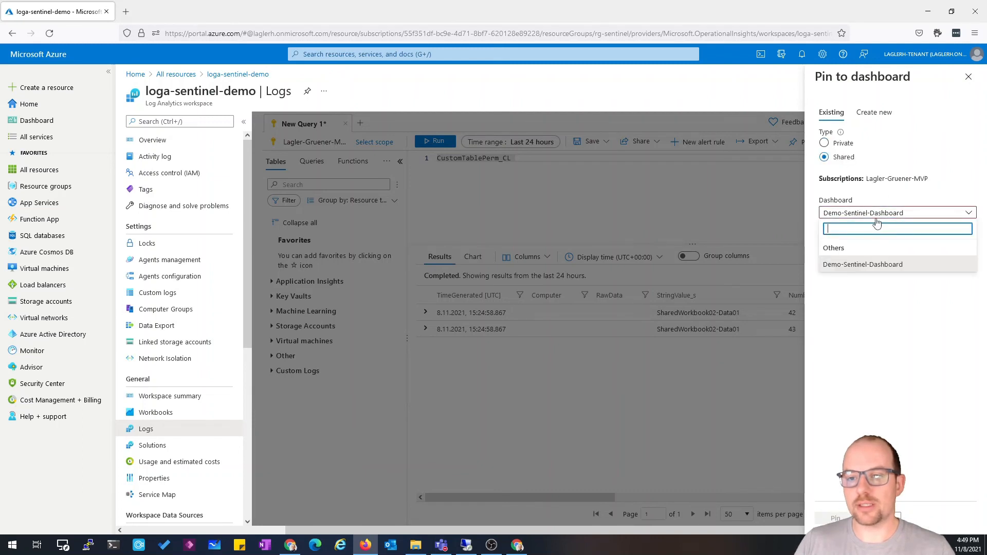
click(864, 264)
click(836, 518)
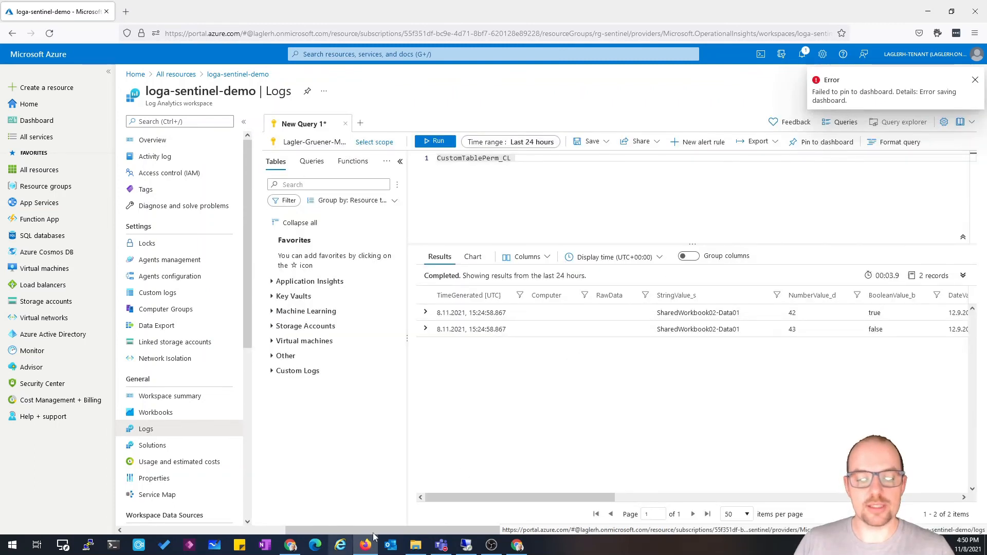
Switch to the other browser window and open Logs for the rg-sentinel-department-dashboards resource group
click(518, 546)
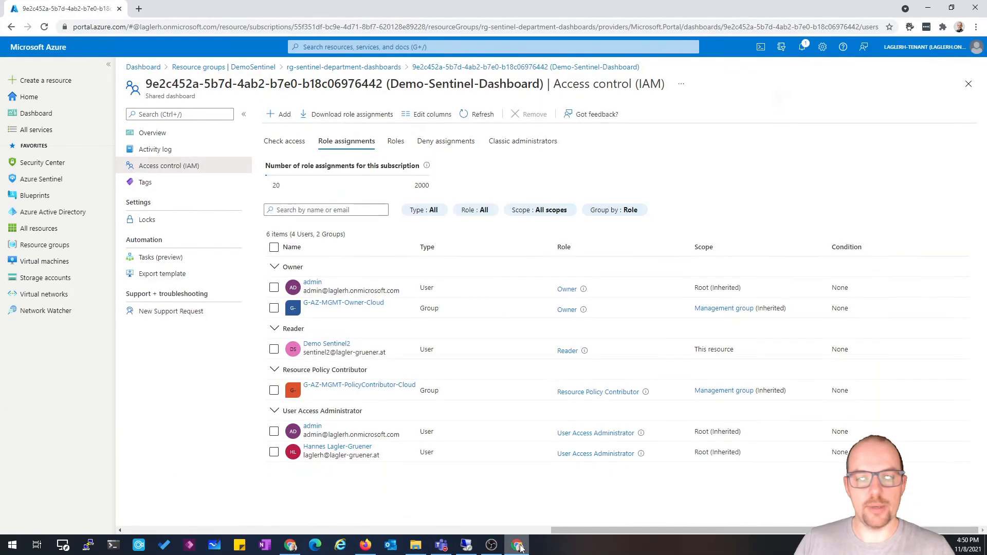
click(968, 84)
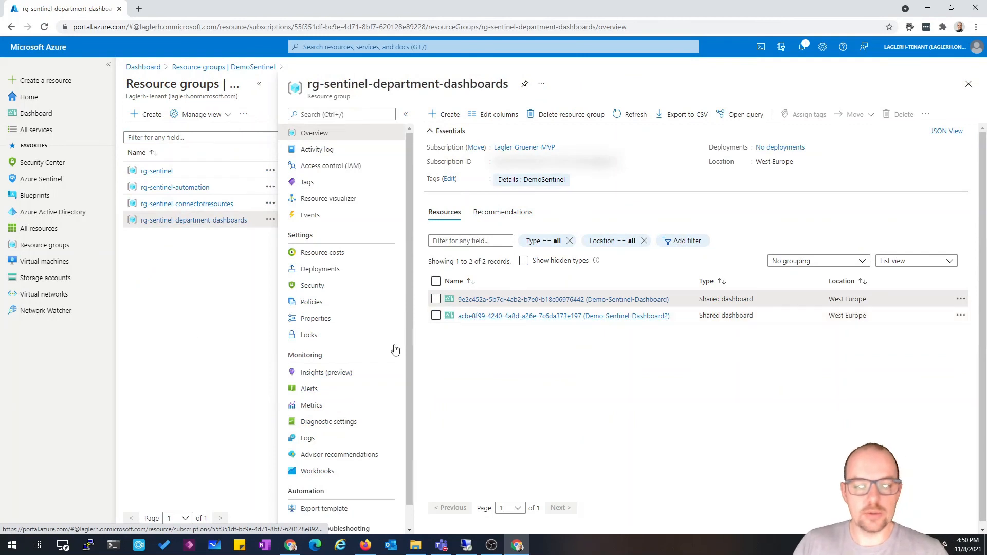
click(315, 439)
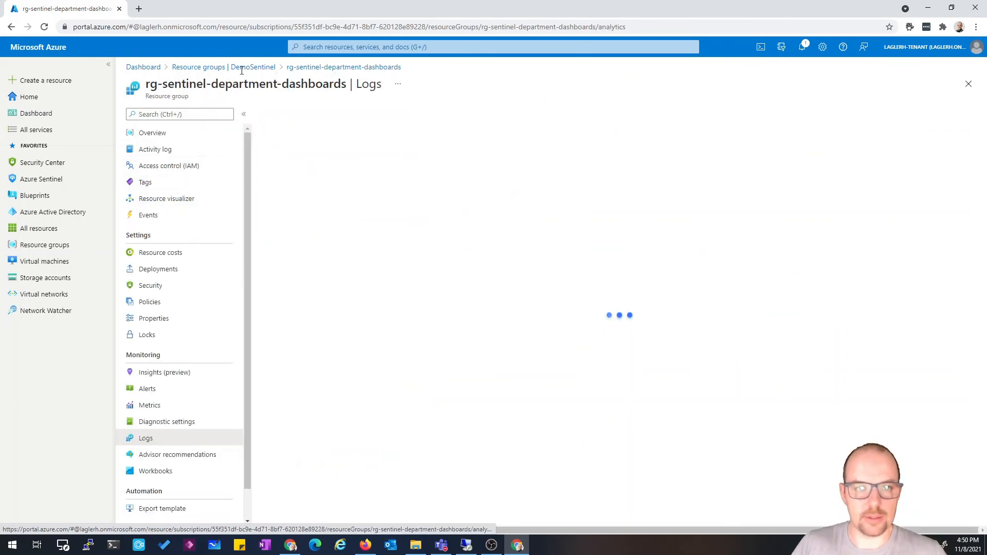
Open Logs for the loga-sentinel-demo workspace inside the rg-sentinel resource group
click(248, 71)
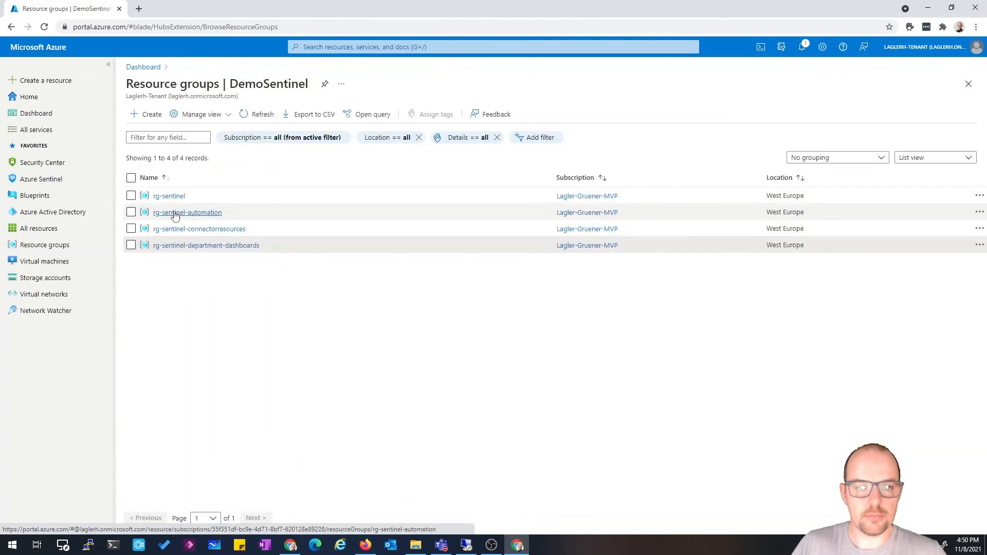
click(169, 196)
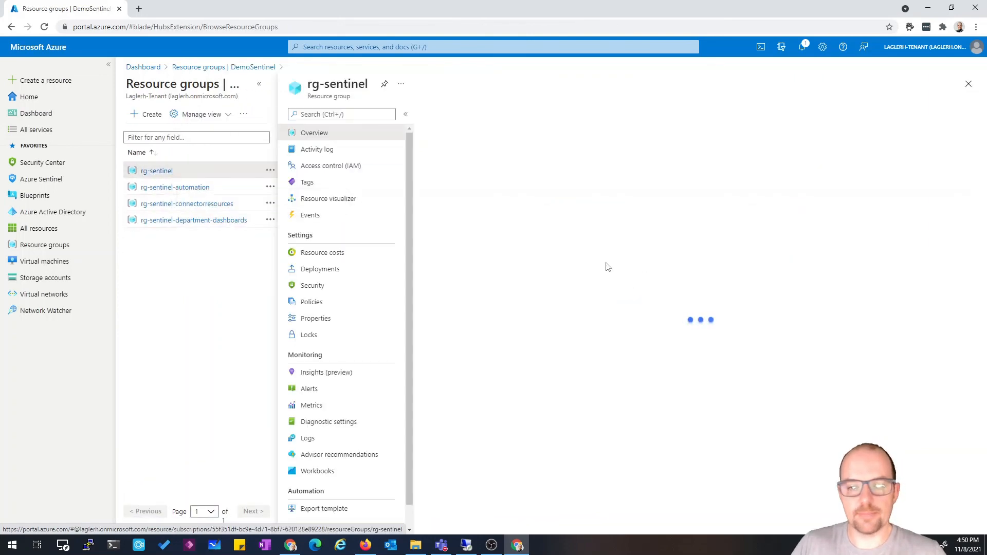
click(308, 439)
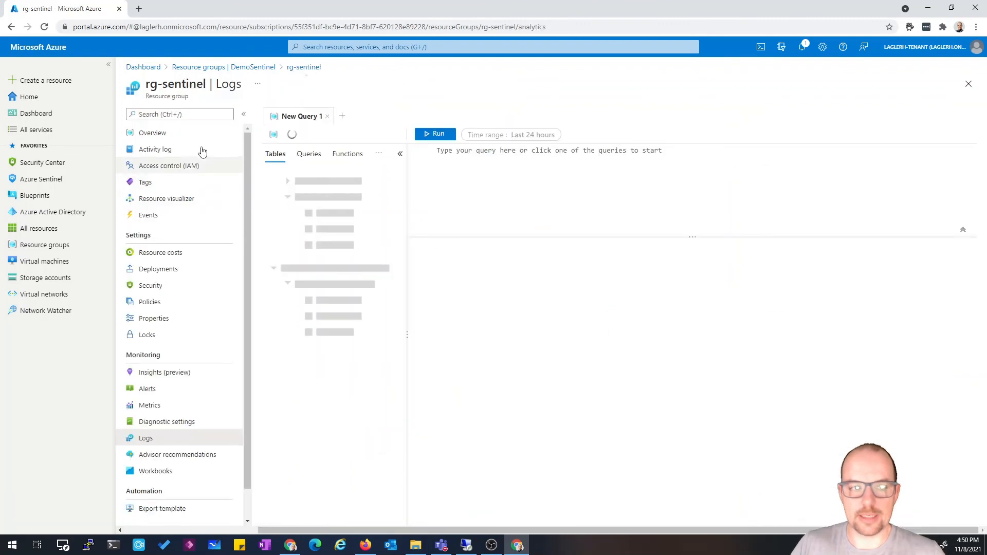
click(173, 133)
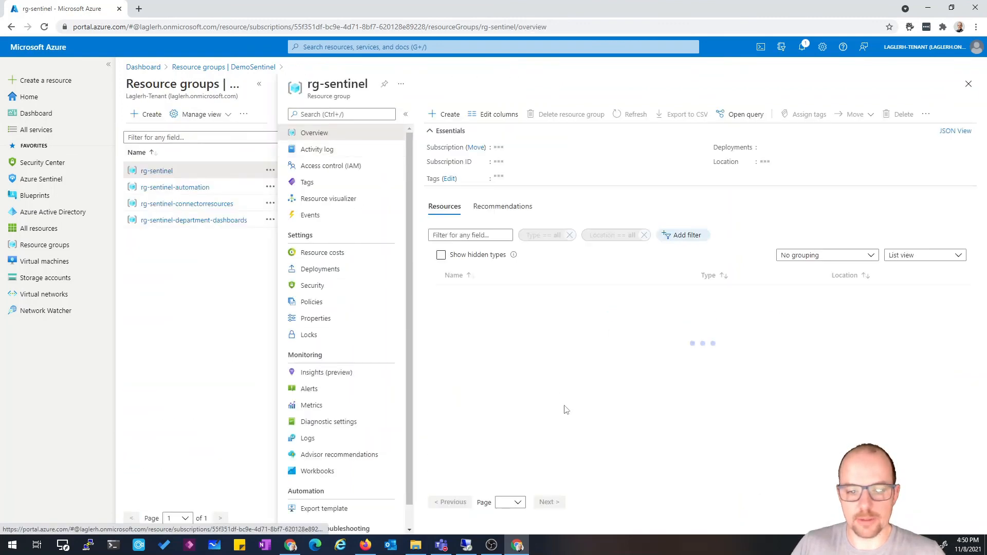
scroll(569, 412, down, 3)
scroll(568, 410, down, 1)
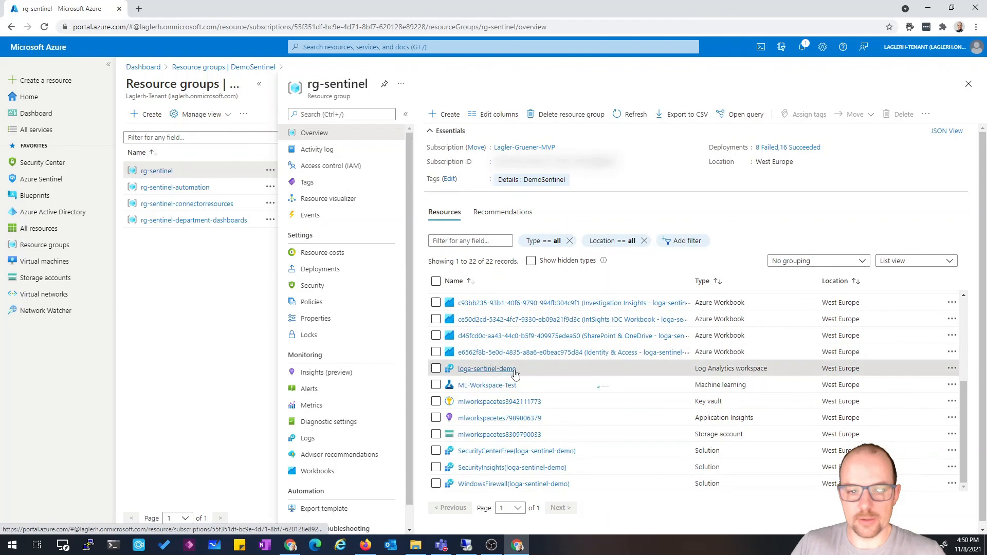
click(514, 369)
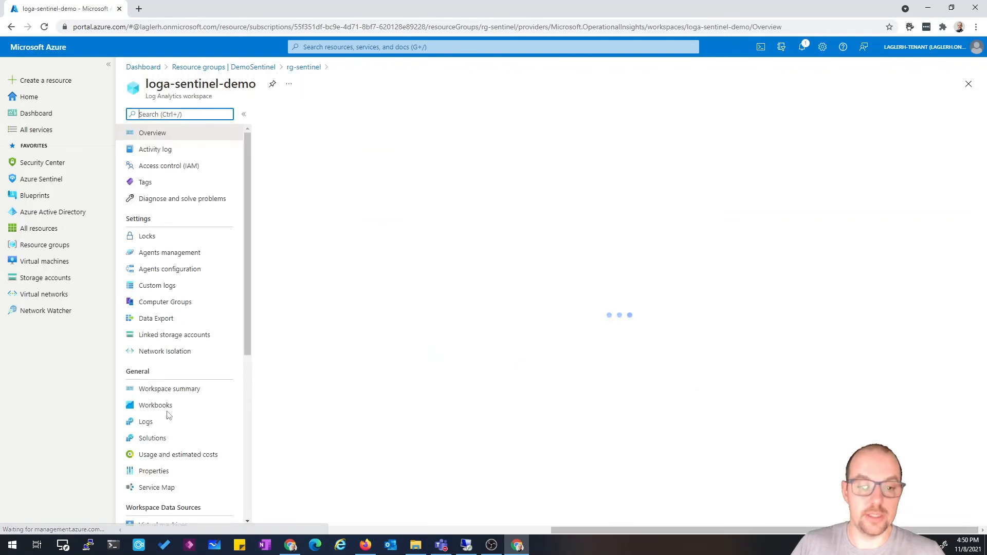
click(154, 421)
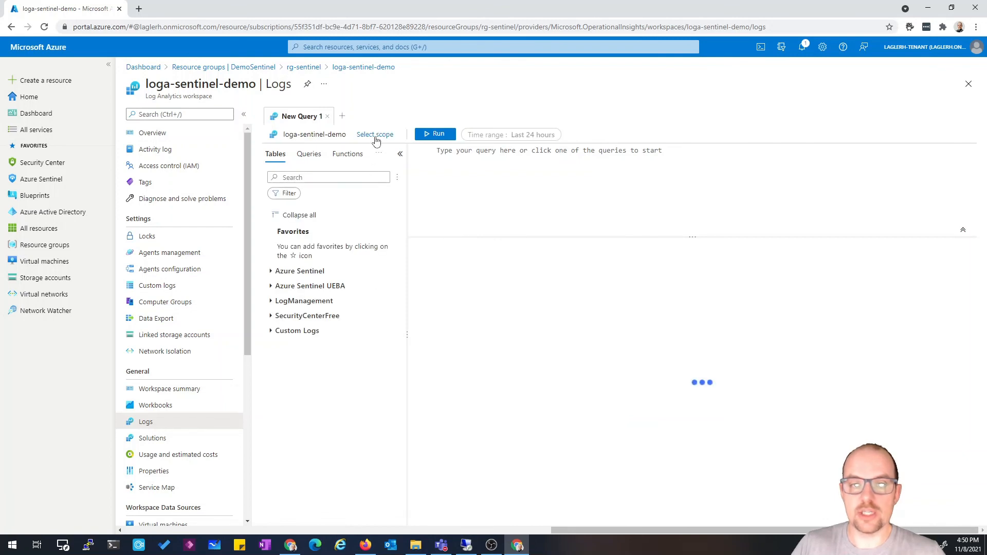
Browse the scope dialog's resource type list and filter it for a Log Analytics type, keeping the workspace scope
click(375, 134)
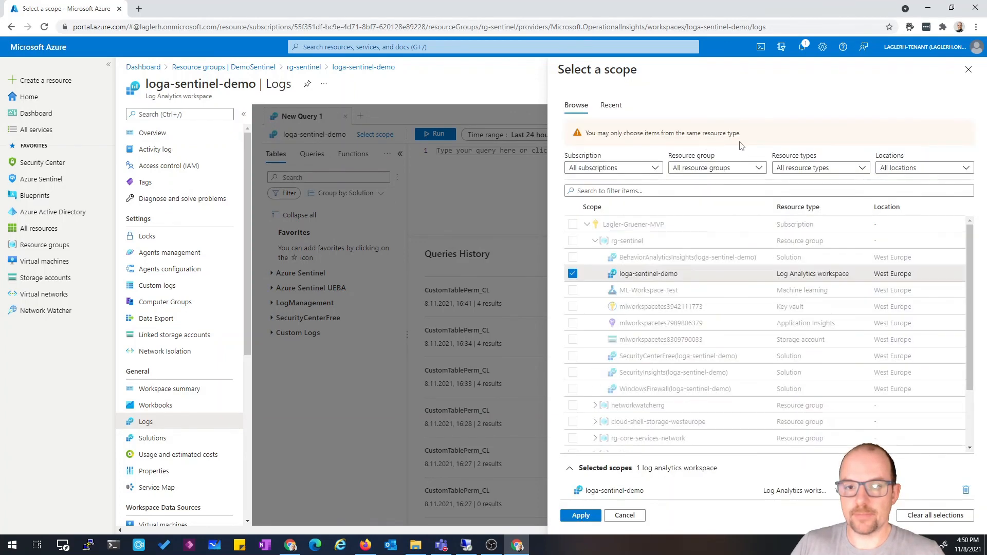
click(818, 168)
click(700, 203)
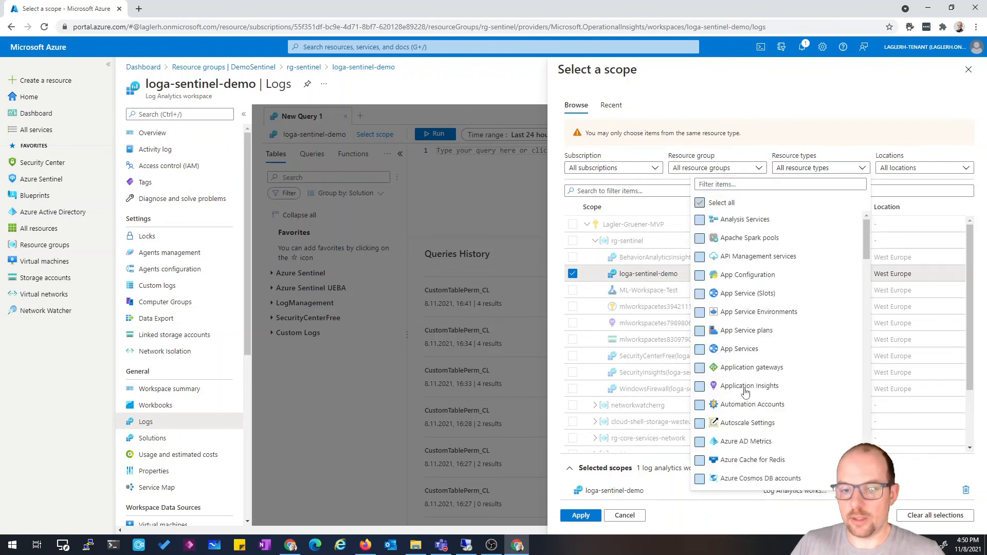
click(752, 404)
scroll(770, 410, down, 1)
scroll(766, 424, down, 6)
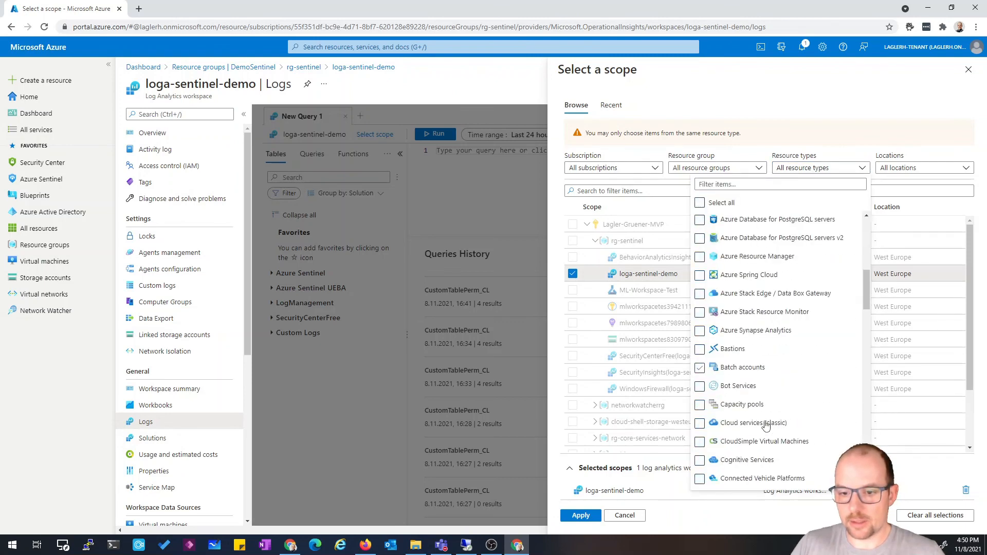
scroll(768, 408, down, 2)
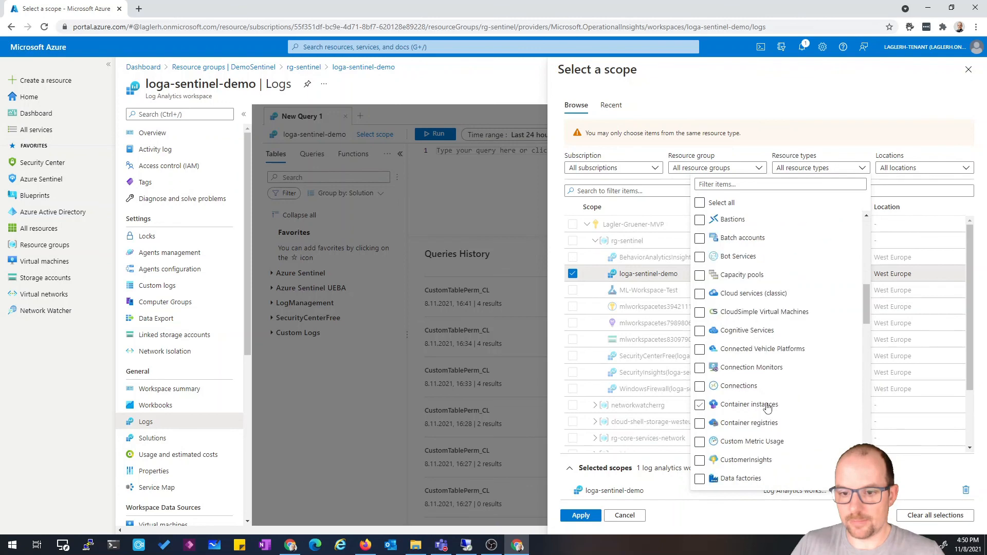
scroll(768, 408, down, 2)
scroll(768, 408, up, 3)
scroll(768, 408, down, 2)
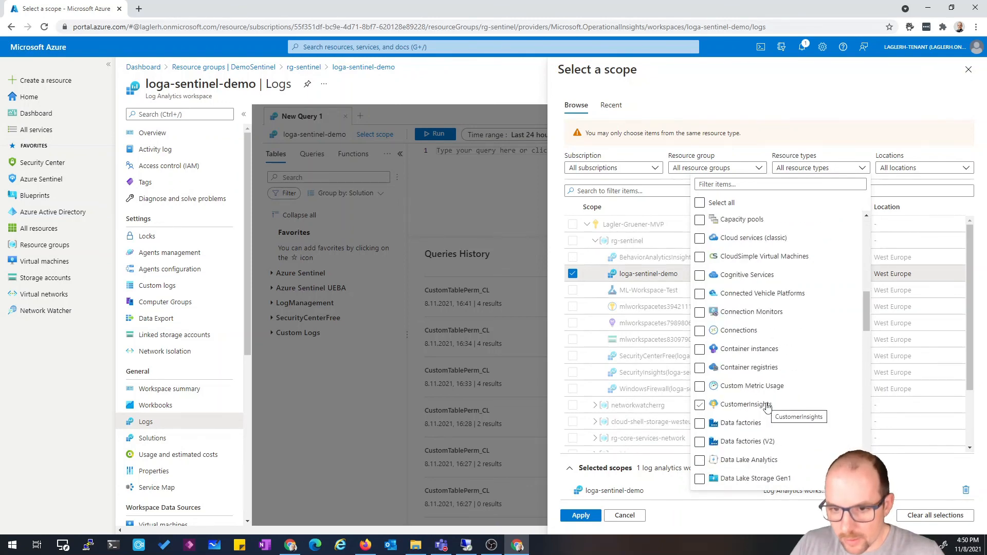
click(742, 185)
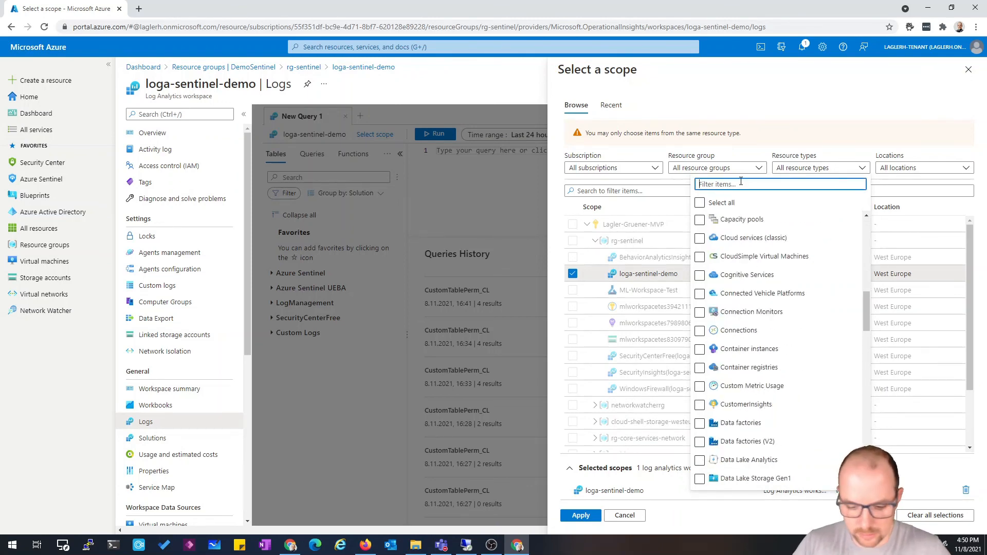
text(Log)
key(BackSpace)
key(BackSpace)
key(BackSpace)
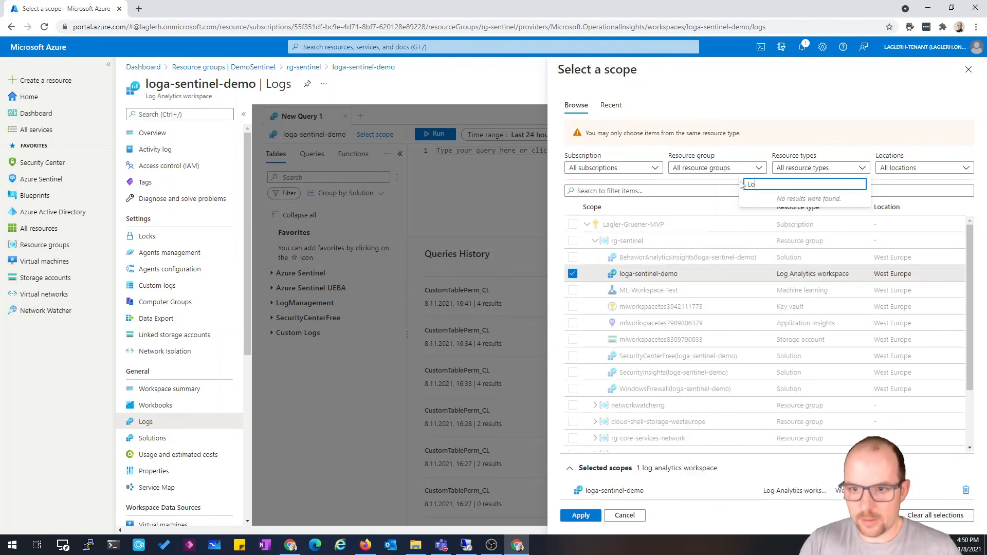
text(Azure)
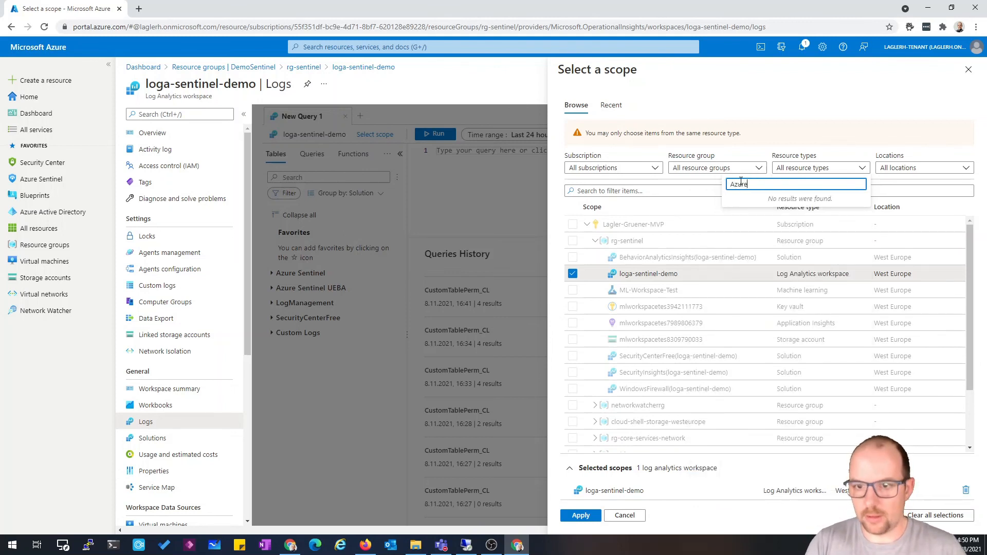
text( Lo)
key(BackSpace)
key(BackSpace)
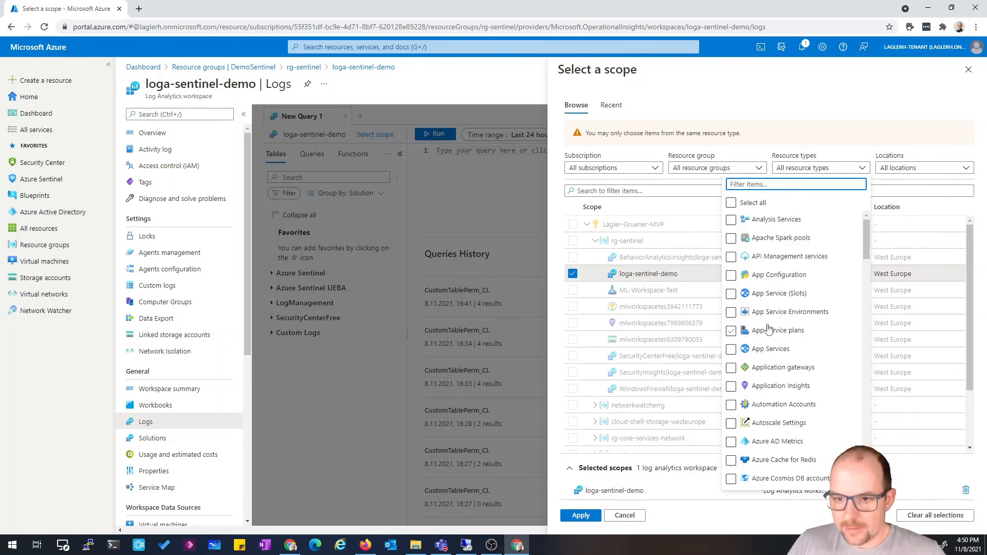
scroll(795, 359, down, 3)
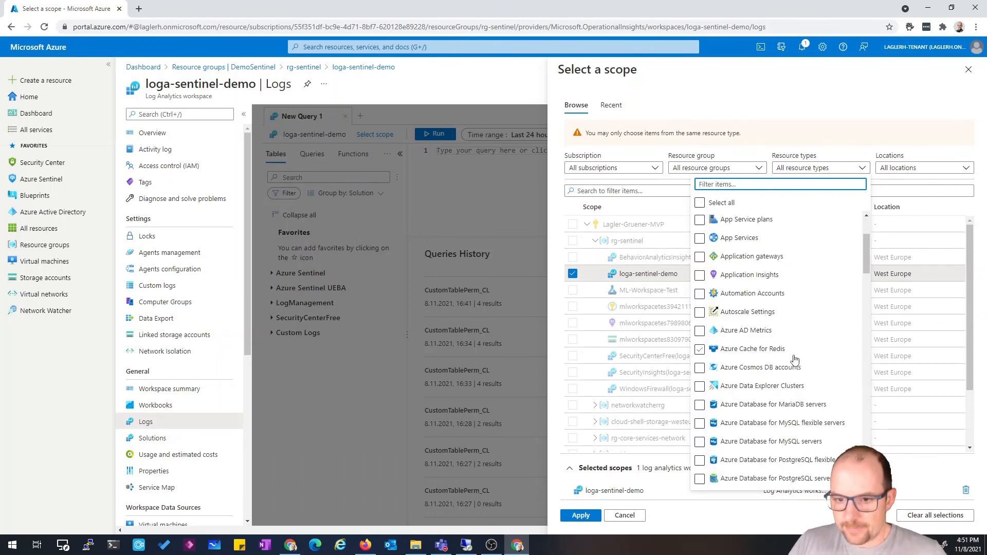
scroll(795, 359, down, 1)
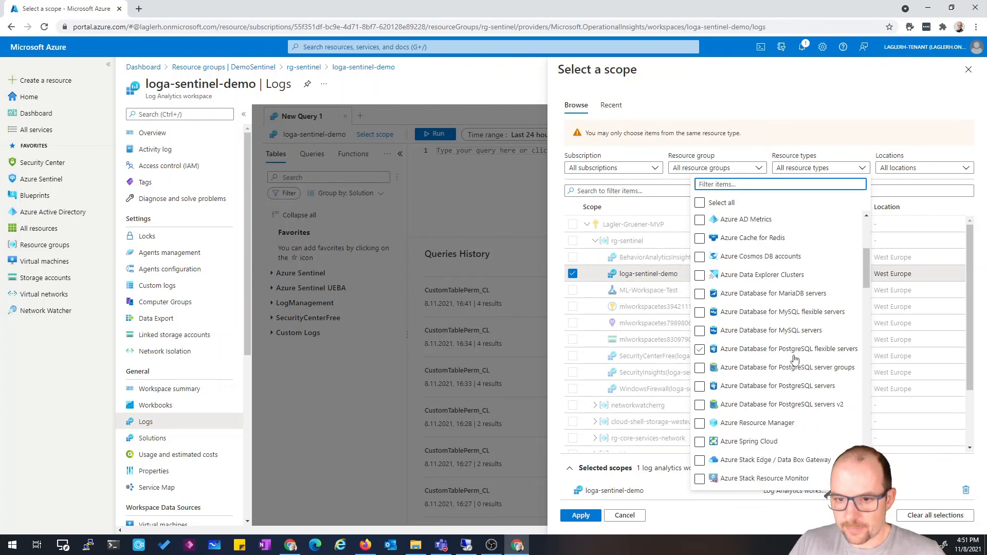
scroll(795, 359, down, 1)
scroll(796, 359, down, 2)
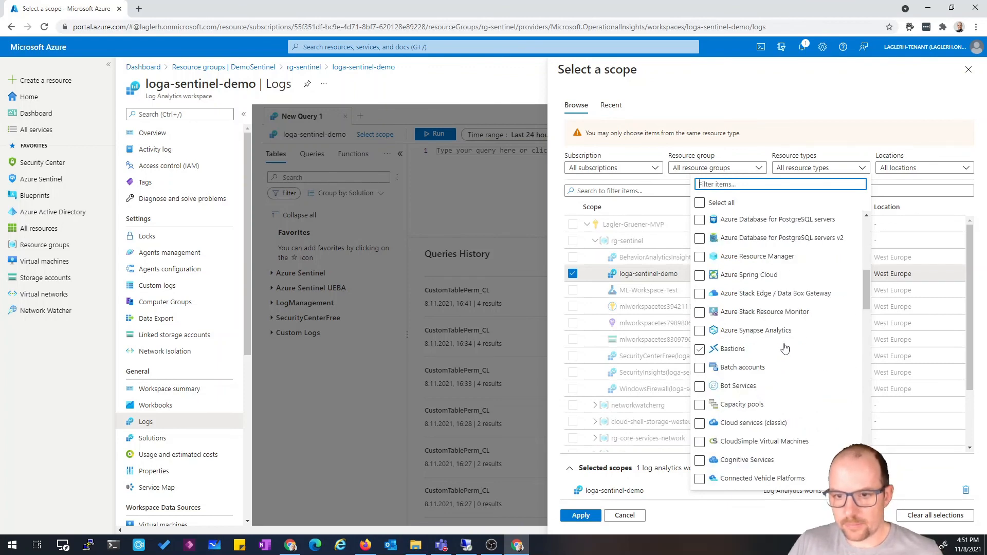
scroll(785, 349, down, 3)
click(582, 518)
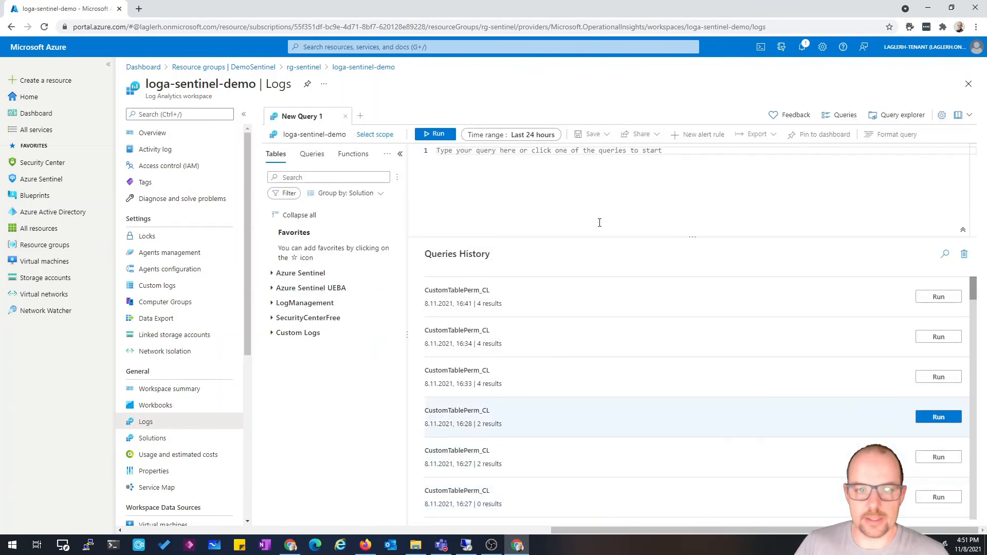
Query the CustomTablePerm_CL table from the Custom Logs group and run it
click(272, 334)
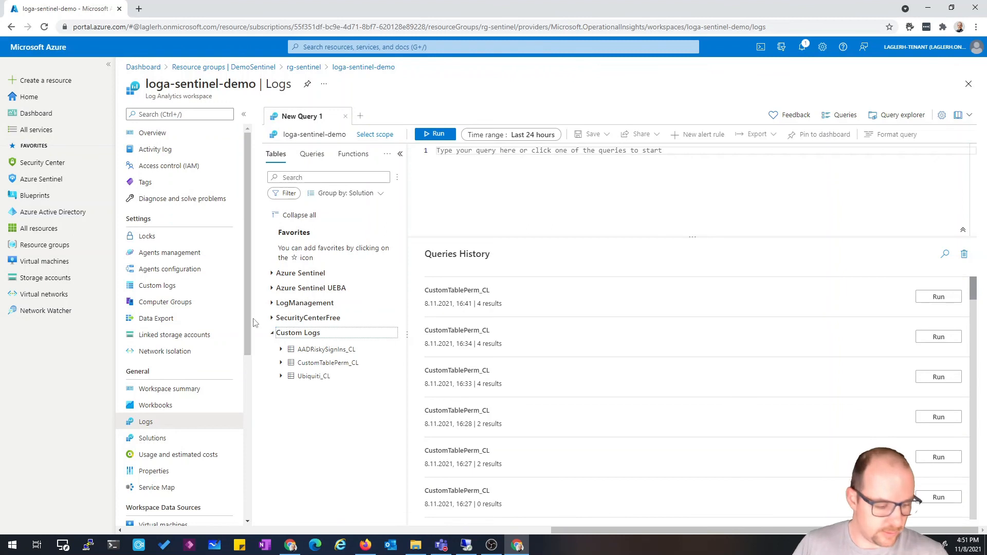
double_click(314, 363)
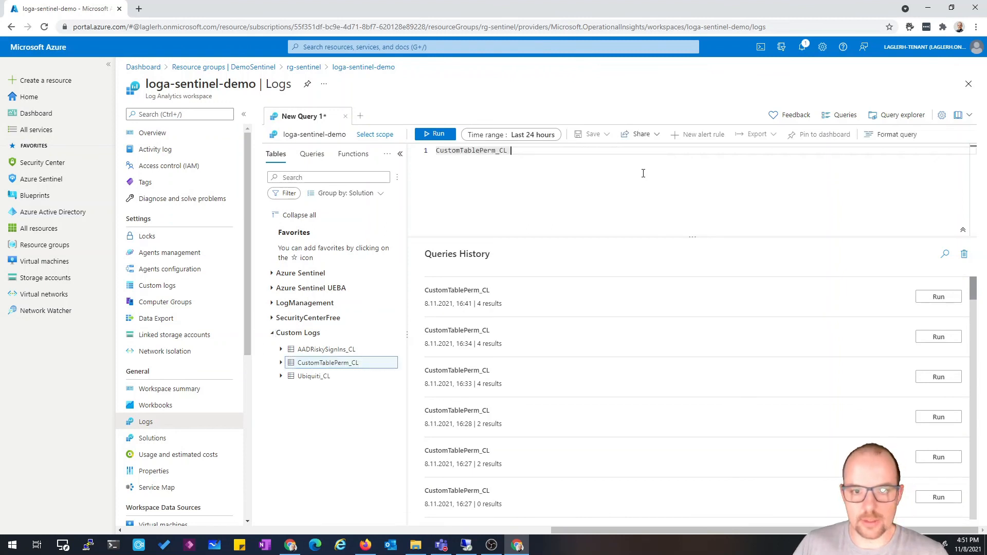
click(439, 138)
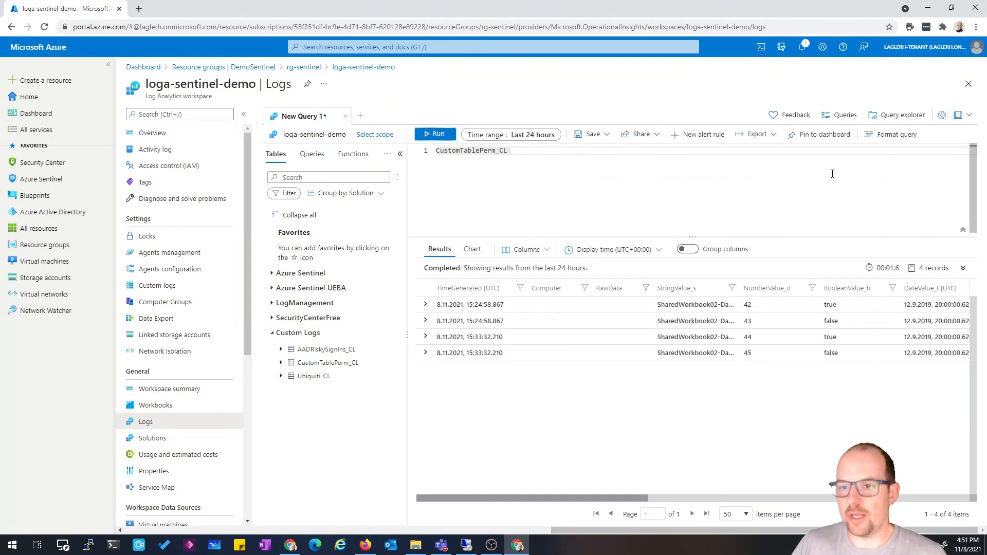
Pin the query to the shared Demo-Sentinel-Dashboard
click(819, 136)
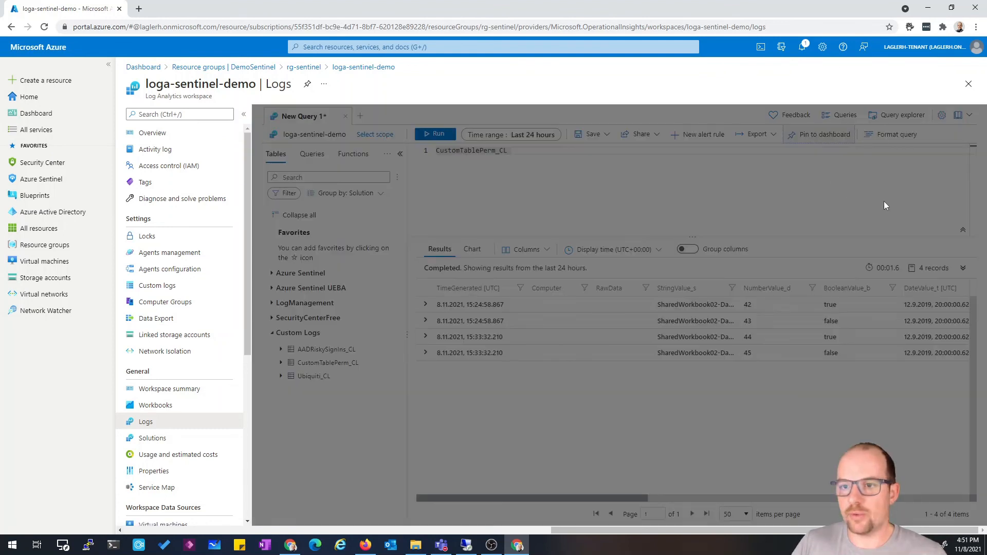
click(826, 148)
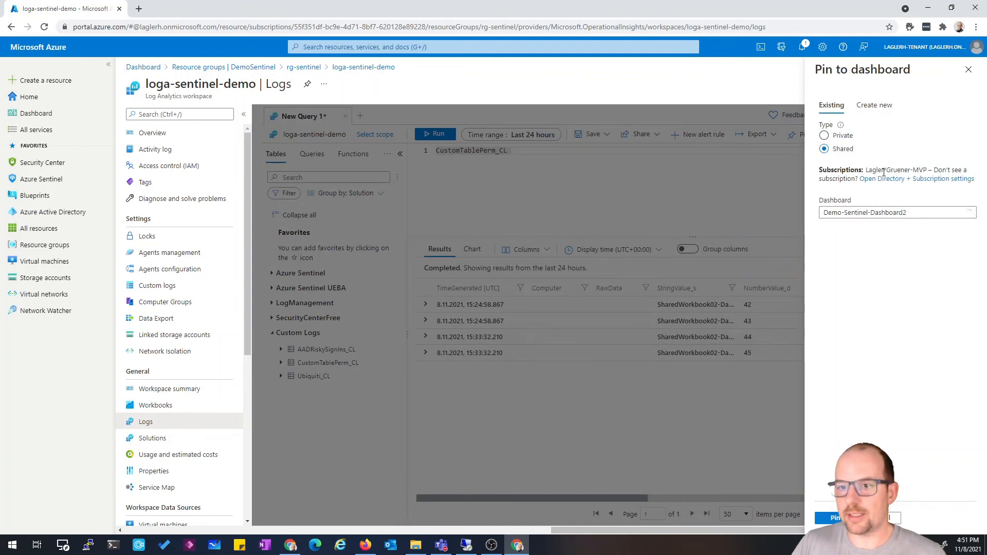
click(906, 214)
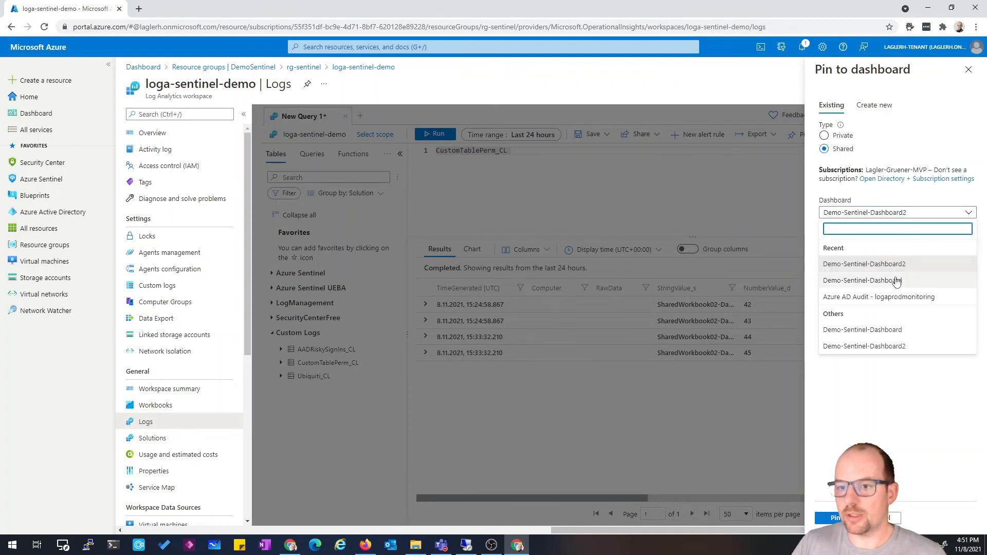
click(908, 280)
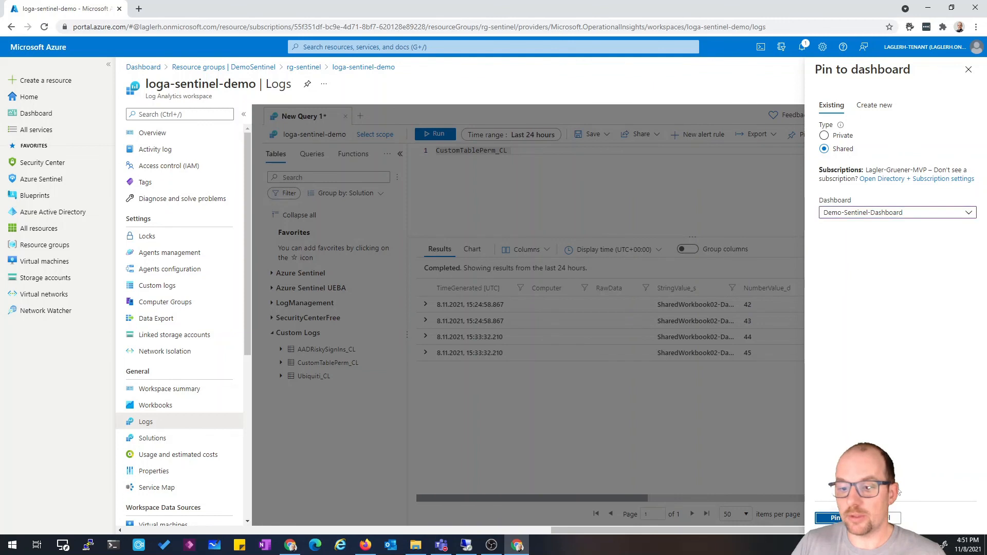
click(834, 518)
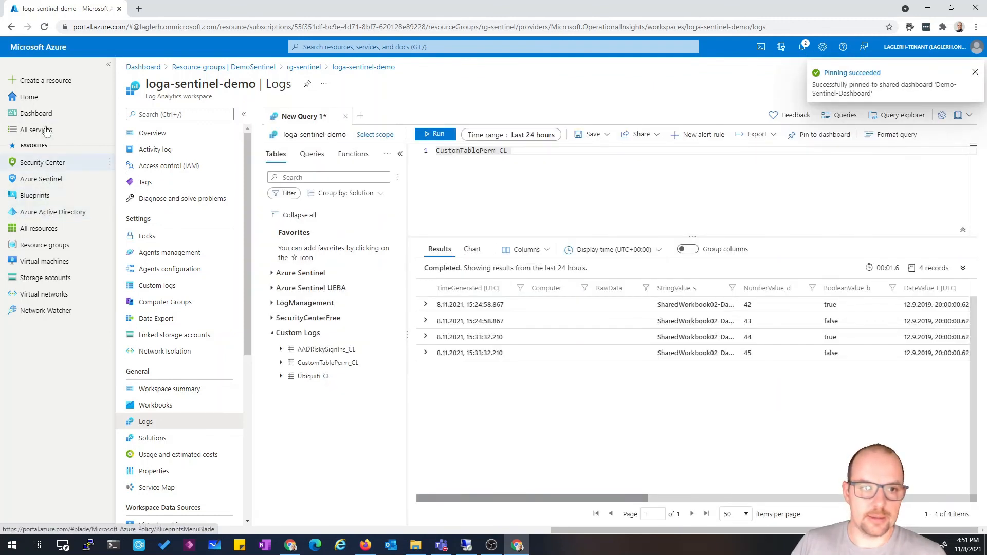
Open the Demo-Sentinel-Dashboard, discarding unsaved edits, and examine the pinned Analytics tile
click(46, 115)
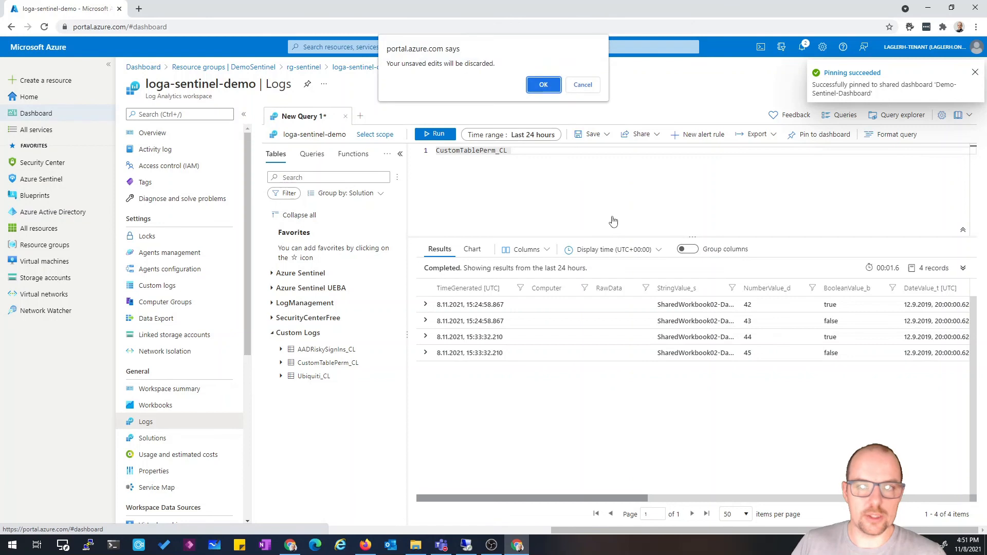
click(546, 84)
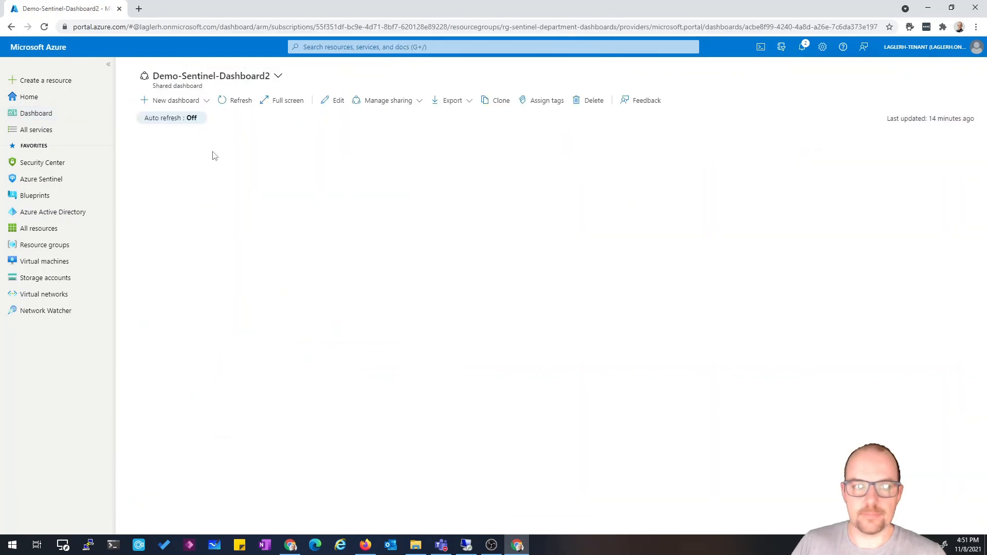
click(272, 77)
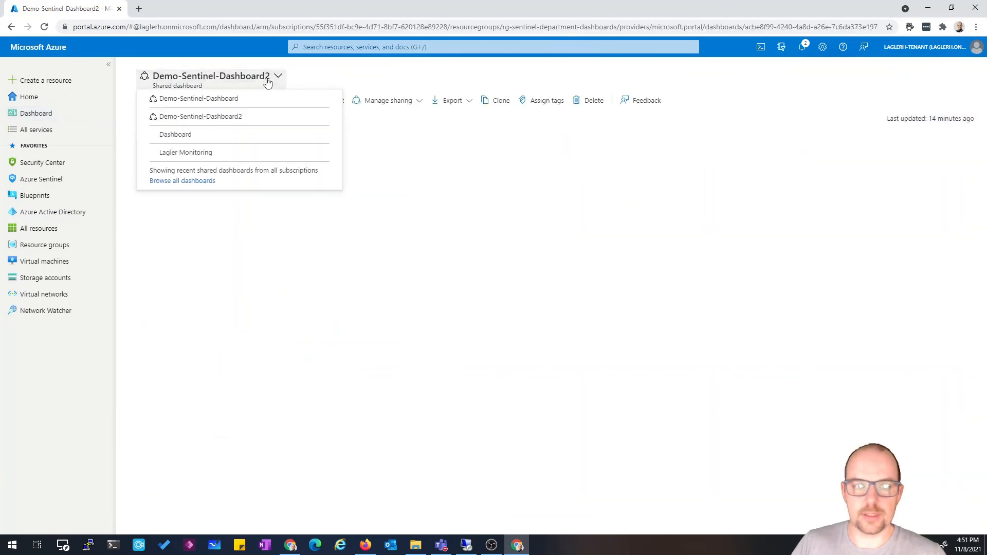
click(249, 99)
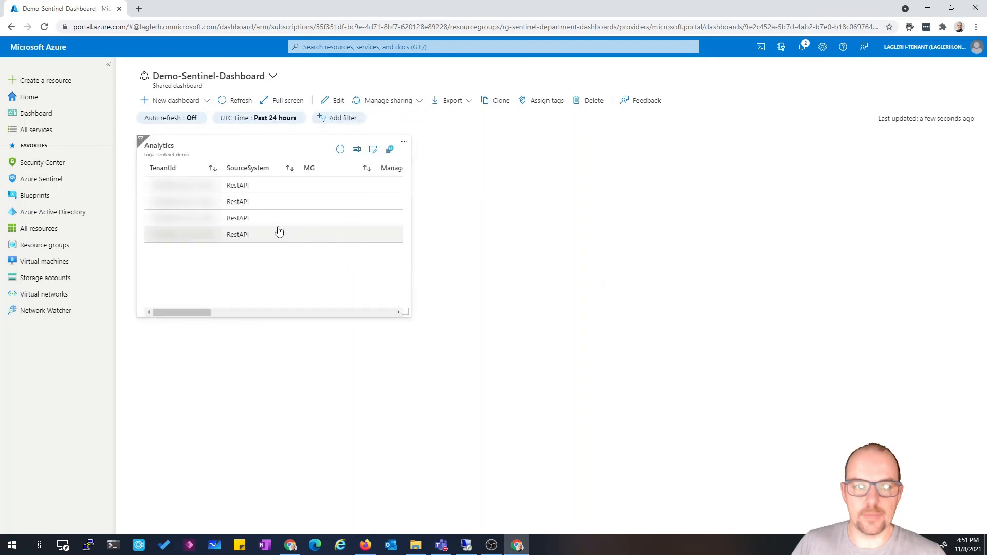
drag(200, 312, 184, 331)
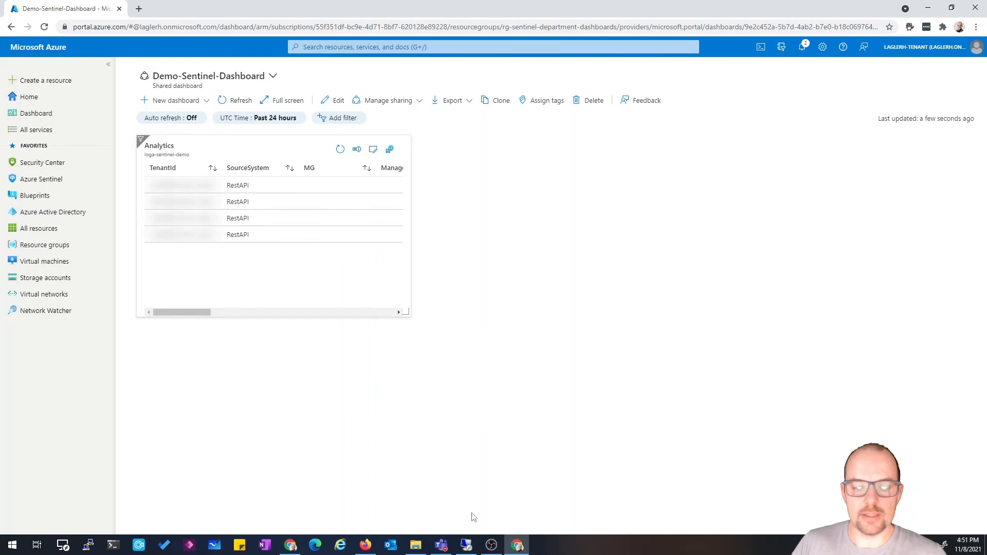
Switch to the other browser window, open the shared Demo-Sentinel-Dashboard there, discarding edits, and refresh it
click(362, 547)
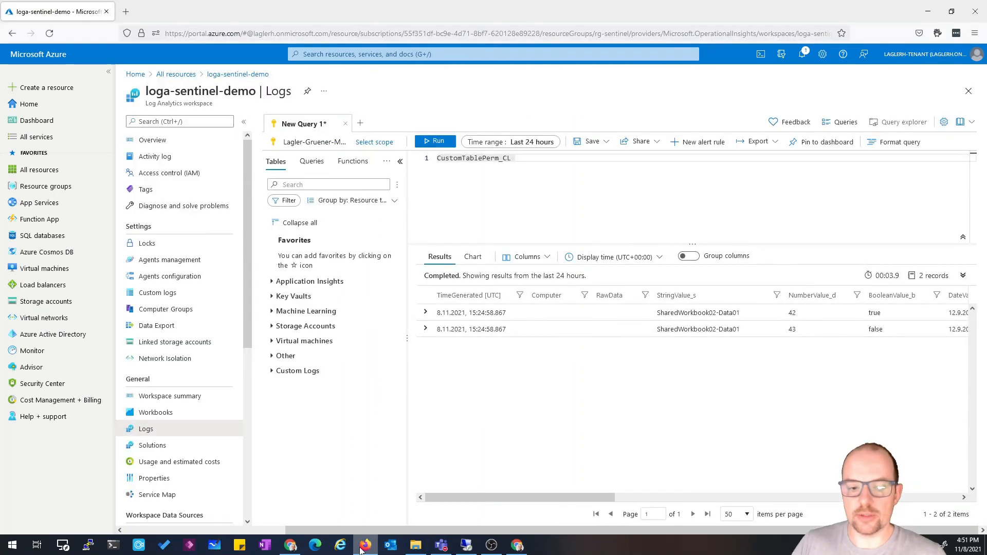
click(361, 548)
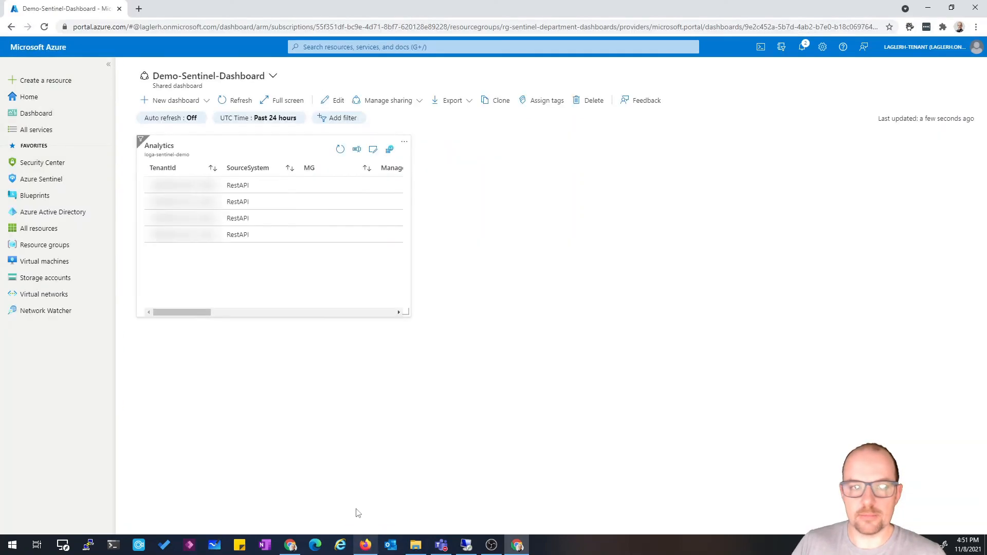
click(366, 547)
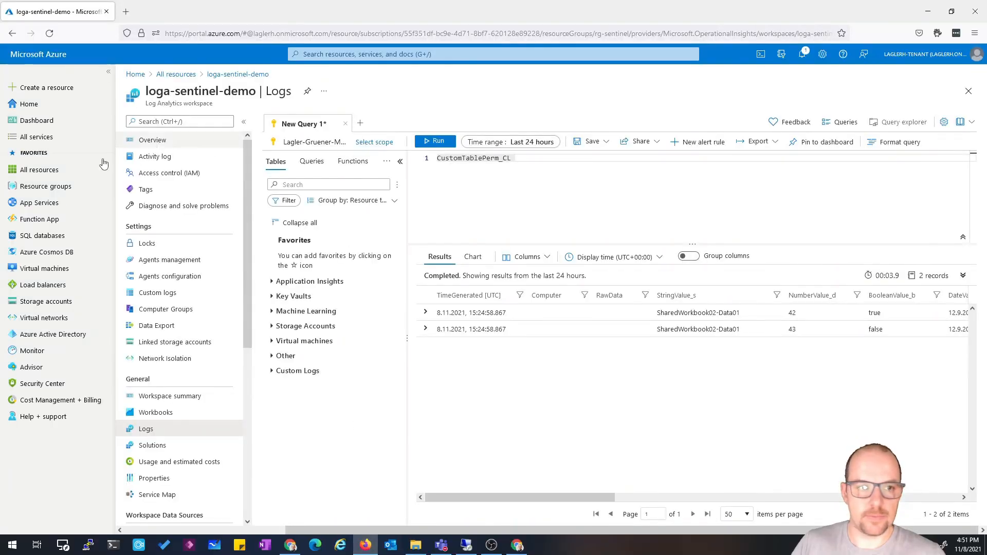
click(37, 120)
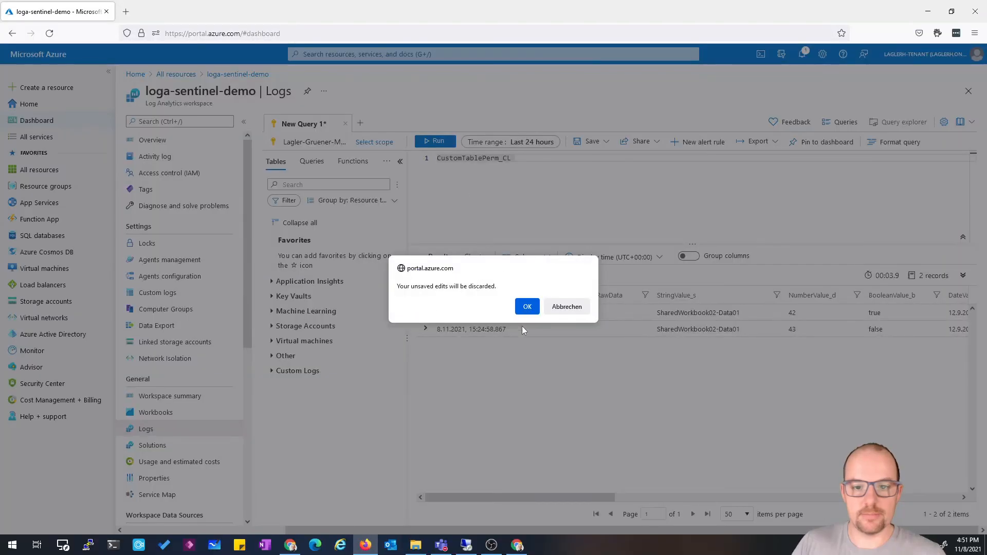
click(528, 306)
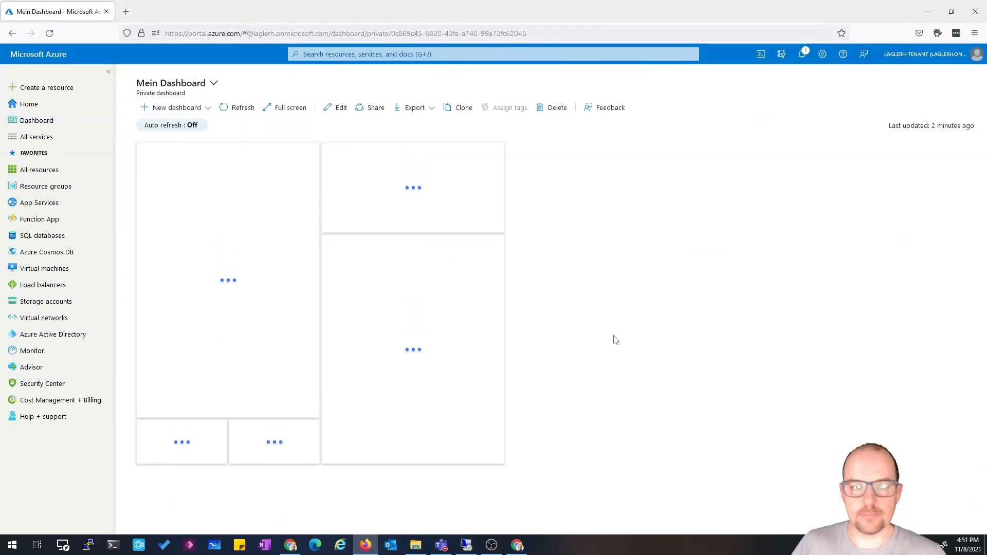
click(214, 85)
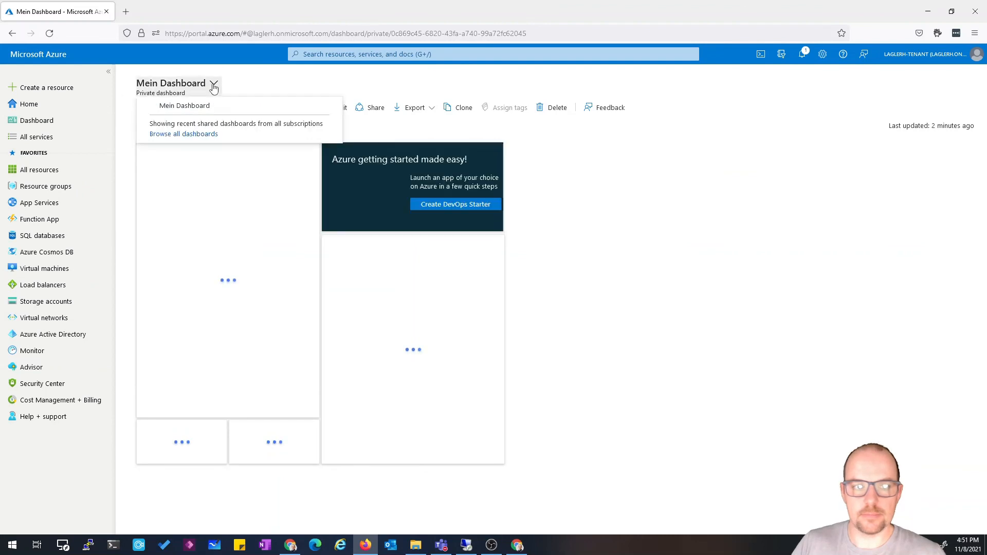
click(210, 124)
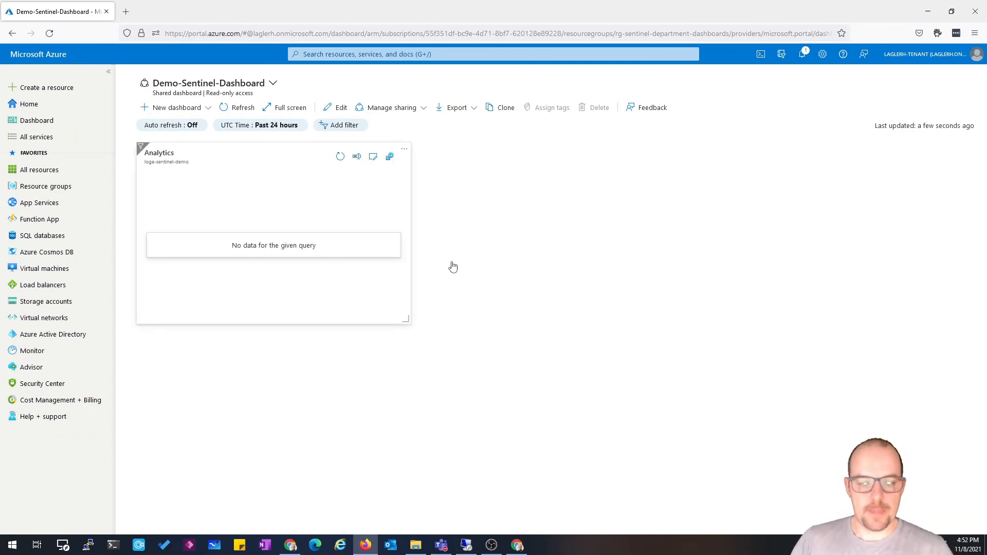
click(235, 111)
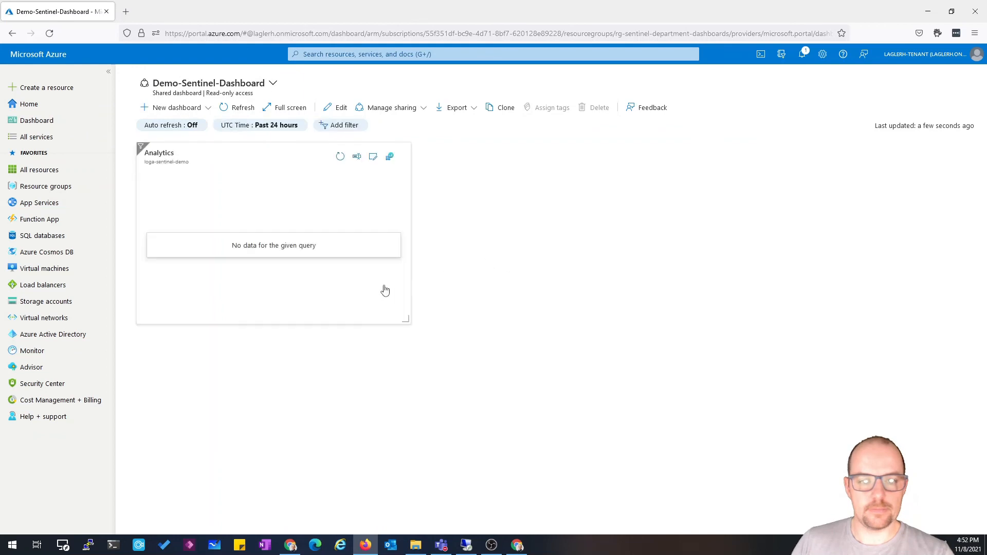
Open the Analytics tile's query in Logs and set its scope to the whole subscription
click(390, 156)
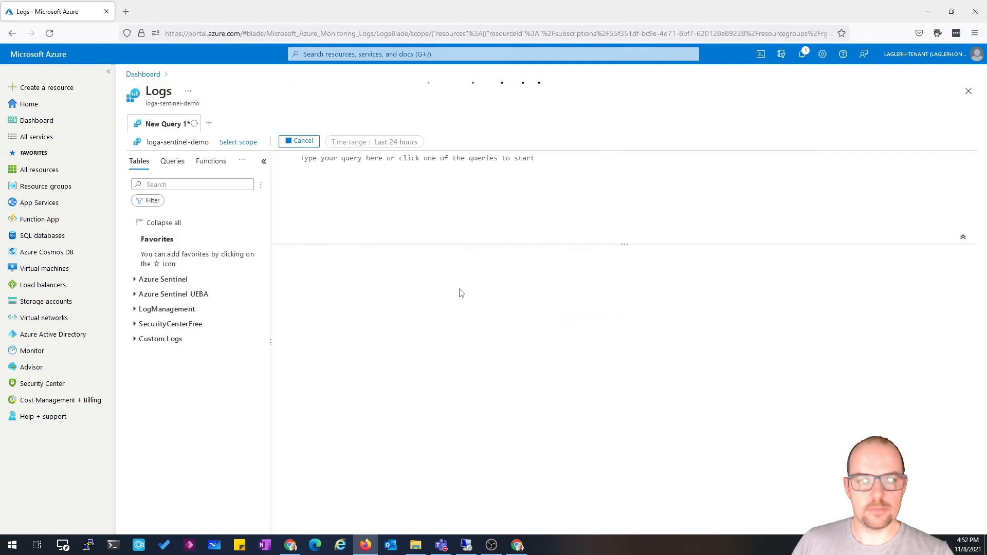
click(241, 144)
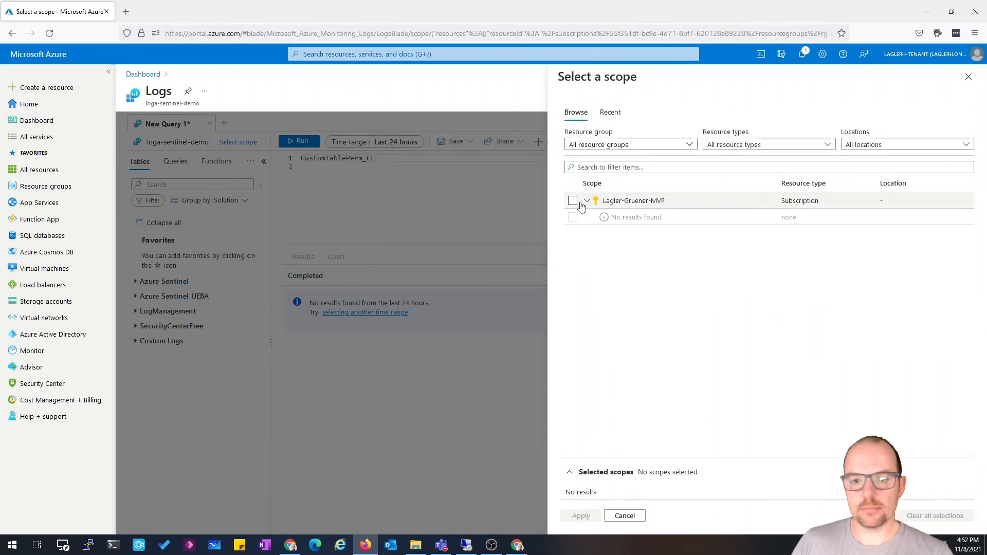
click(573, 201)
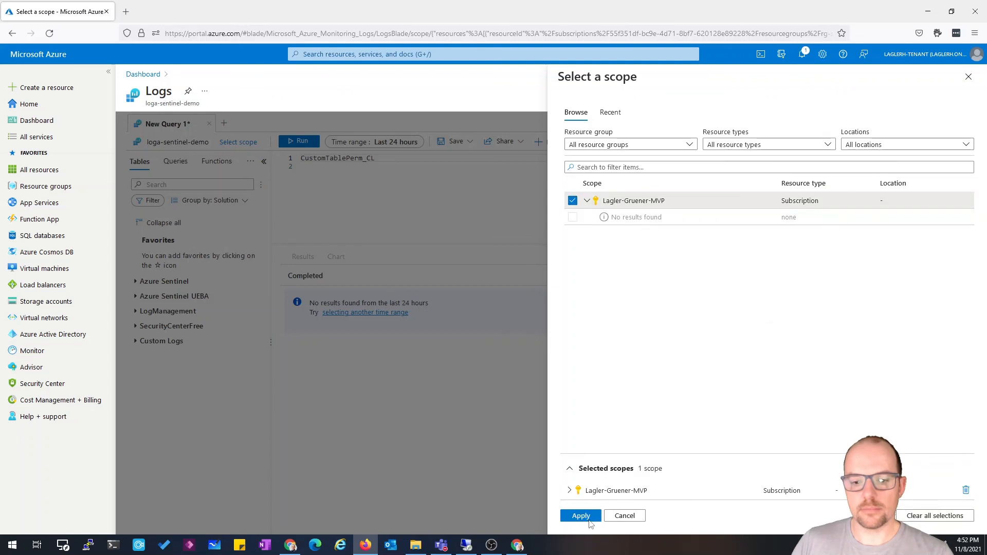
click(581, 515)
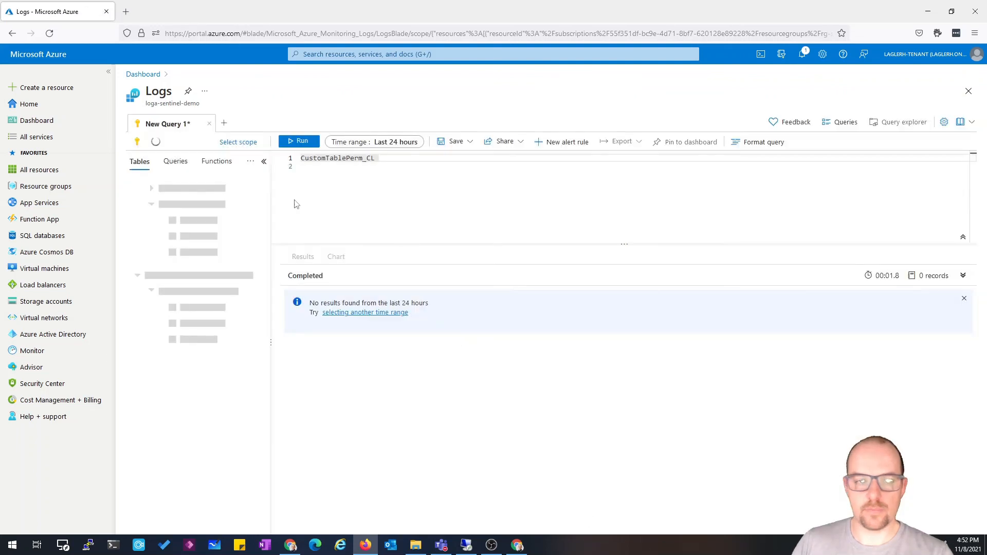